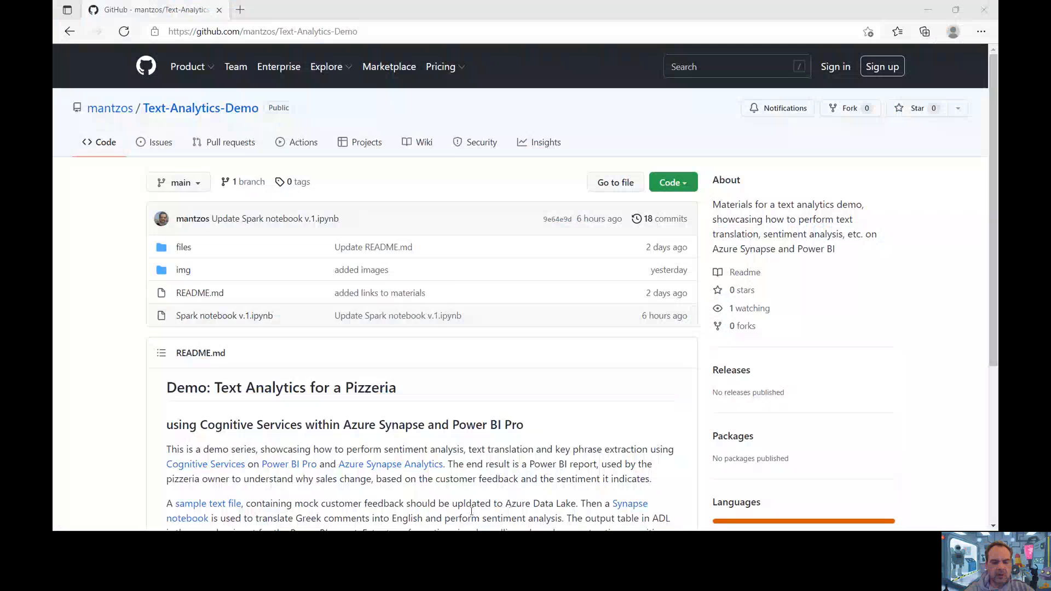
Switch to the Report Ready file in Power BI Desktop and examine the finished pizza shop report's sentiment chart and key phrases.
key(super)
mouse_move(499, 521)
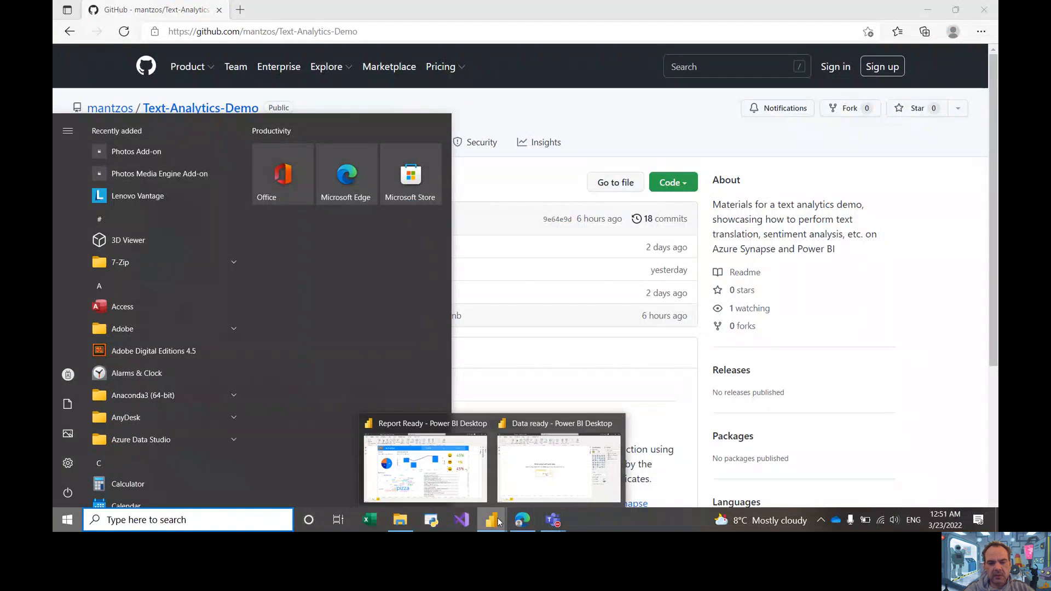
click(470, 484)
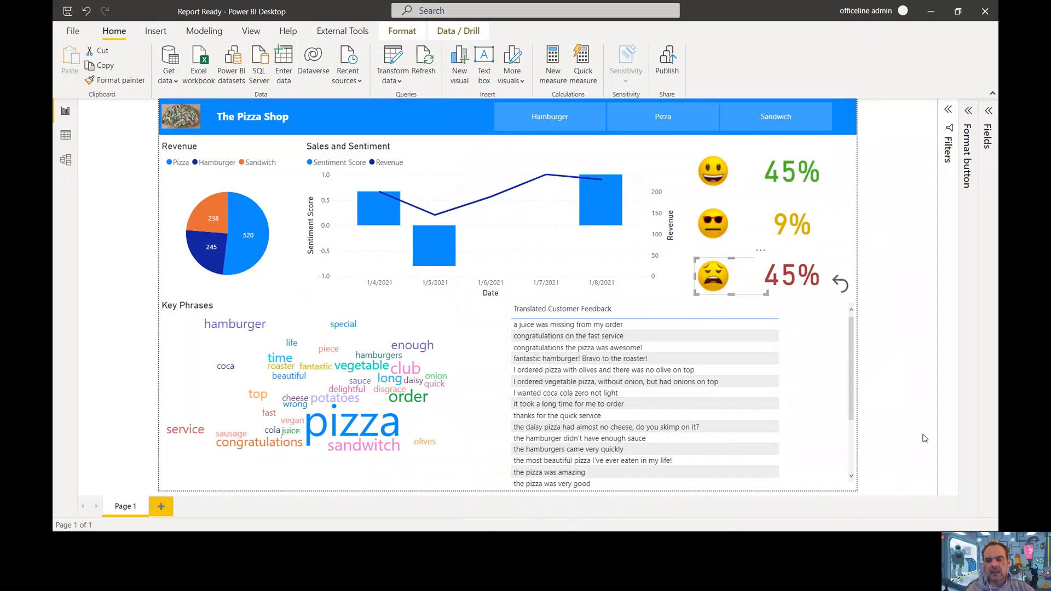
click(939, 442)
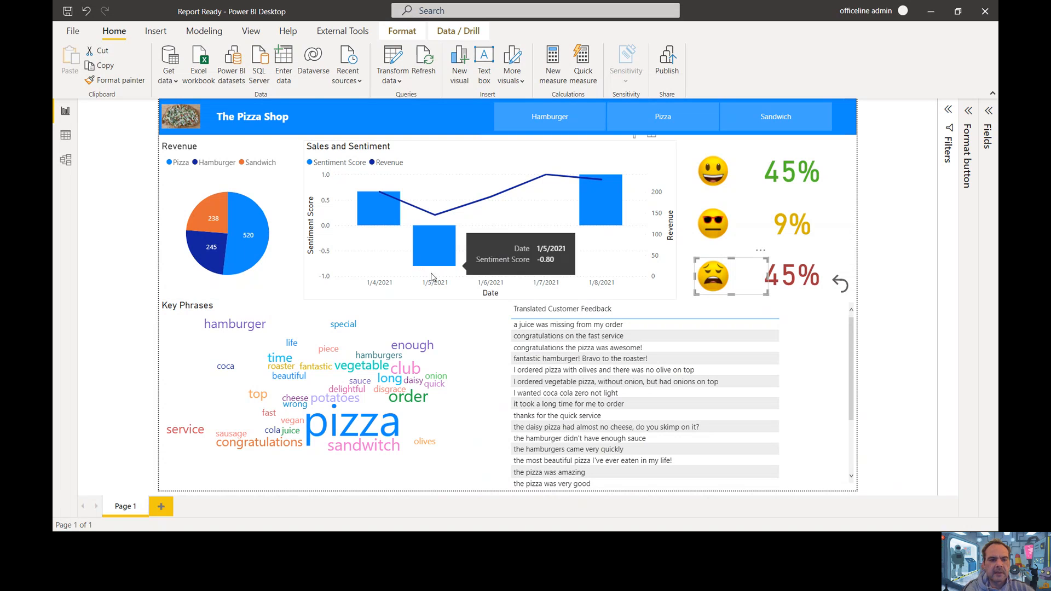
mouse_move(413, 370)
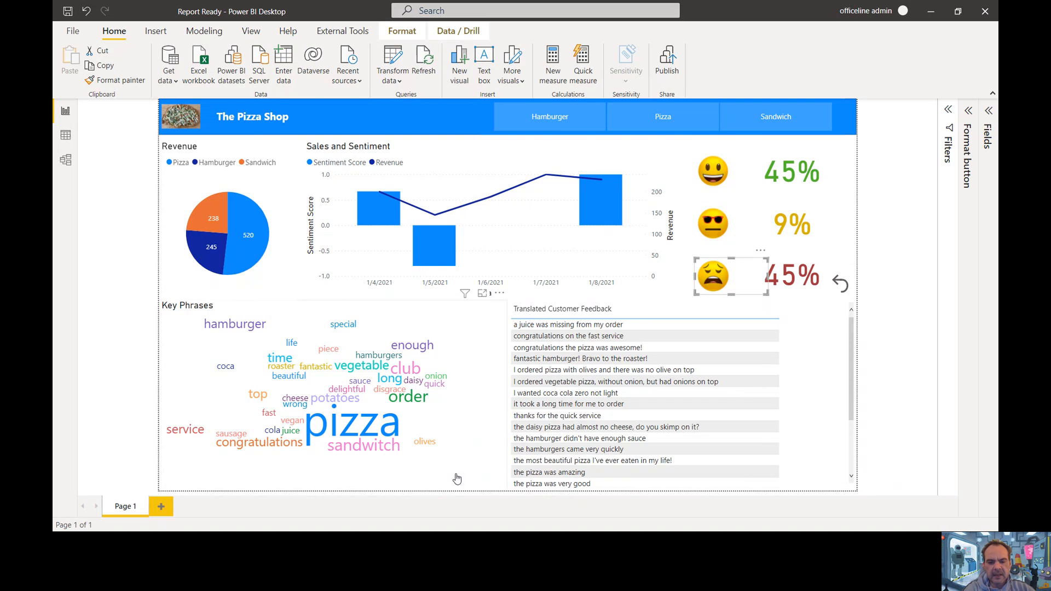
Switch back to the browser showing the Text-Analytics-Demo repository on GitHub.
key(super)
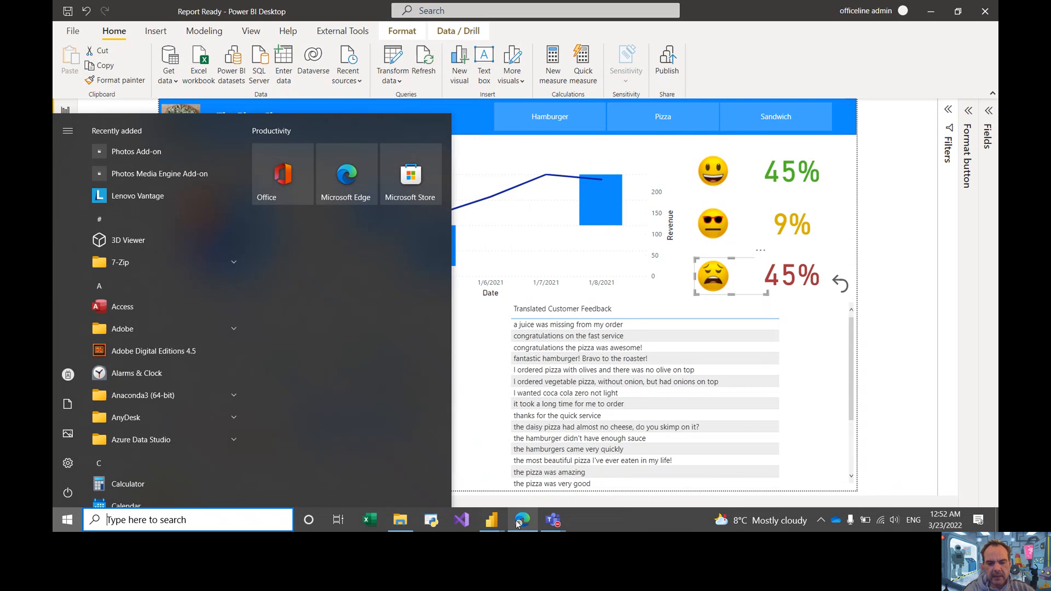
mouse_move(521, 521)
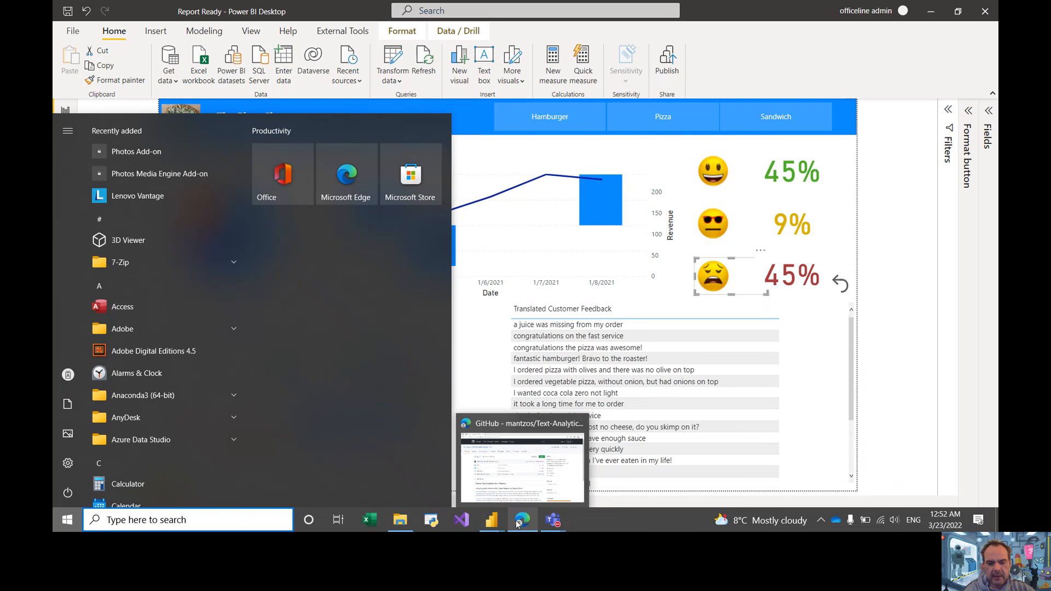
click(518, 488)
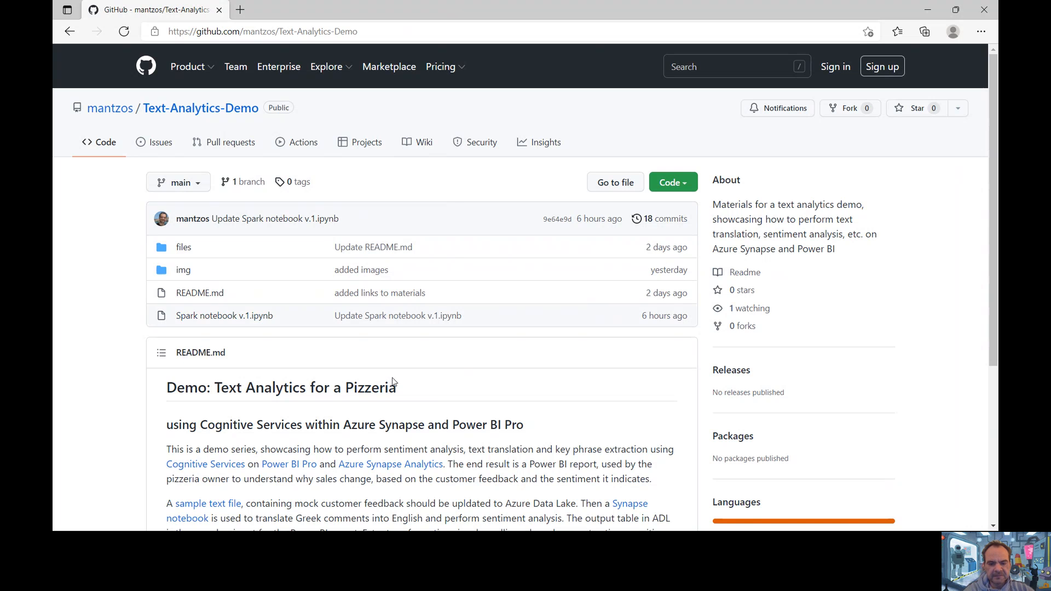
Switch to the Data ready file in Power BI Desktop.
key(super)
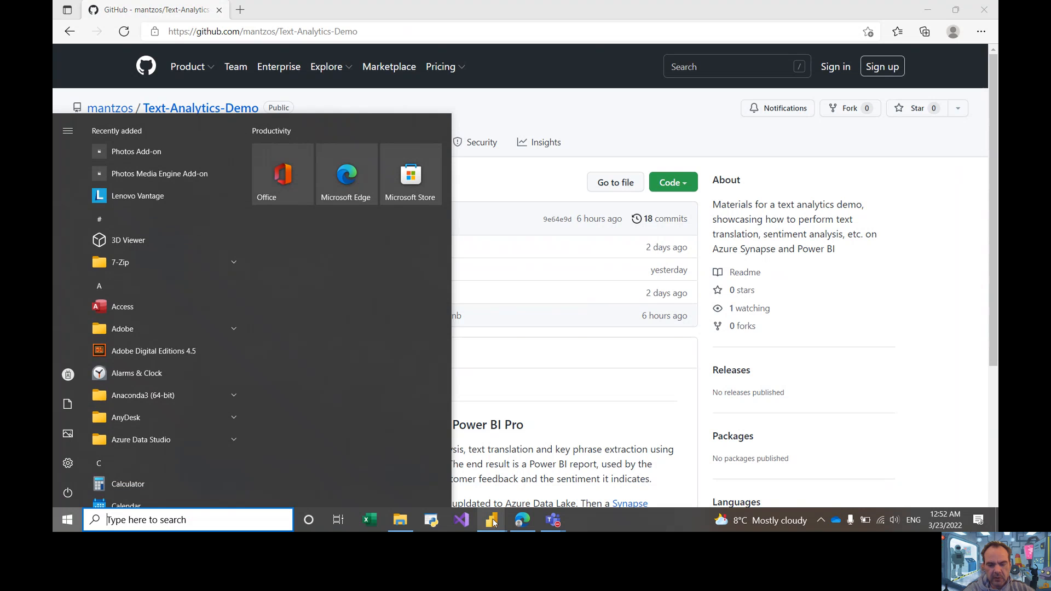
mouse_move(493, 523)
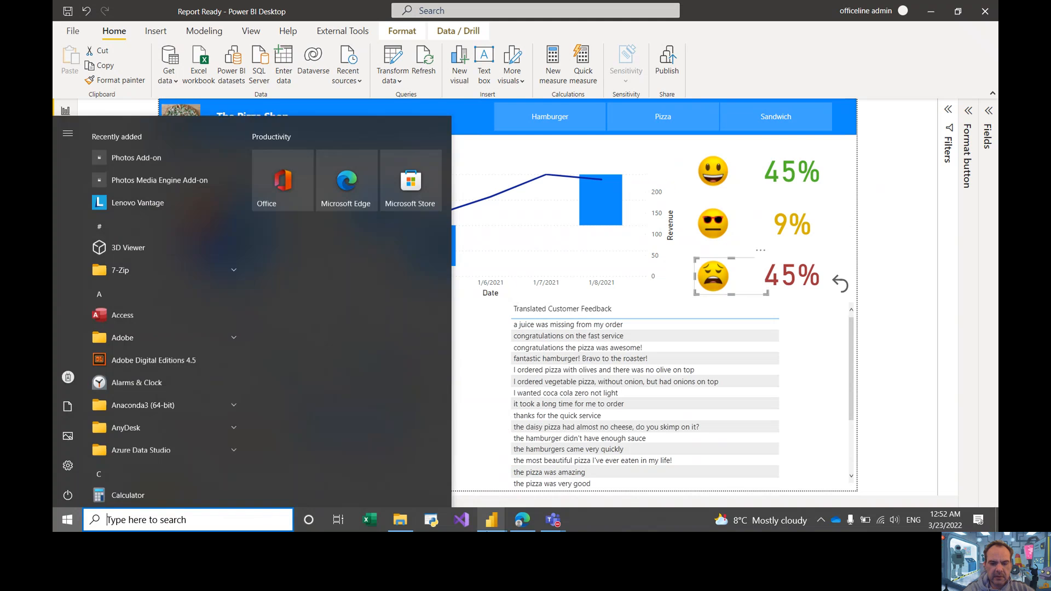
click(529, 470)
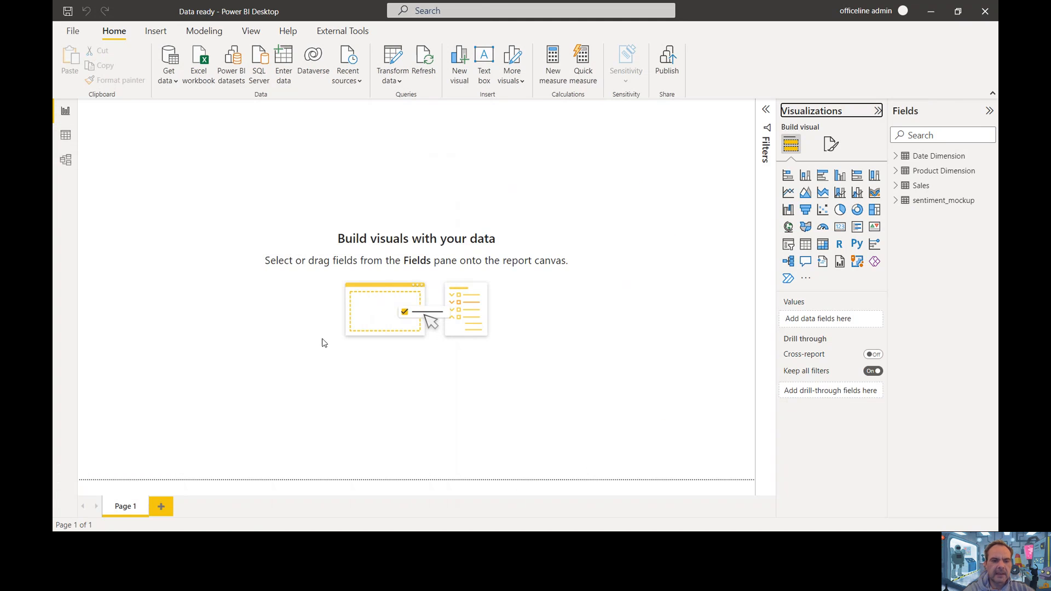
Review the data rows of the sentiment_mockup table across to its Sentiment Score column.
click(66, 136)
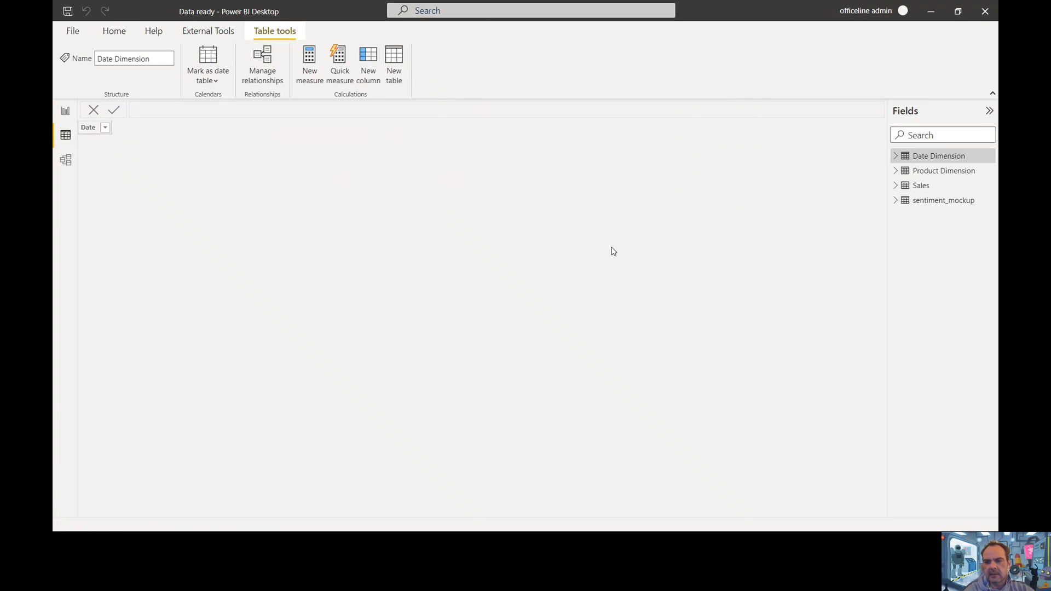
click(932, 201)
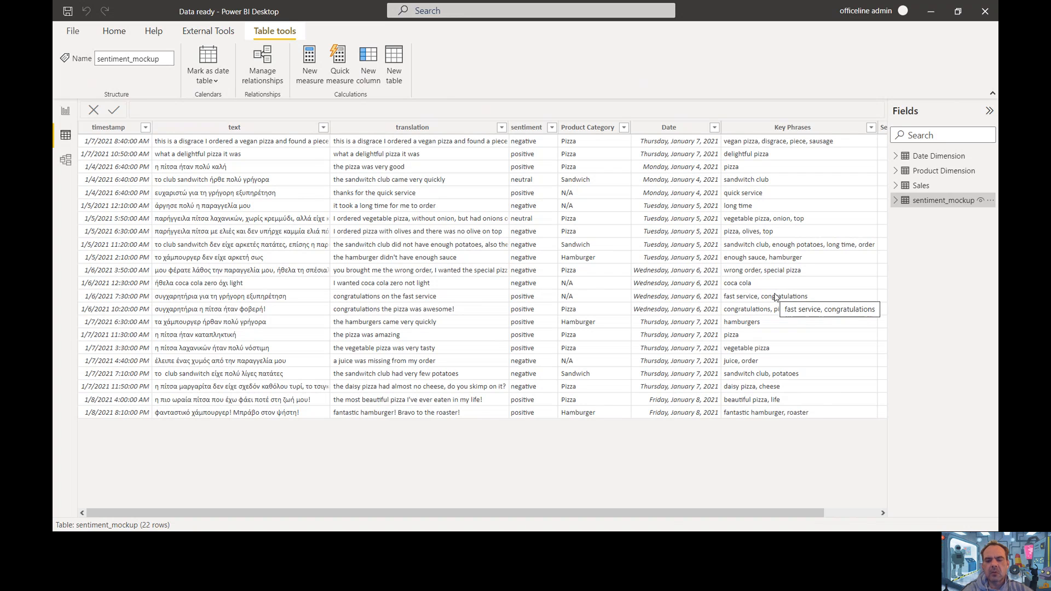
drag(676, 513, 732, 517)
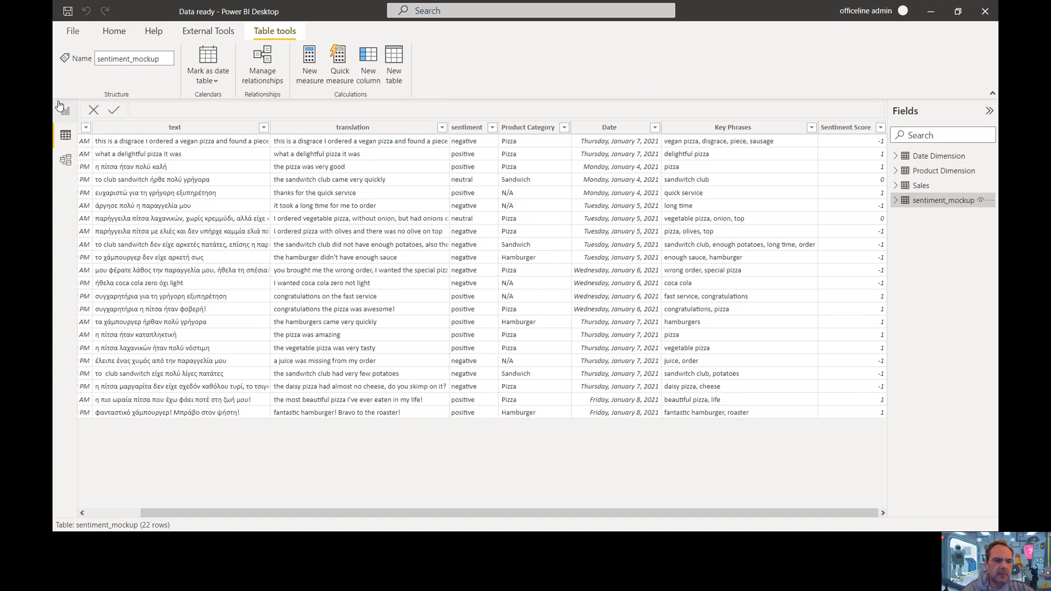
Open the data model and inspect the formatting and default summarization of the Sentiment Score field in sentiment_mockup.
click(66, 160)
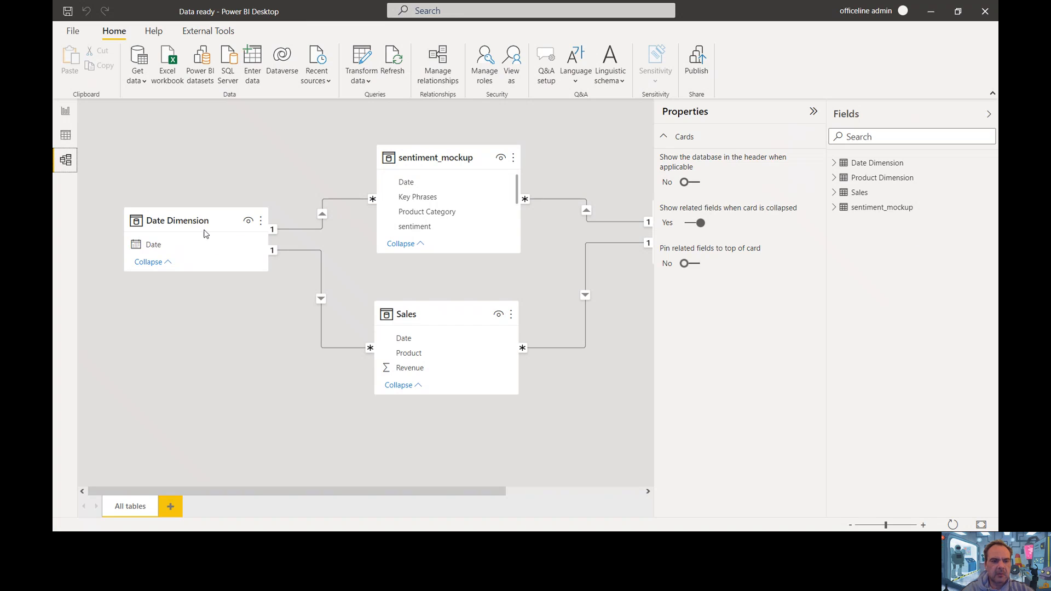
click(813, 111)
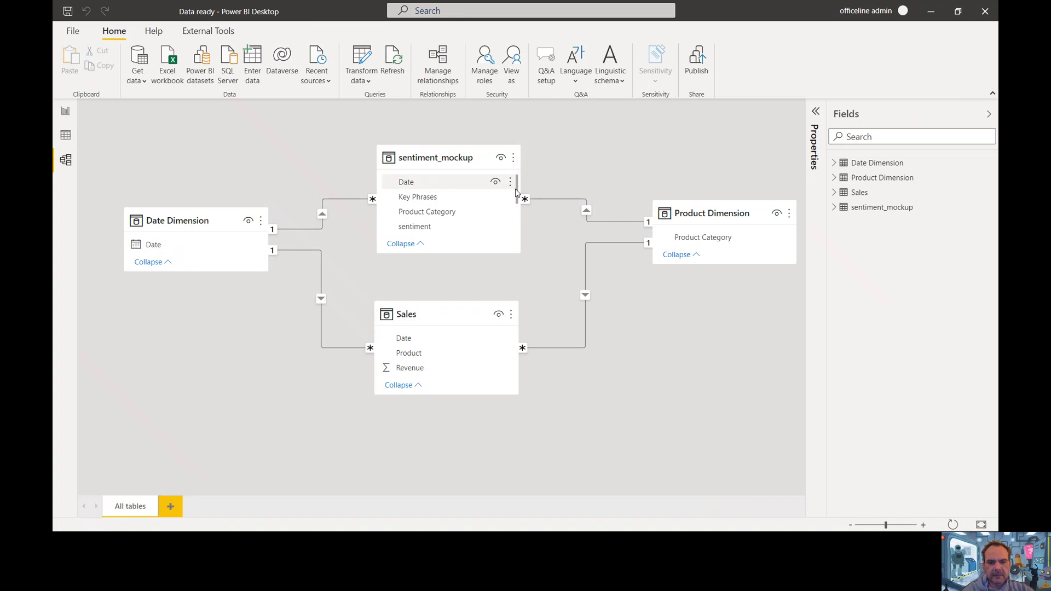
scroll(481, 210, down, 2)
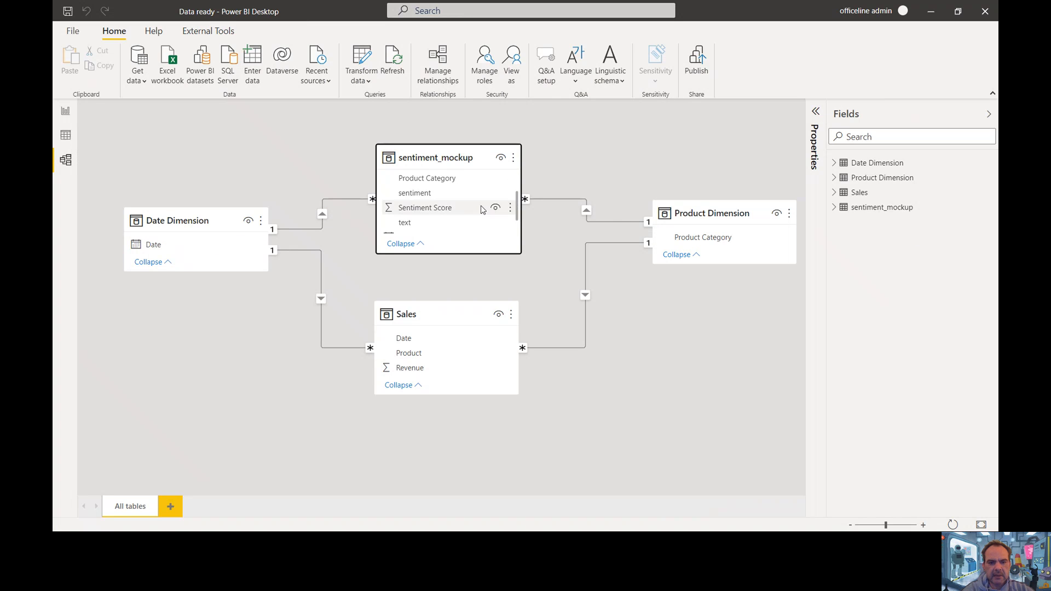
click(461, 210)
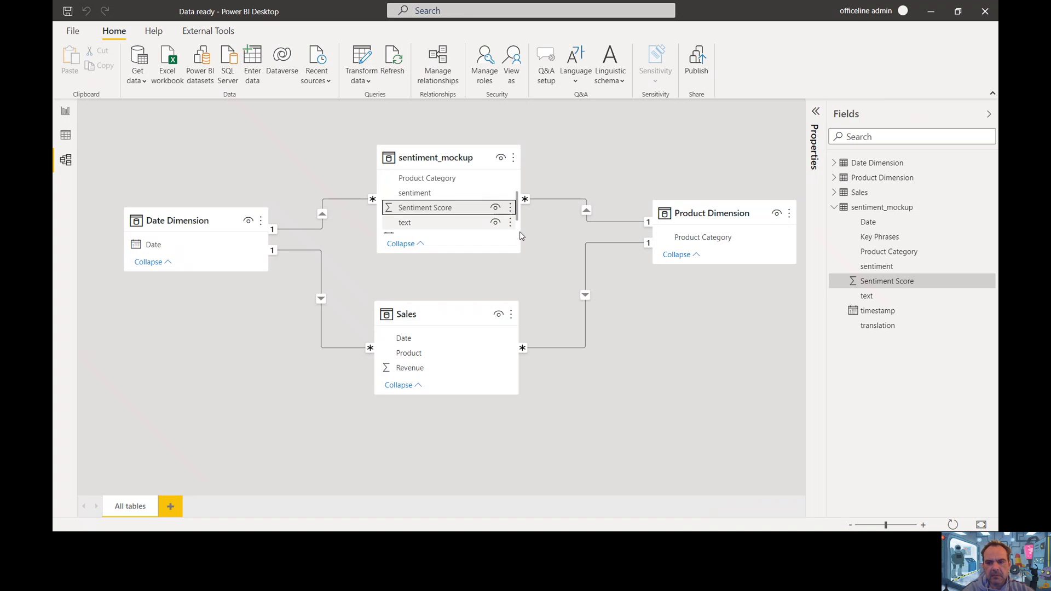
click(814, 119)
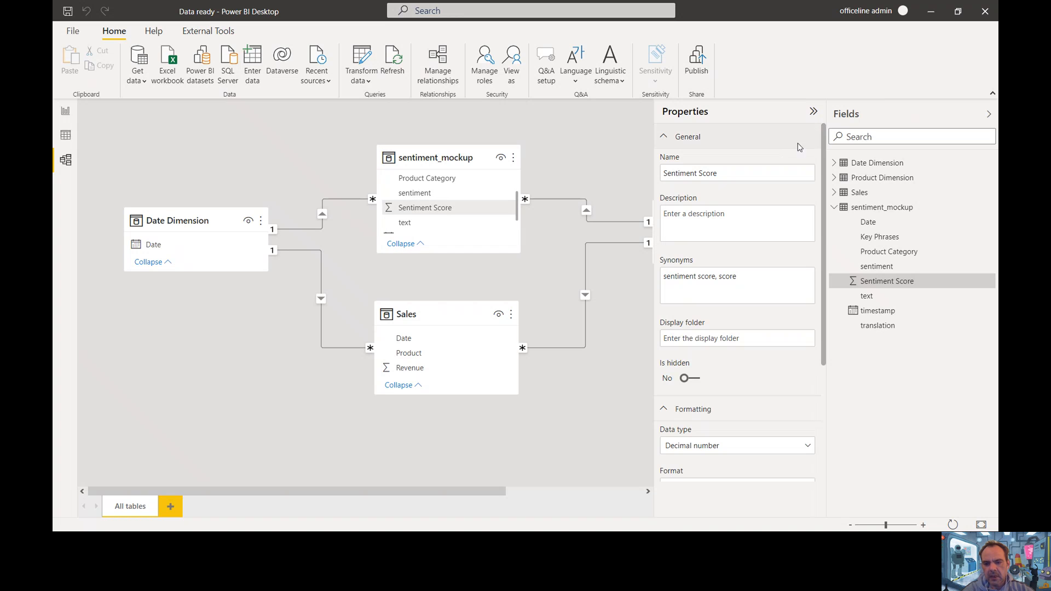
drag(823, 239, 816, 359)
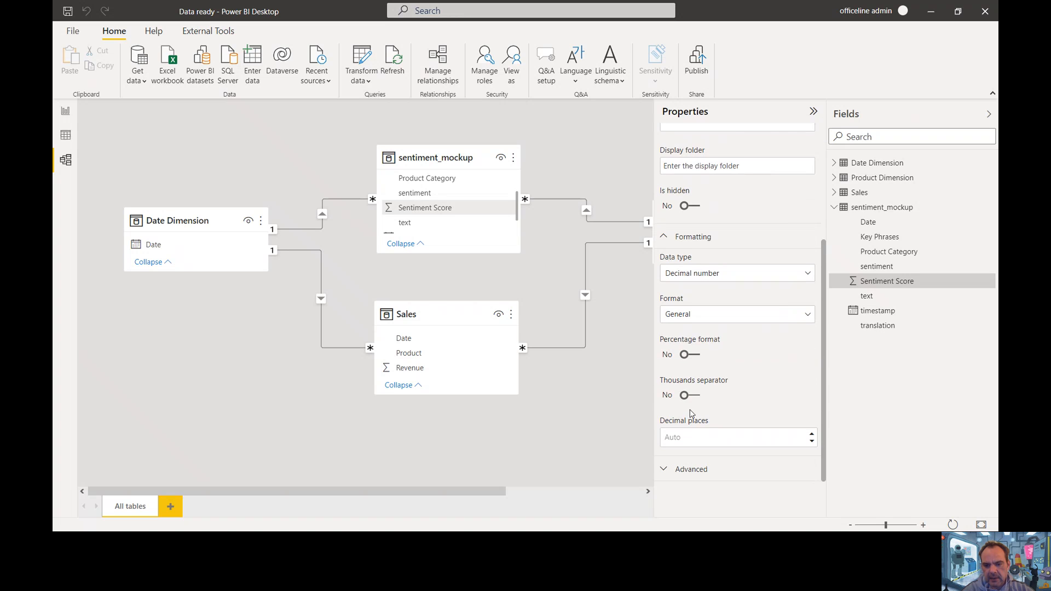
click(670, 469)
scroll(672, 449, down, 3)
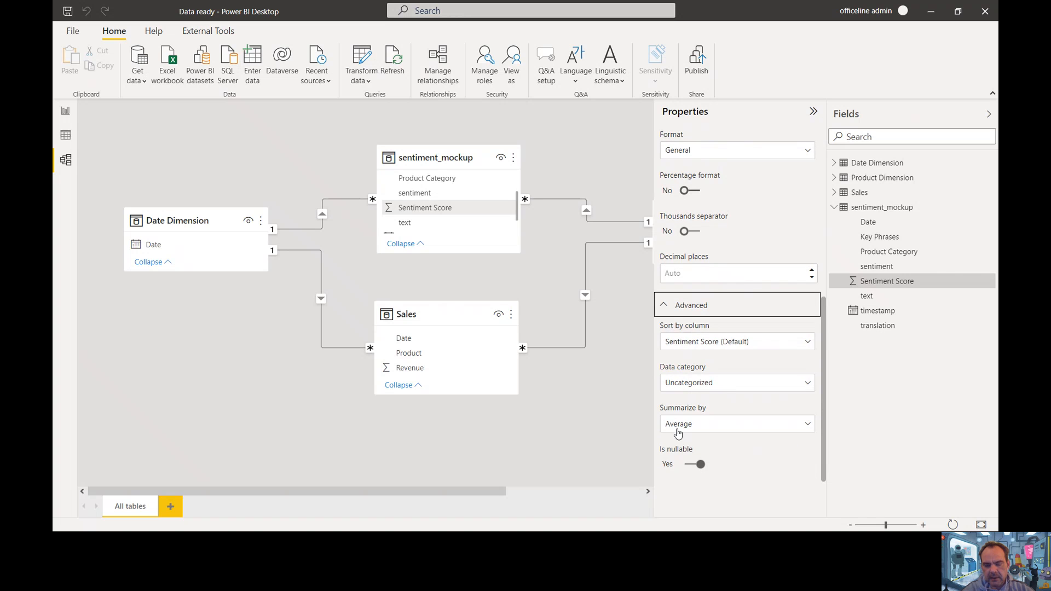
Inspect the formatting and default summarization of the Revenue field in the Sales table.
click(411, 371)
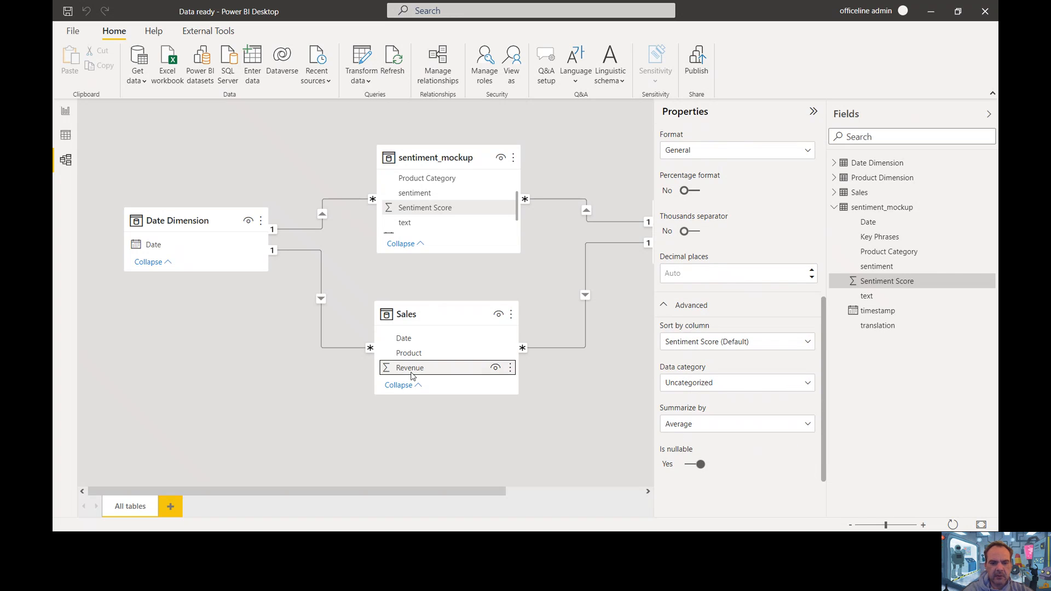
scroll(723, 419, down, 3)
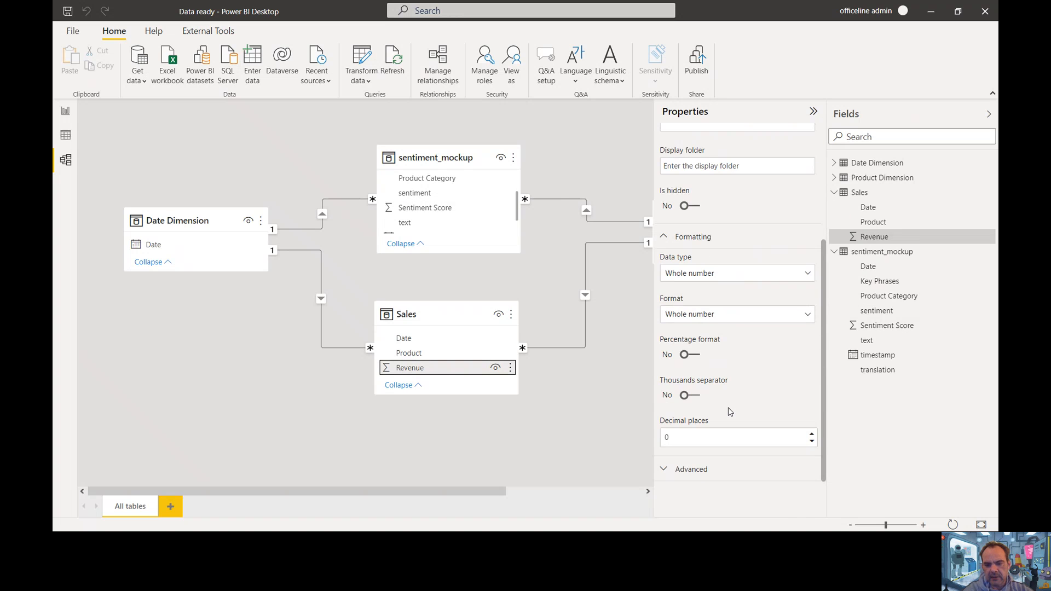
click(668, 469)
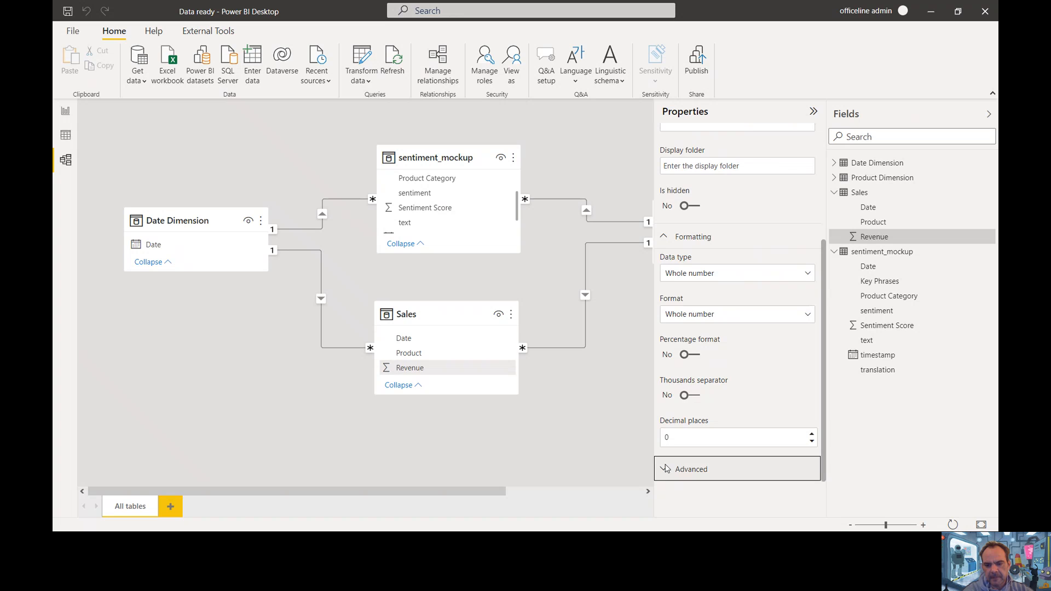
scroll(669, 420, down, 3)
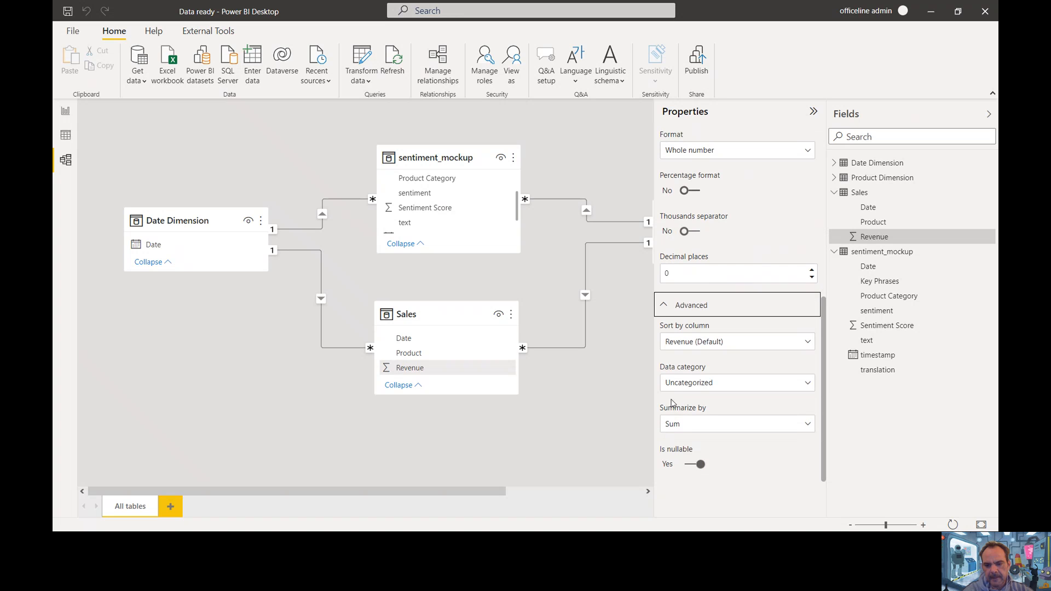
Clear the field selection and collapse the Properties and Fields panes to give the model diagram more room.
click(614, 436)
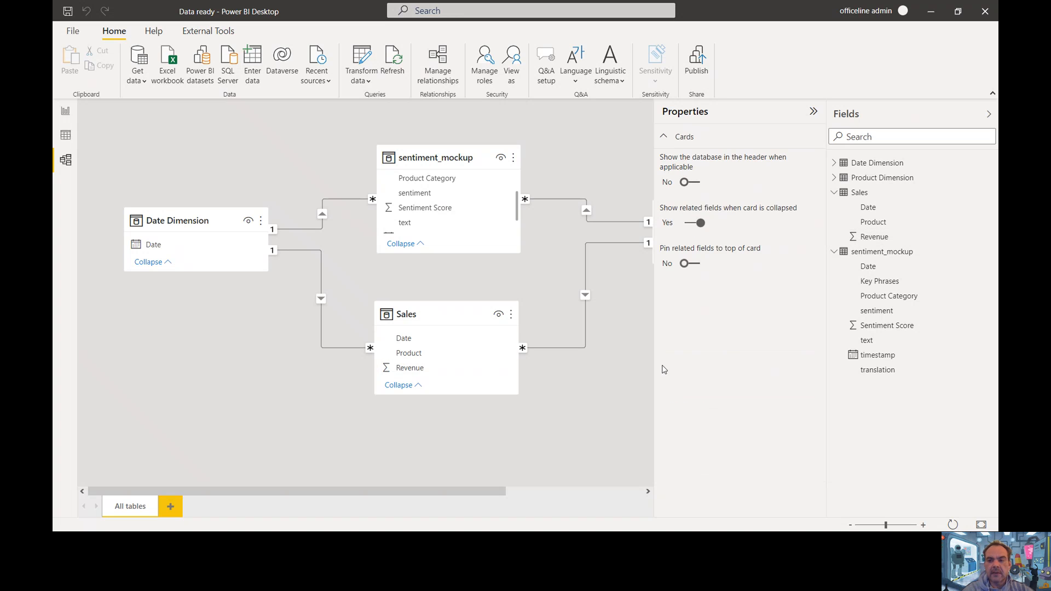
click(813, 111)
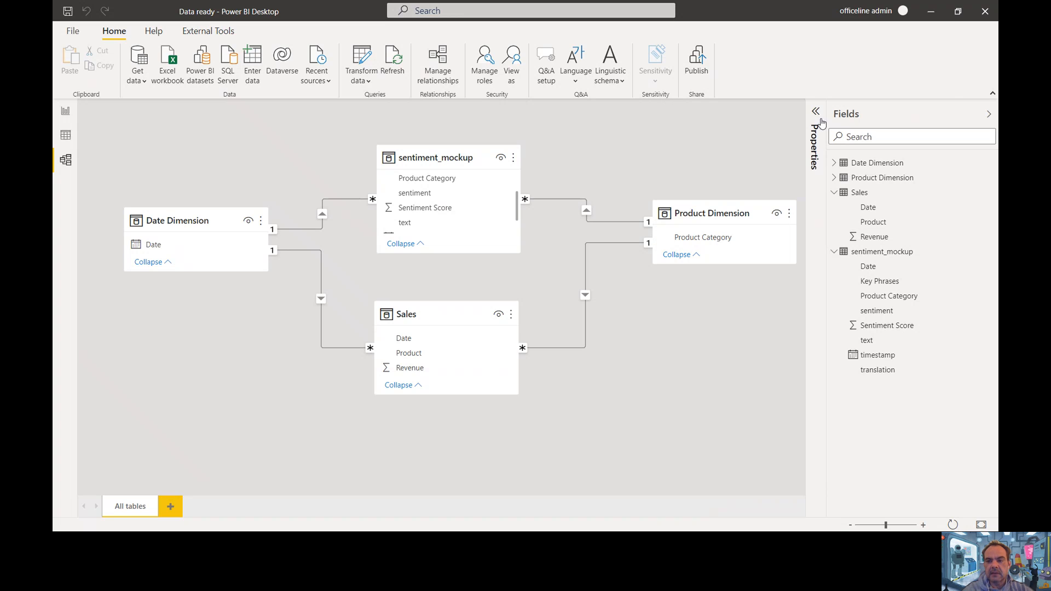
click(988, 114)
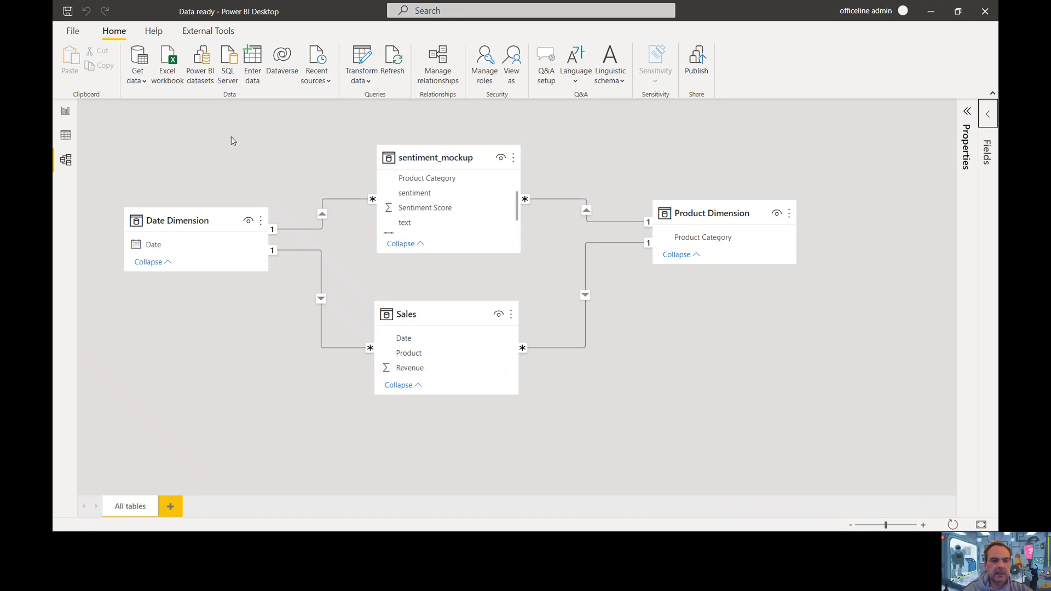
Insert a rectangle on the blank report page and stretch it into a full-width header banner along the page's upper edge.
click(67, 112)
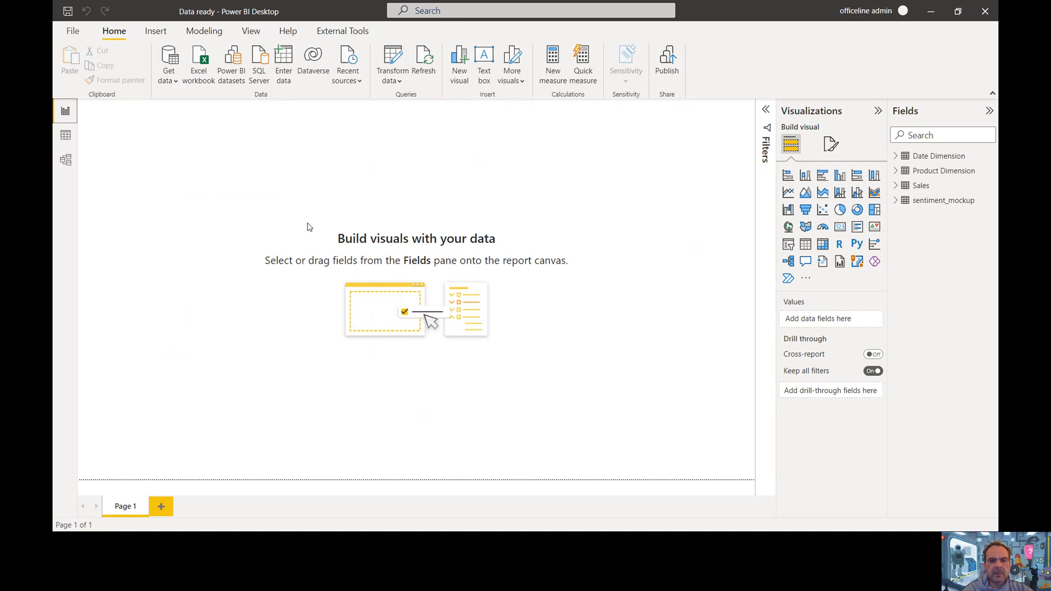
click(155, 31)
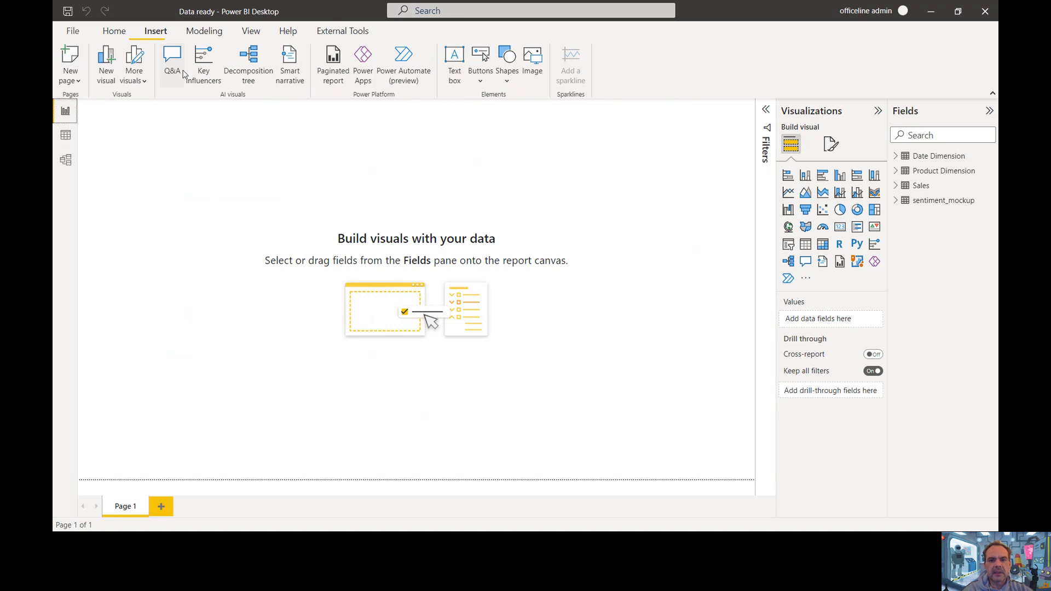
click(508, 80)
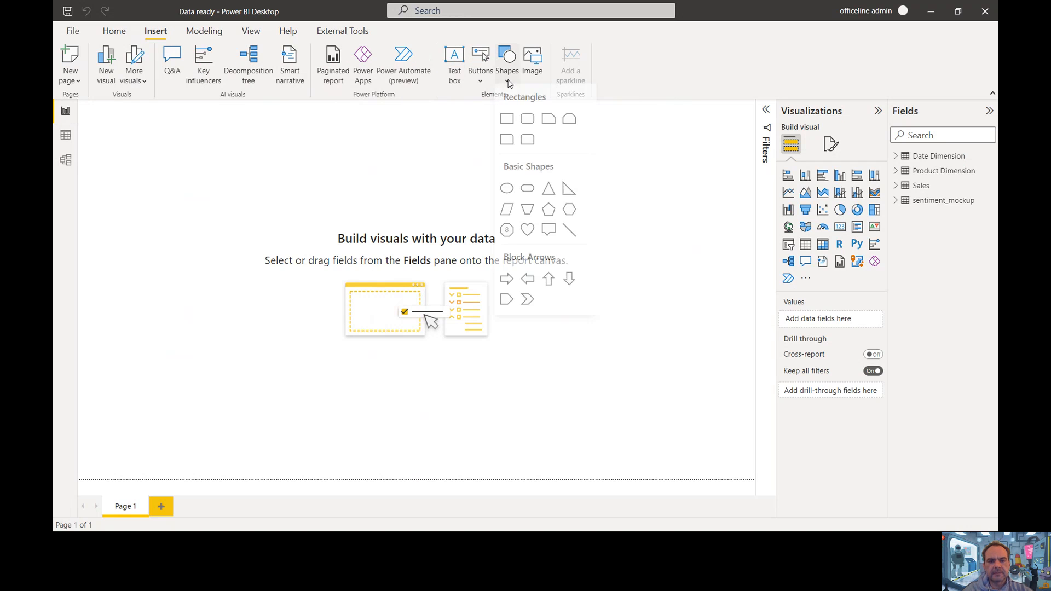
drag(228, 245, 756, 144)
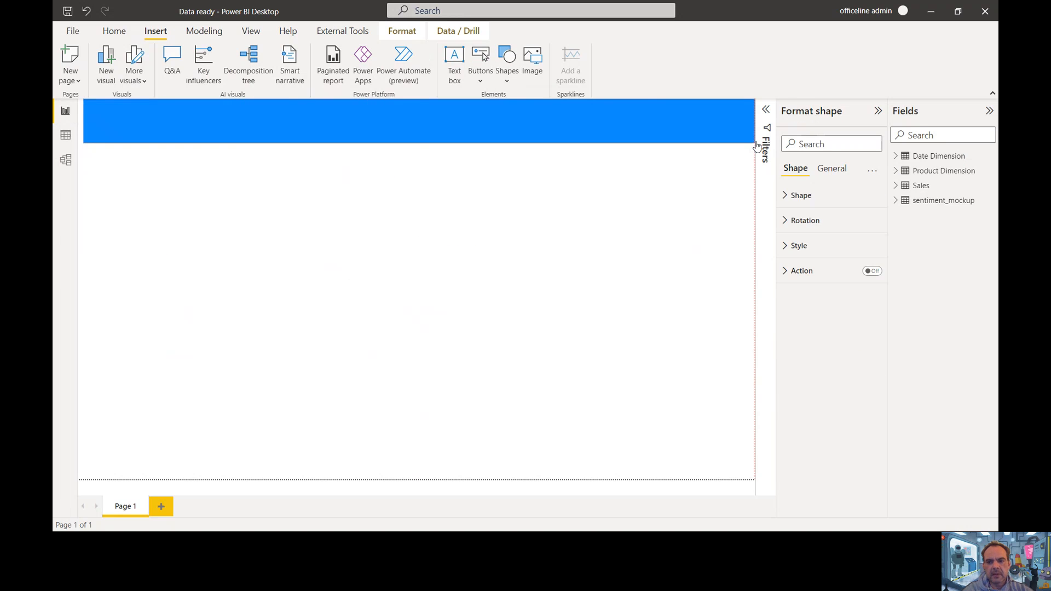
click(525, 218)
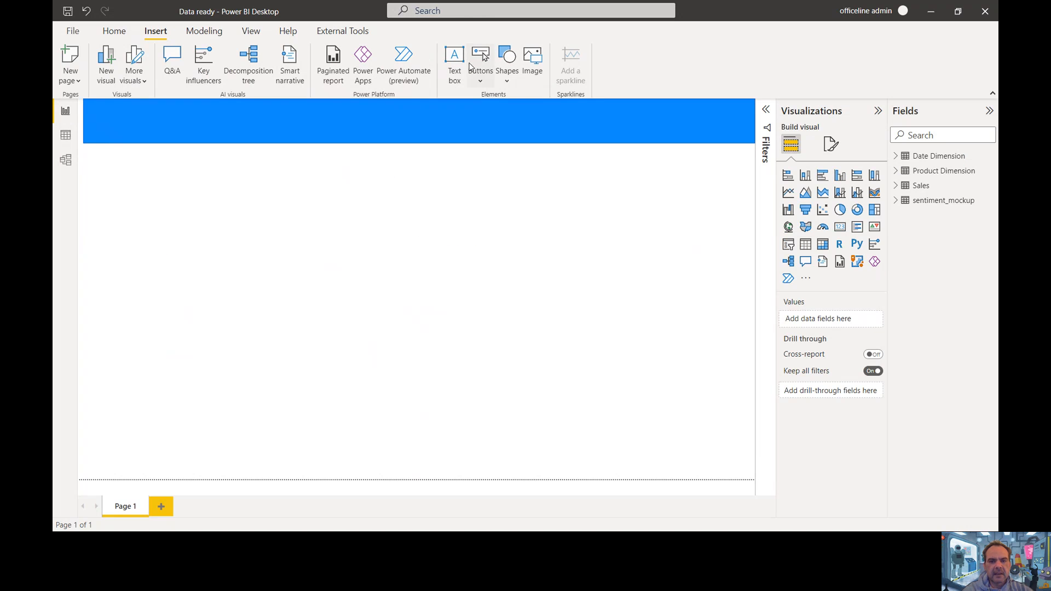
Insert the pizza image, shrink it to fit the header height and place it at the banner's left end.
click(532, 61)
double_click(414, 125)
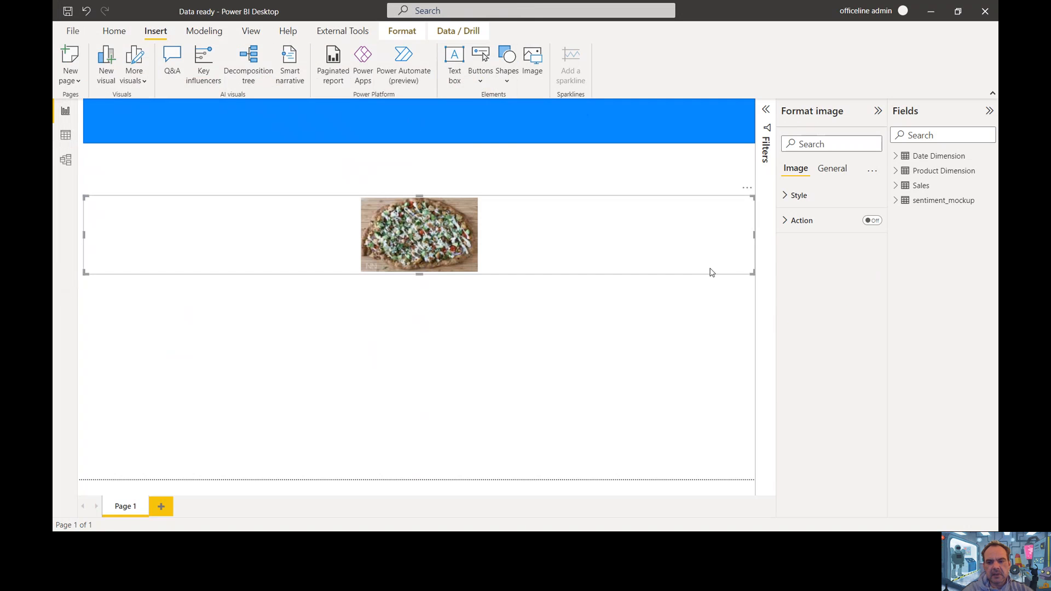
drag(749, 272, 356, 268)
drag(356, 211, 139, 124)
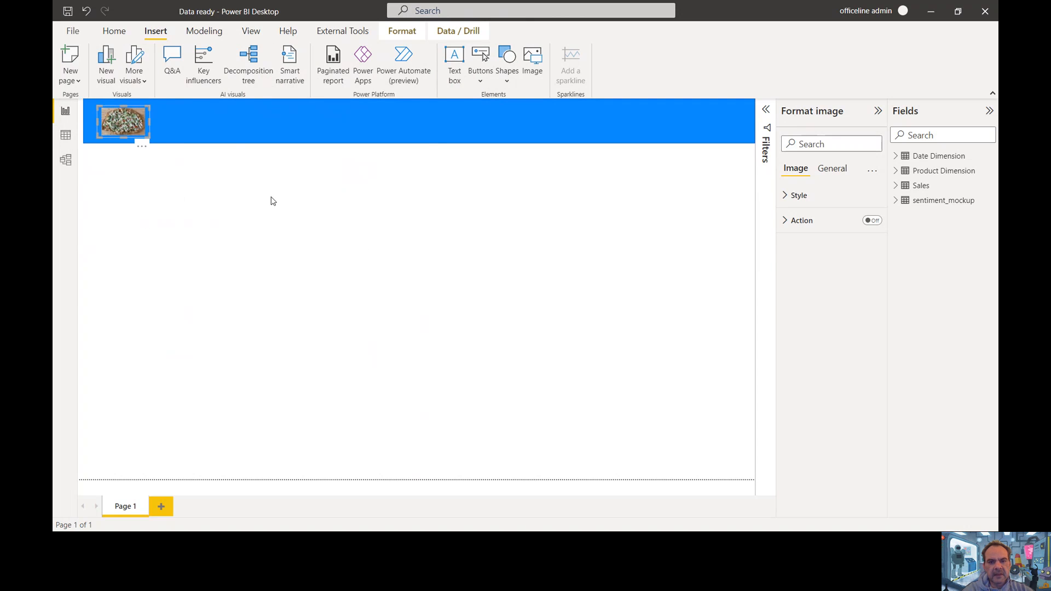
Add a text box to the report page containing the title "The Pizza Shop".
click(451, 70)
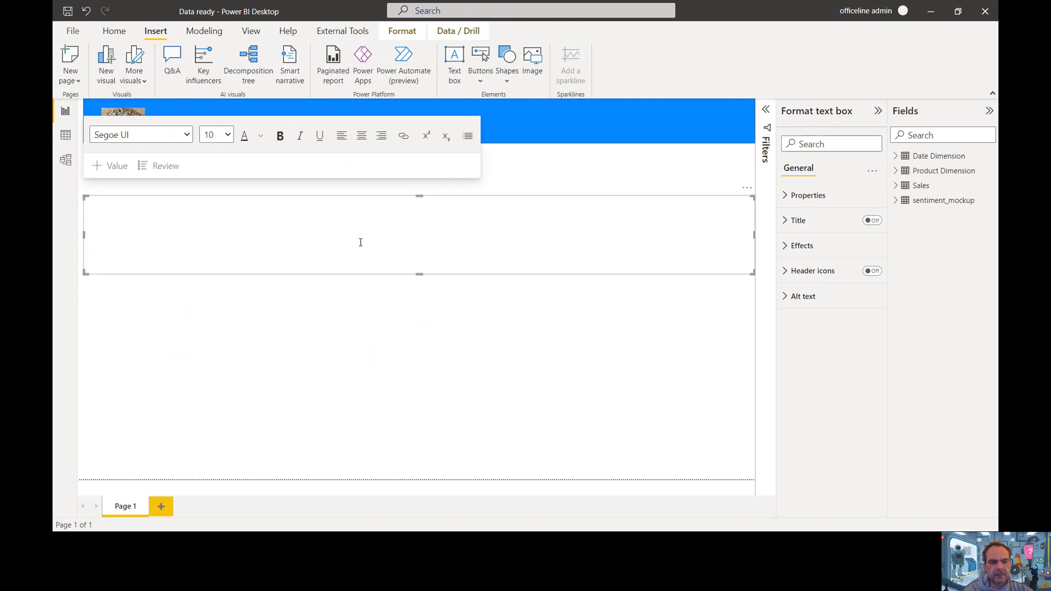
text(The Pizza)
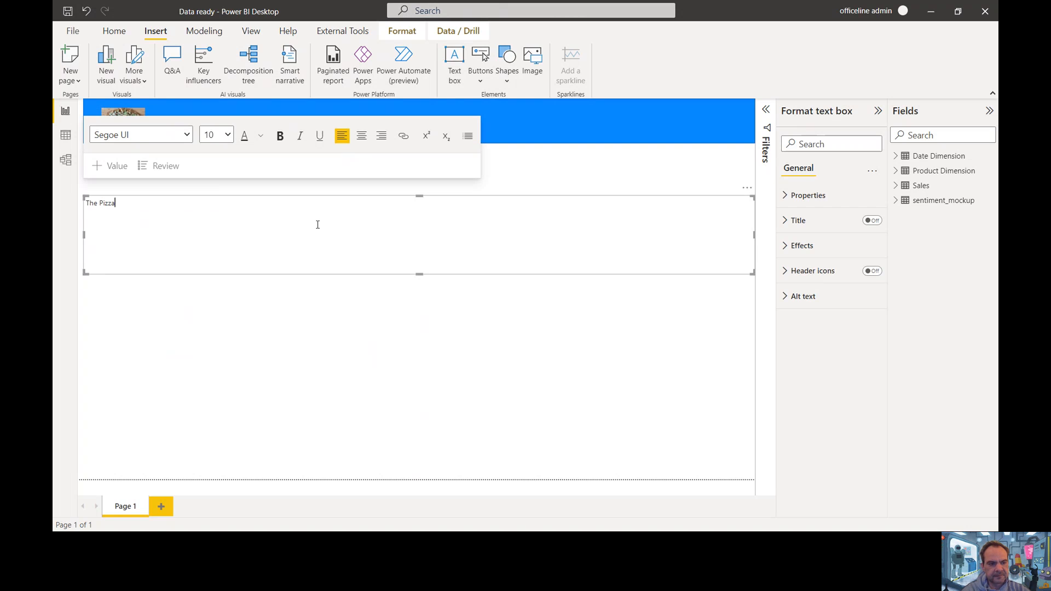
text( Shop)
Format the whole "The Pizza Shop" title at font size 14 in white.
key(ctrl+a)
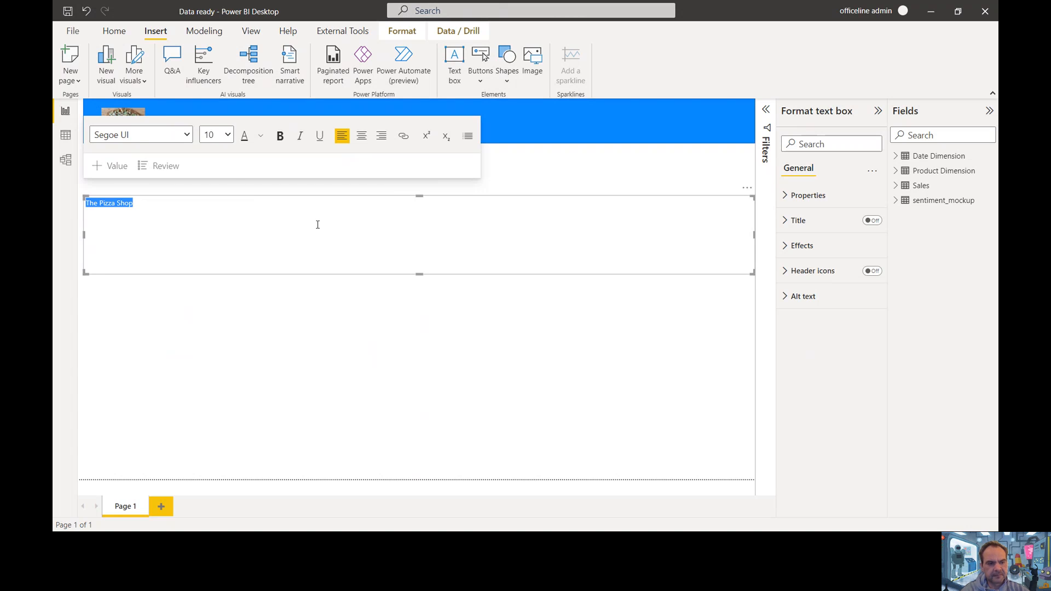
click(227, 136)
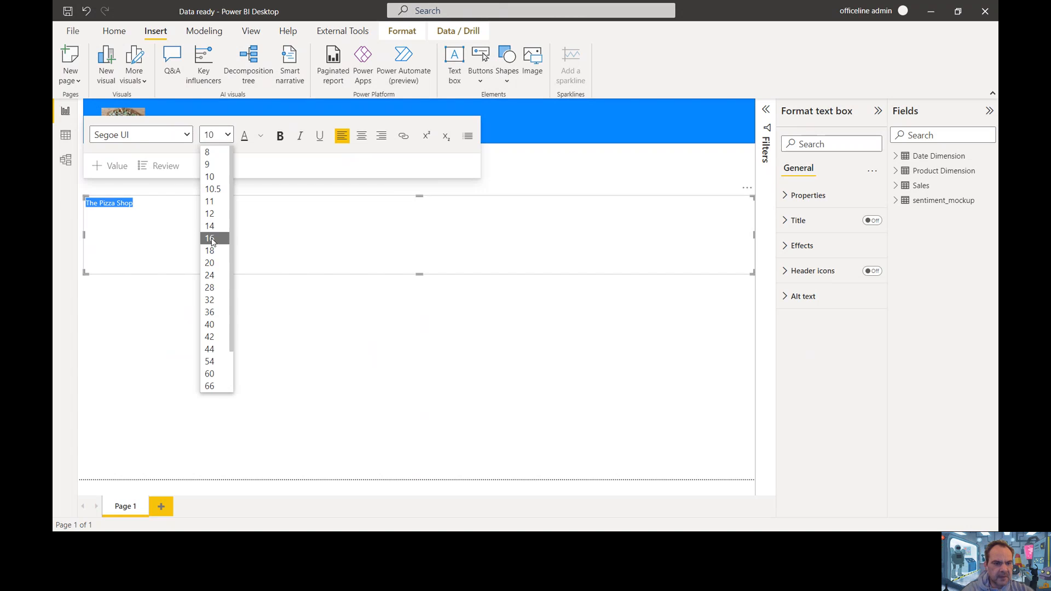
click(215, 225)
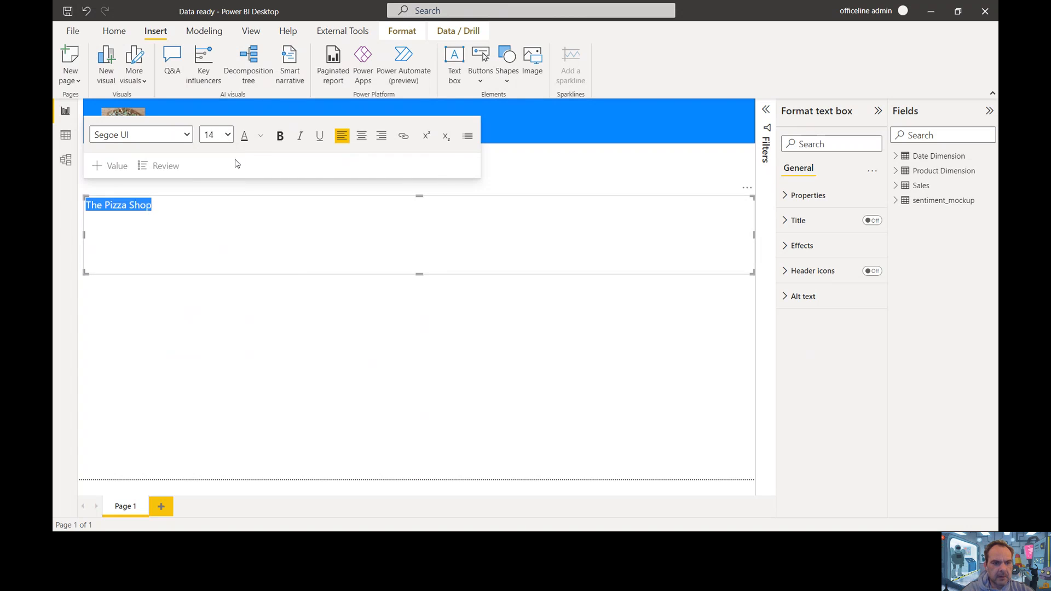
click(260, 140)
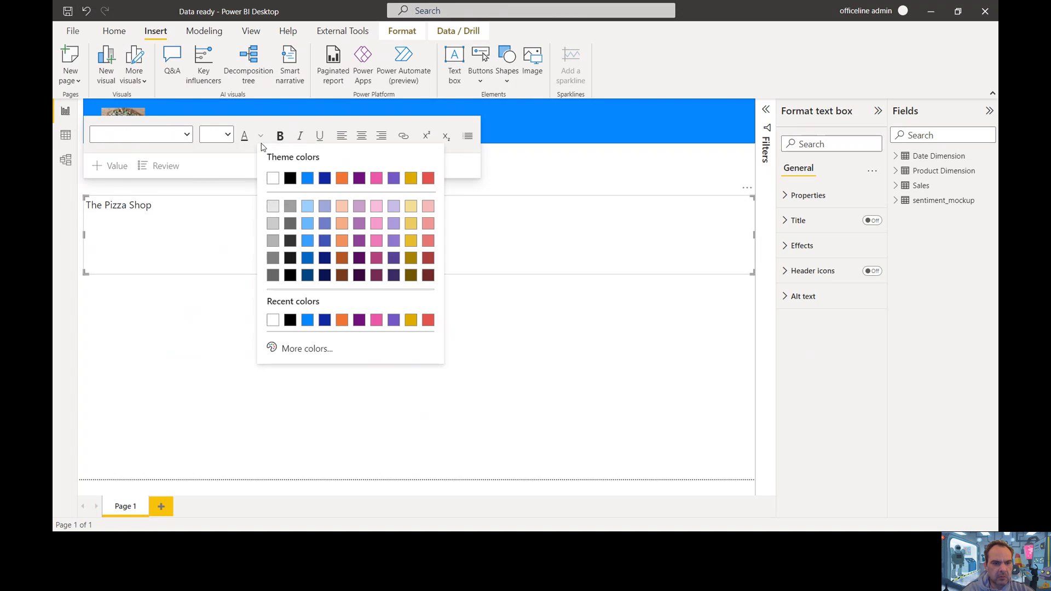
click(270, 182)
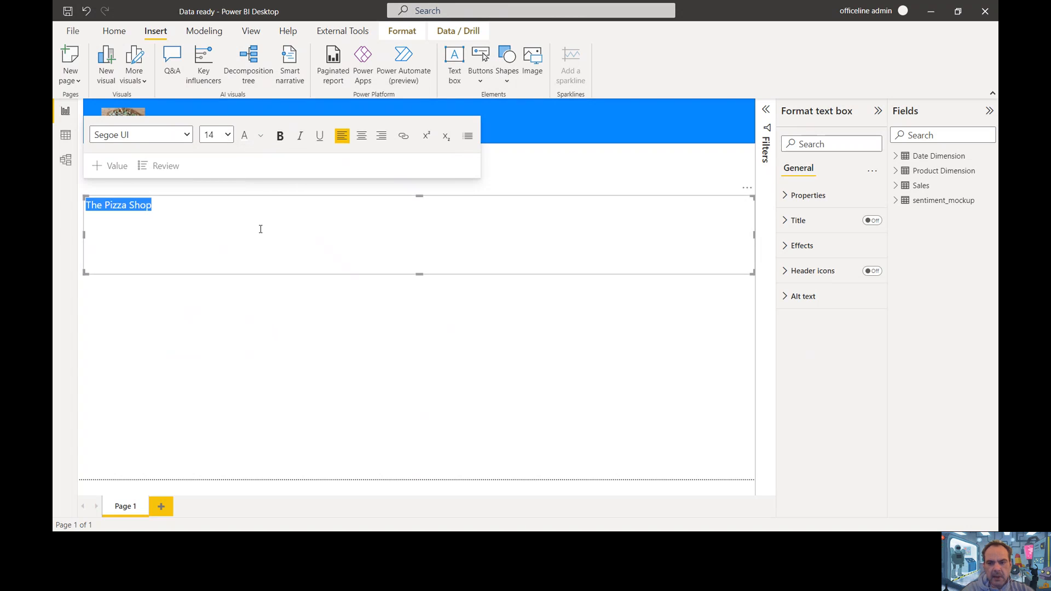
Fill the title text box background with the same blue as the header banner.
click(789, 245)
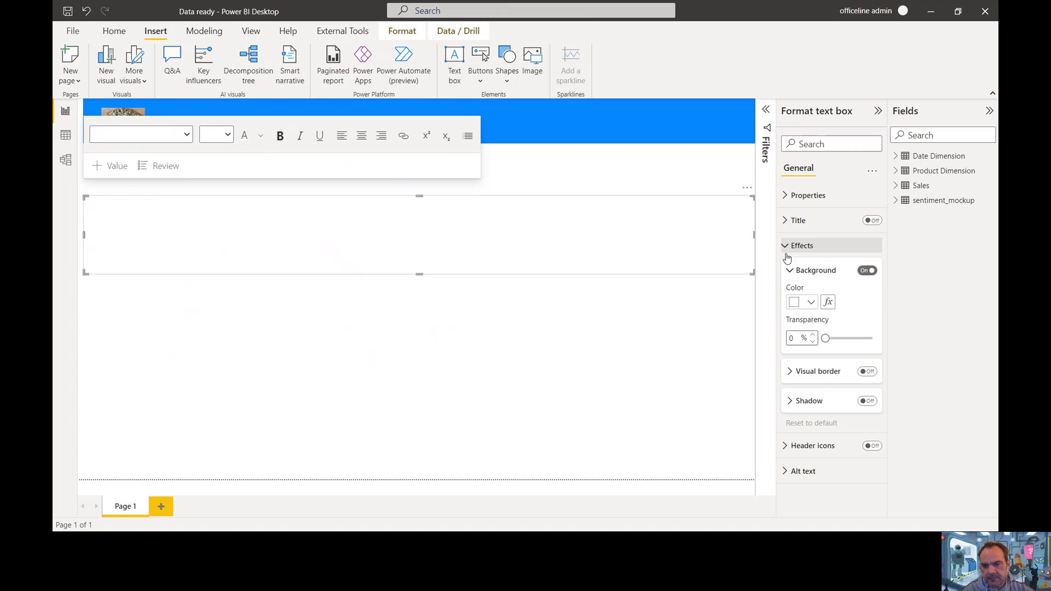
click(812, 303)
click(849, 248)
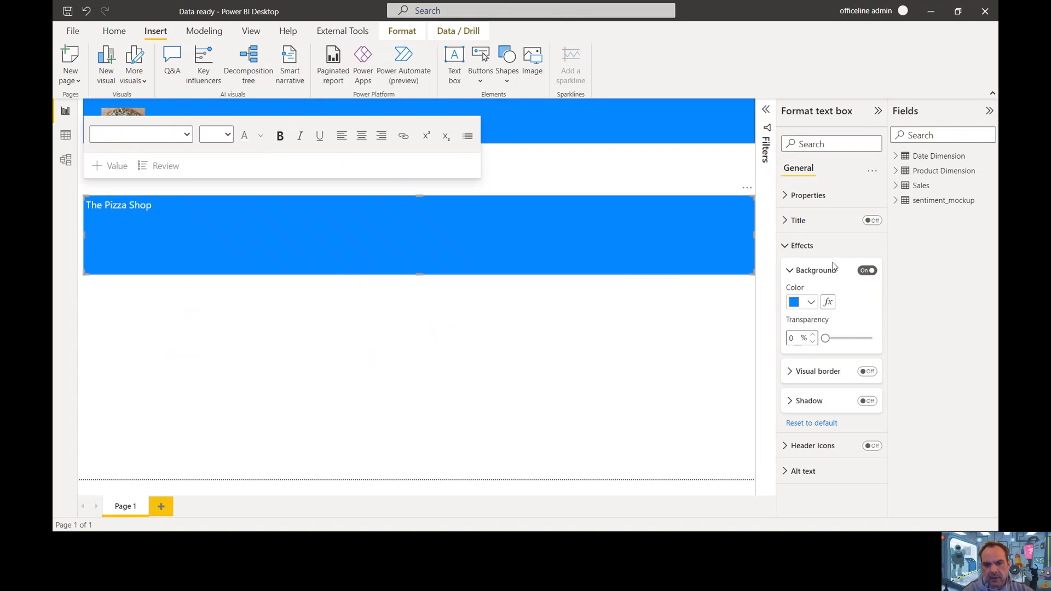
Shrink the title text box until it closely fits the "The Pizza Shop" text, and deselect it.
drag(749, 273, 166, 234)
click(157, 224)
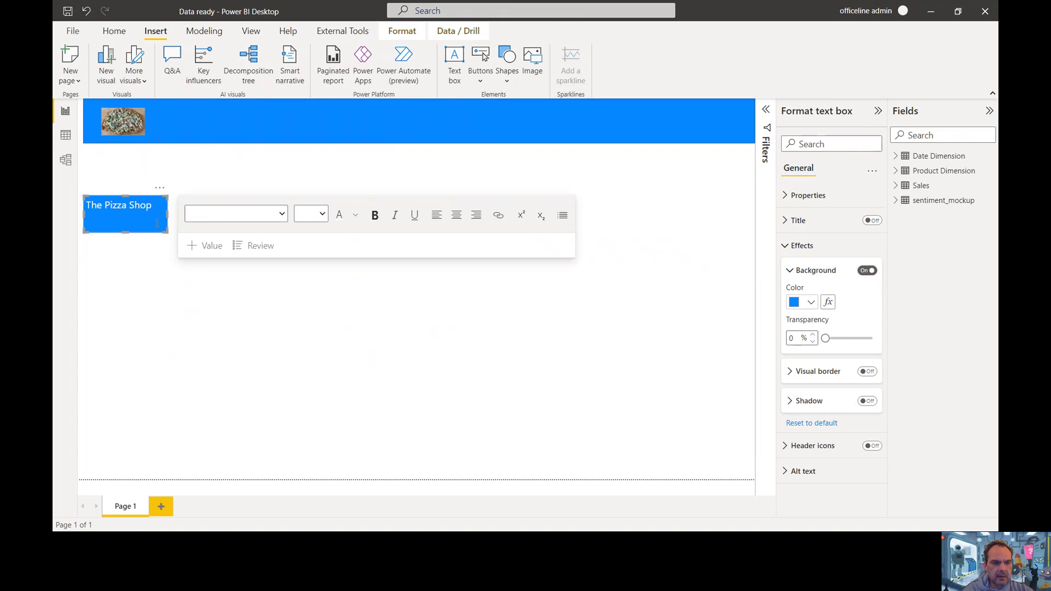
click(146, 202)
click(157, 259)
click(151, 205)
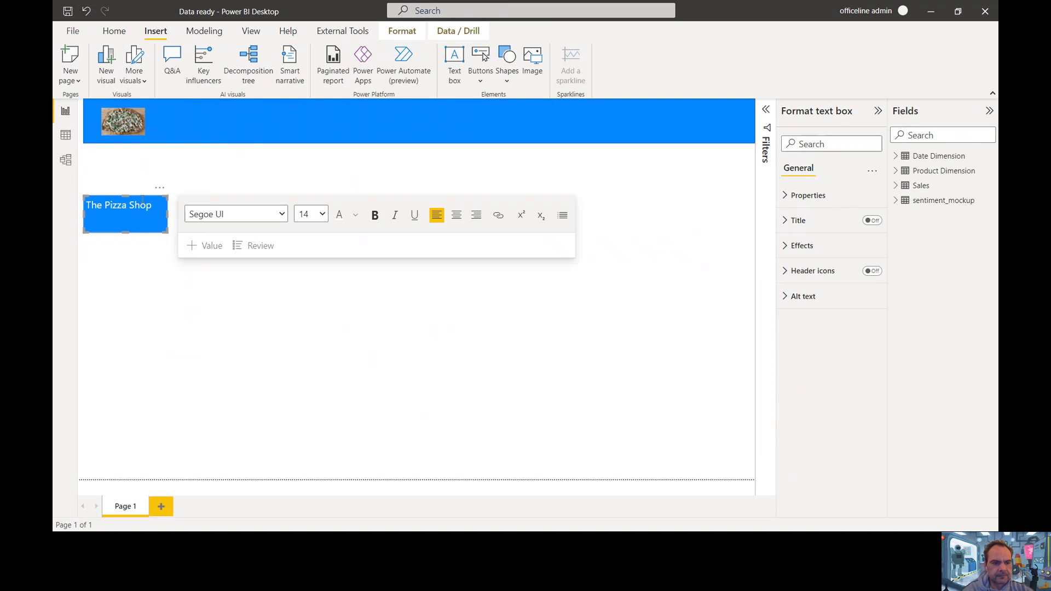
click(180, 207)
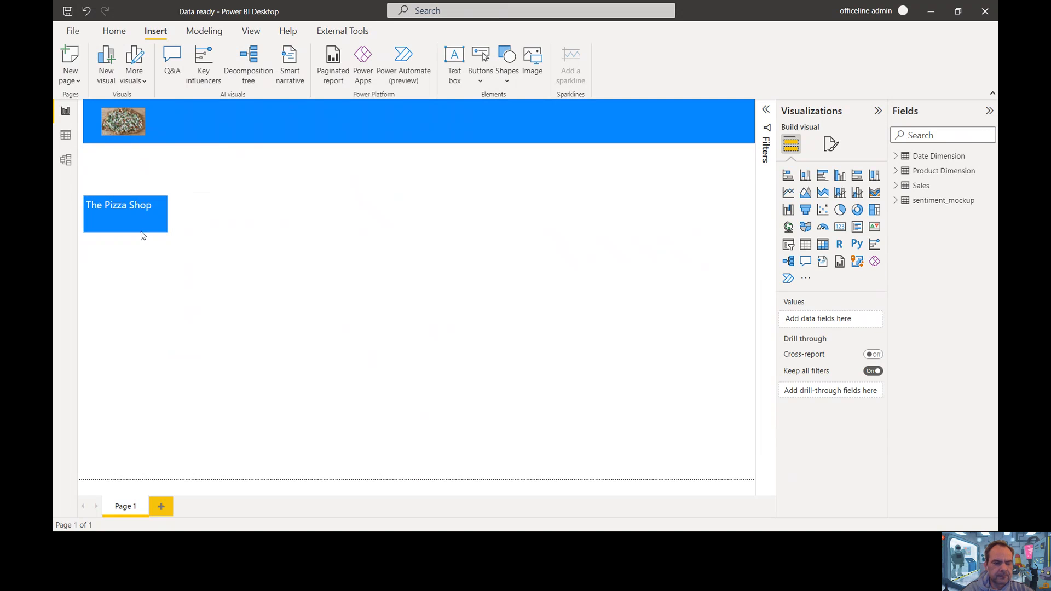
Place the title text box in the banner beside the pizza image, trim its size and nudge it down to centre it vertically.
drag(145, 239, 187, 148)
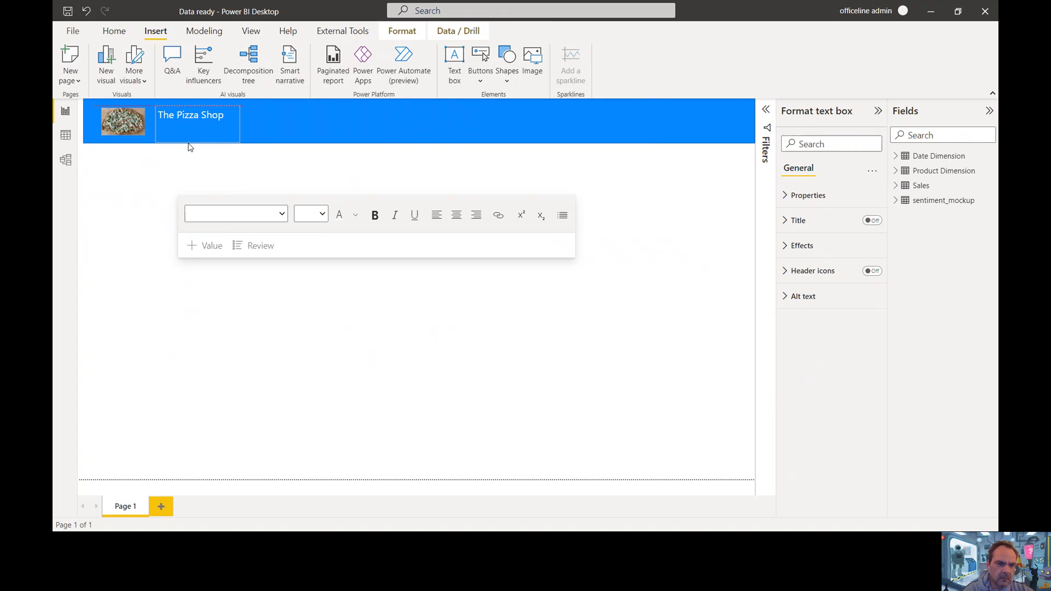
mouse_move(236, 140)
mouse_down()
mouse_move(225, 129)
mouse_move(233, 125)
mouse_up()
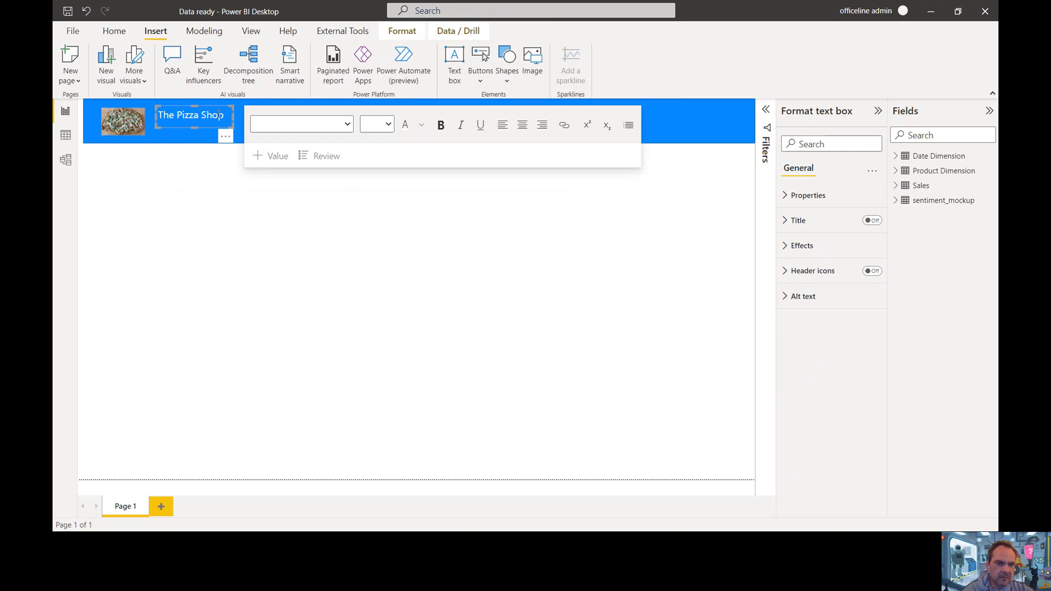
key(Down)
key(Down)
key(Down)
key(Down)
key(Down)
key(Down)
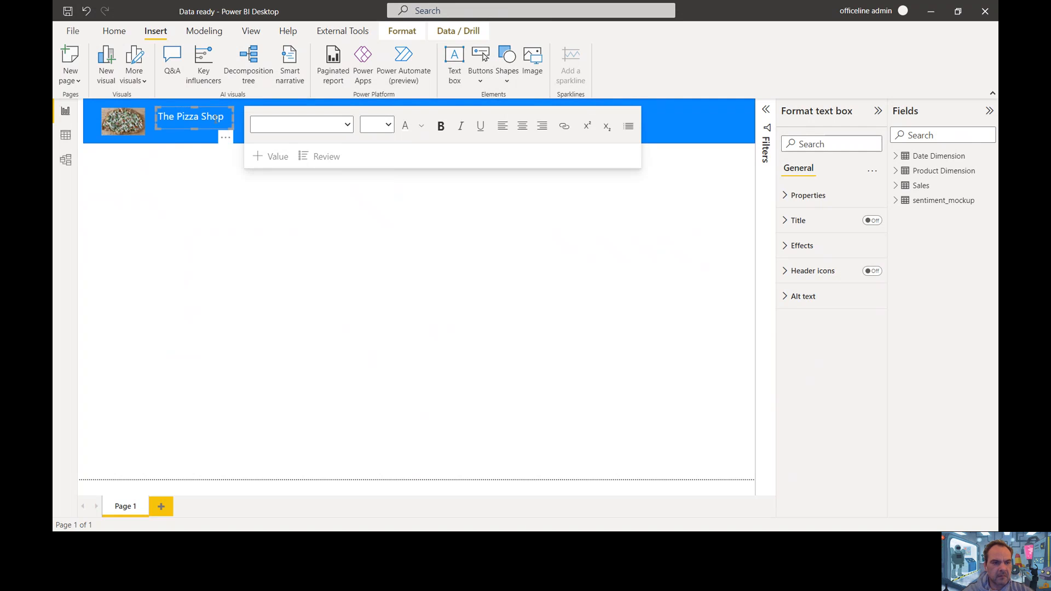
click(180, 174)
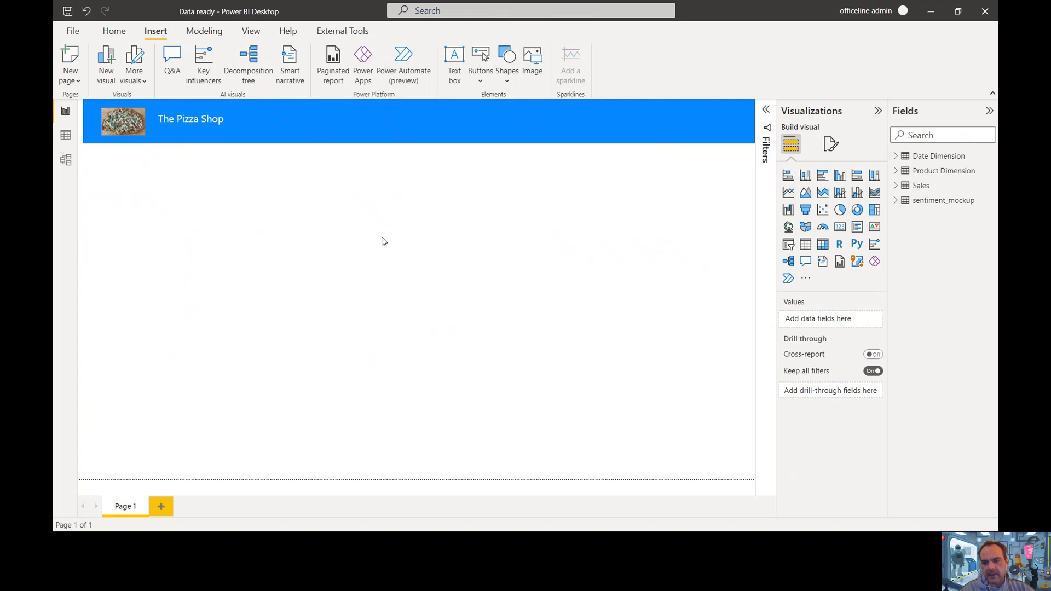
Add a slicer to the page based on Product Category from the Product Dimension table.
click(788, 244)
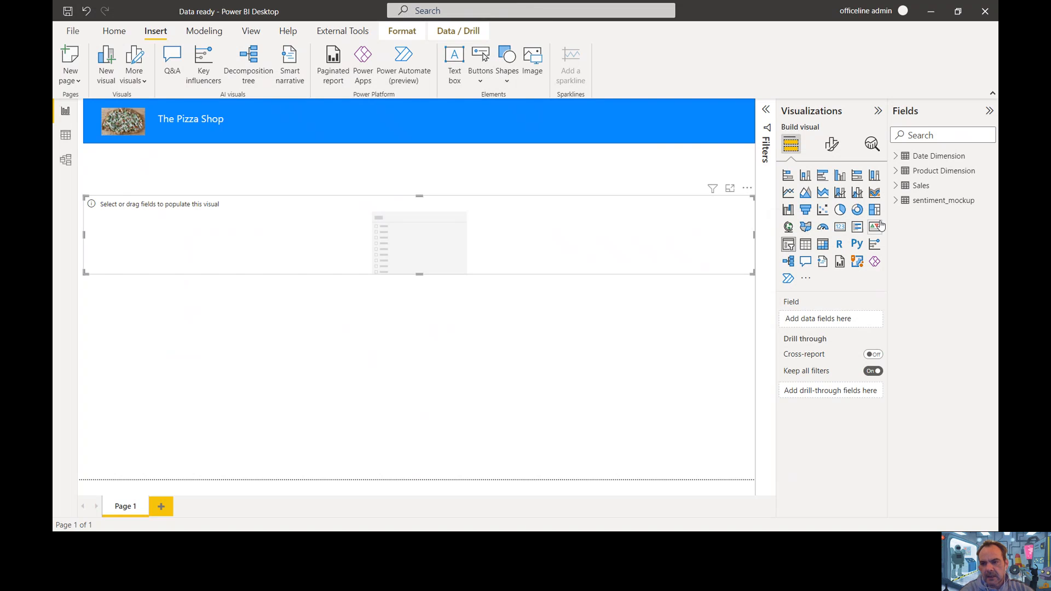
click(903, 173)
click(911, 186)
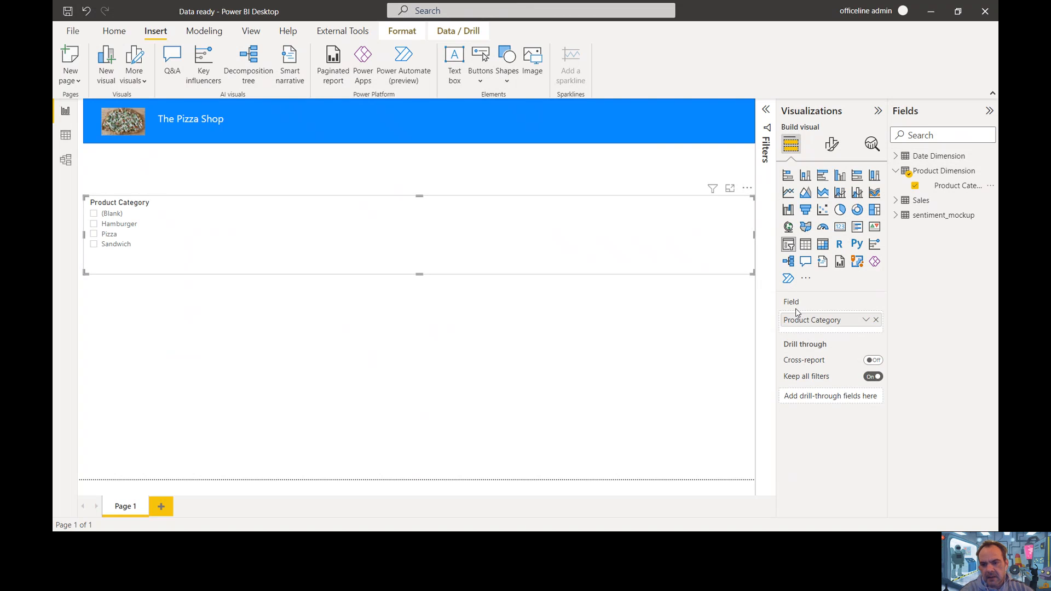
Set the Product Category slicer's orientation to Horizontal.
click(831, 144)
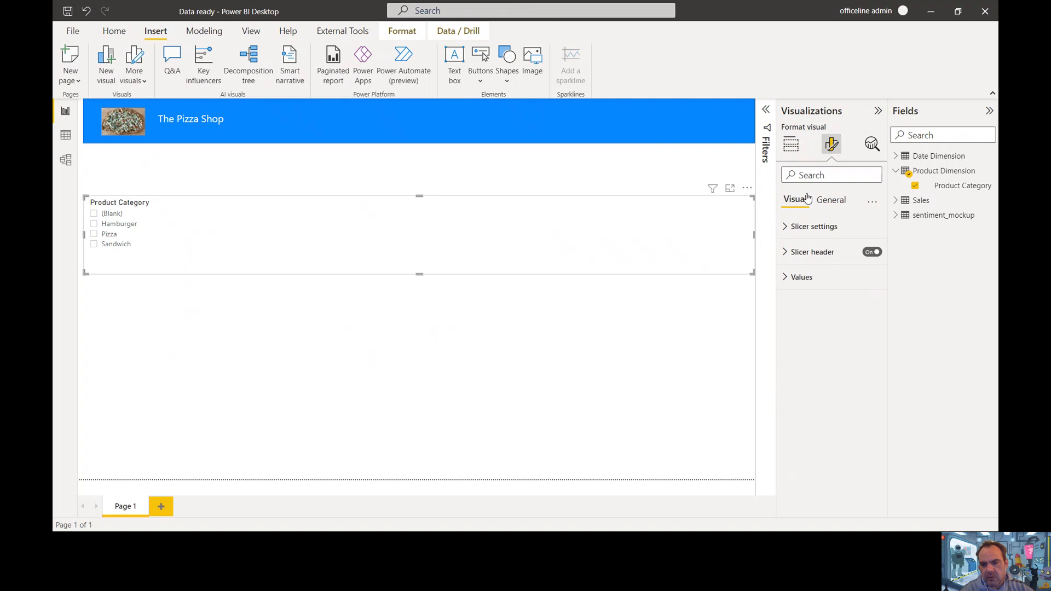
click(784, 227)
click(800, 301)
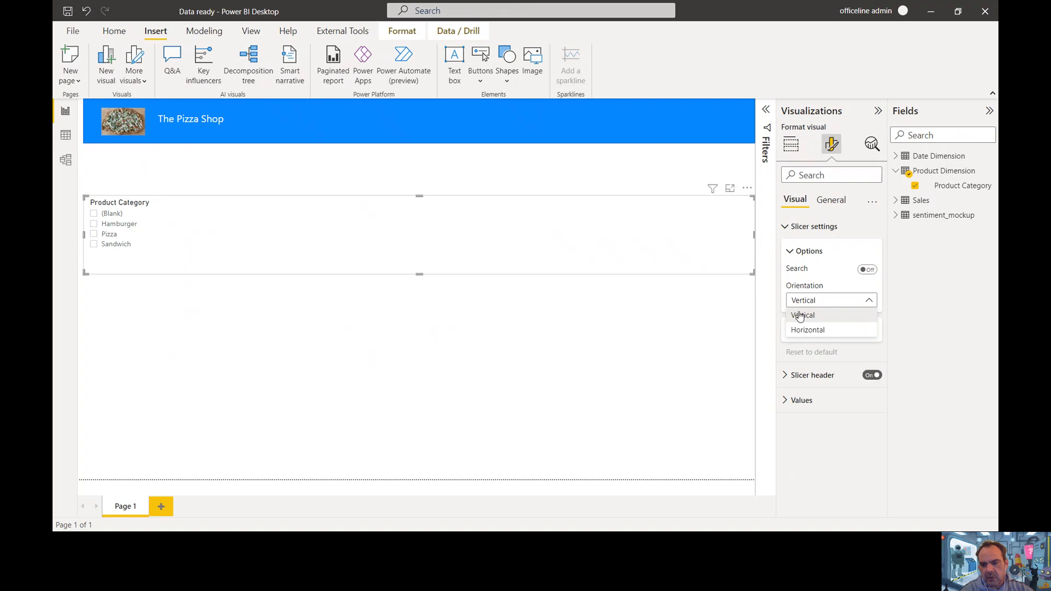
click(803, 328)
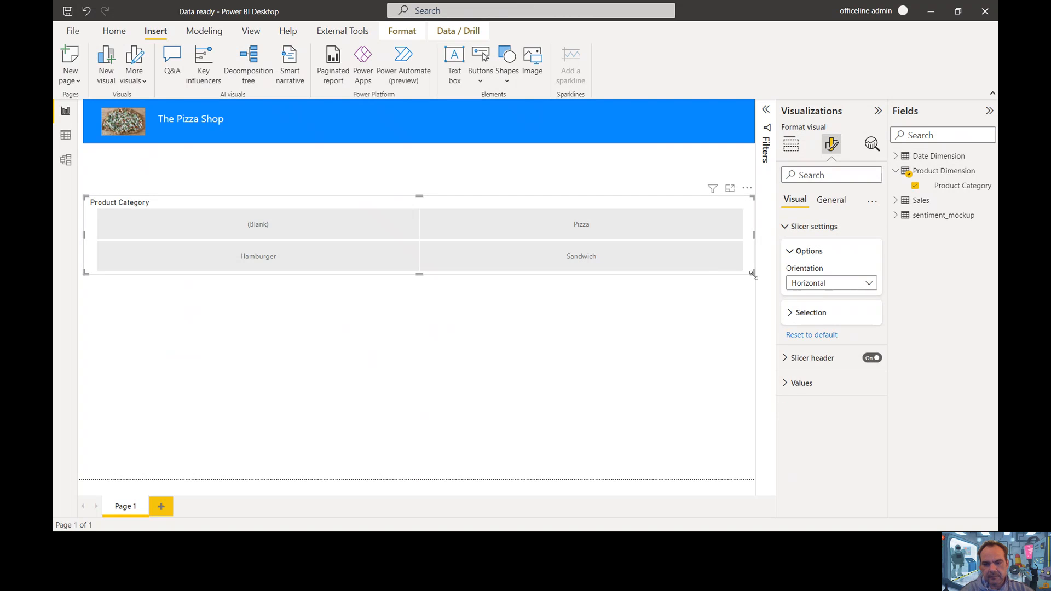
Shrink the slicer to a single row of buttons without its header and place it at the banner's right end.
drag(754, 275, 404, 252)
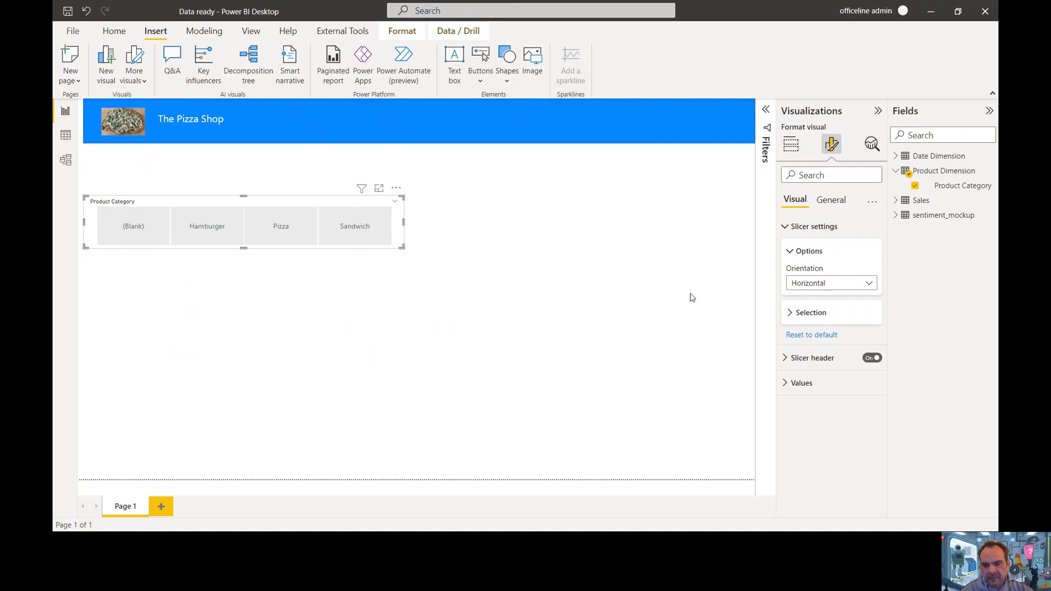
click(870, 358)
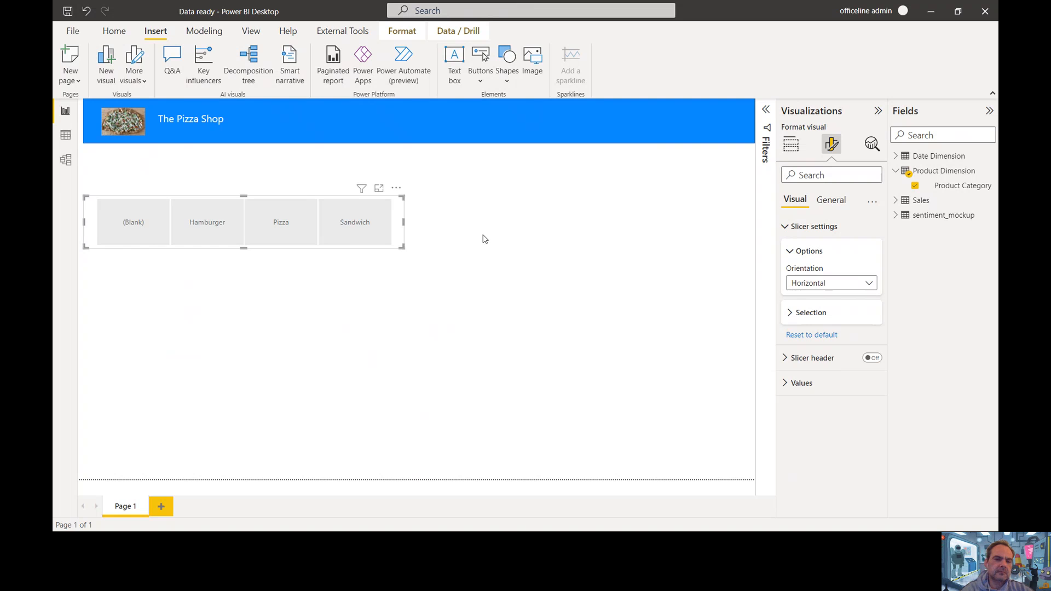
drag(400, 242, 753, 131)
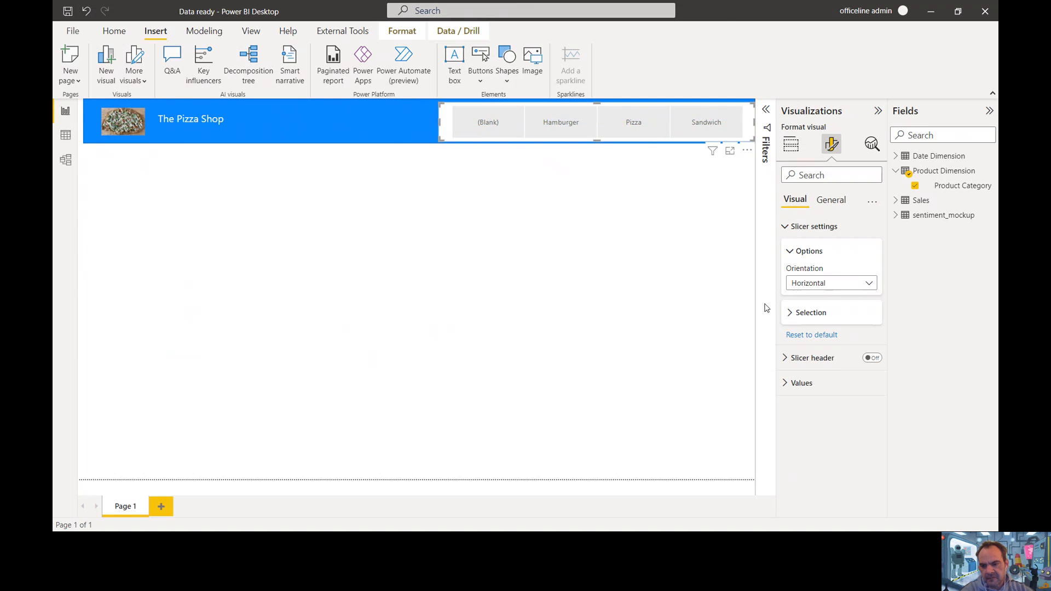
Set the font color of the slicer values to white.
click(785, 386)
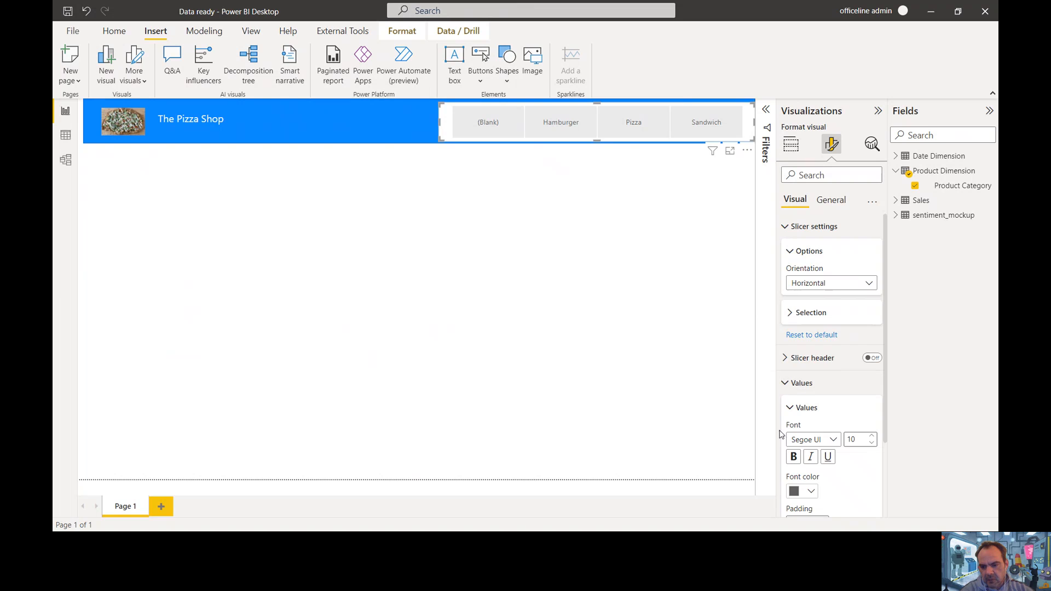
scroll(781, 435, down, 3)
click(811, 403)
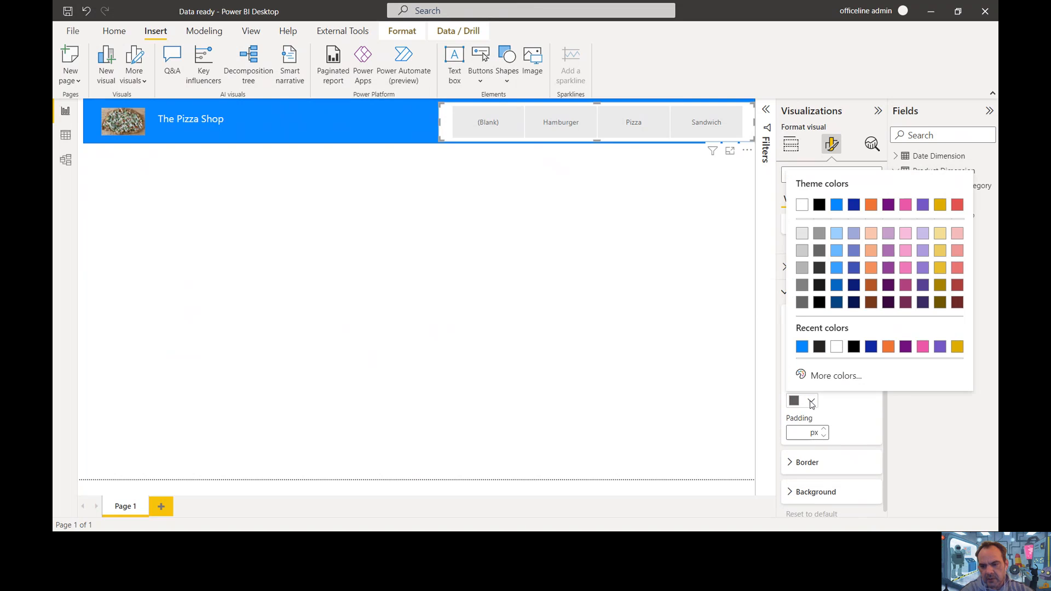
click(834, 351)
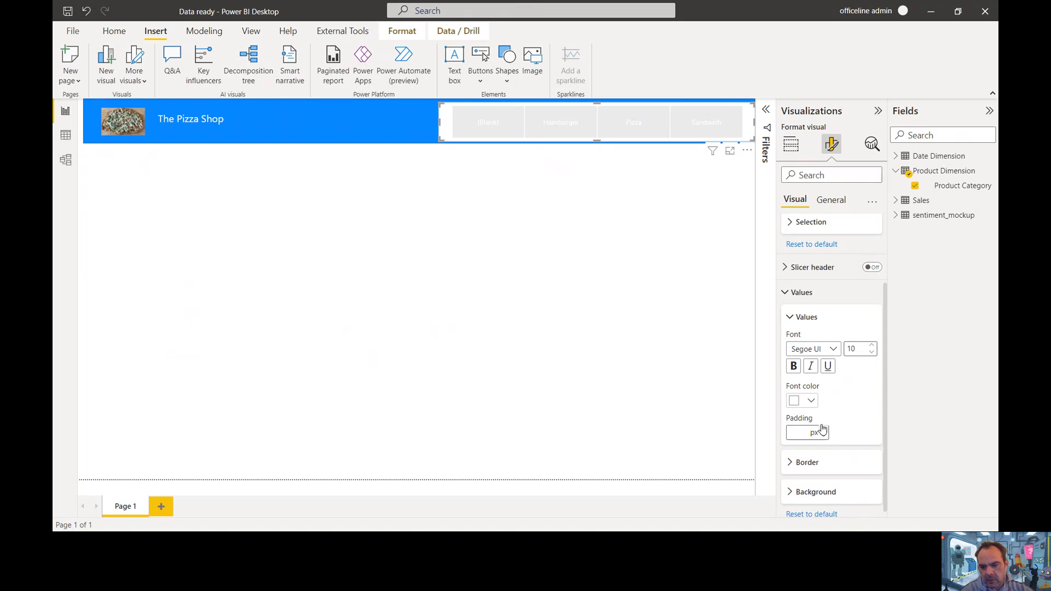
Set the background color of the slicer values to a darker shade of the banner blue.
scroll(818, 429, down, 1)
click(789, 486)
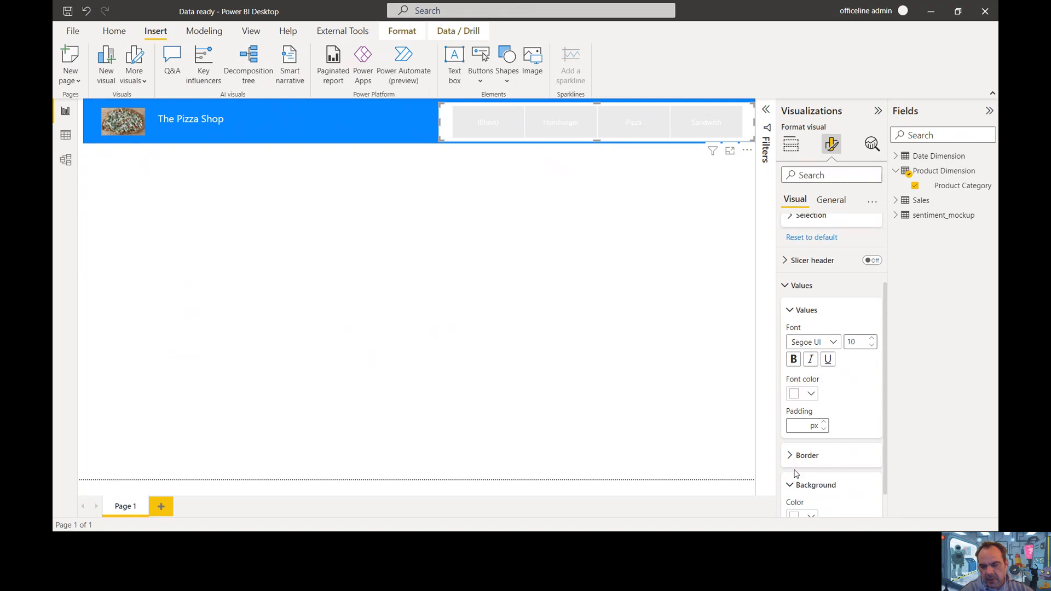
click(811, 486)
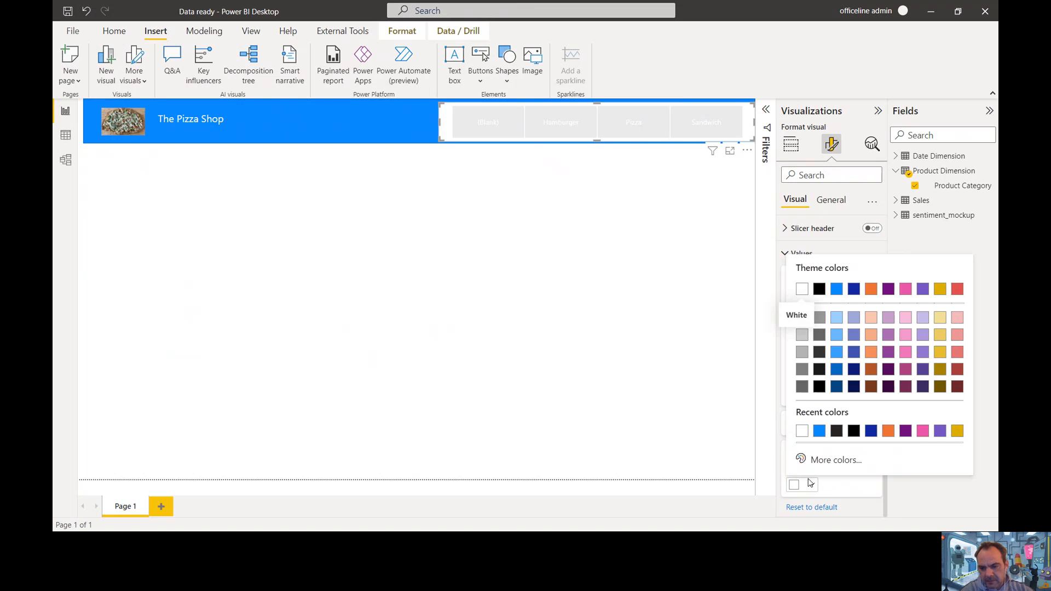
click(820, 433)
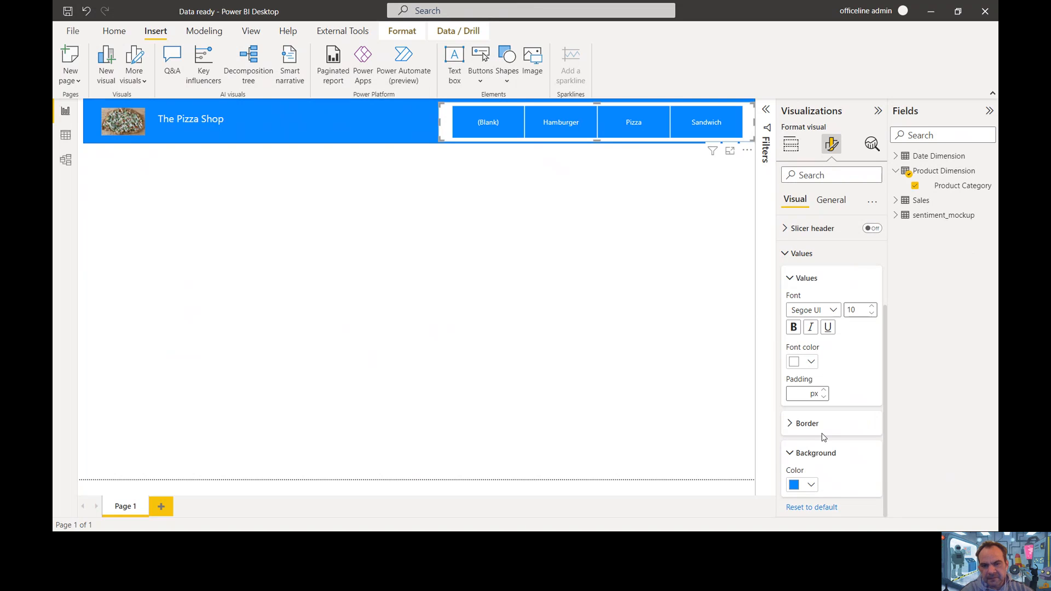
click(810, 486)
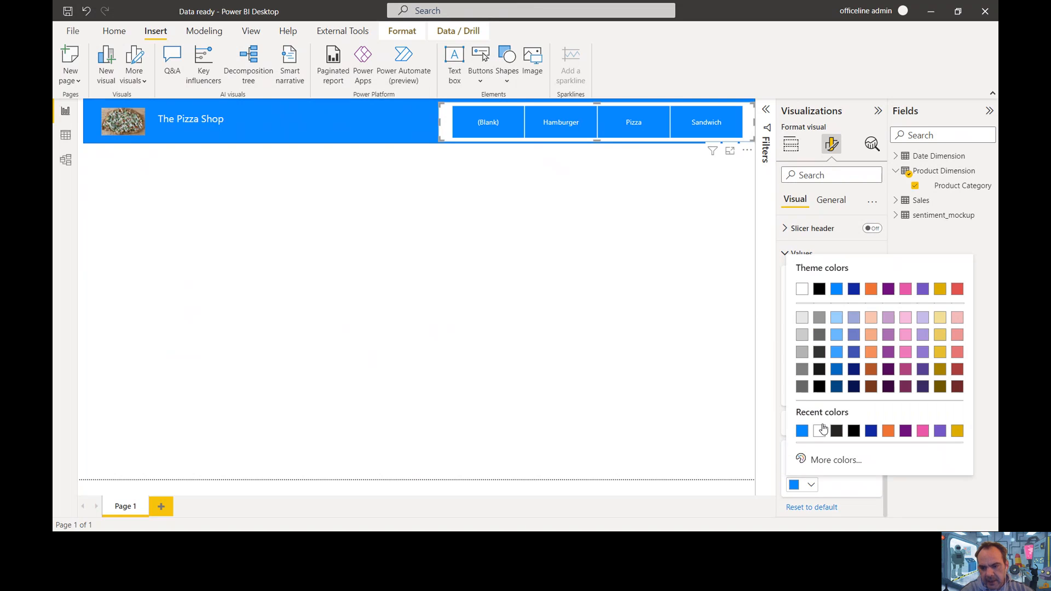
click(837, 386)
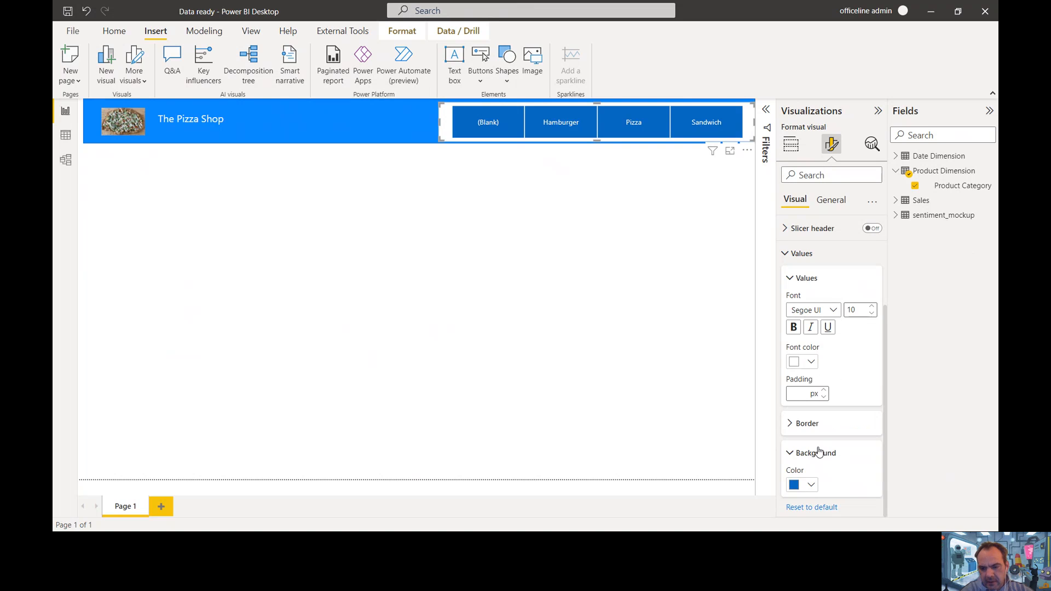
Fill the slicer visual's overall background with the same blue as the header banner.
click(830, 200)
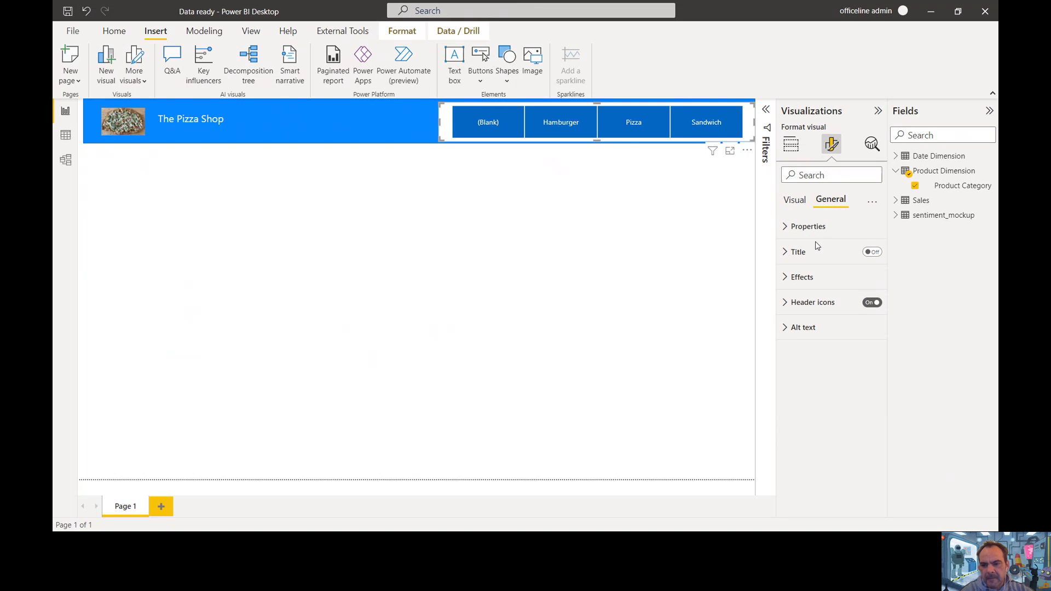
click(791, 277)
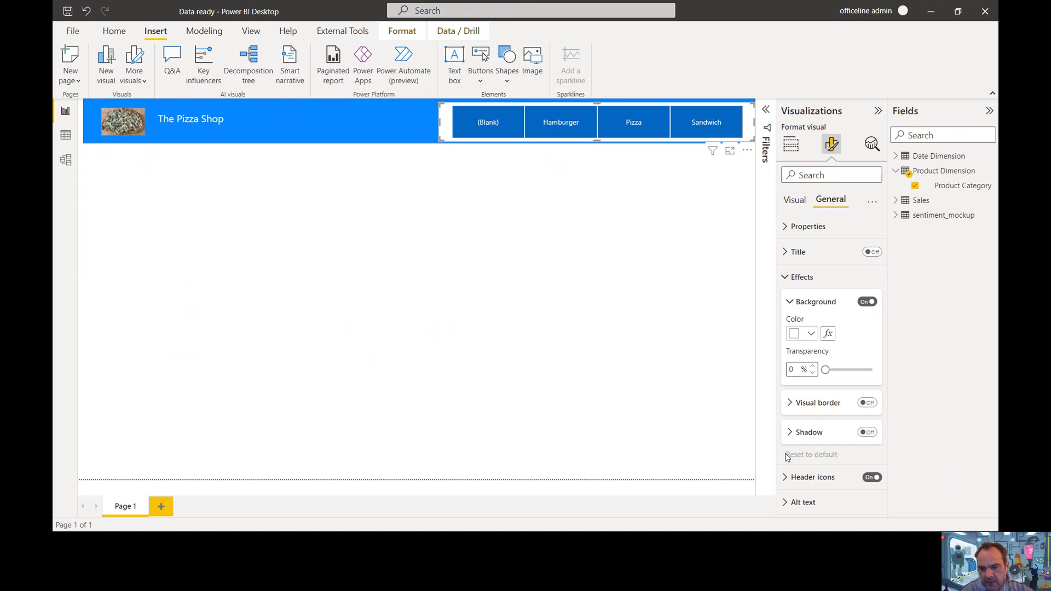
click(812, 334)
click(818, 280)
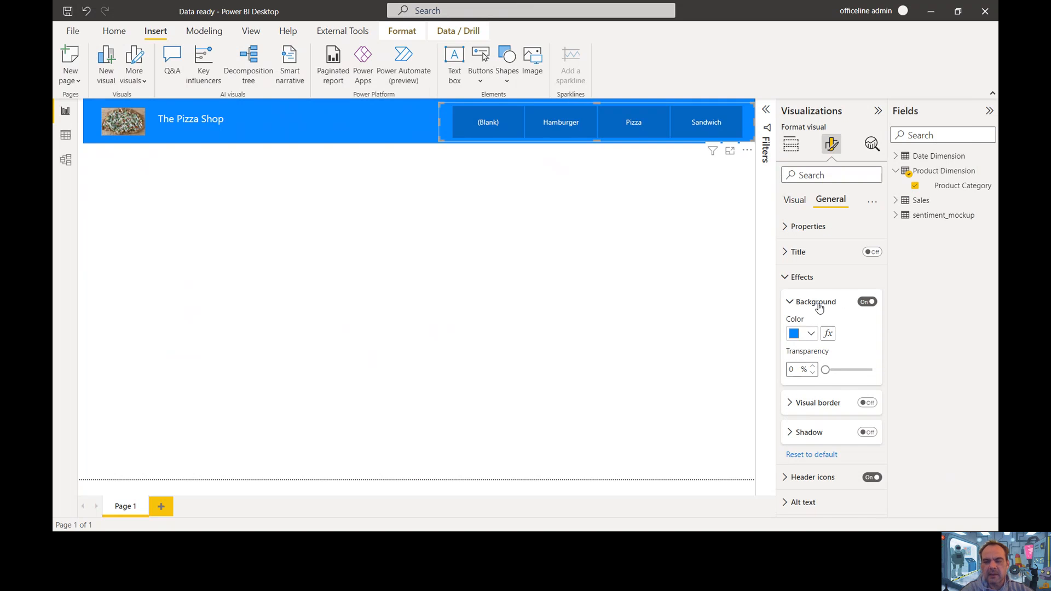
Add a pie chart with Product Category as the legend and Sales Revenue as the values.
click(614, 298)
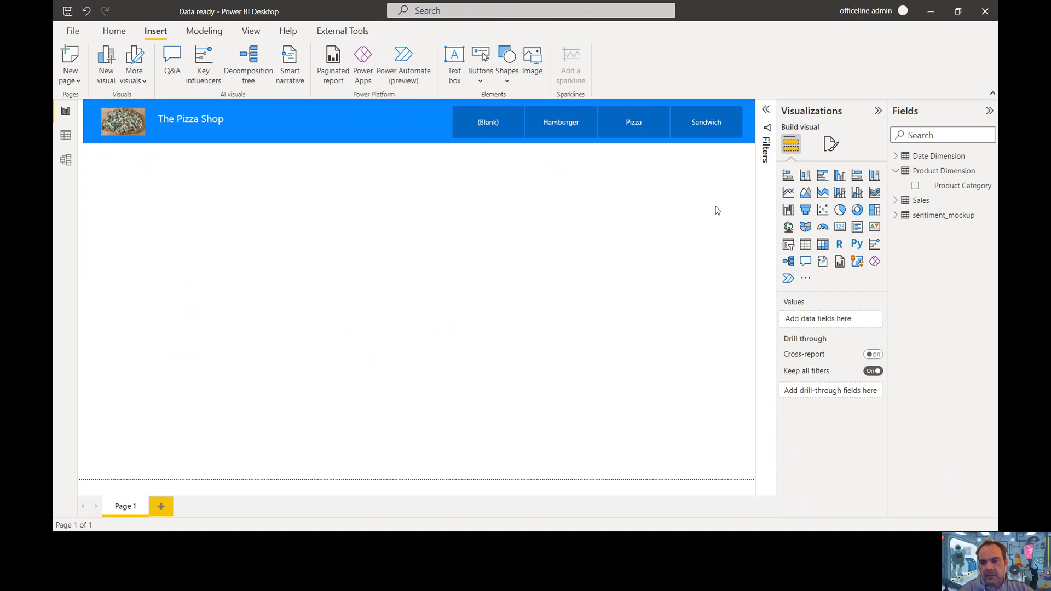
click(839, 210)
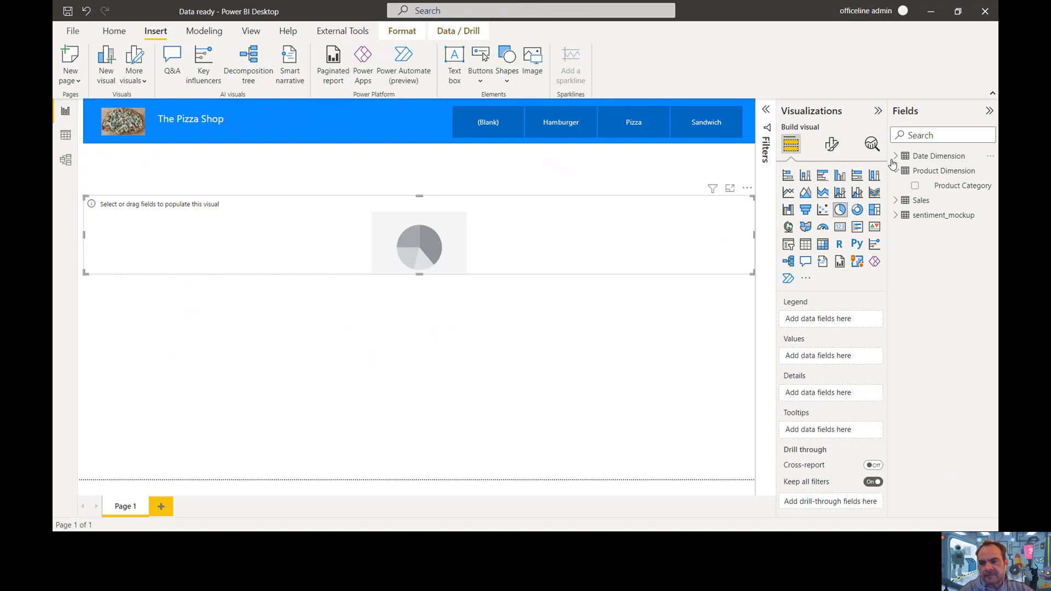
click(915, 186)
click(895, 200)
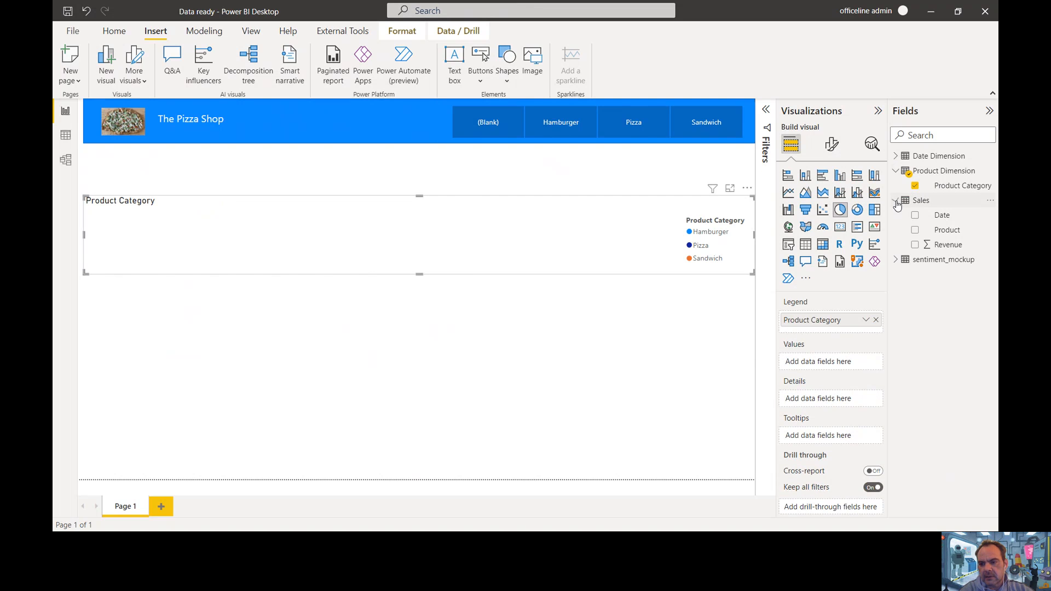
right_click(918, 246)
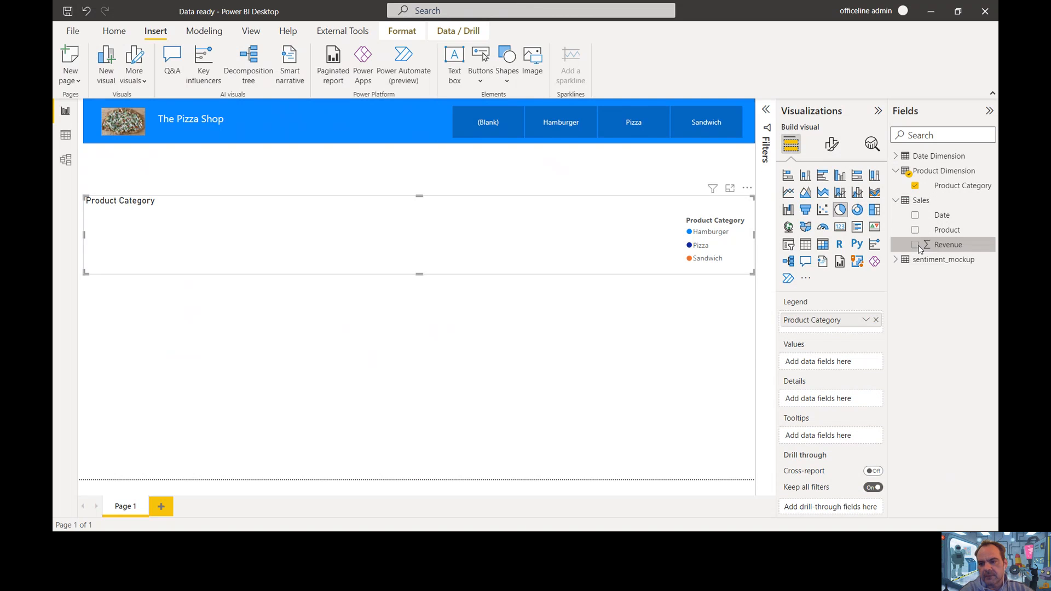
click(920, 246)
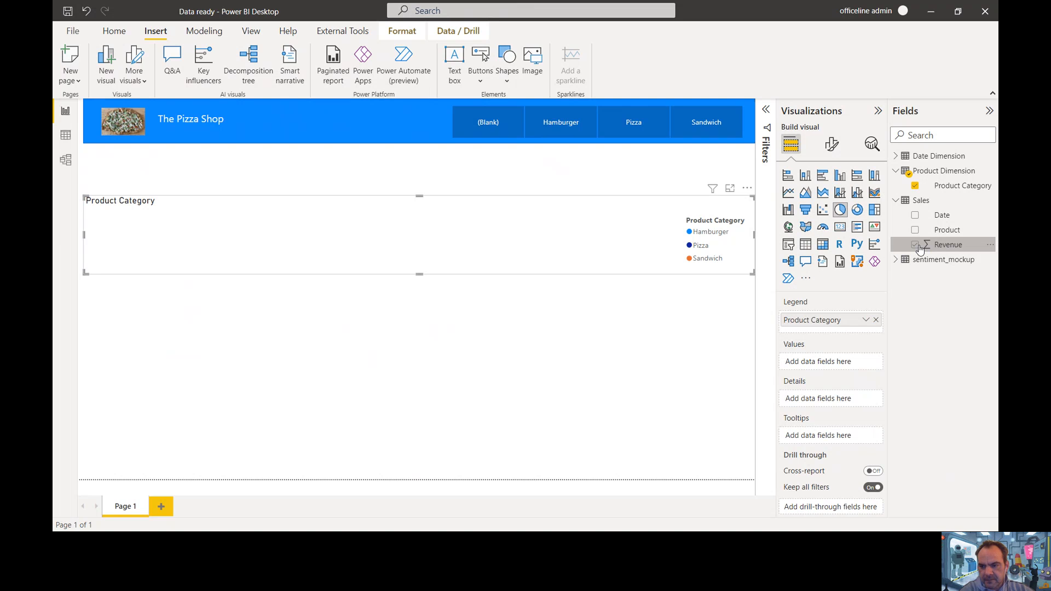
drag(921, 247, 822, 363)
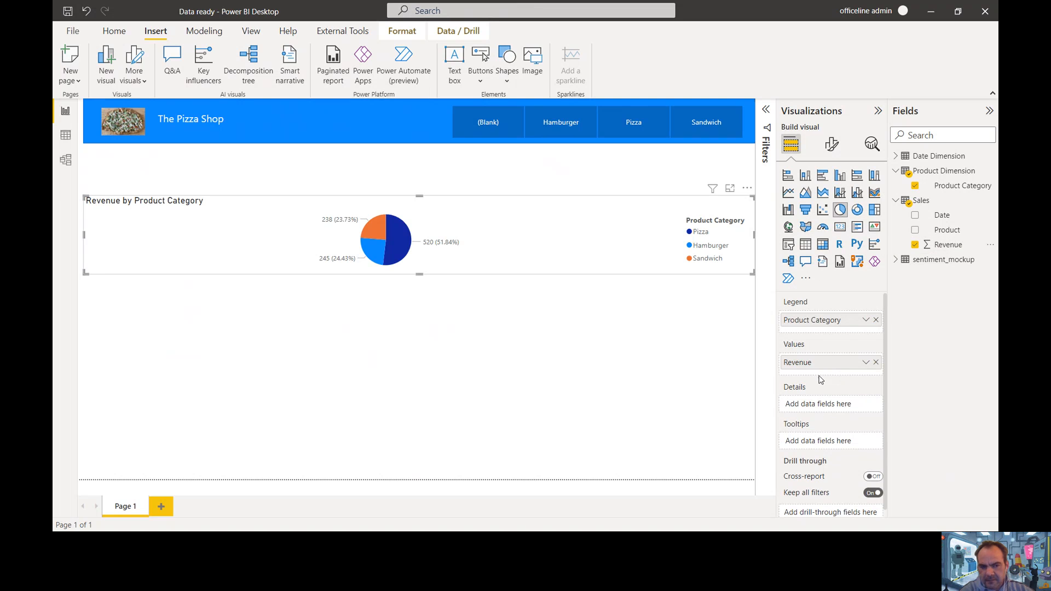
Resize the pie chart to about a third of the page width and place it directly under the banner at the page's left edge.
drag(753, 273, 325, 321)
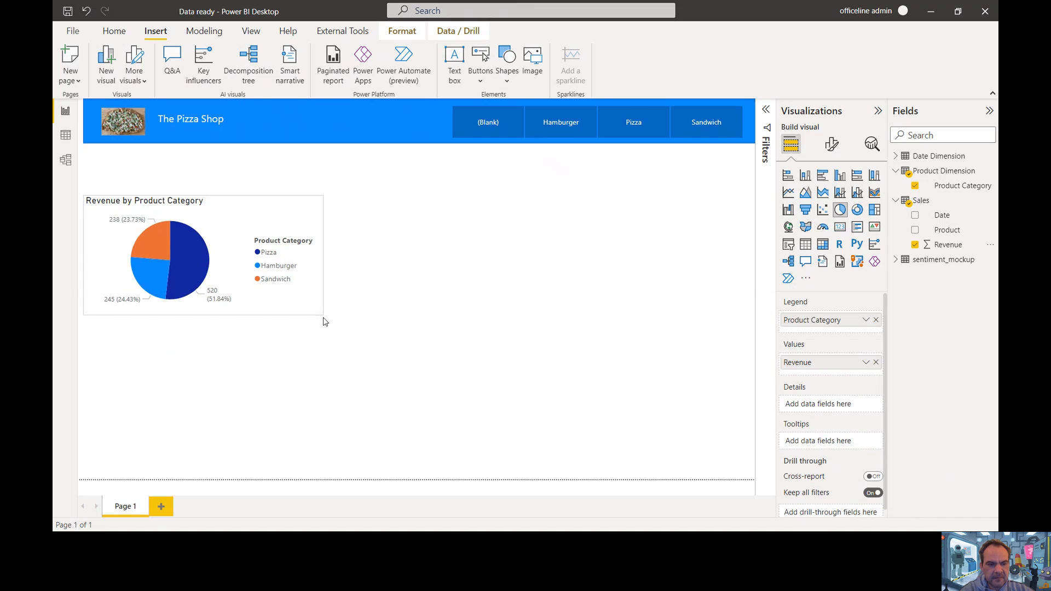
drag(258, 204, 246, 171)
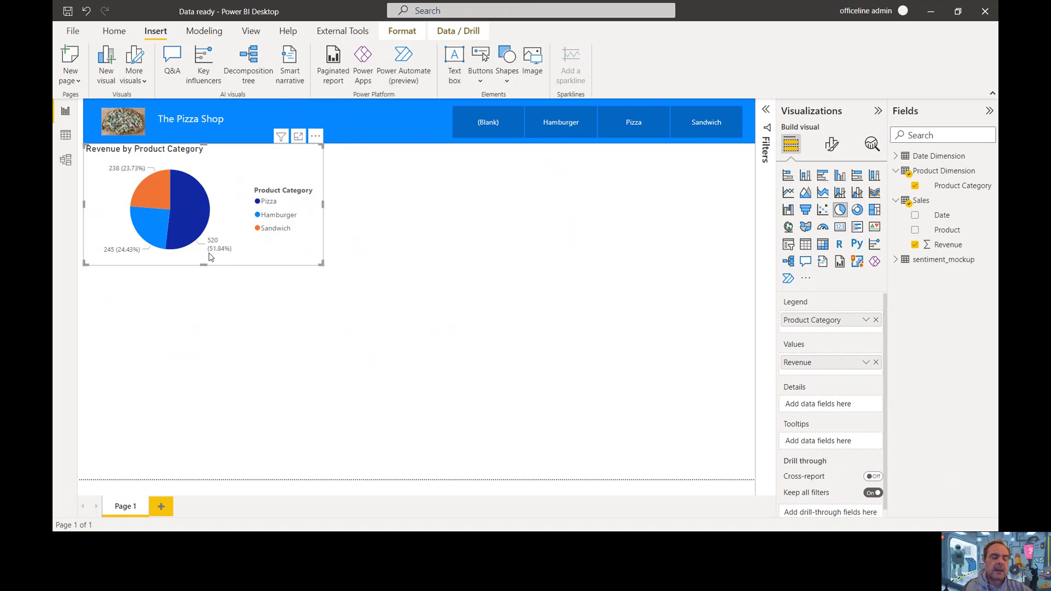
click(306, 329)
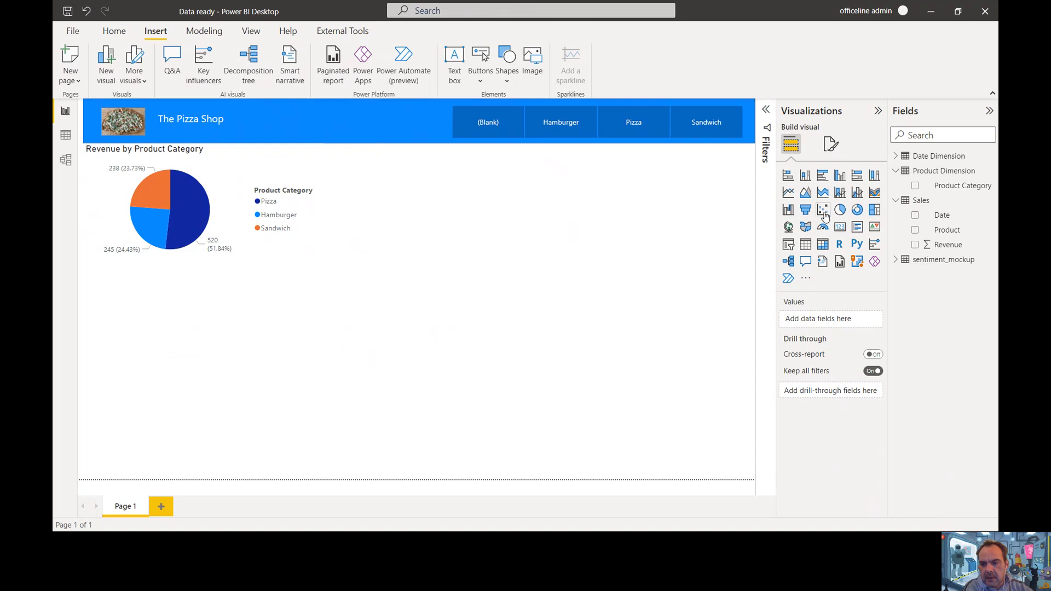
Add a line and clustered column chart with Date from Date Dimension on the shared axis, shown as Date instead of Date Hierarchy.
click(856, 194)
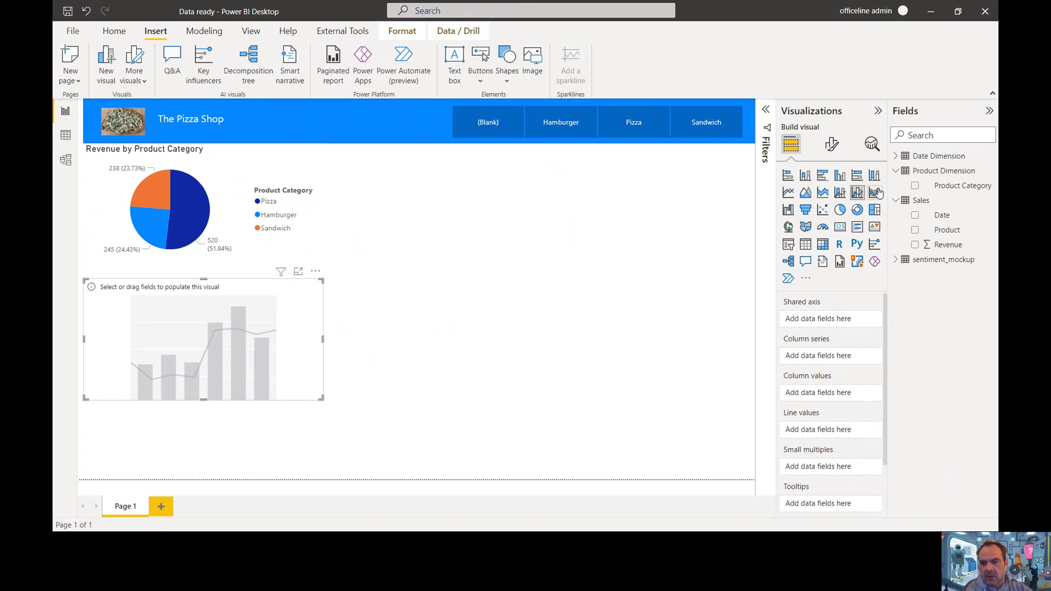
click(895, 157)
drag(925, 170, 819, 326)
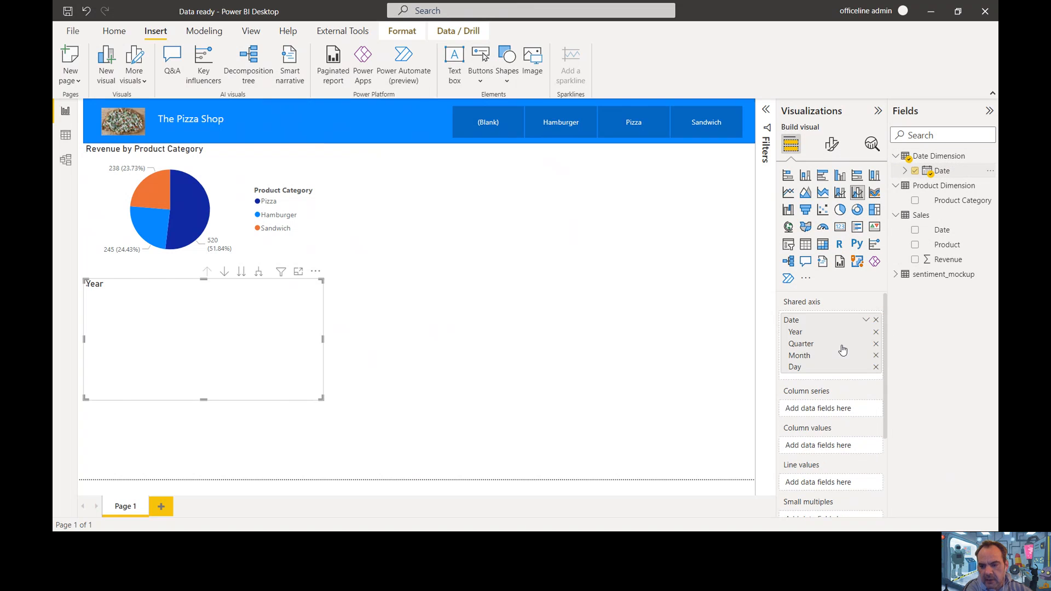
click(866, 321)
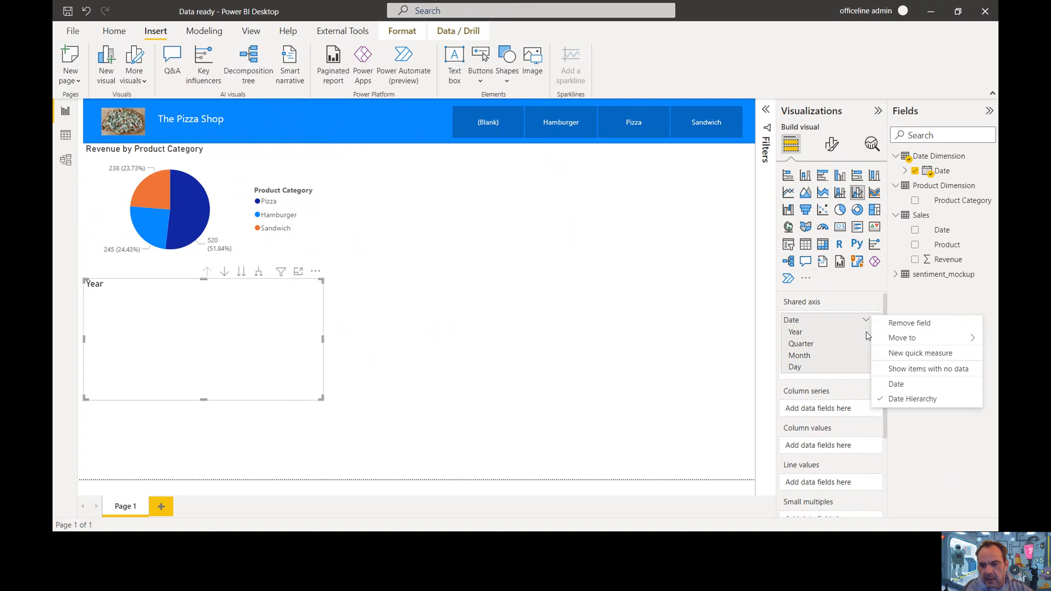
click(895, 384)
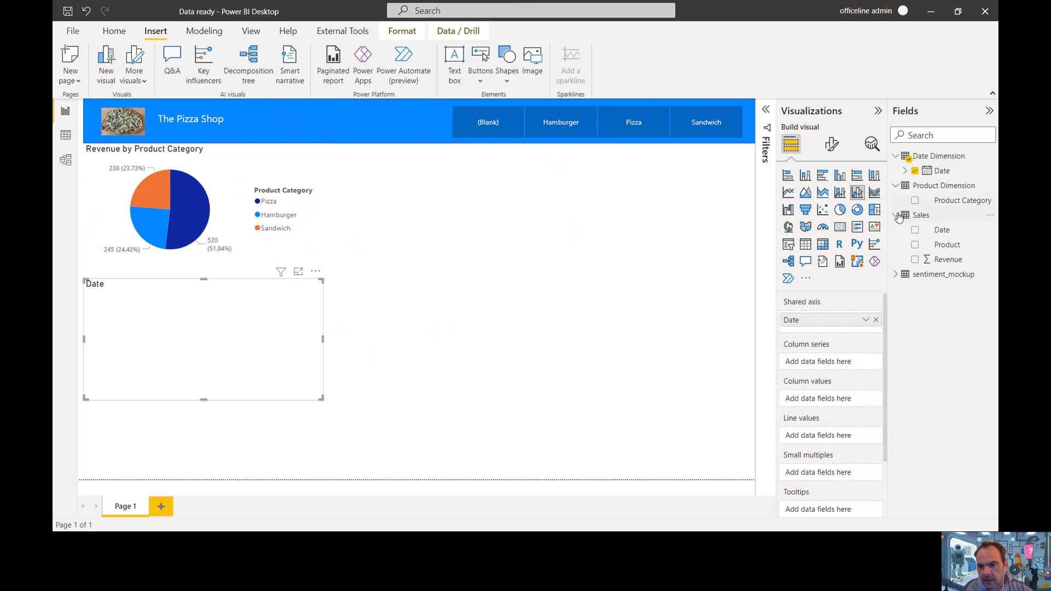
Plot Revenue as the combo chart's line values and Sentiment Score from sentiment_mockup as its column values.
drag(936, 263, 815, 438)
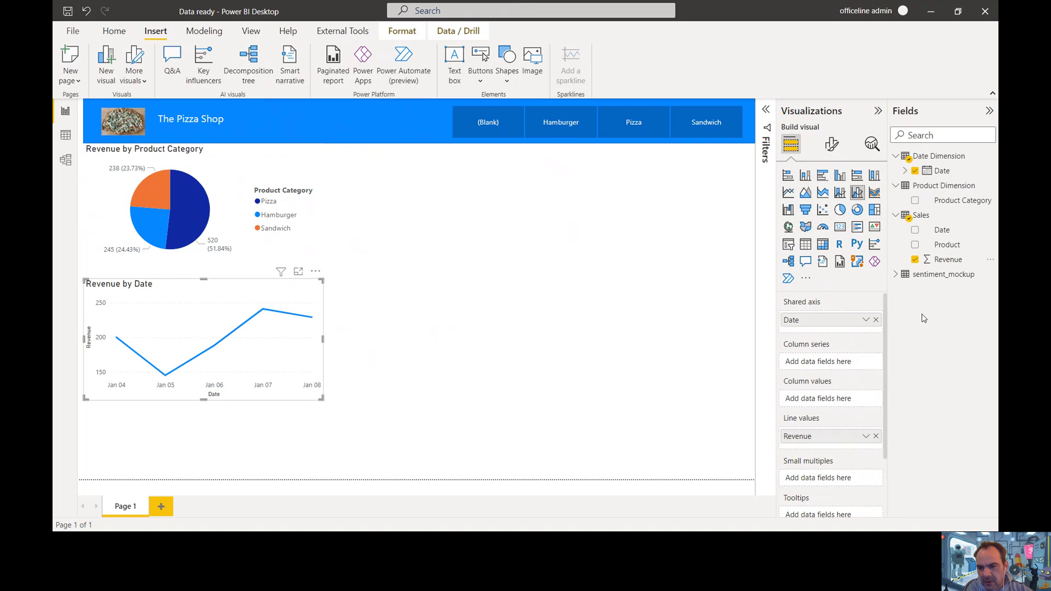
click(896, 274)
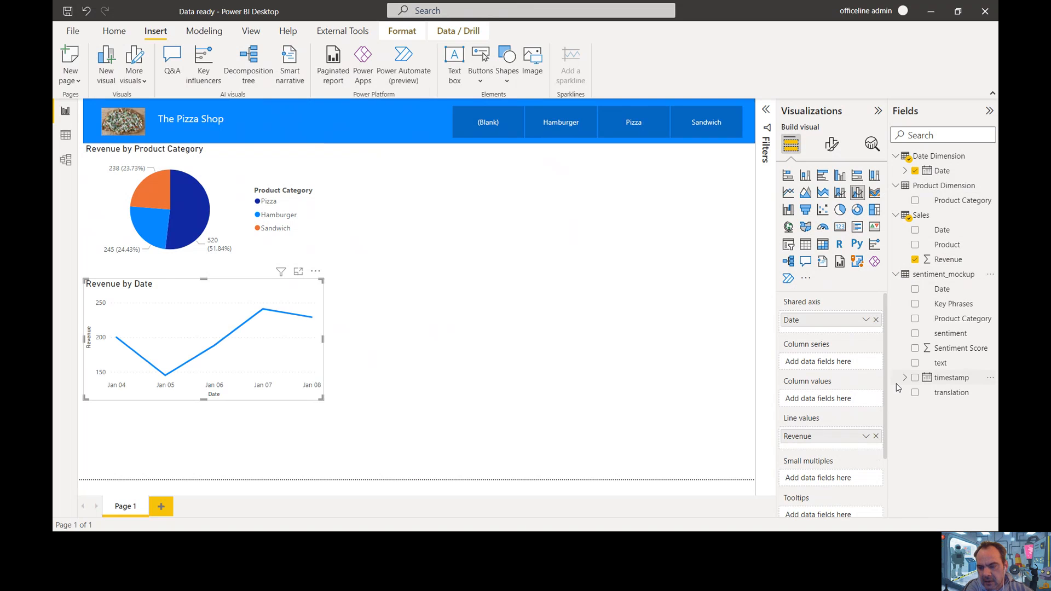
drag(952, 350, 830, 400)
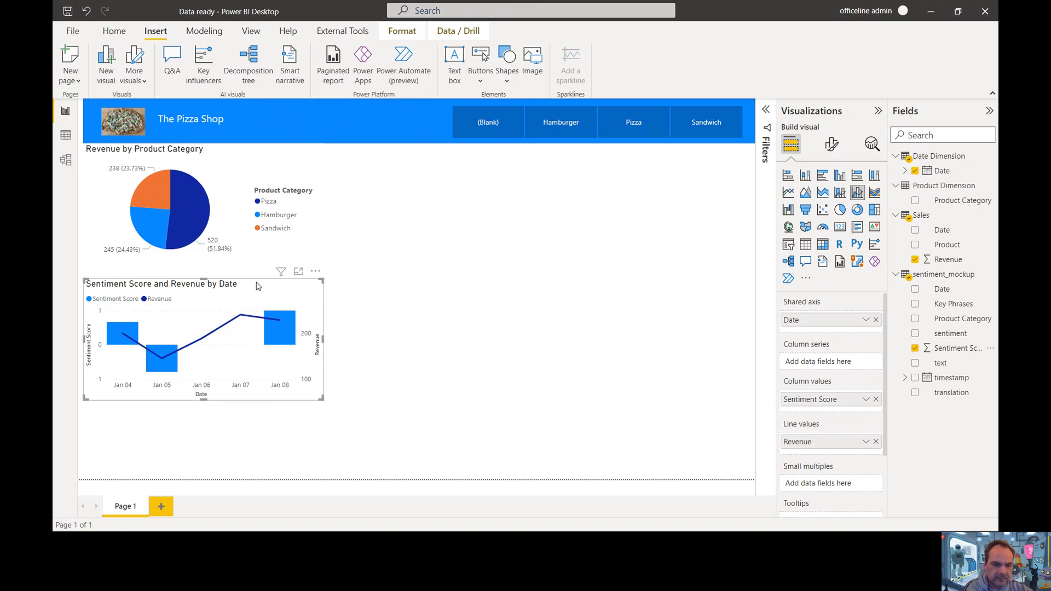
Move the combo chart beside the pie chart under the banner and enlarge it slightly.
drag(258, 284, 507, 153)
drag(569, 261, 578, 271)
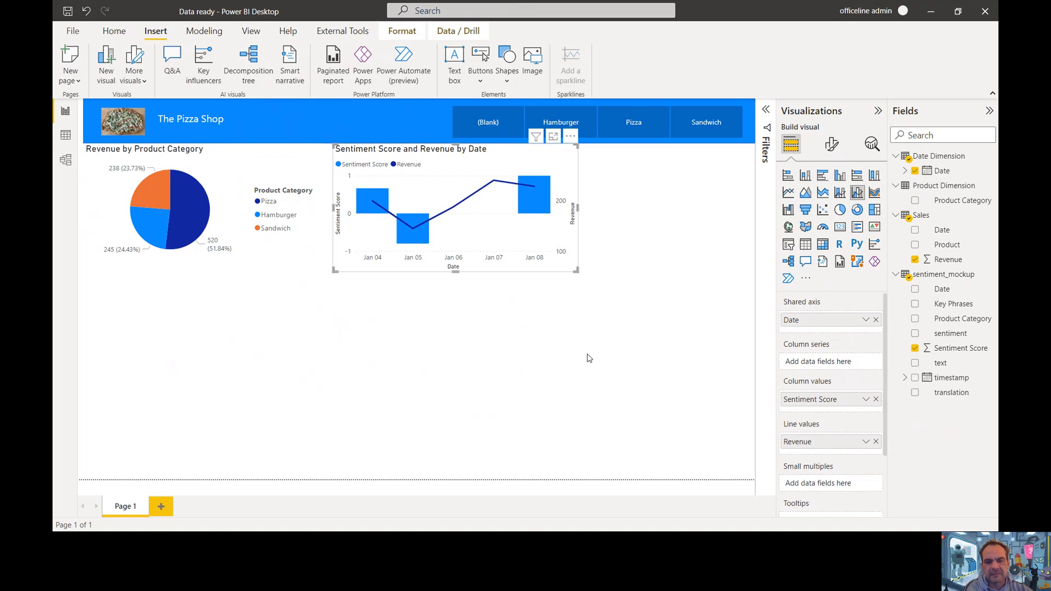
click(601, 326)
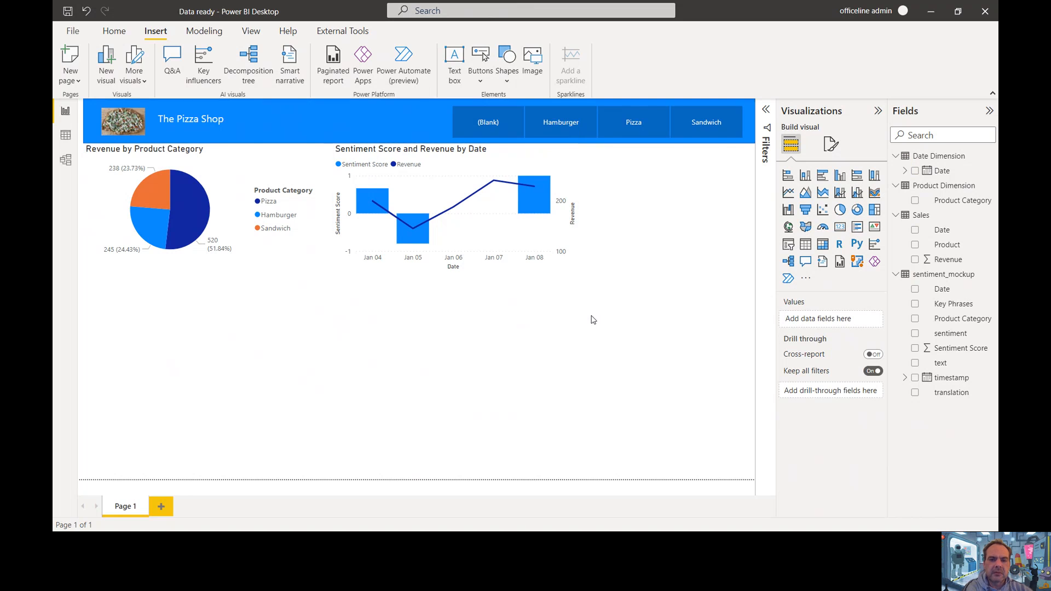
Insert a blank button and place it to the right of the combo chart, just under the banner.
click(474, 84)
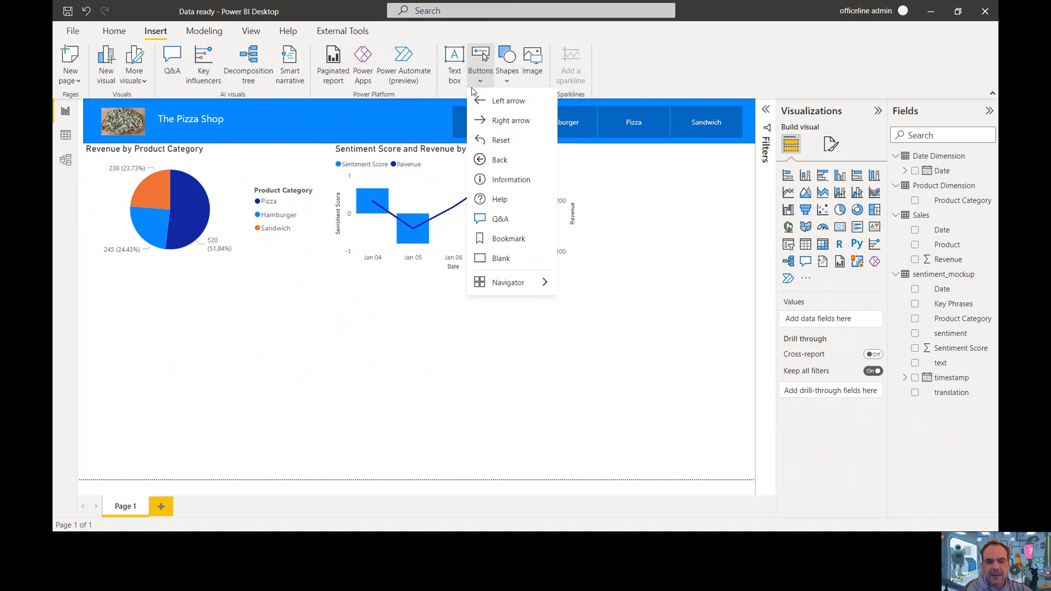
click(501, 265)
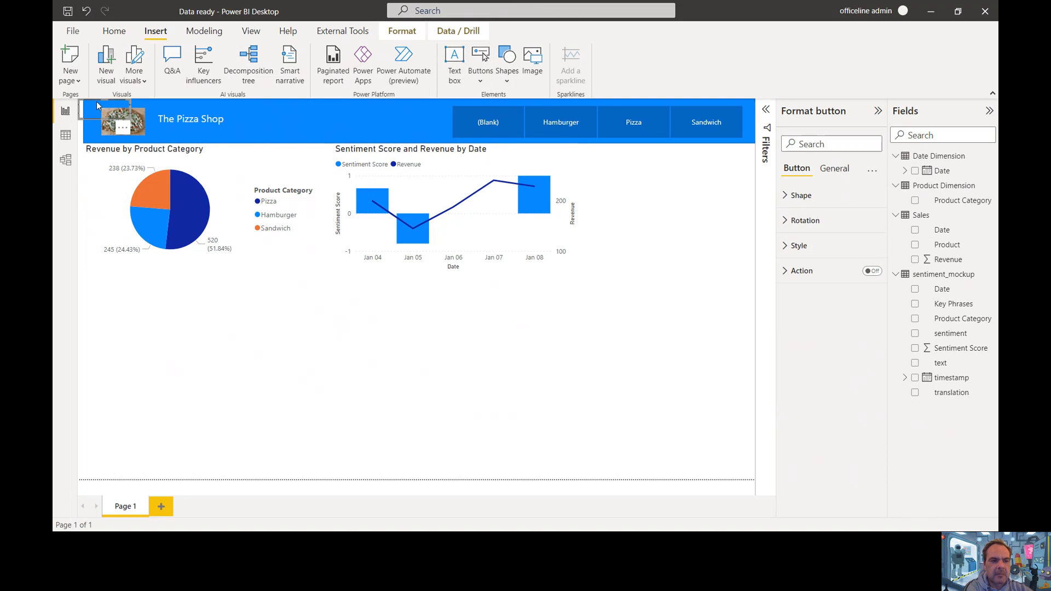
drag(95, 112, 624, 169)
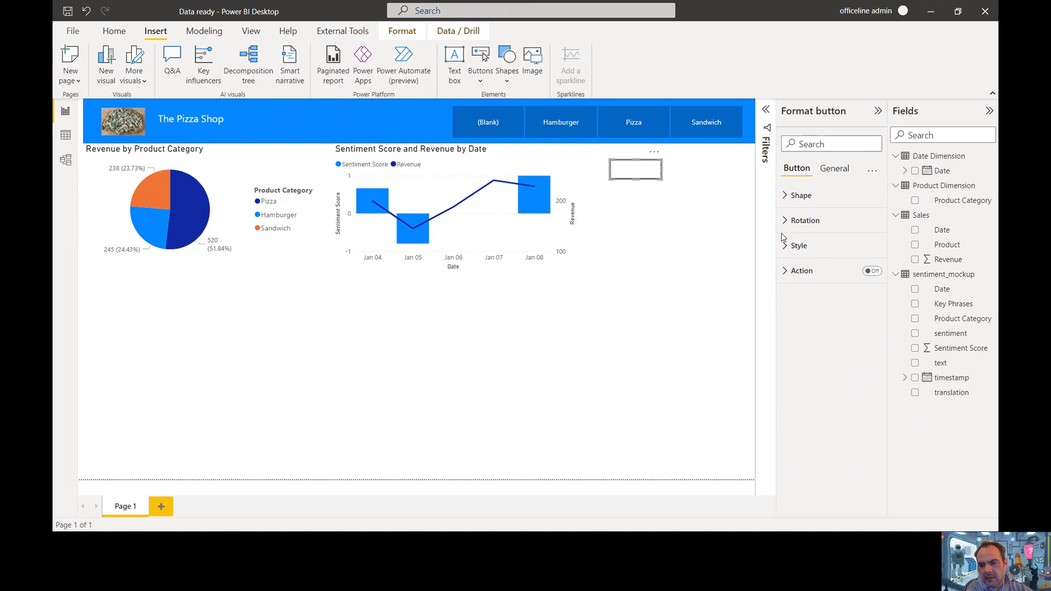
Give the blank button a custom icon using the happy face image.
click(783, 249)
scroll(819, 304, down, 1)
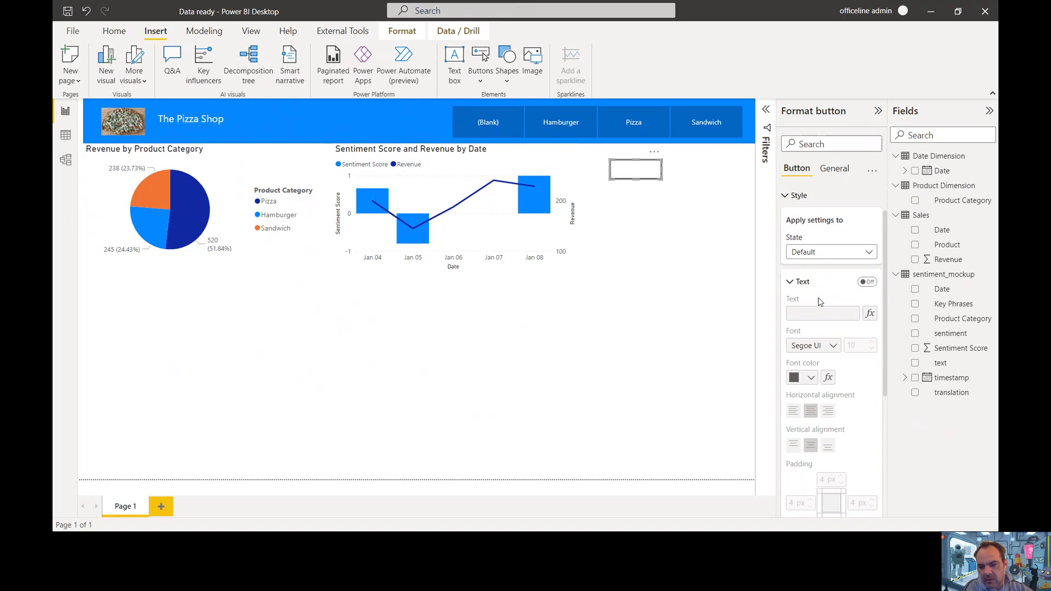
scroll(819, 313, down, 3)
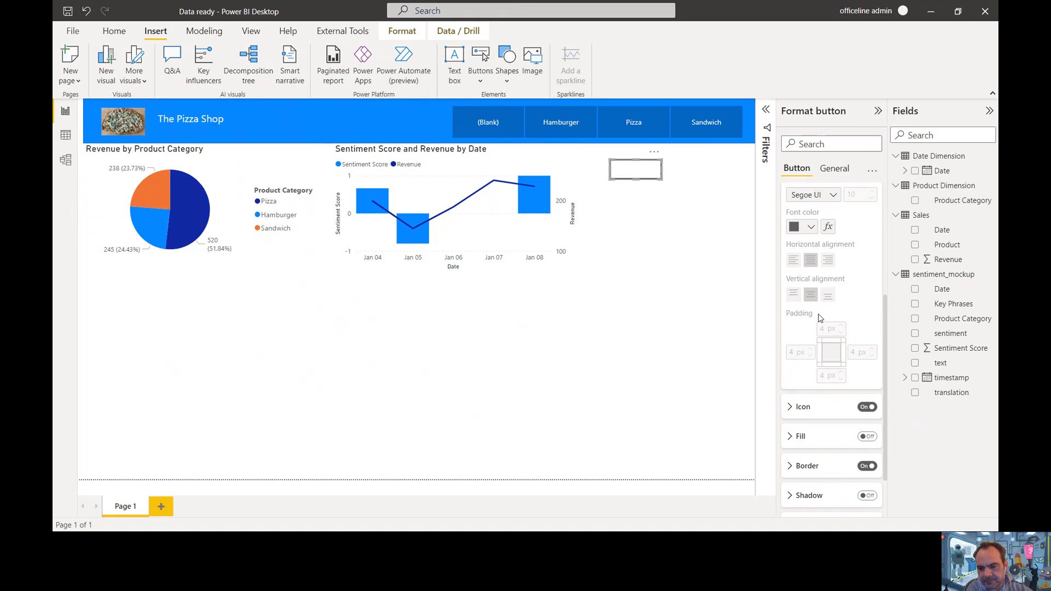
click(788, 405)
scroll(806, 371, down, 2)
click(816, 343)
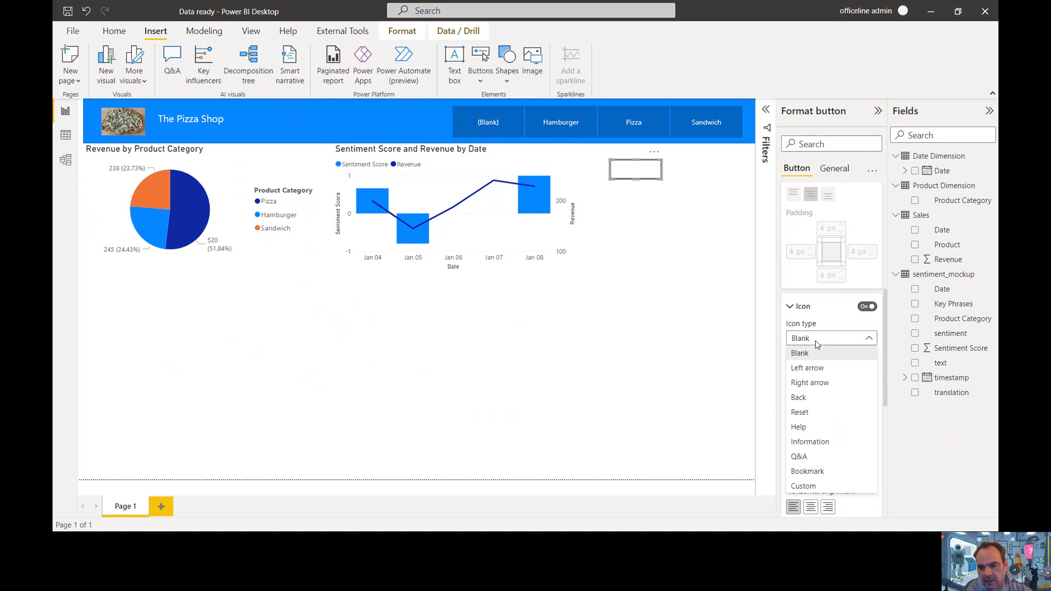
click(817, 342)
click(814, 342)
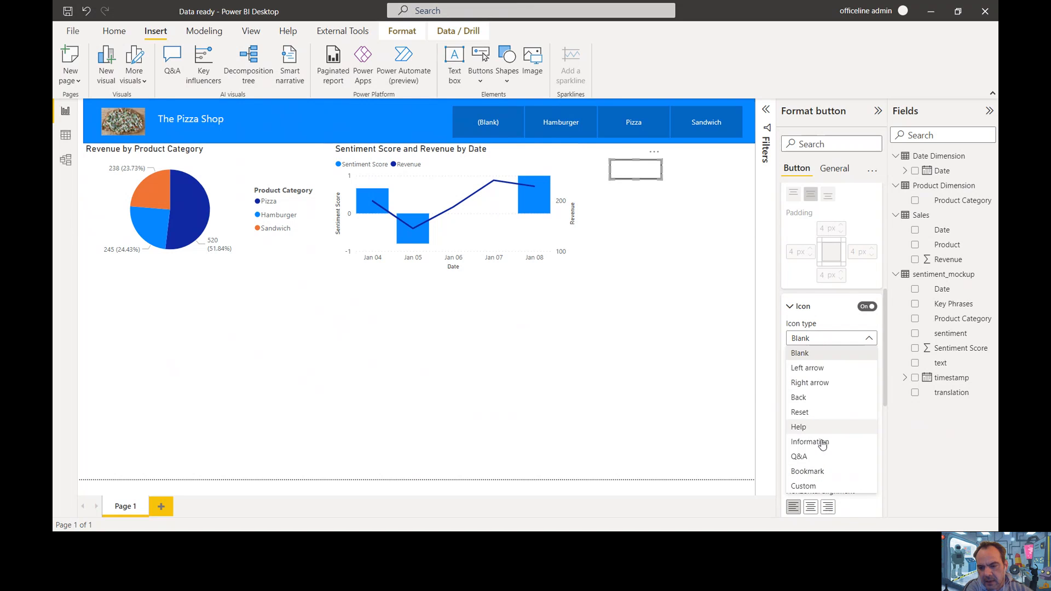
click(811, 489)
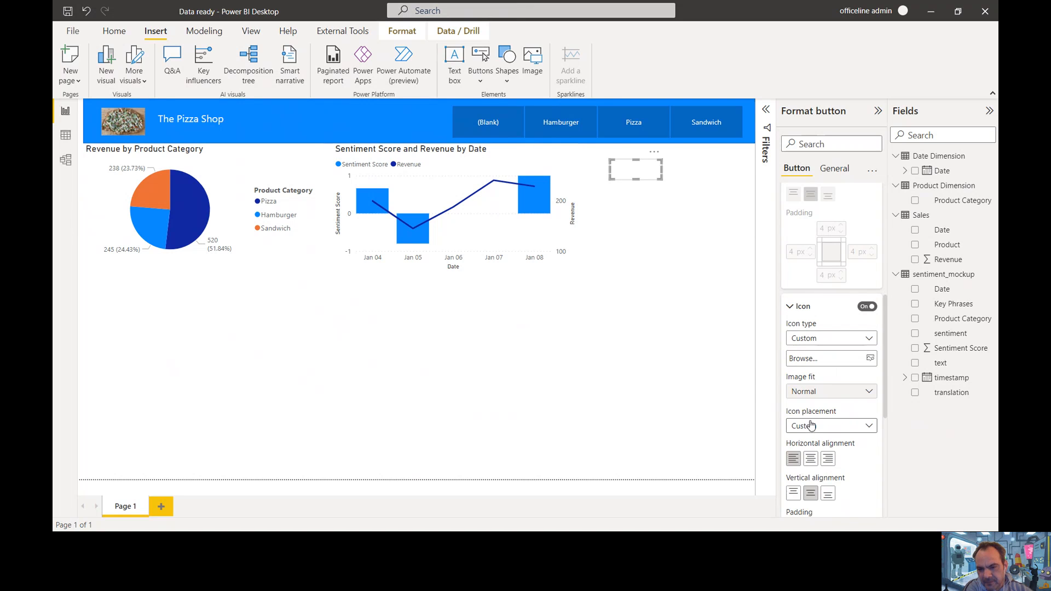
click(870, 359)
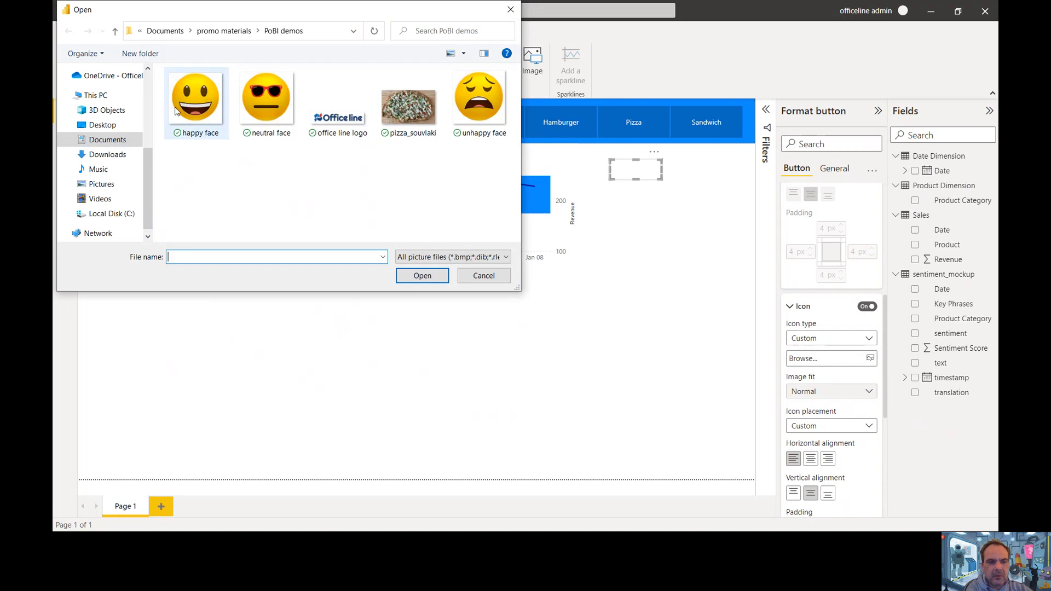
click(186, 104)
click(417, 274)
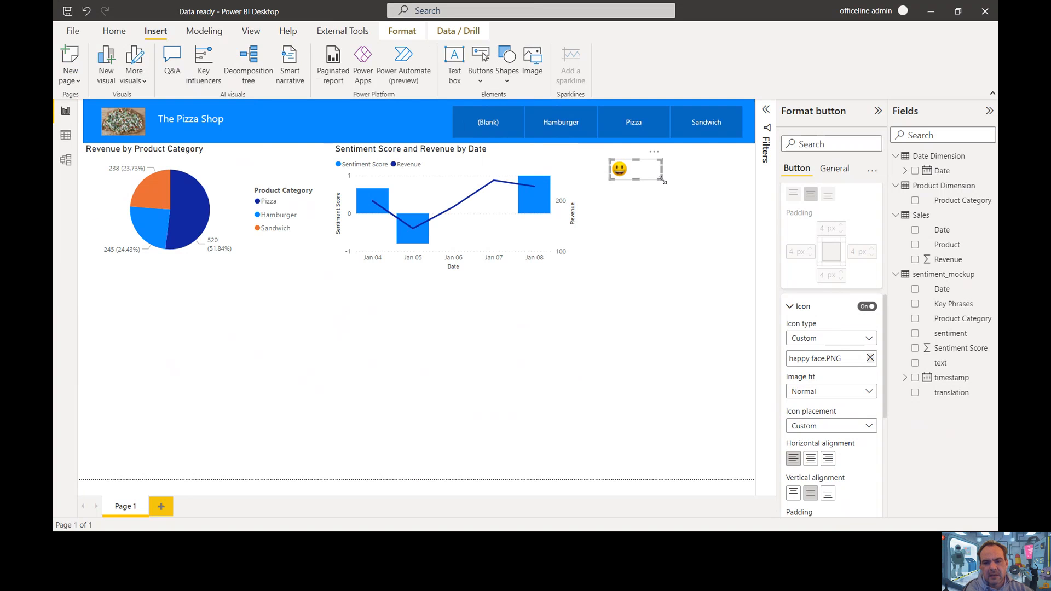
Enlarge the happy face button and place a duplicate of it directly beneath.
drag(668, 189, 682, 202)
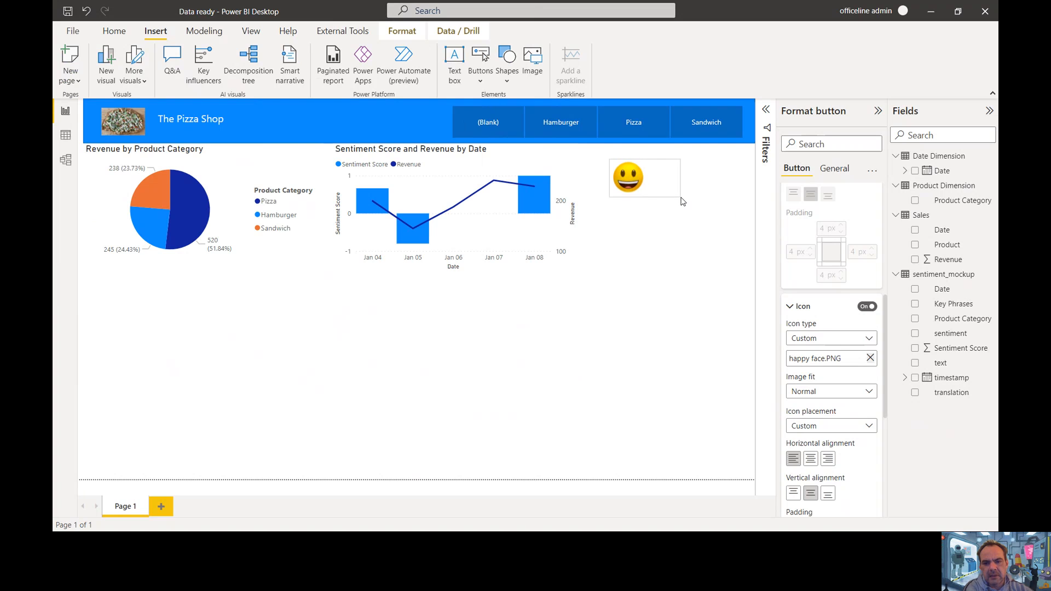
drag(651, 162, 651, 153)
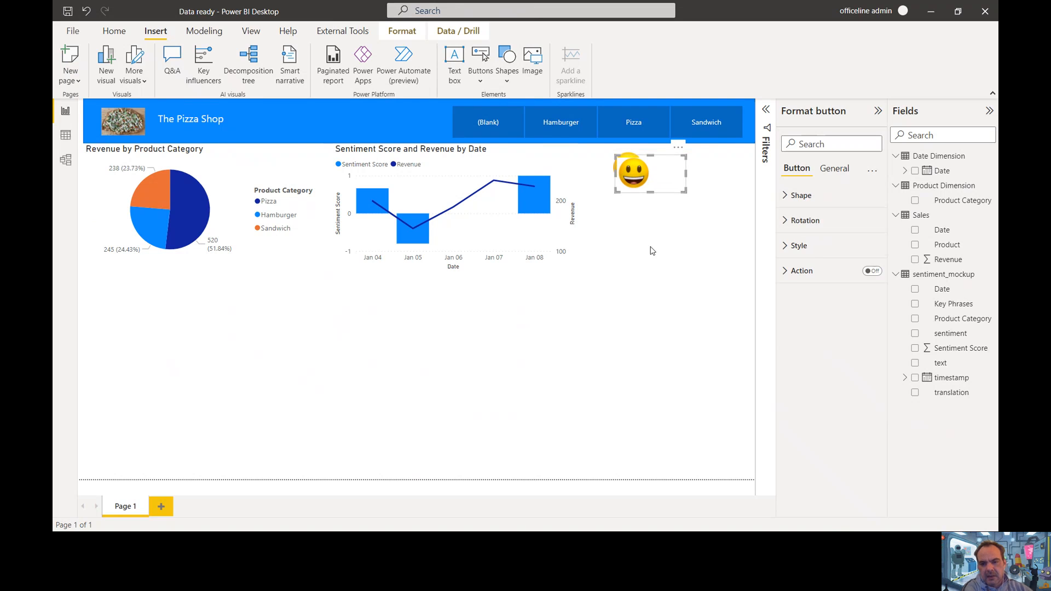
drag(661, 167, 660, 204)
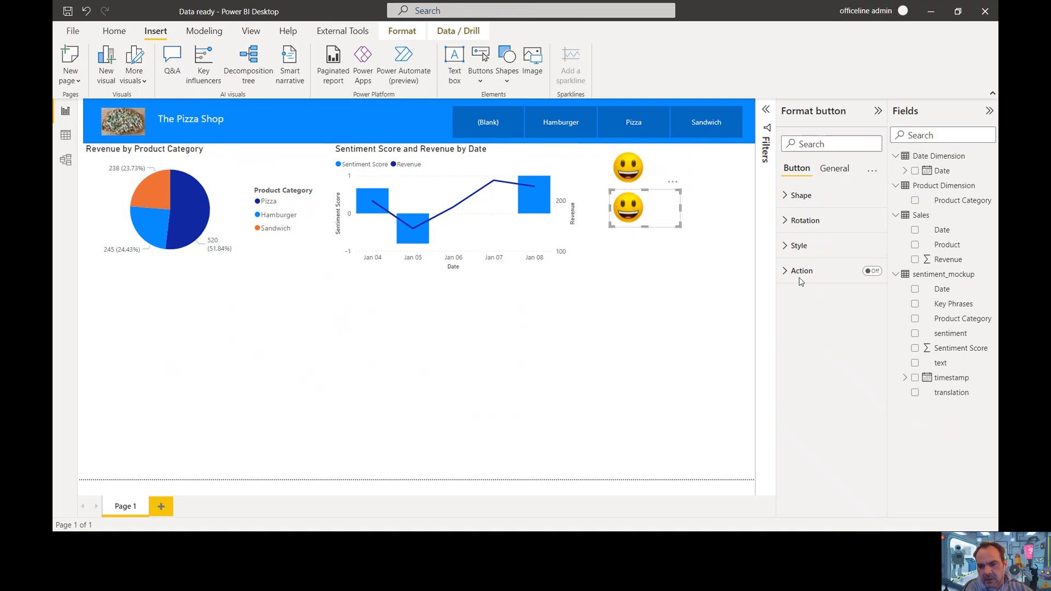
Replace the custom icon of the duplicated button under the happy face with the neutral face image.
click(786, 247)
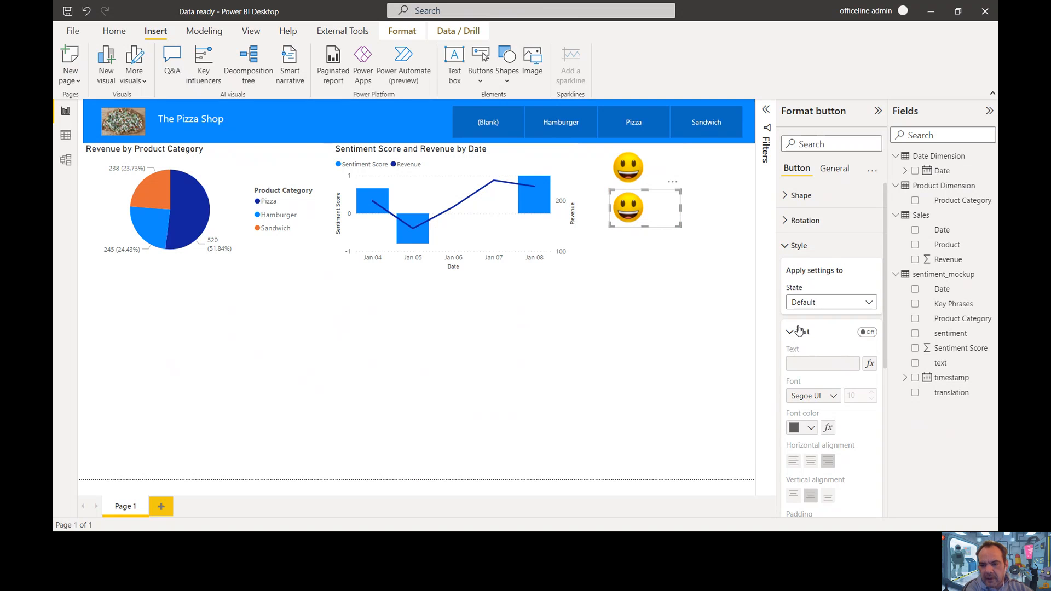
scroll(801, 338, down, 3)
scroll(803, 343, down, 3)
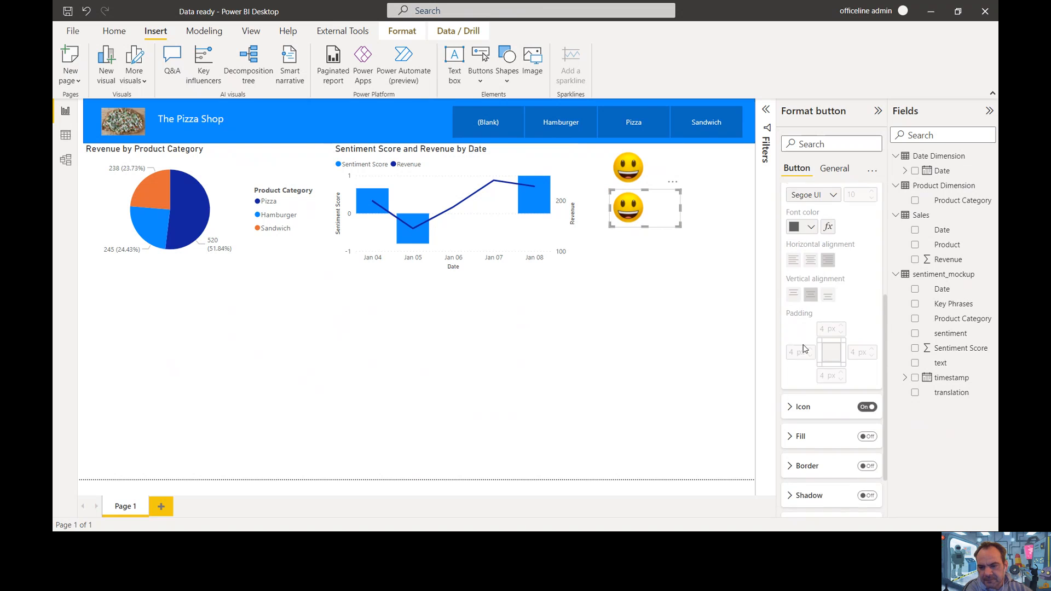
click(789, 361)
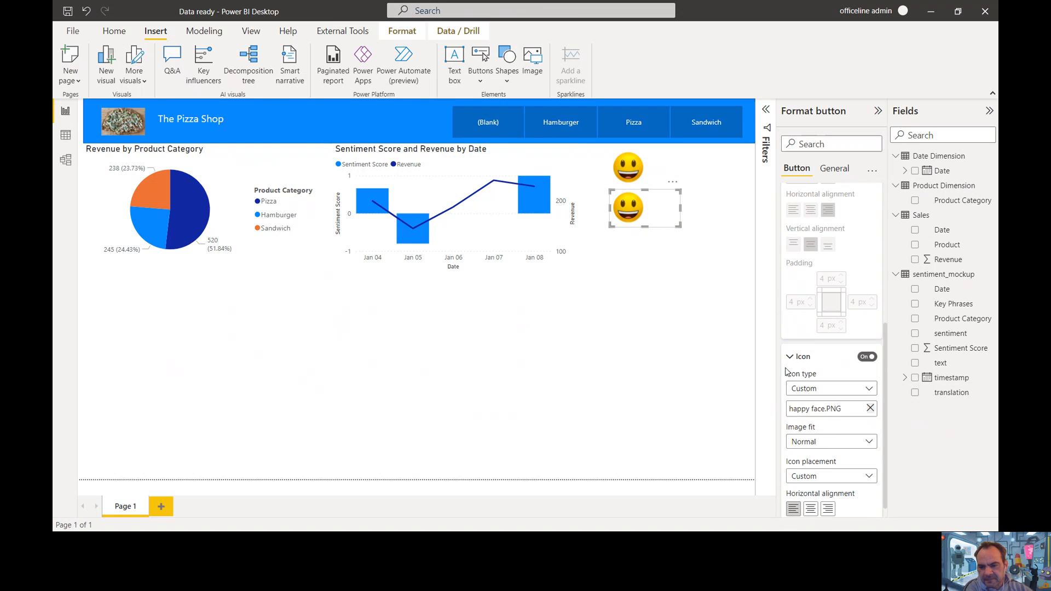
click(869, 407)
click(855, 414)
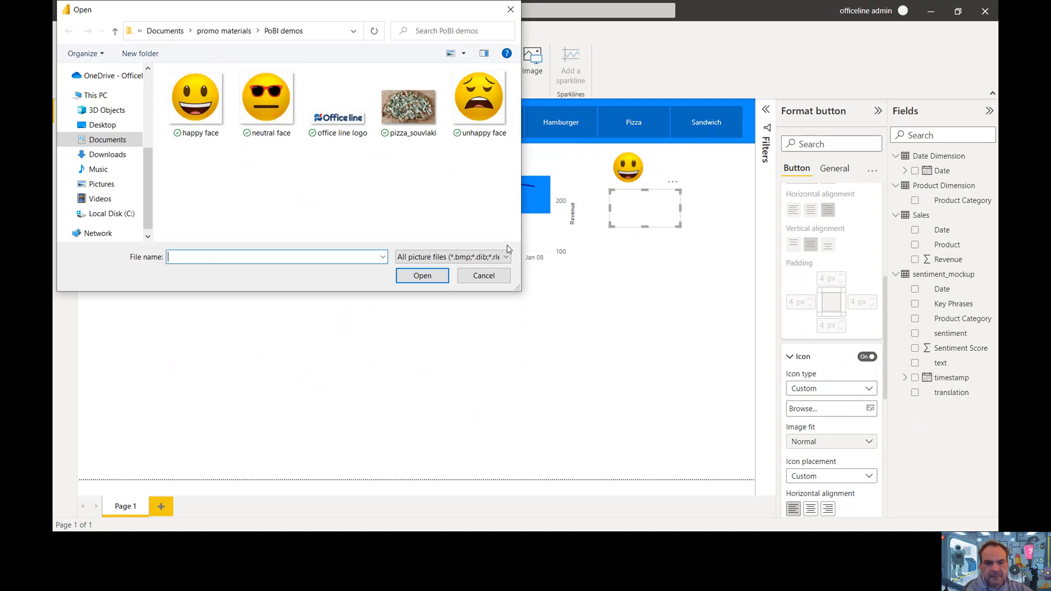
double_click(284, 110)
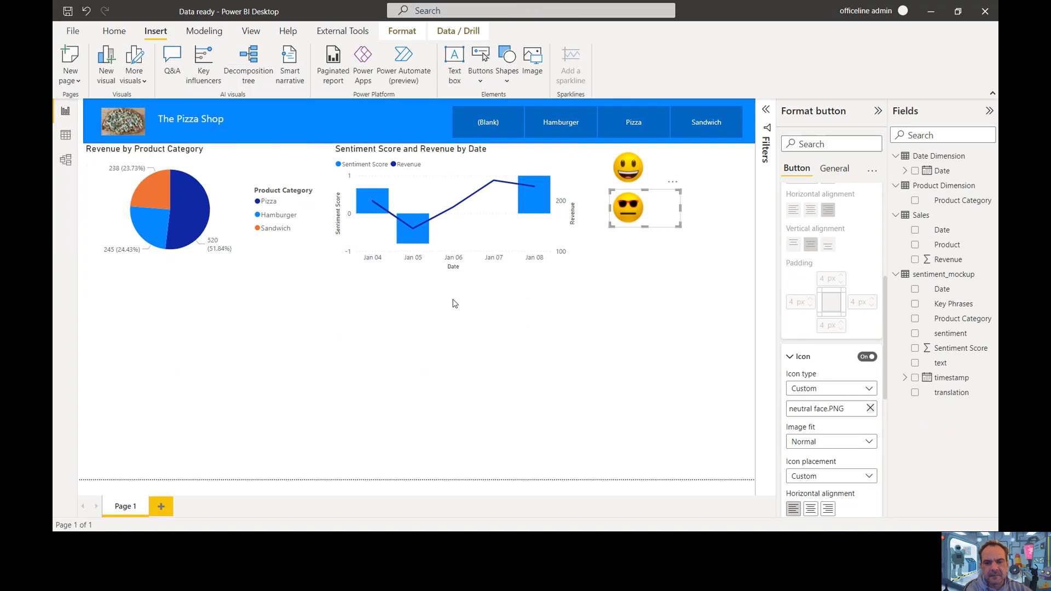
Duplicate the neutral face button and place the copy directly beneath it, aligned with the other face buttons.
click(672, 328)
click(654, 211)
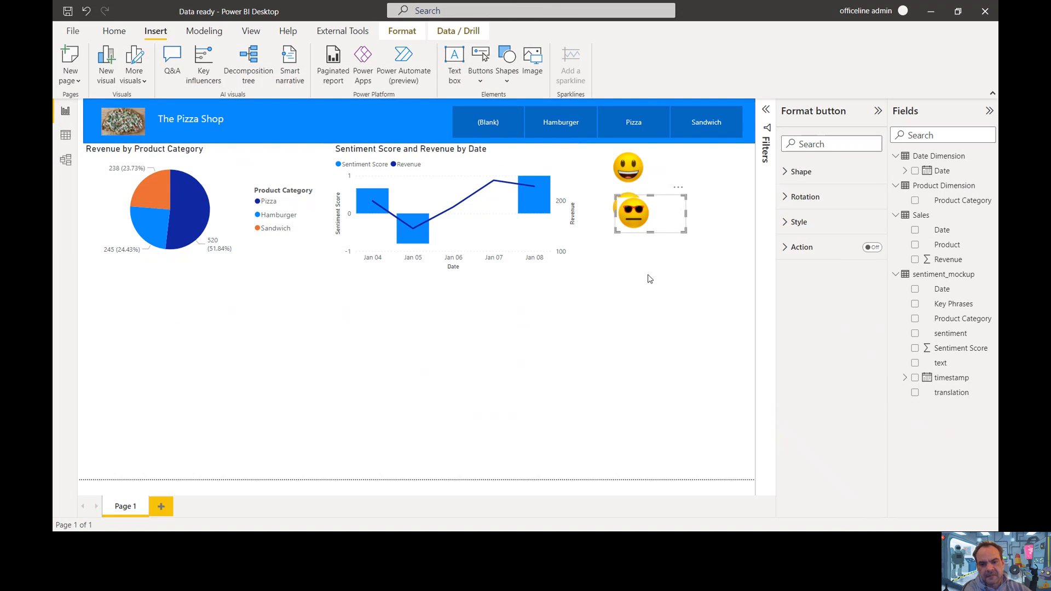
drag(646, 215, 653, 252)
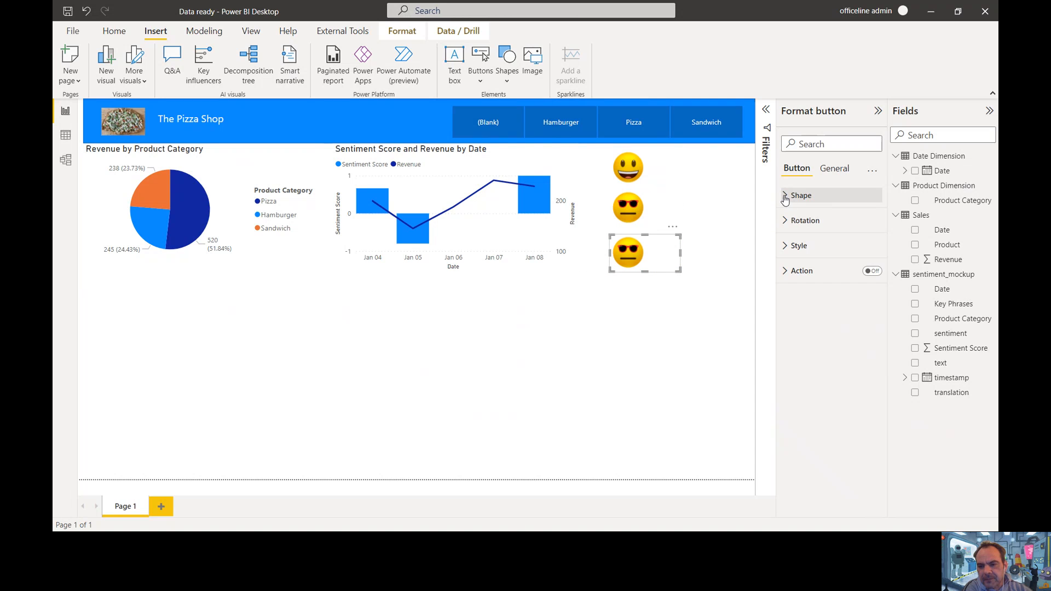
Replace the custom icon of the lowest face button with the unhappy face image and deselect the button.
click(786, 246)
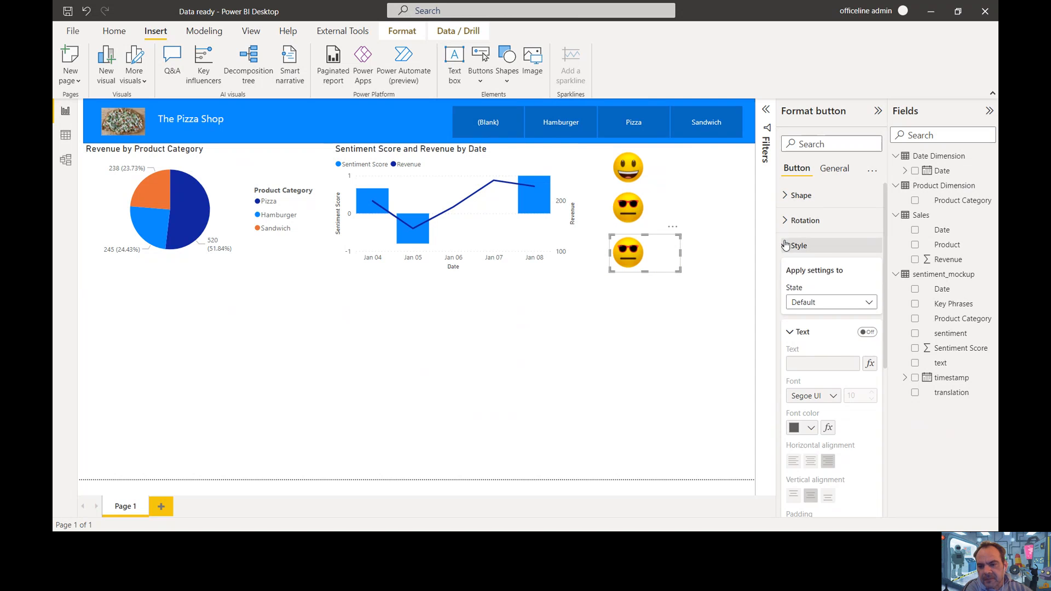
scroll(794, 350, down, 4)
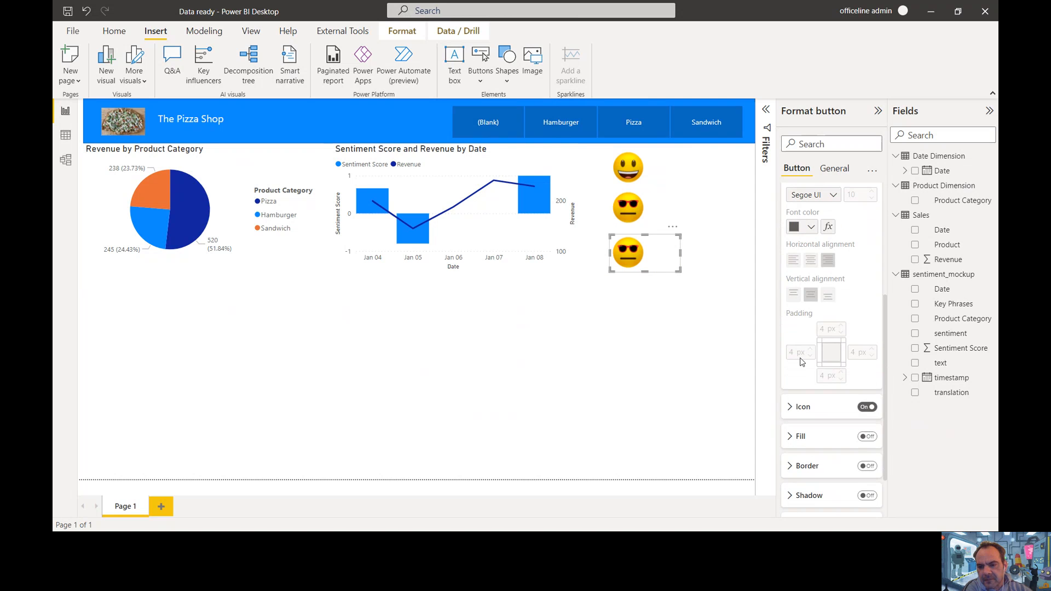
click(790, 406)
scroll(793, 383, down, 3)
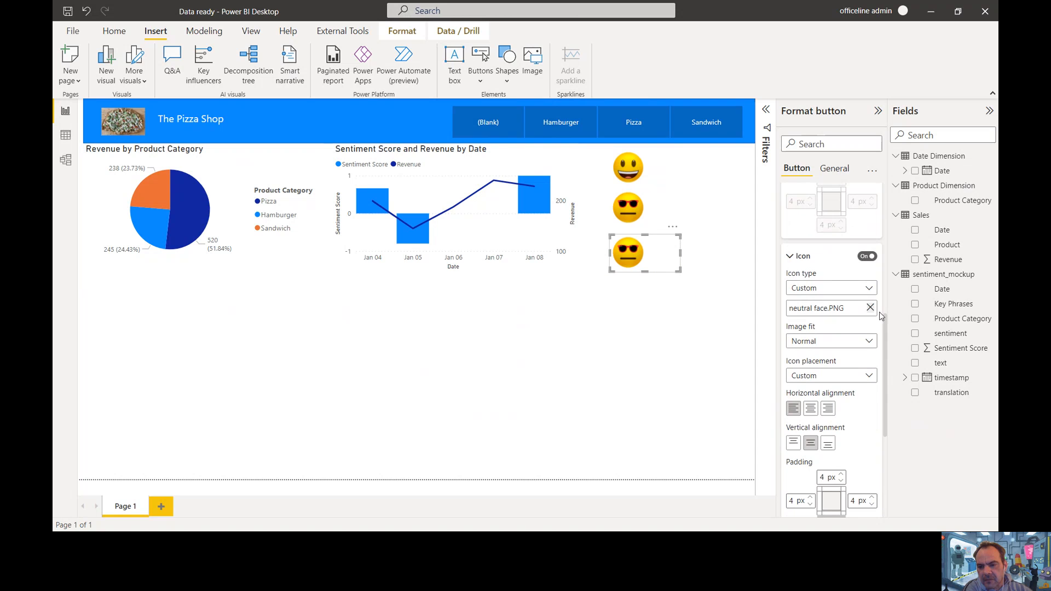
click(869, 307)
click(827, 308)
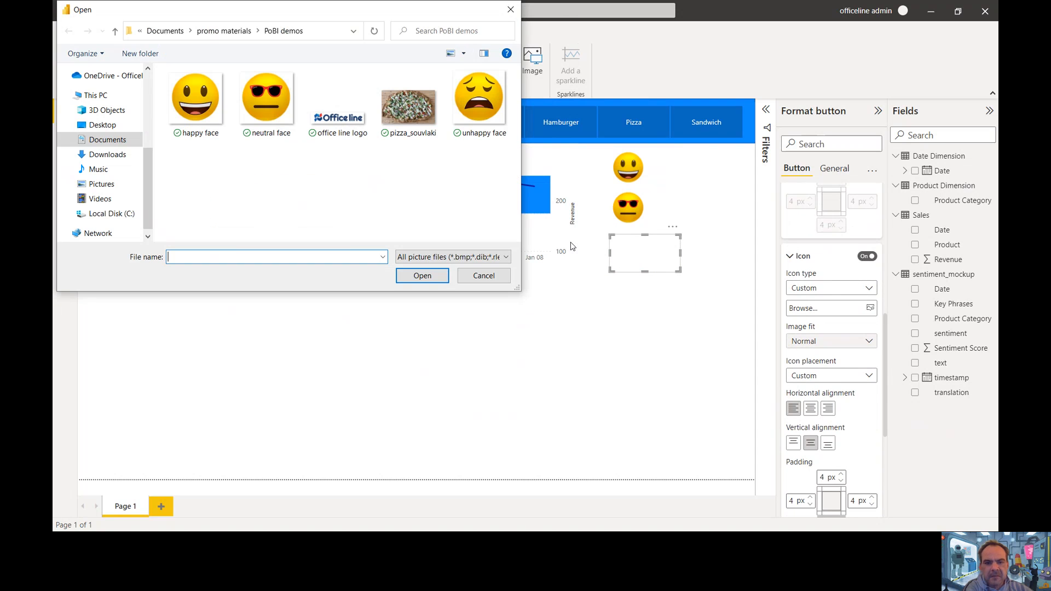
click(468, 111)
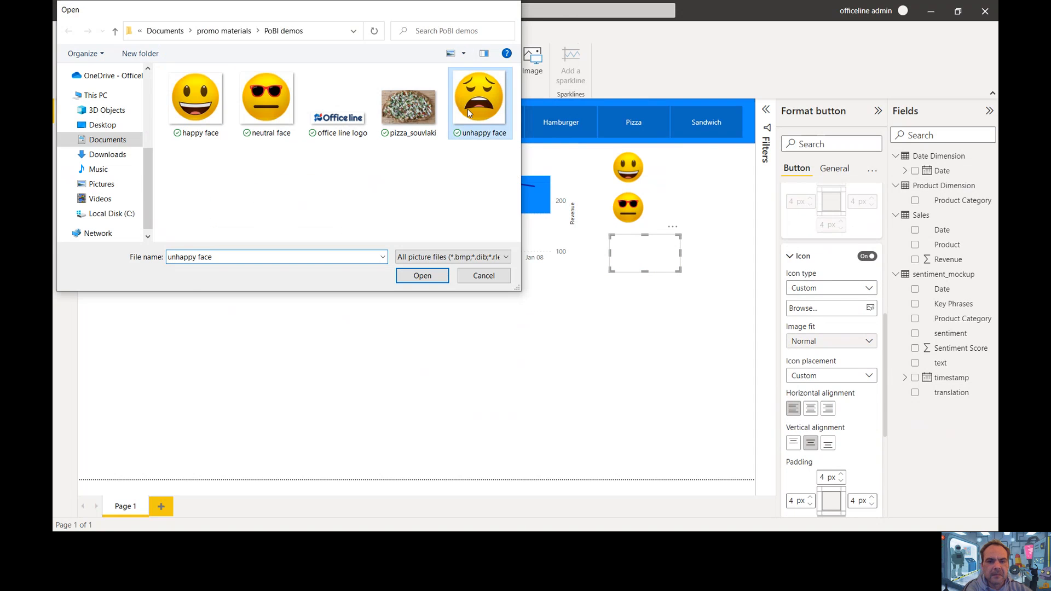
double_click(468, 109)
click(559, 365)
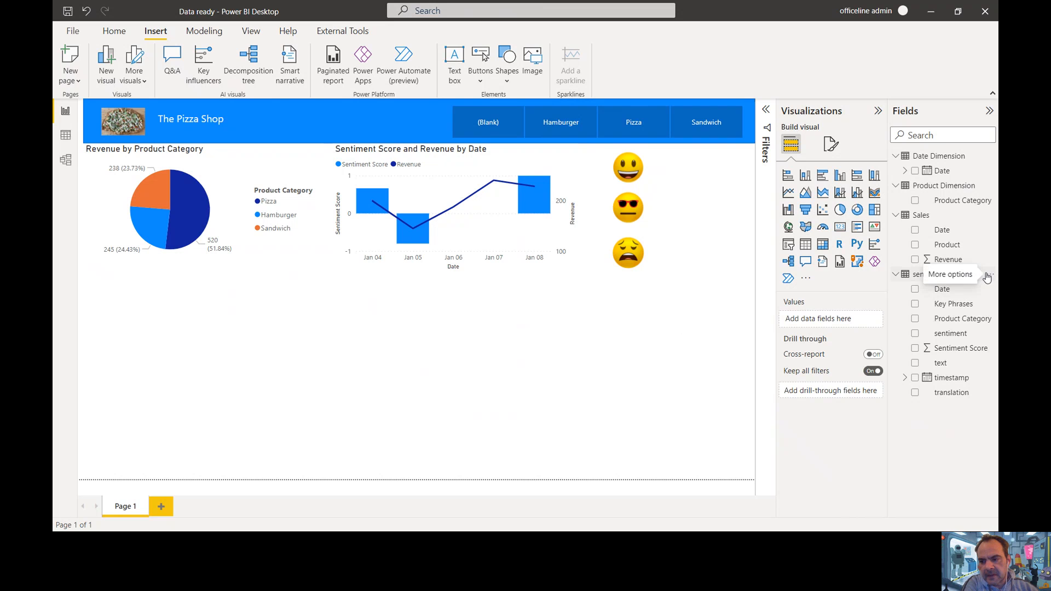
Create a new measure in the sentiment_mockup table: Positive % = COUNTROWS('sentiment_mockup').
click(987, 277)
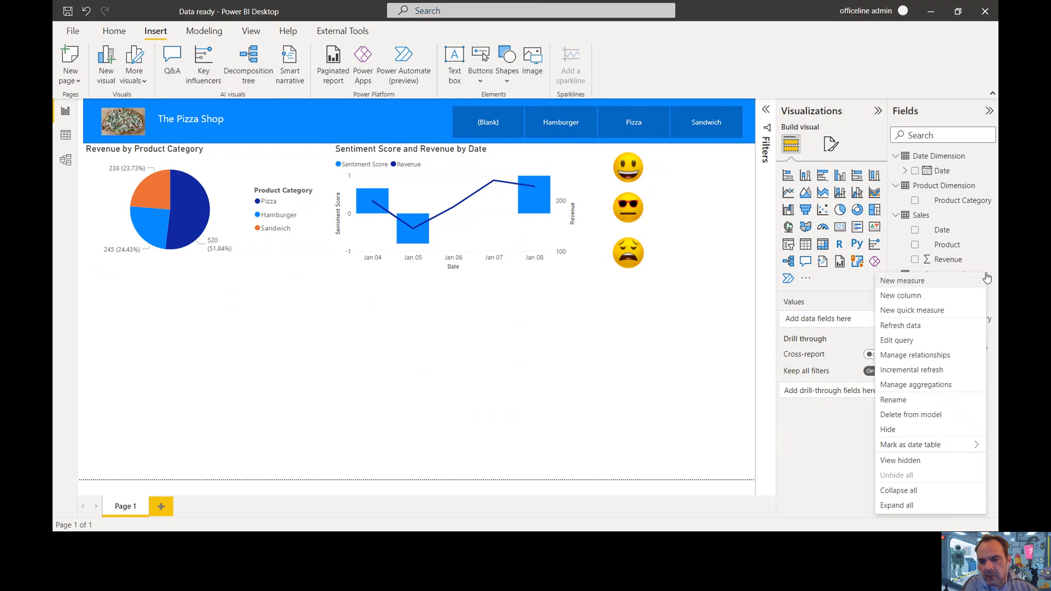
click(924, 280)
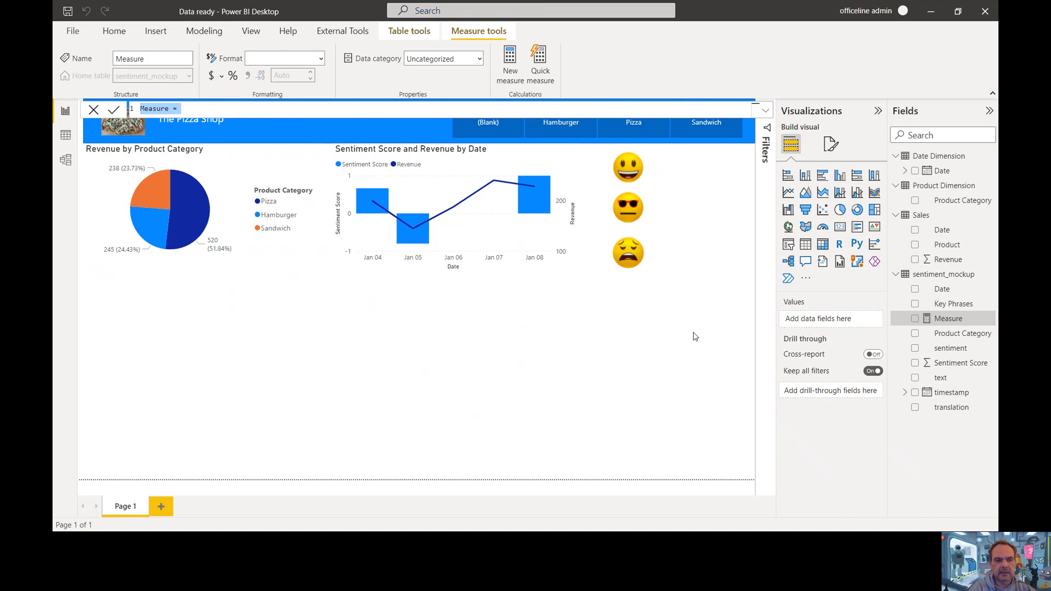
text(Positive)
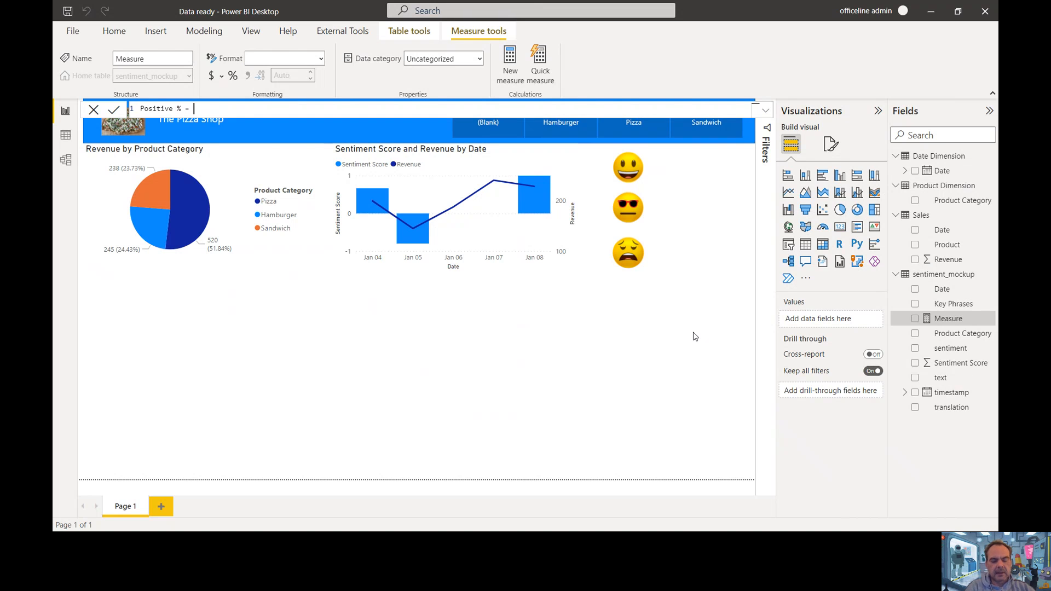
text(% = countr)
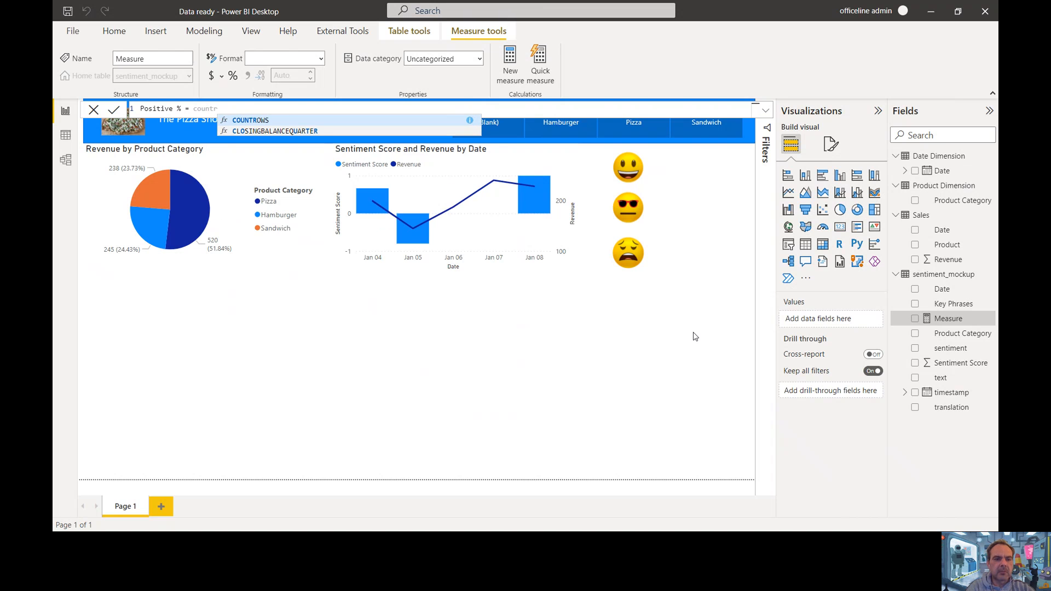
key(Tab)
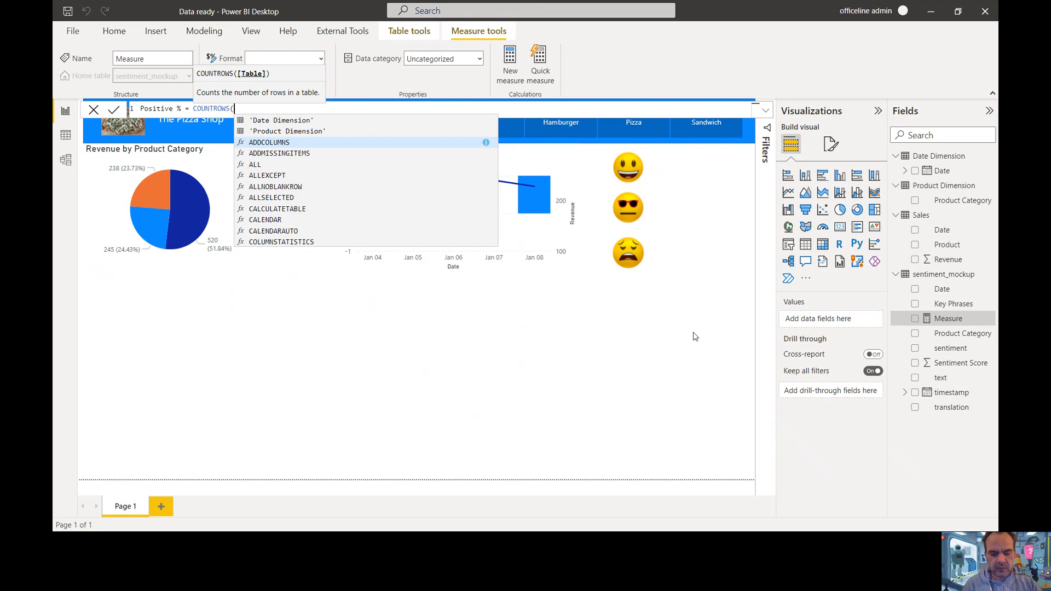
text('se)
key(Tab)
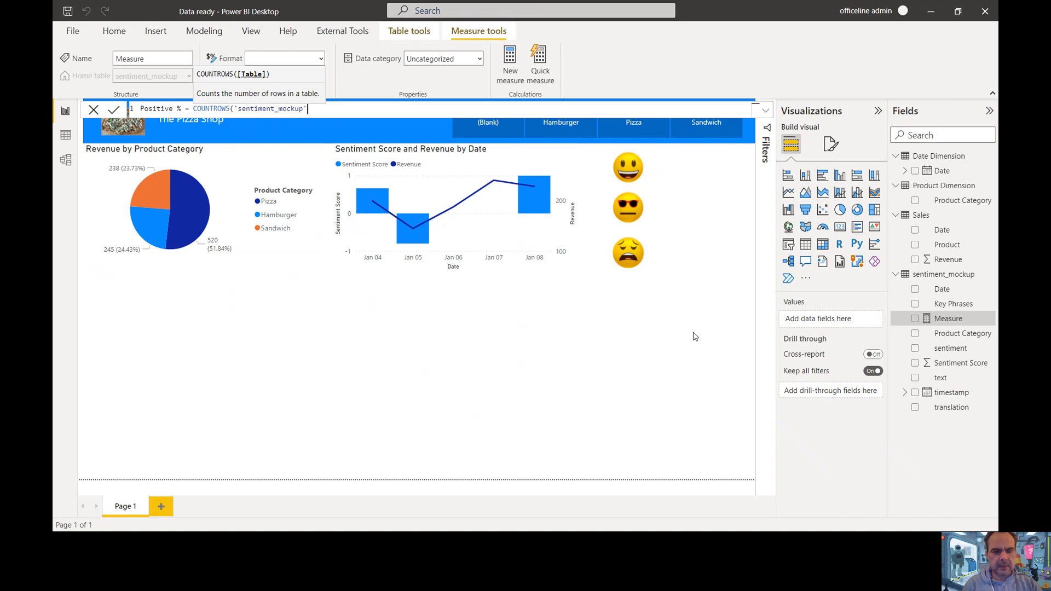
text())
key(Return)
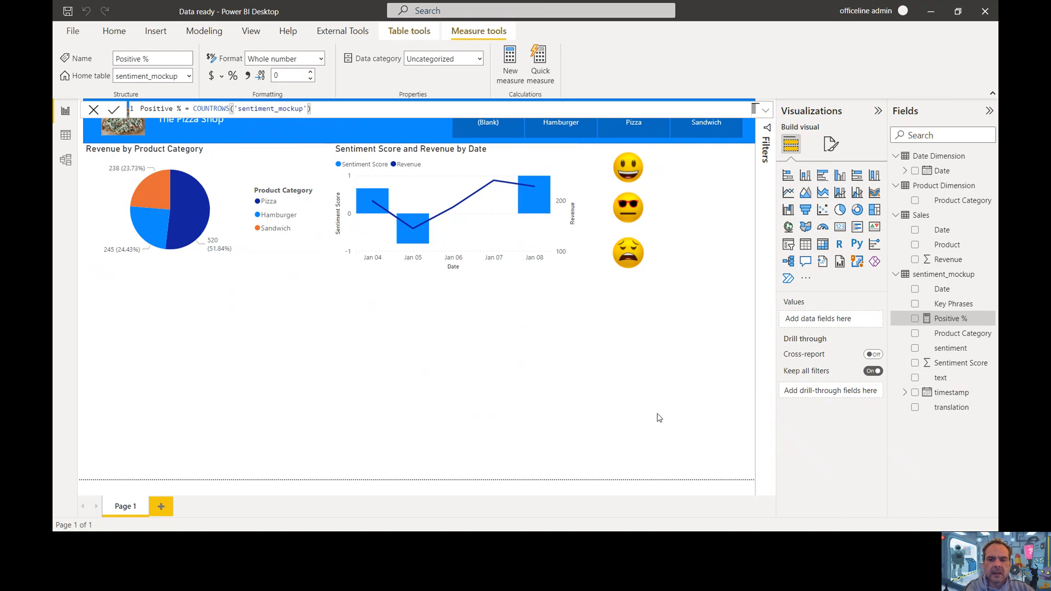
Add a card visual showing the Positive % measure below the pie chart.
click(839, 227)
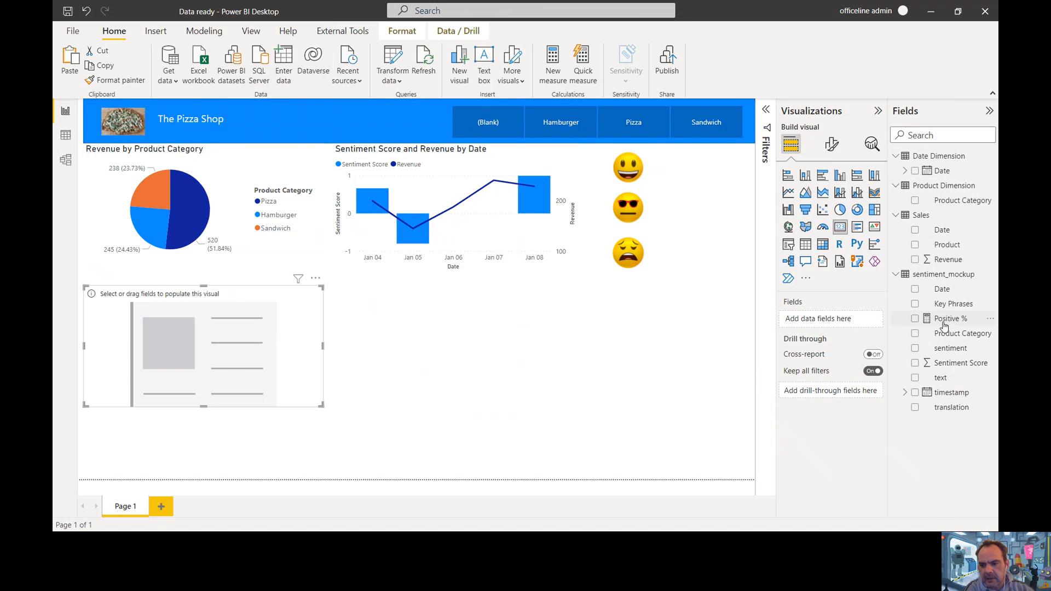
drag(948, 322, 821, 321)
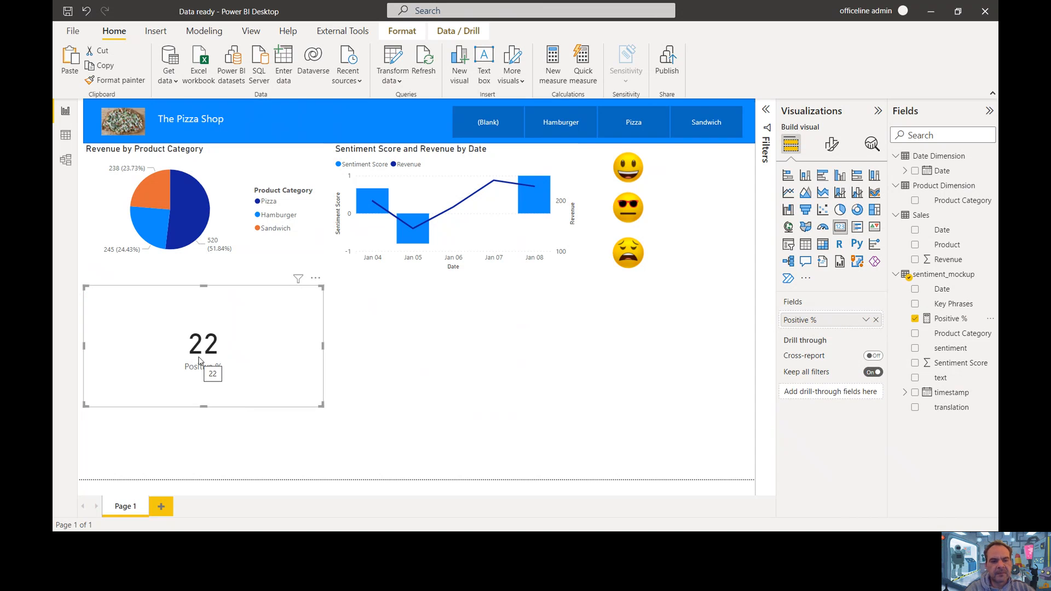
Wrap the COUNTROWS expression of the Positive % measure in a CALCULATE function.
click(953, 321)
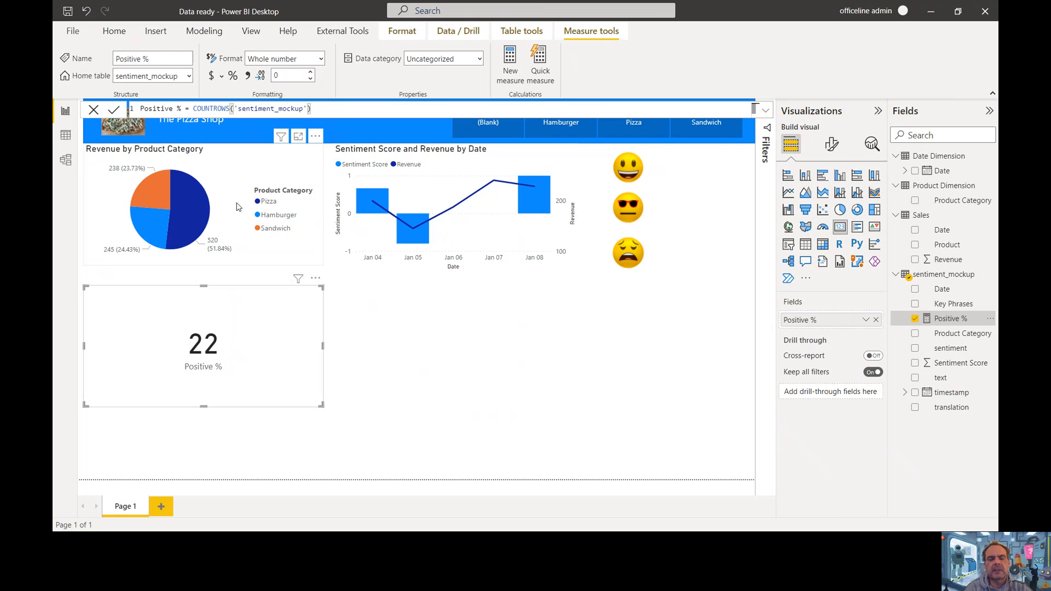
click(193, 108)
text(calcu)
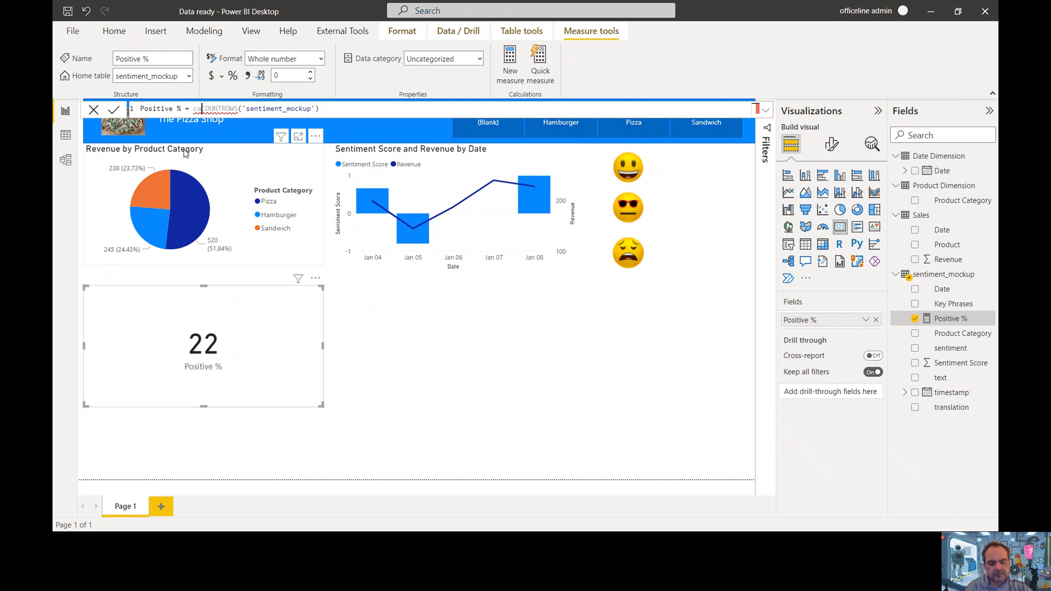
text(late()
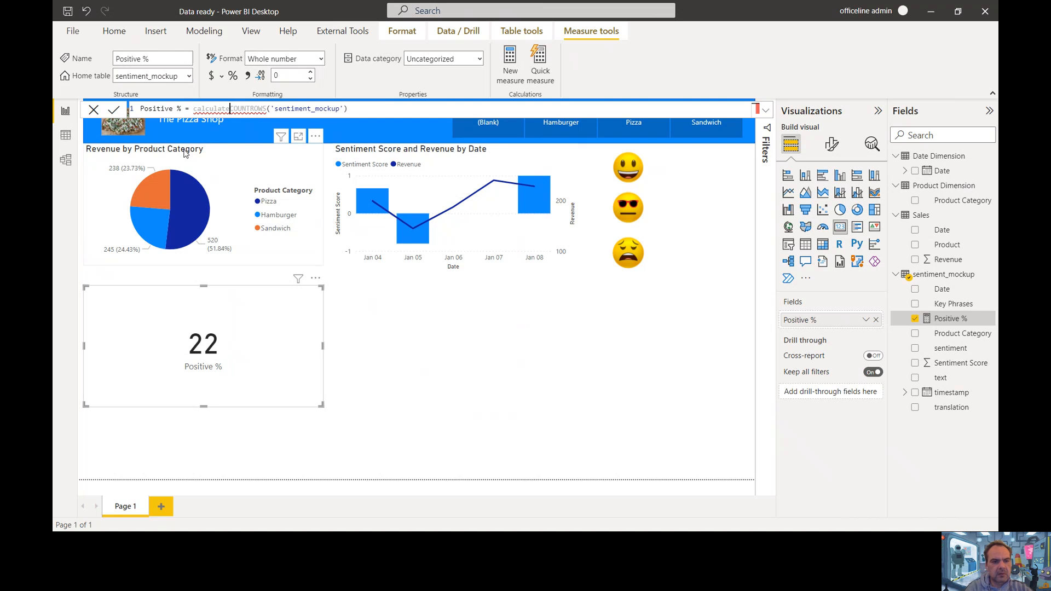
key(End)
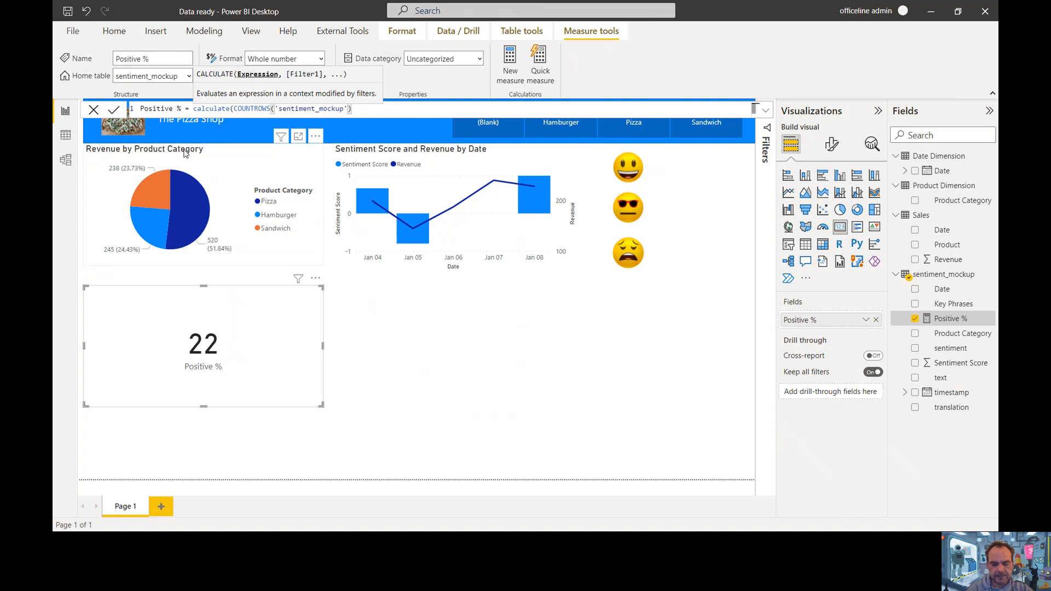
Complete the CALCULATE with the filter FILTER('sentiment_mockup','sentiment_mockup'[sentiment]=="Positive") and commit the Positive % measure.
text(,)
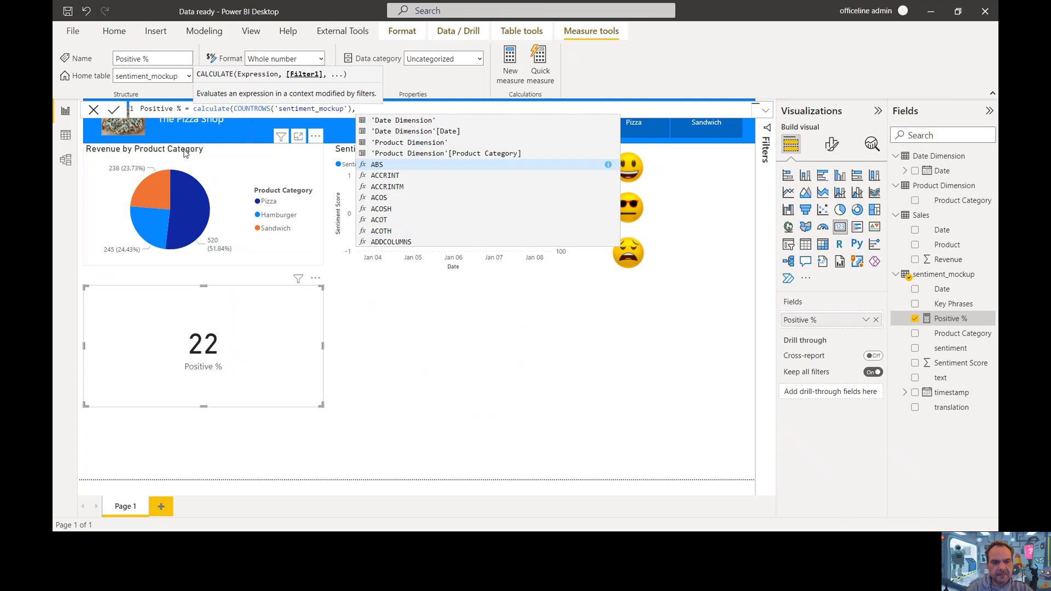
text(FILTER('sentiment_mockup')
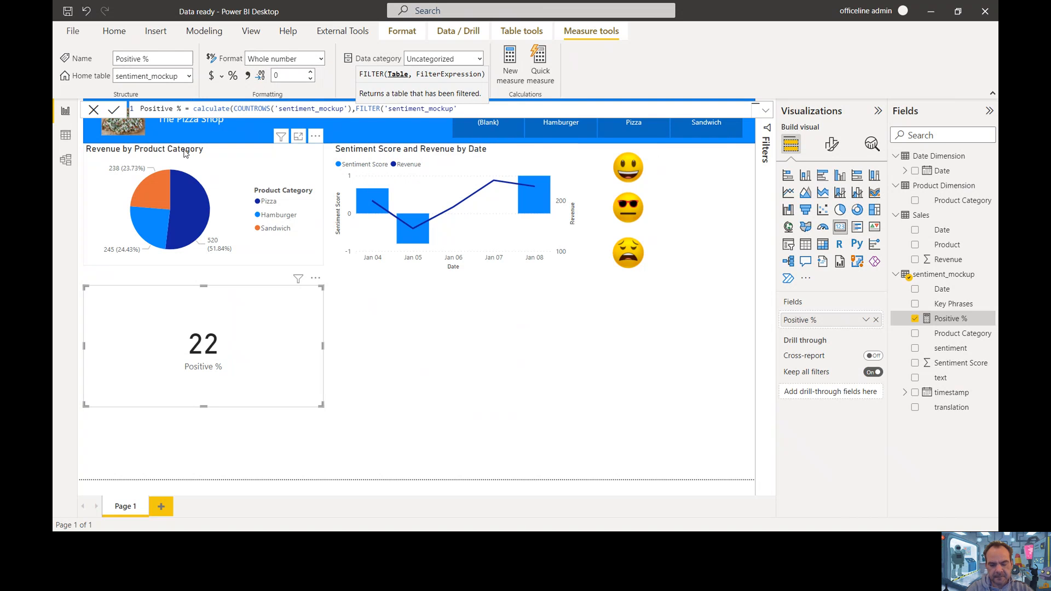
text(,)
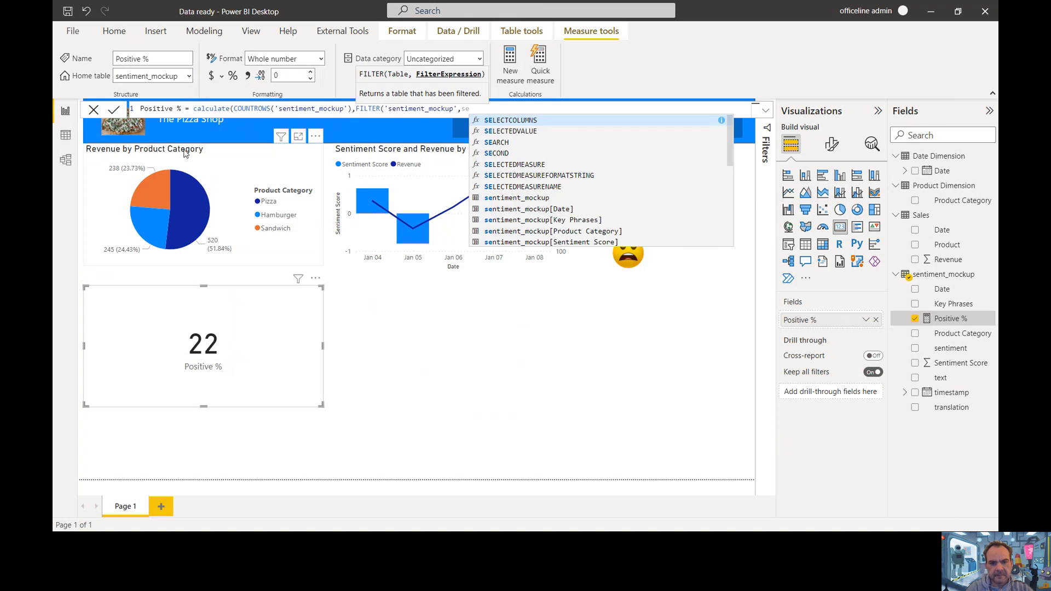
text('sentiment_mockup')
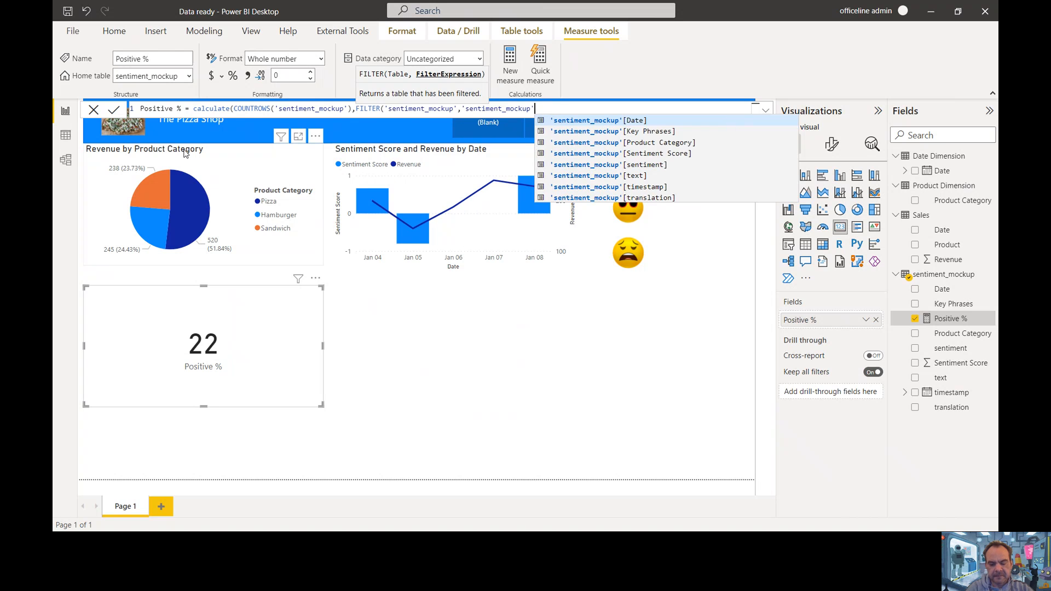
text([senti)
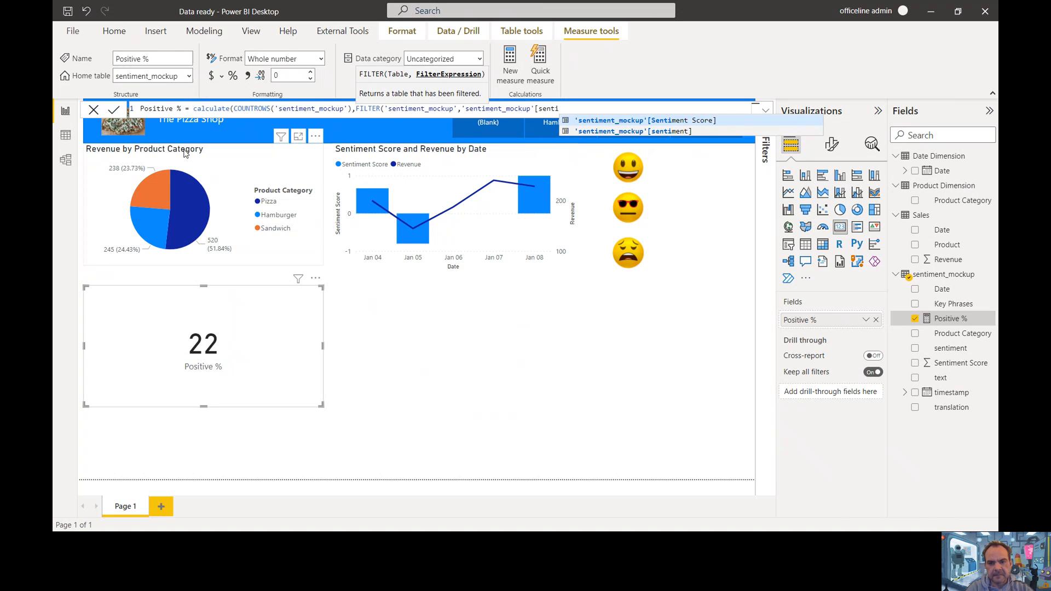
text(ment]==)
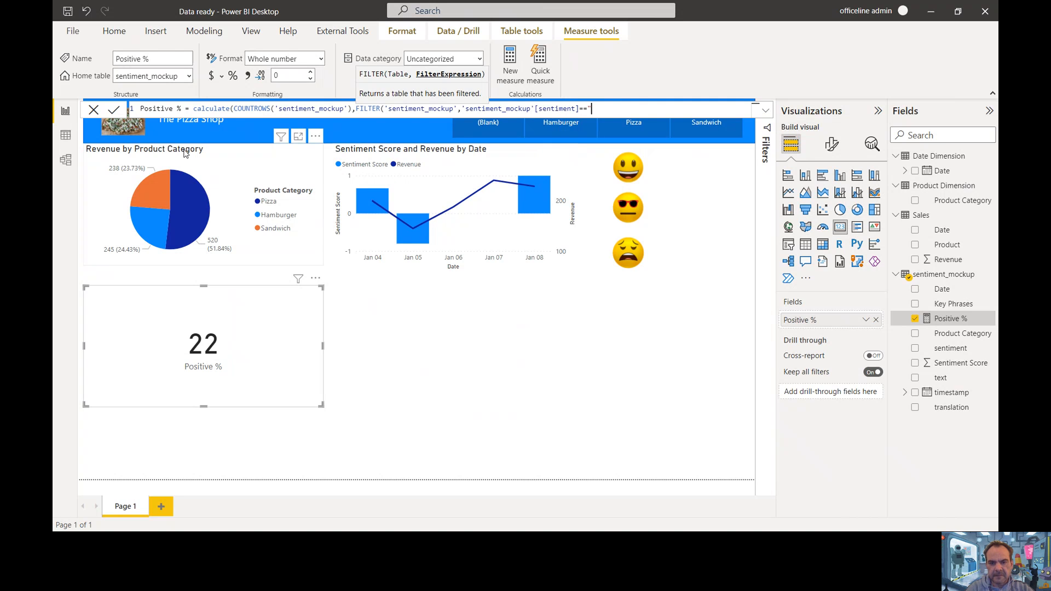
text("Positive"))
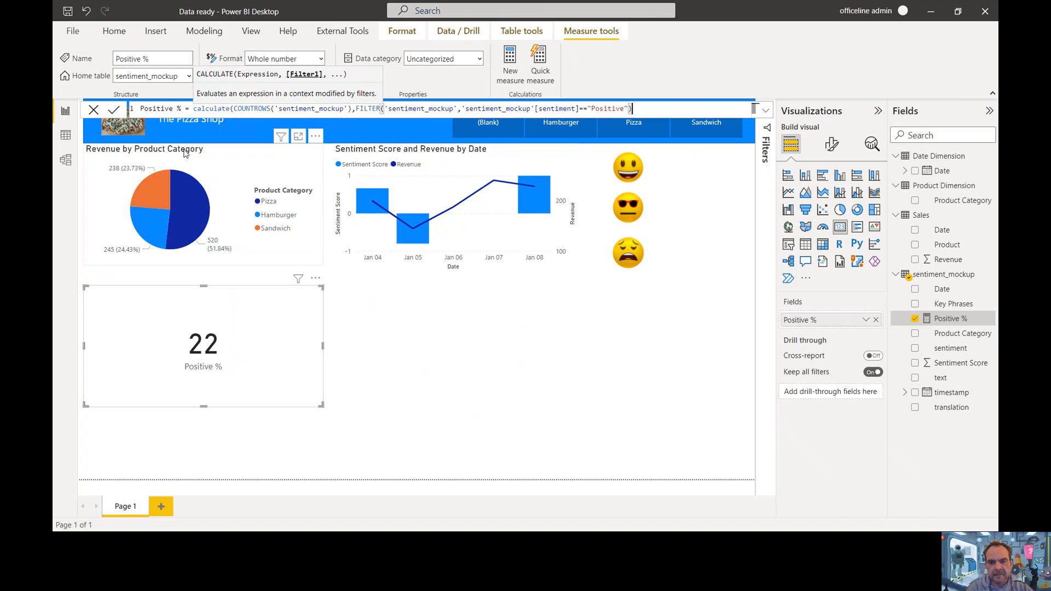
text())
key(Return)
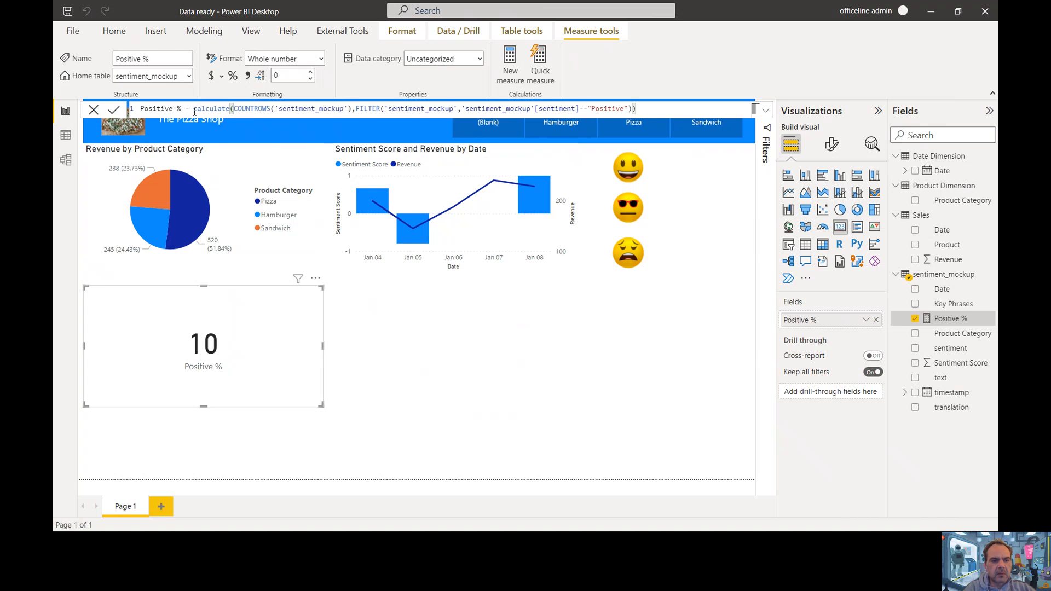
Wrap the Positive % CALCULATE expression in DIVIDE with COUNTROWS('sentiment_mockup') as the denominator and commit the measure.
text(DIVIDE()
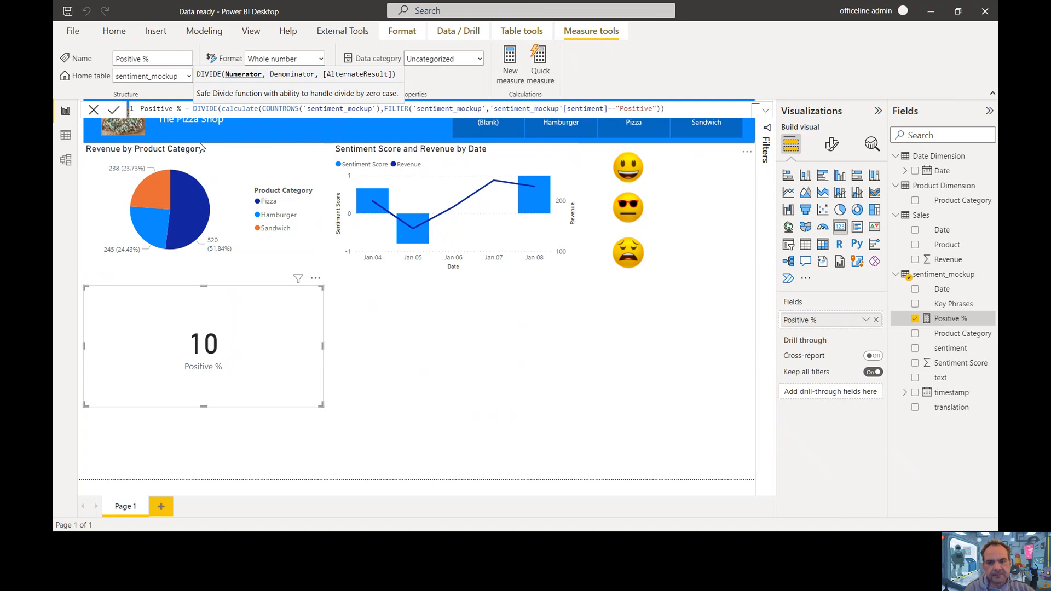
click(682, 110)
text(,)
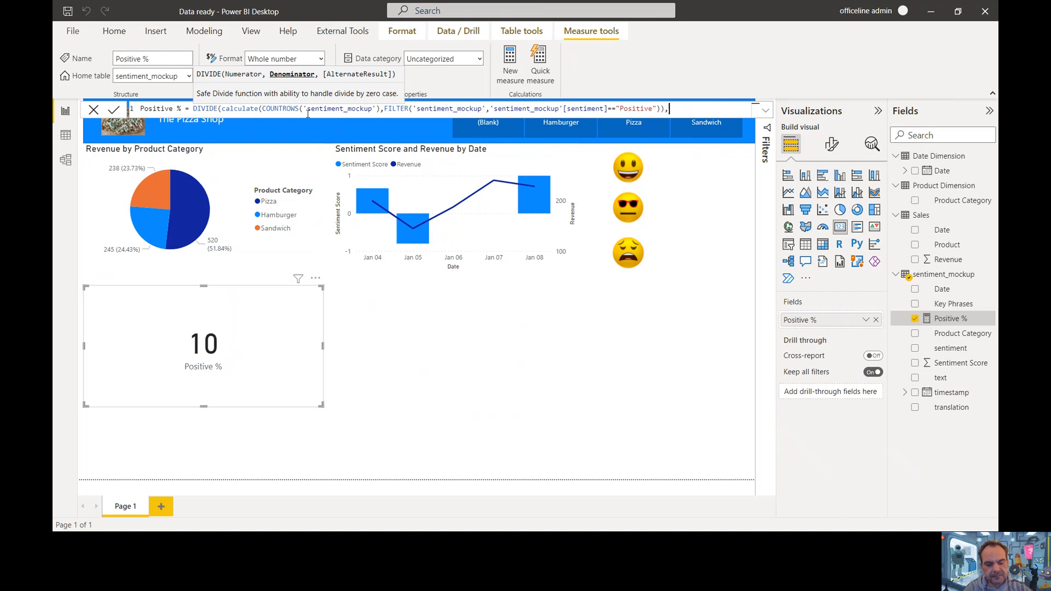
text(COUNTROWS()
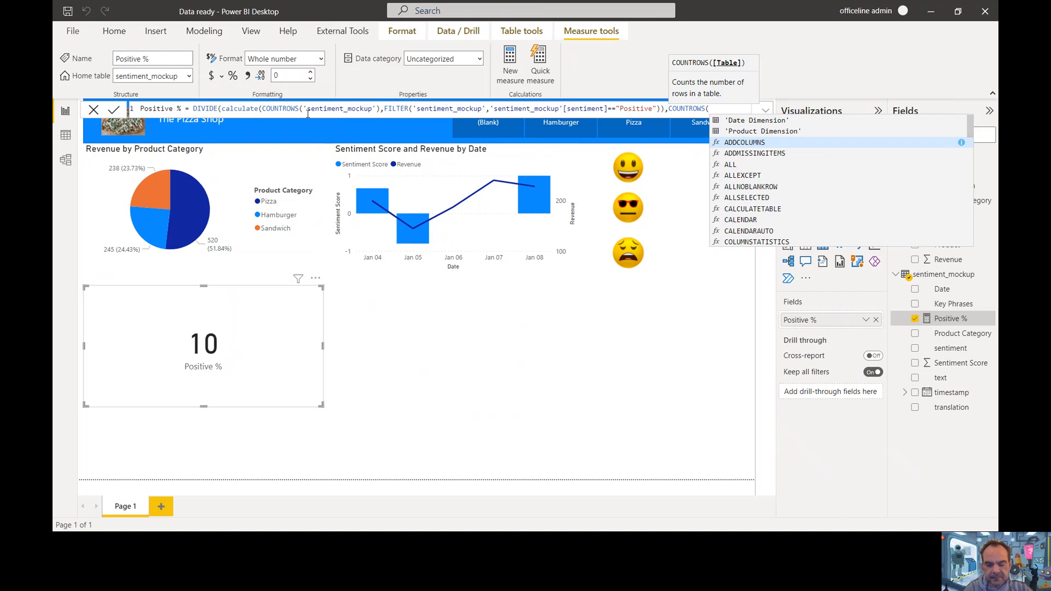
text('se)
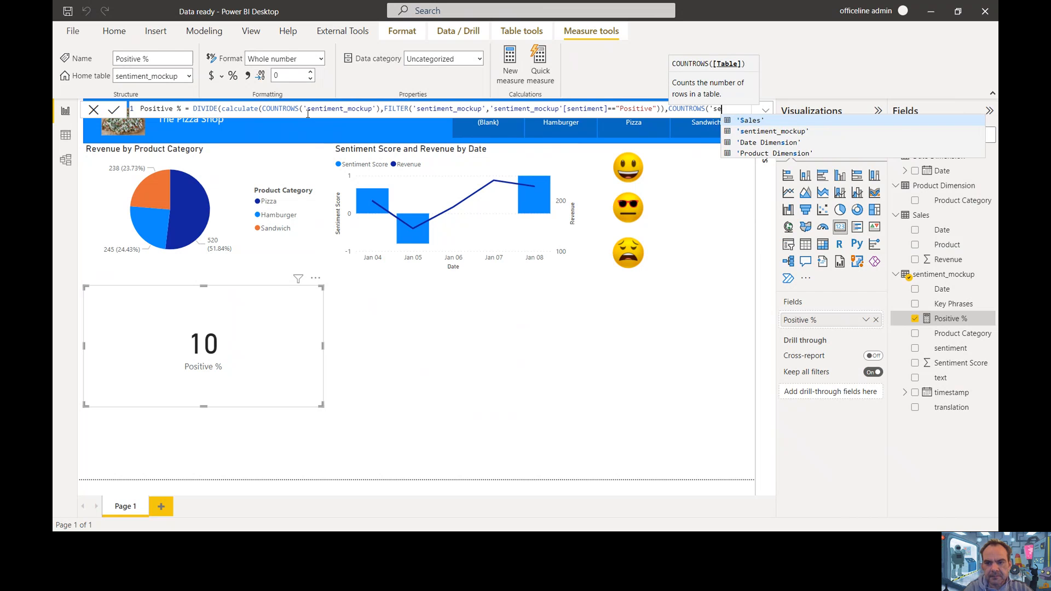
key(Down)
key(Tab)
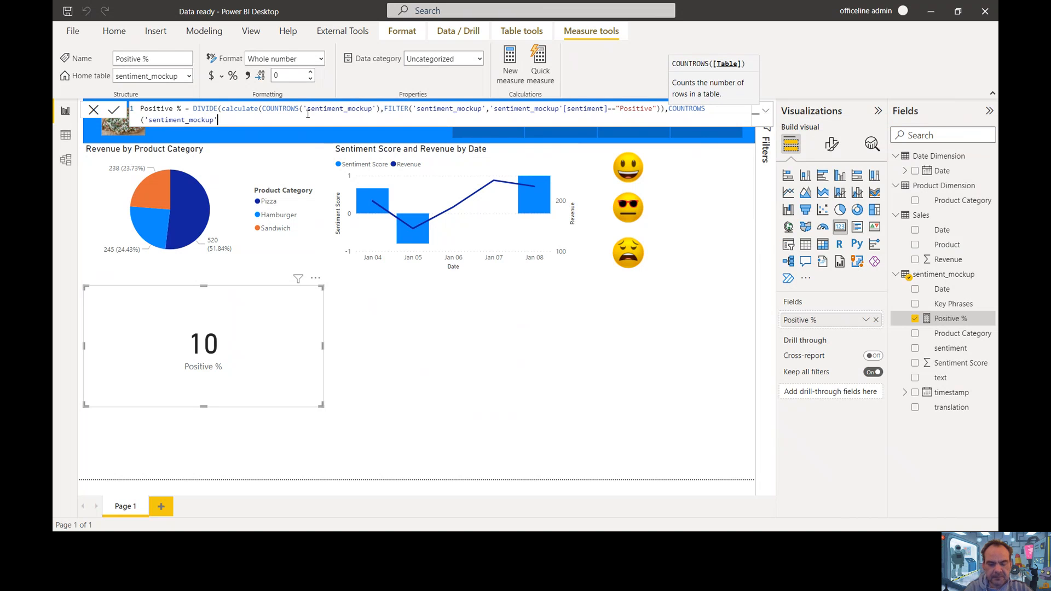
text()))
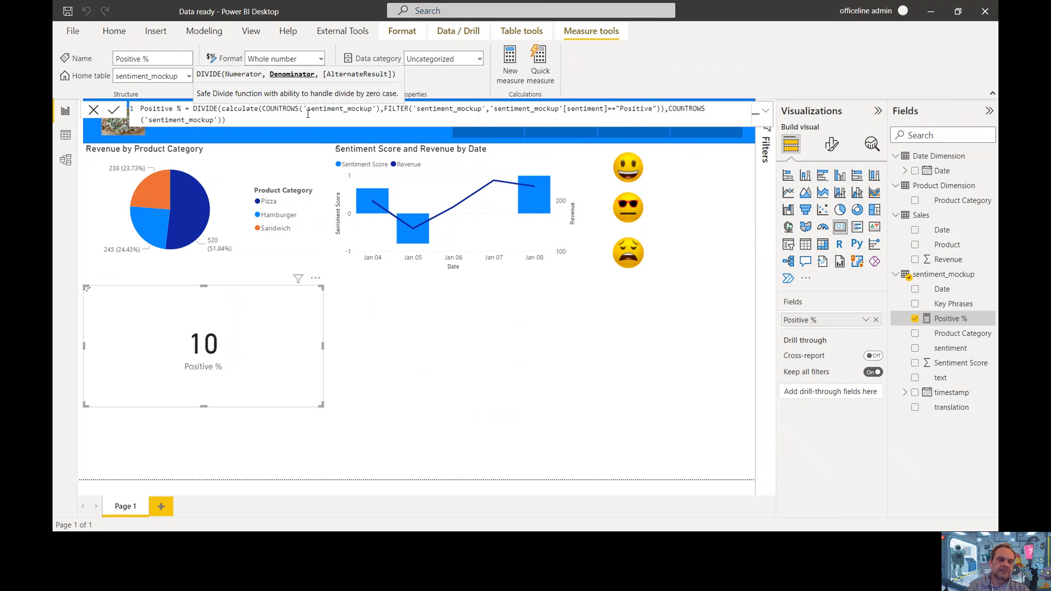
key(Return)
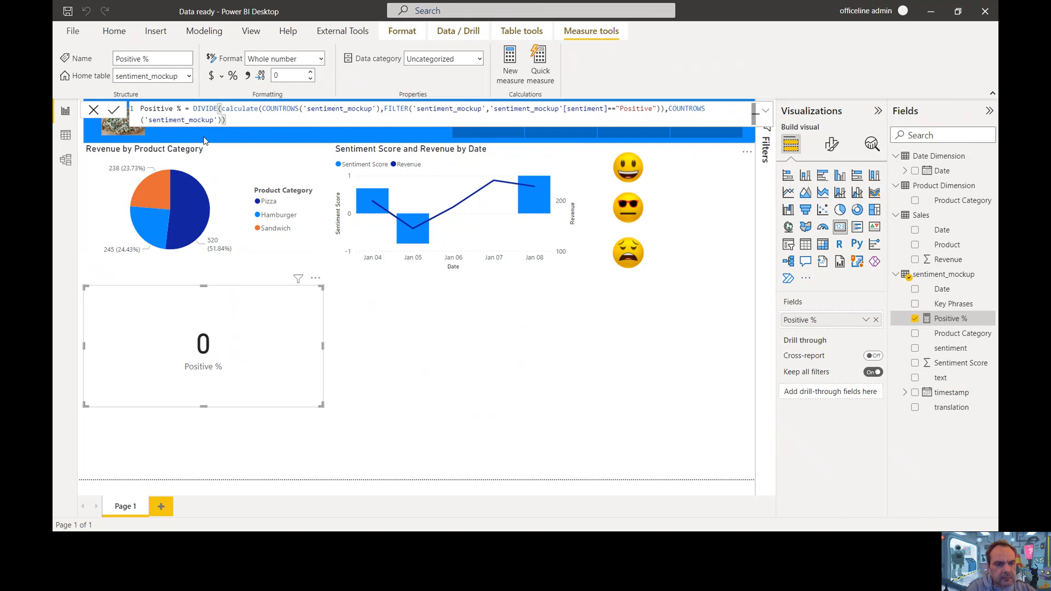
Wrap the Positive % formula in IF(ISBLANK()) that returns 0 when the DIVIDE expression is blank and the same DIVIDE expression otherwise.
drag(194, 109, 228, 119)
key(ctrl+c)
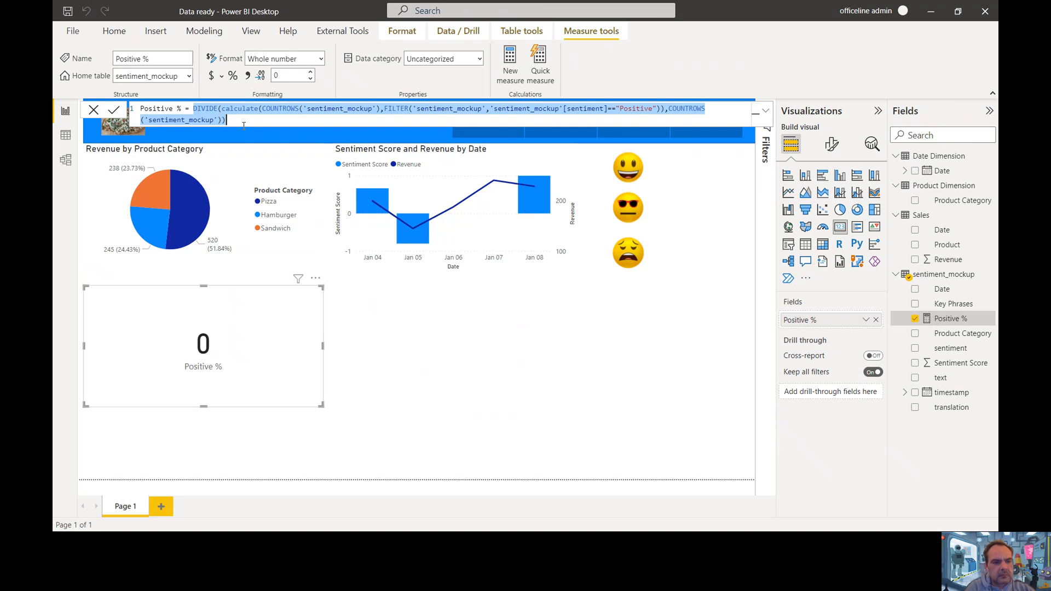
click(194, 109)
text(IF)
text((ISBLA)
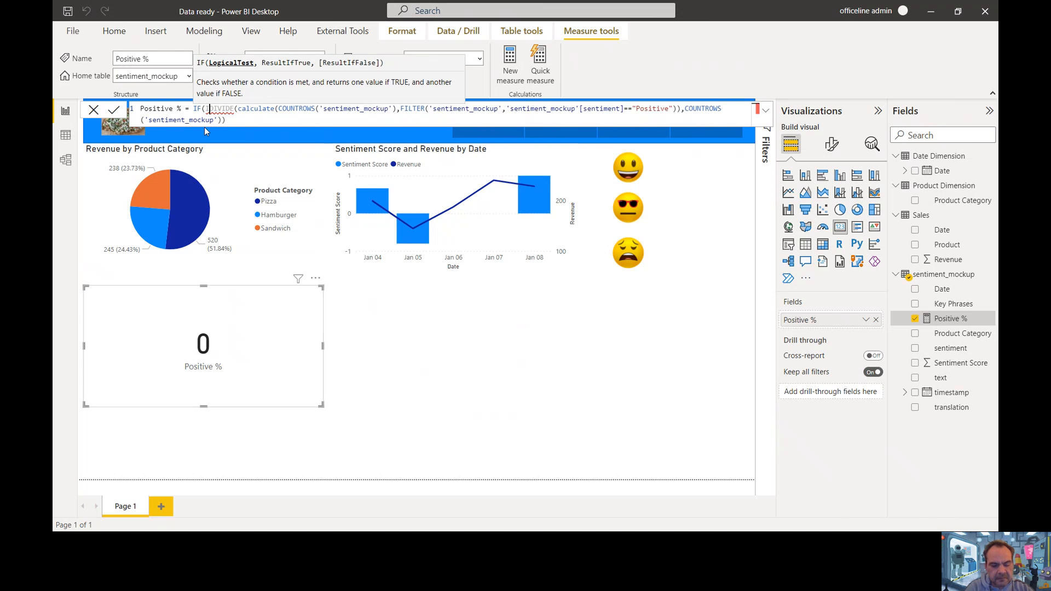
text(NK()
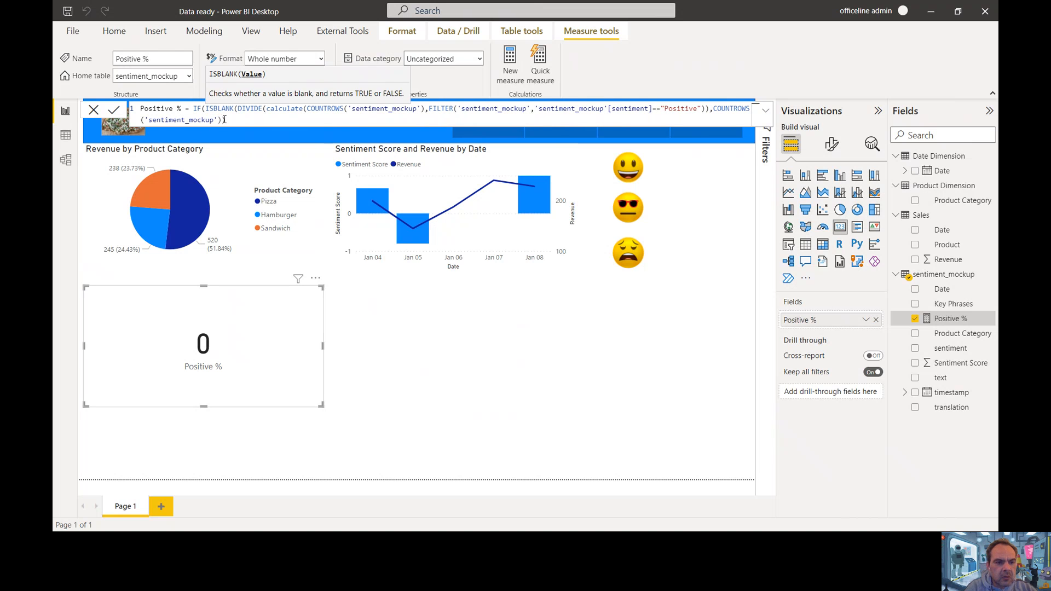
click(228, 121)
text(),)
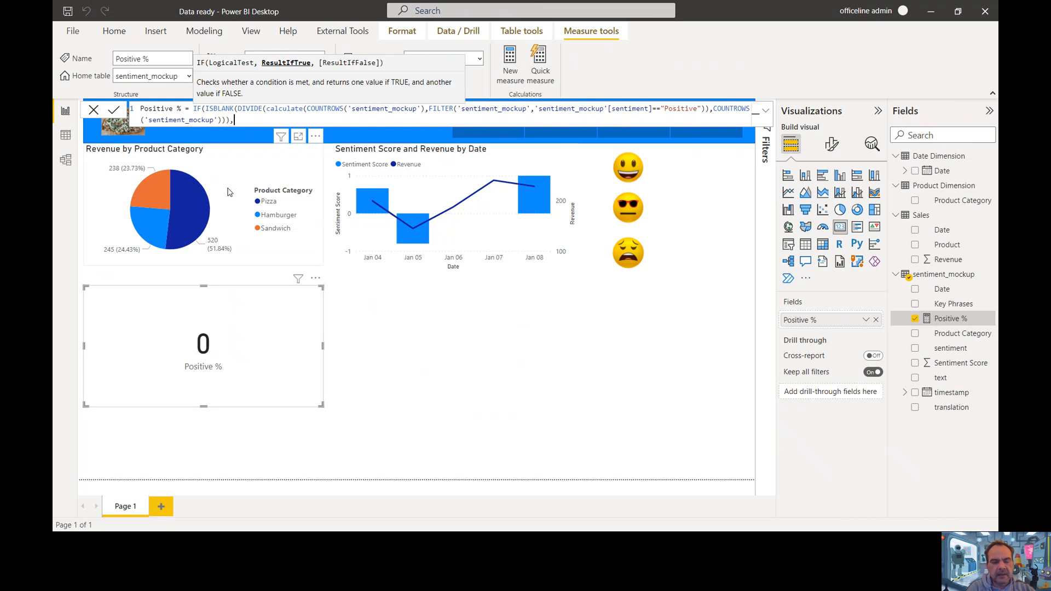
text(0,)
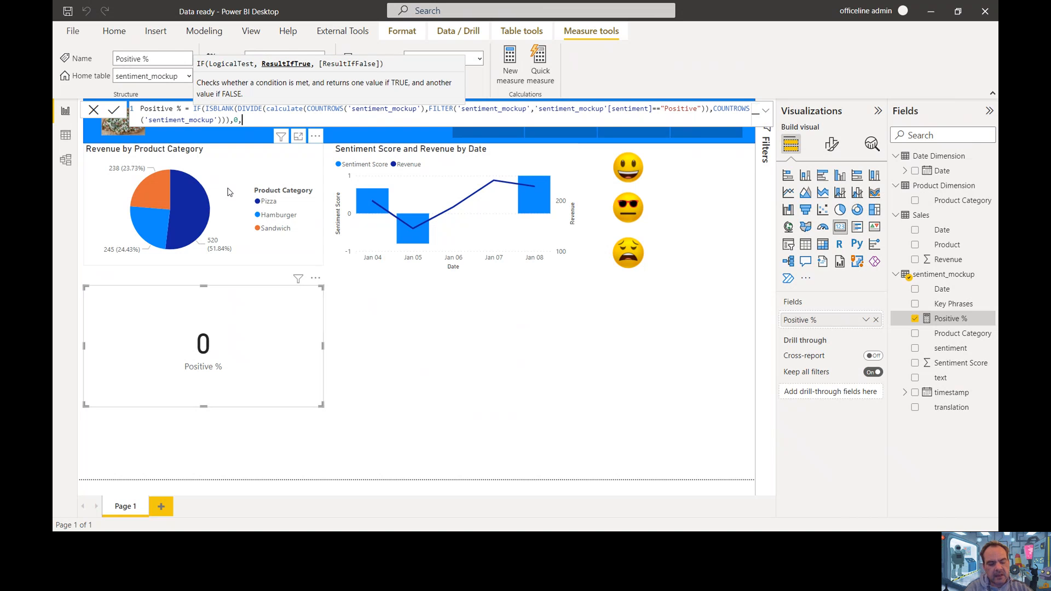
key(ctrl+v)
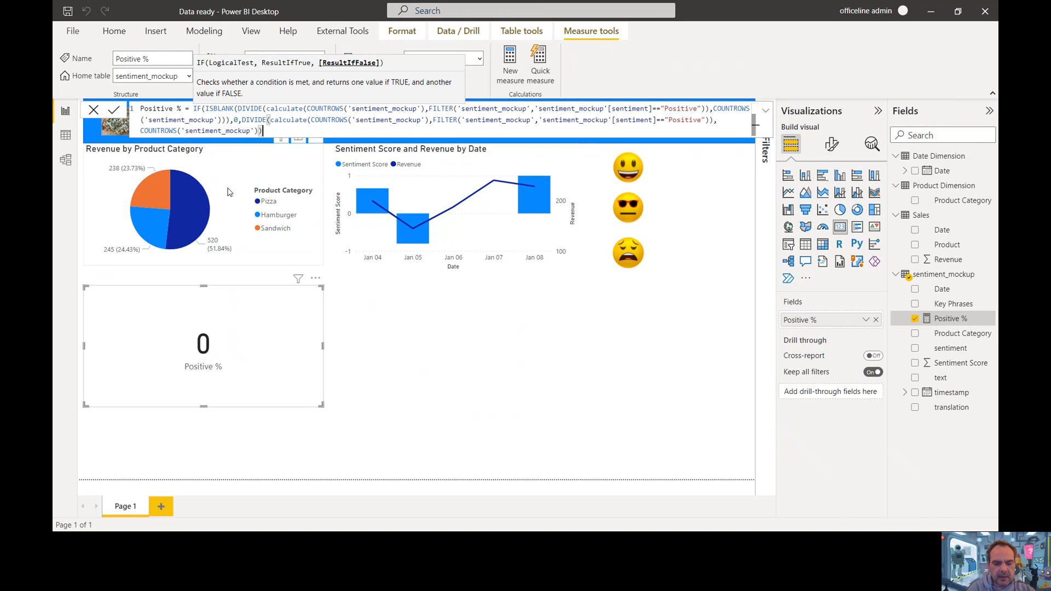
text())
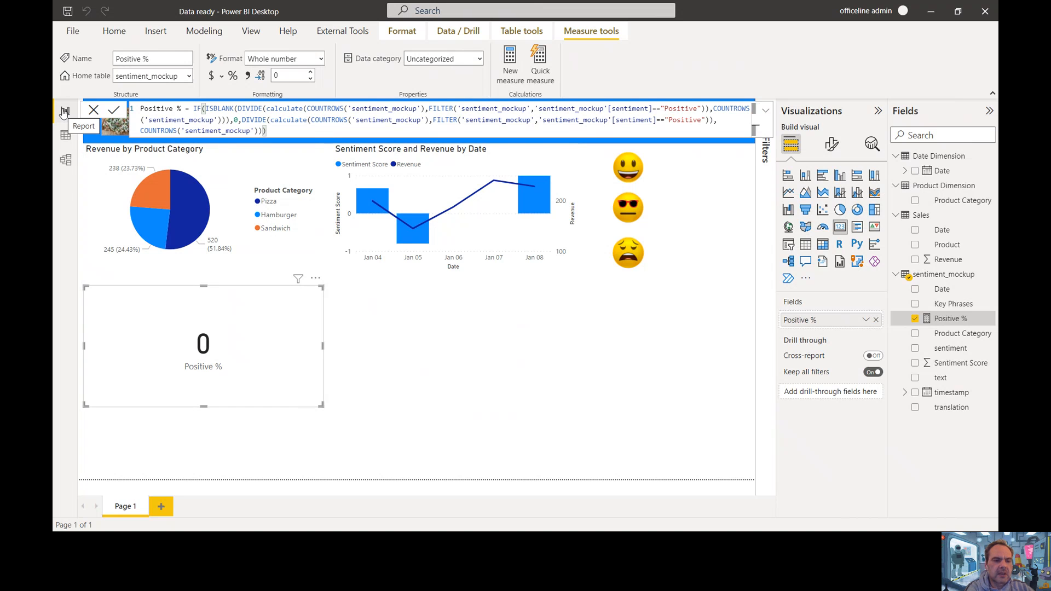
Set the Positive % measure's format to Percentage in the model's properties and return to the report.
click(67, 161)
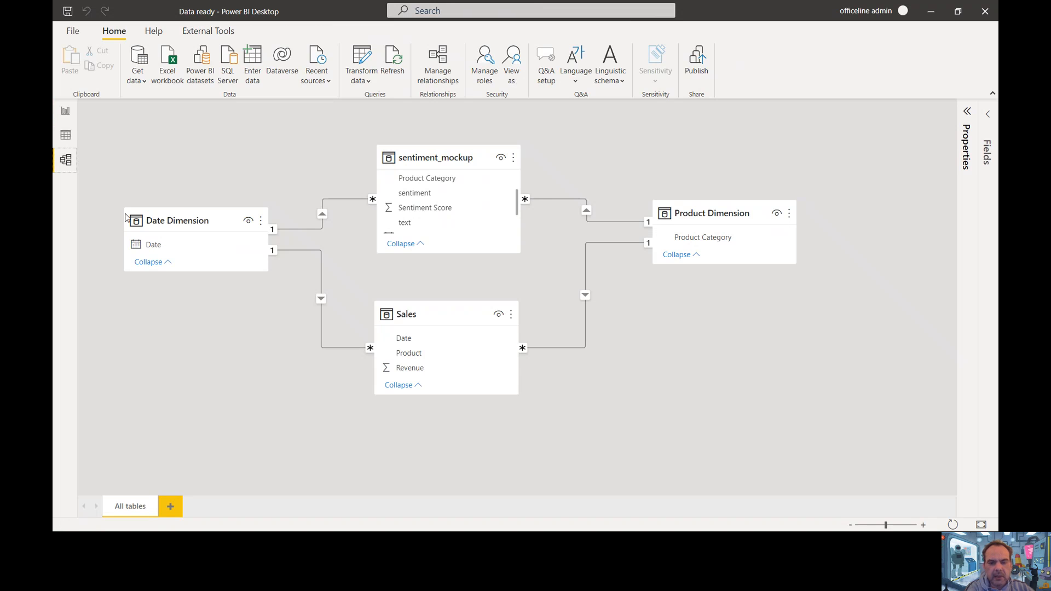
scroll(432, 209, down, 3)
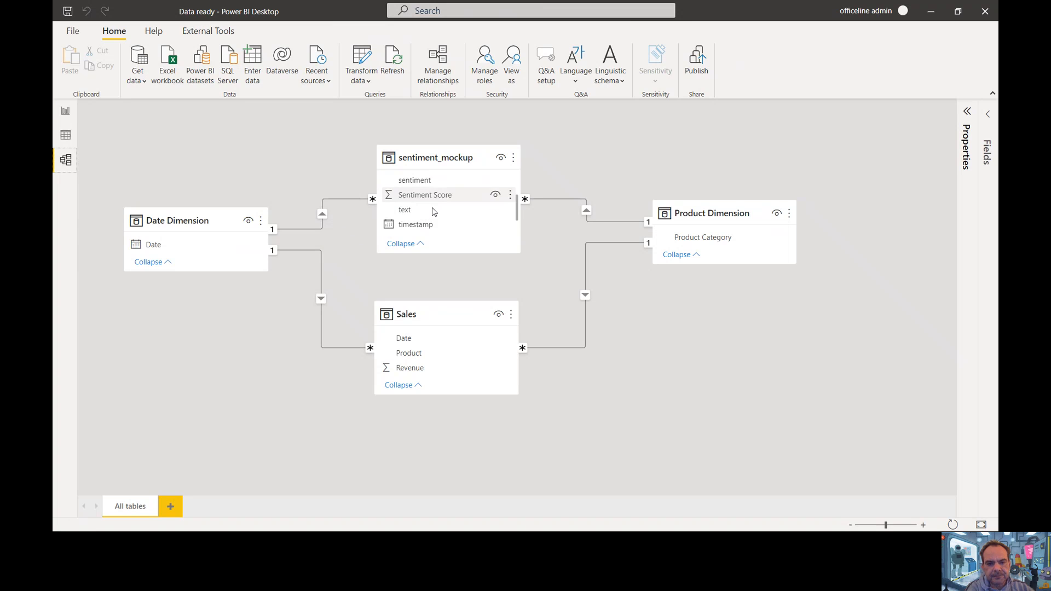
click(421, 229)
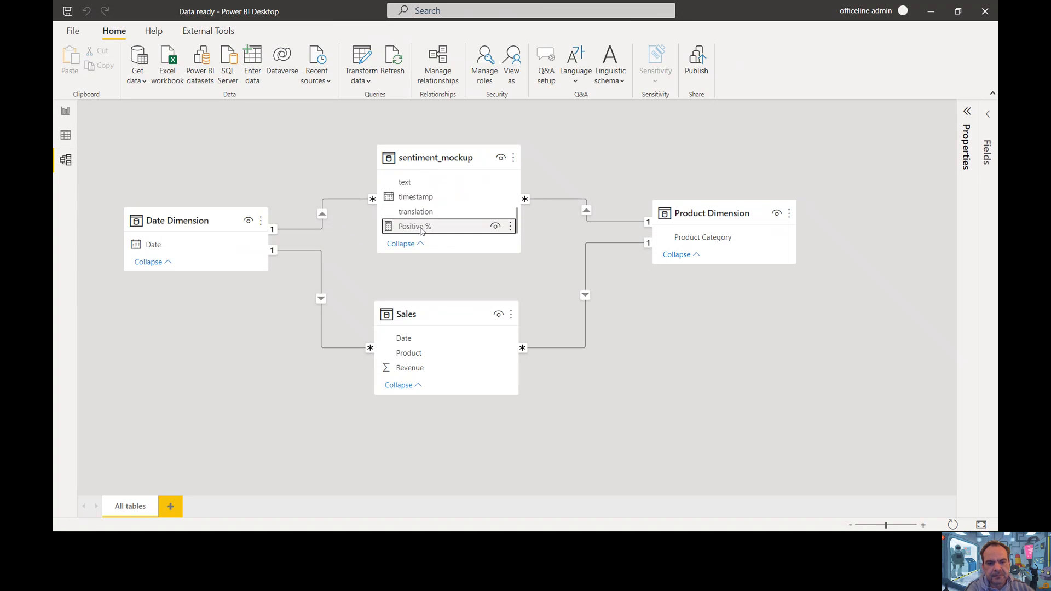
click(966, 123)
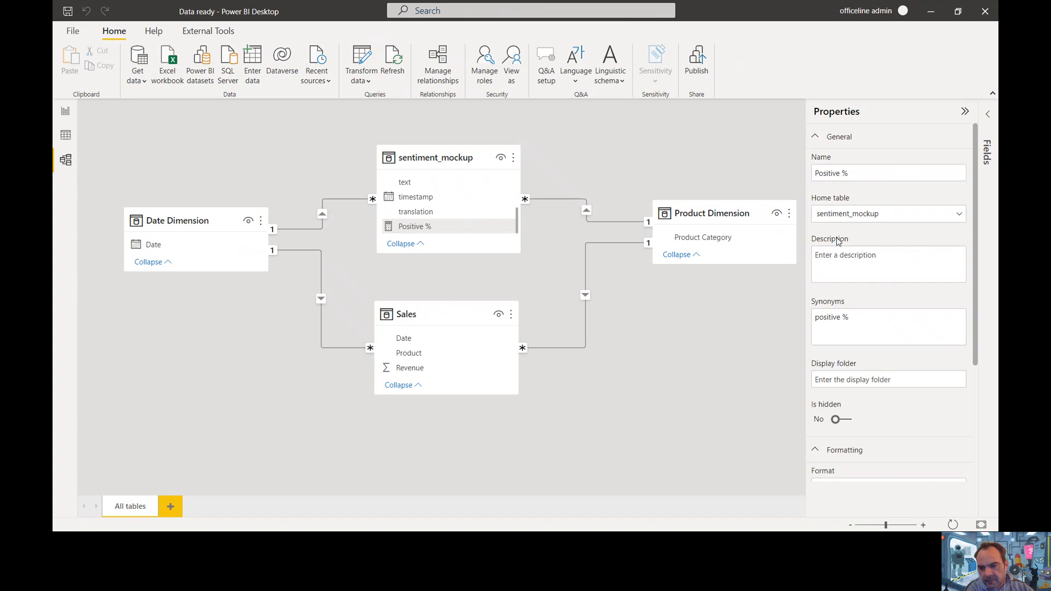
scroll(816, 360, down, 1)
scroll(815, 360, down, 1)
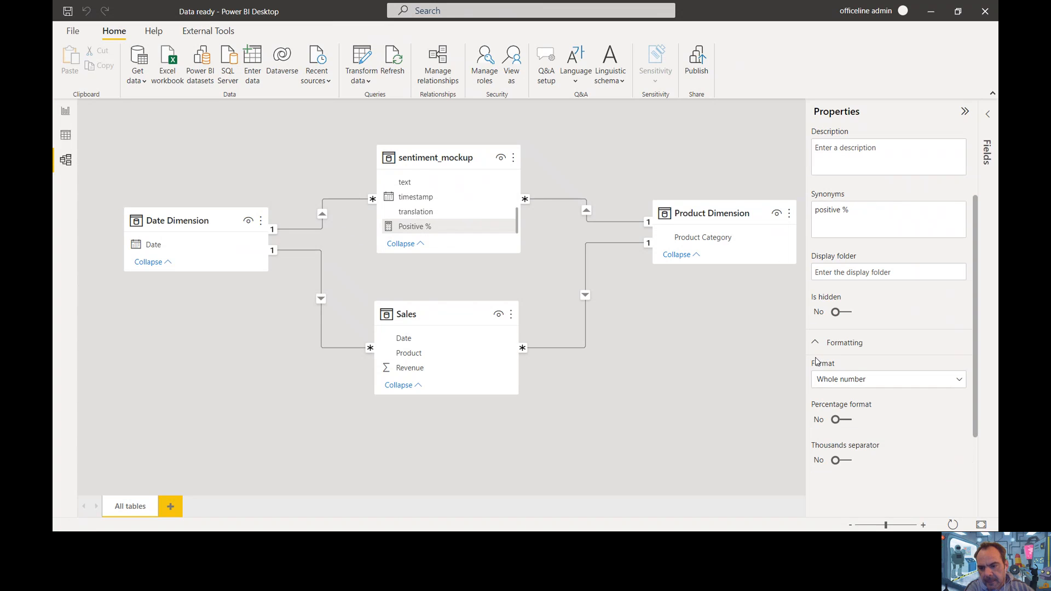
click(818, 382)
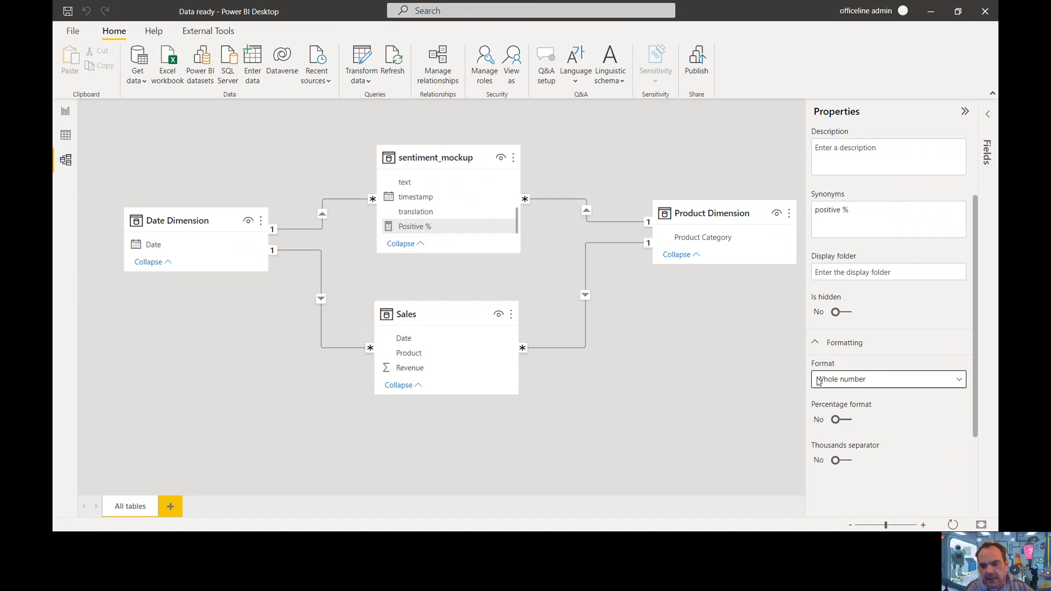
click(829, 284)
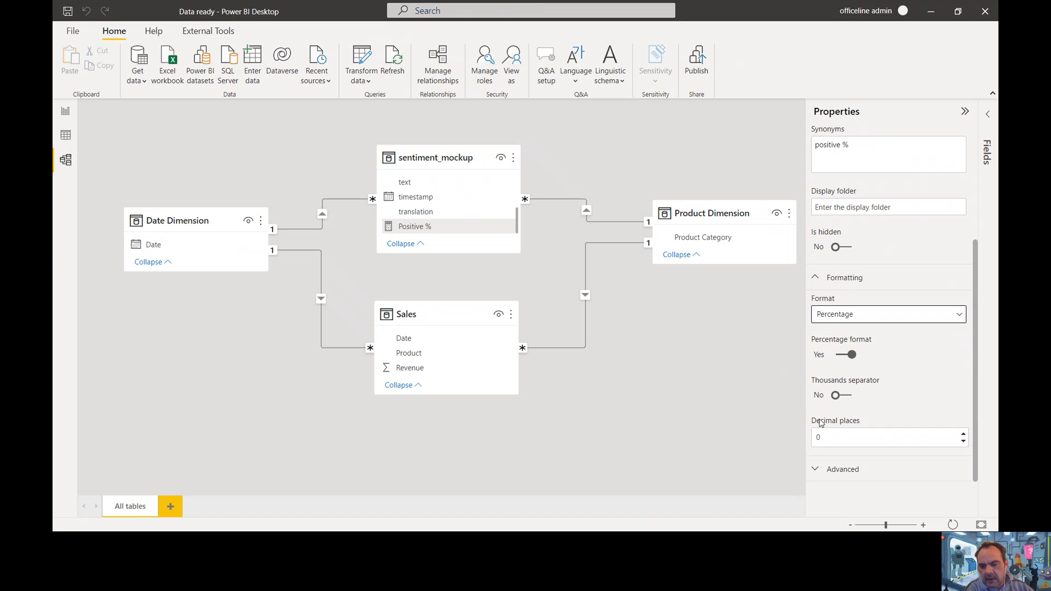
click(66, 113)
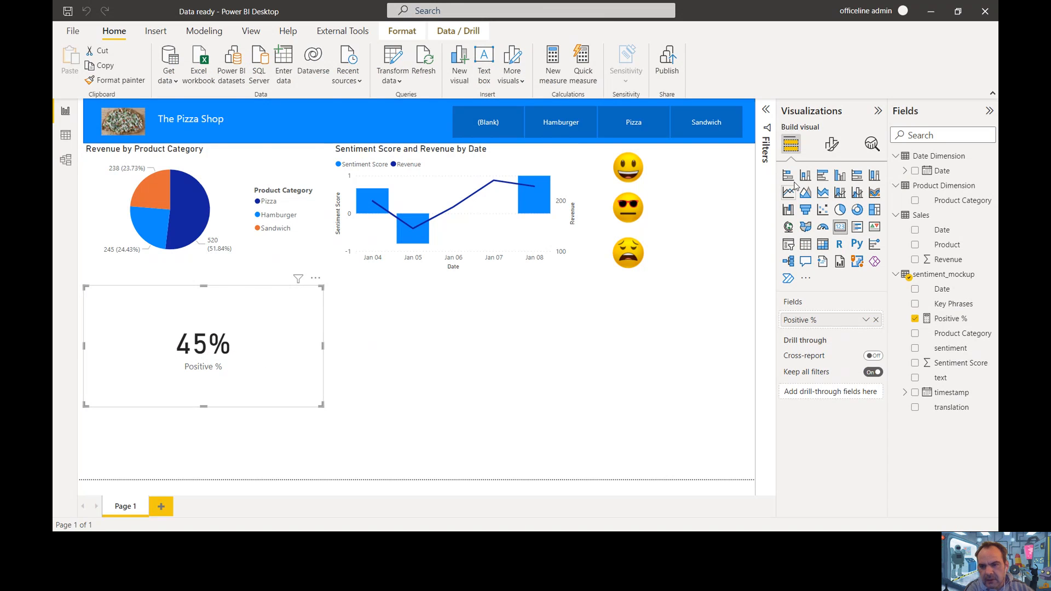
Hide the category label of the Positive % card and shrink the card to fit closely around its value.
click(831, 145)
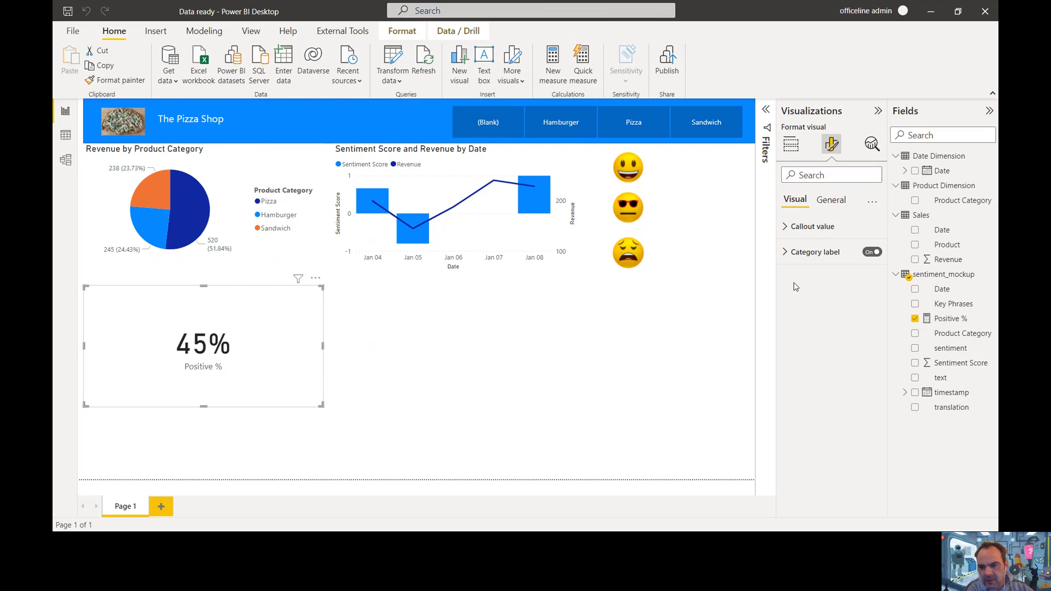
click(871, 251)
drag(321, 405, 185, 331)
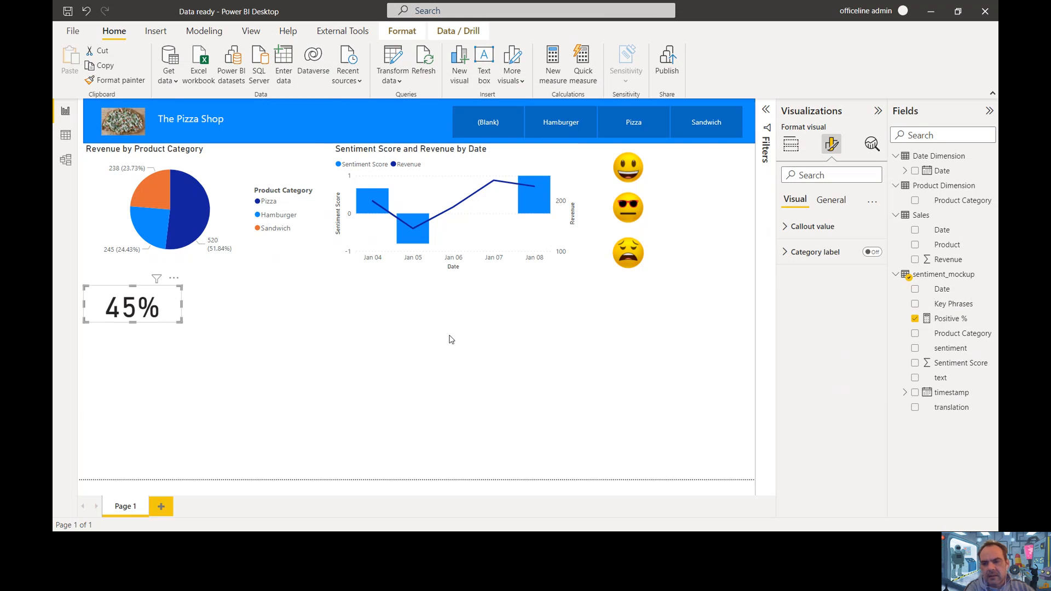
Set the callout value color of the Positive % card to the custom green #368426.
click(785, 227)
click(811, 315)
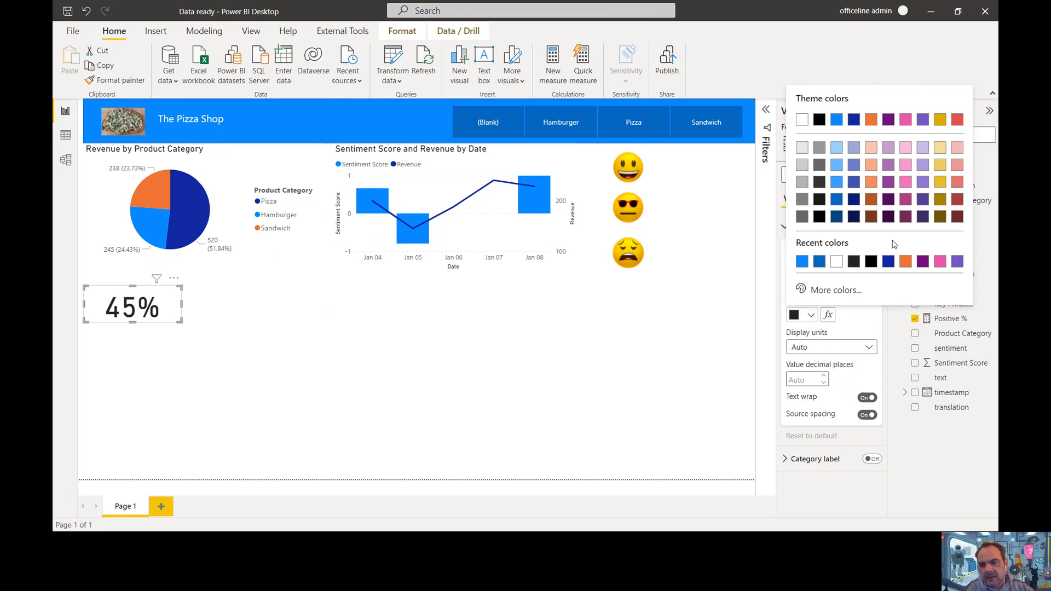
click(842, 291)
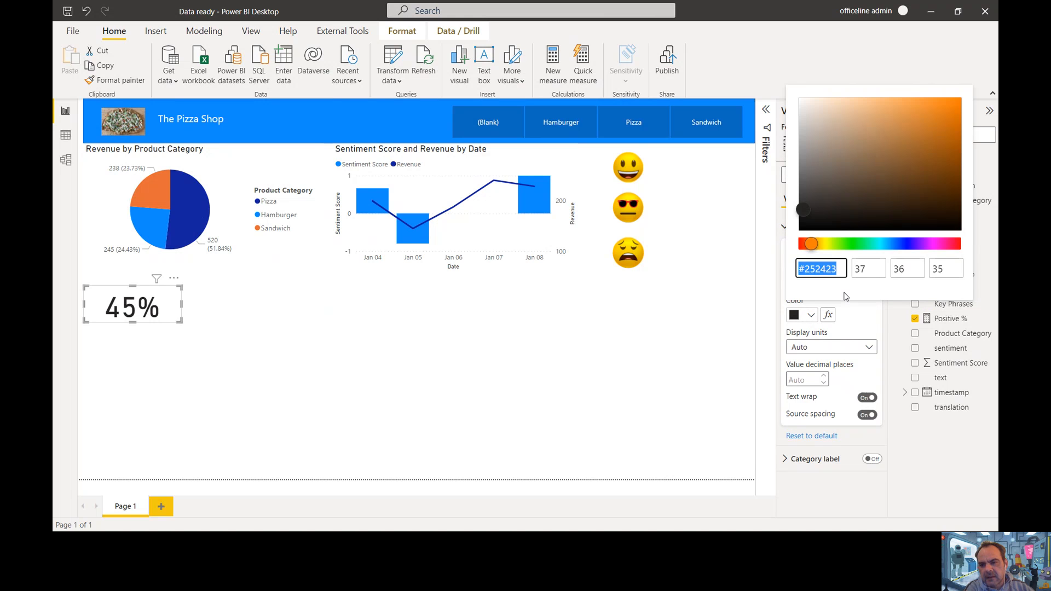
click(847, 243)
drag(886, 211, 910, 160)
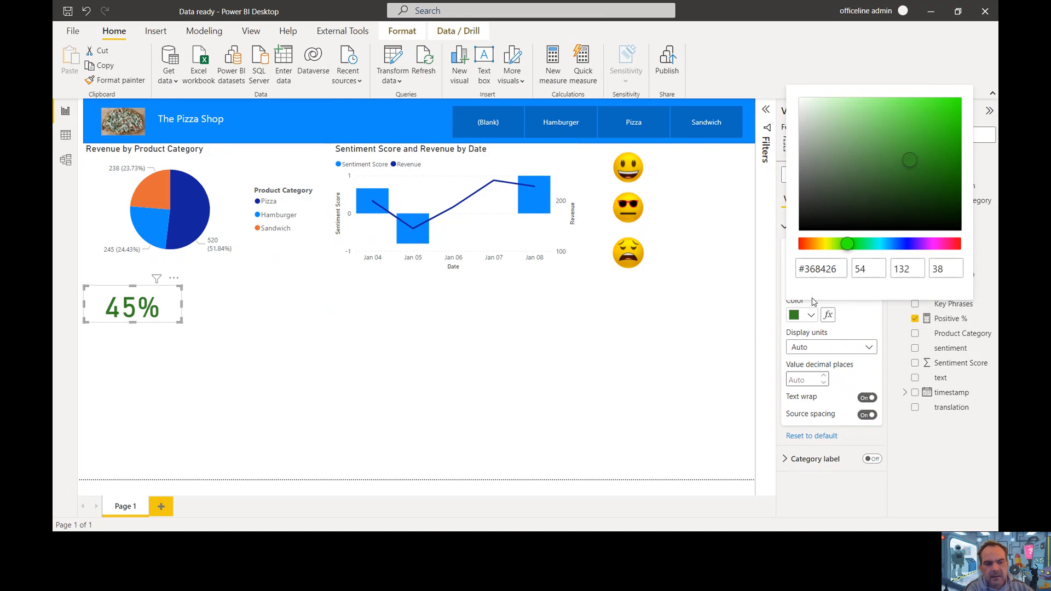
click(718, 320)
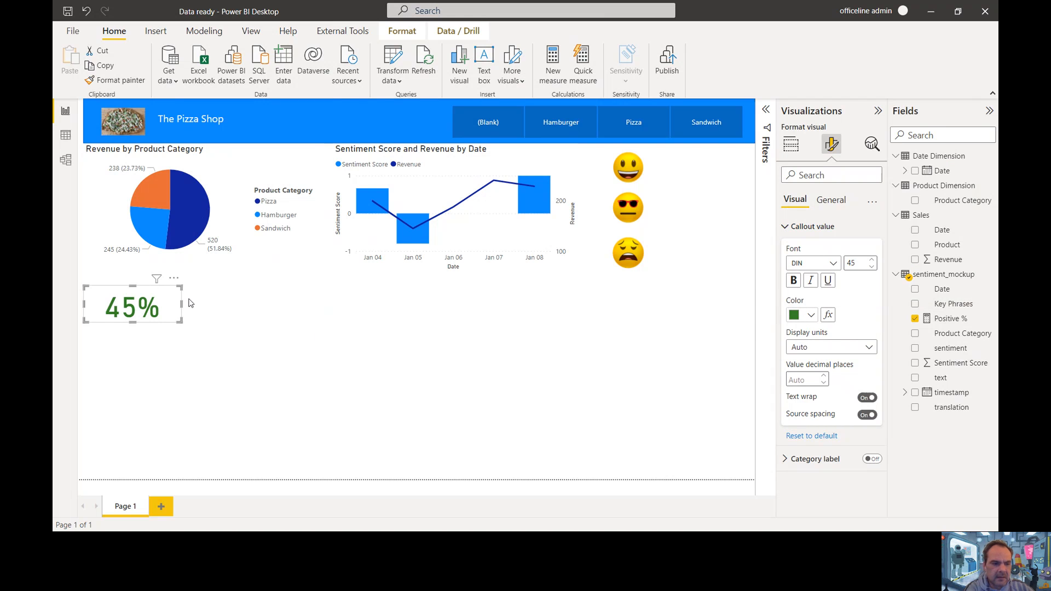
Move the Positive % card beside the smiling face and place a copy of it beside the sunglasses face.
drag(190, 303, 723, 155)
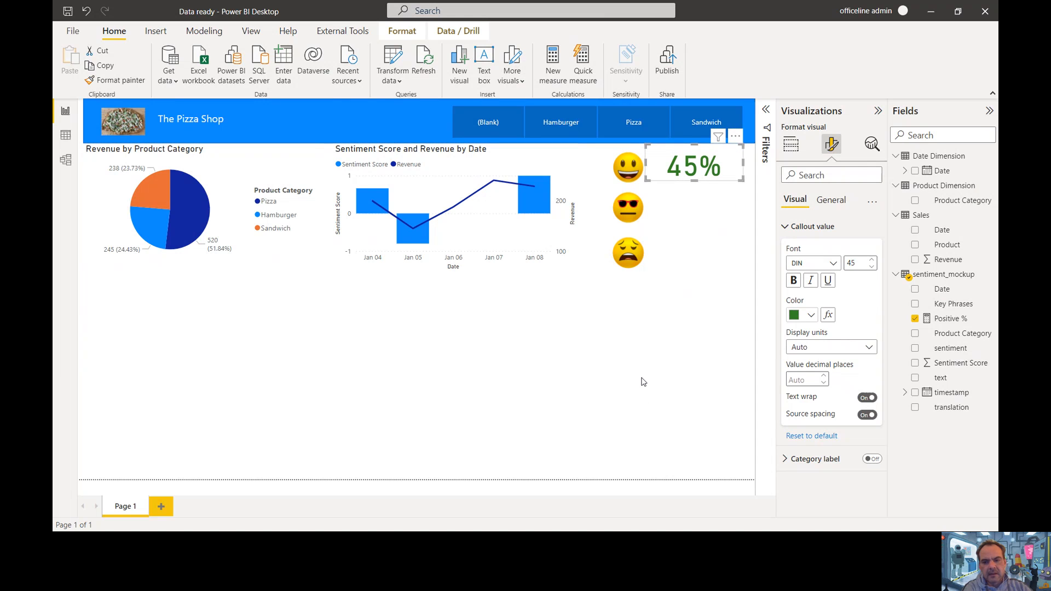
key(ctrl+c)
key(ctrl+v)
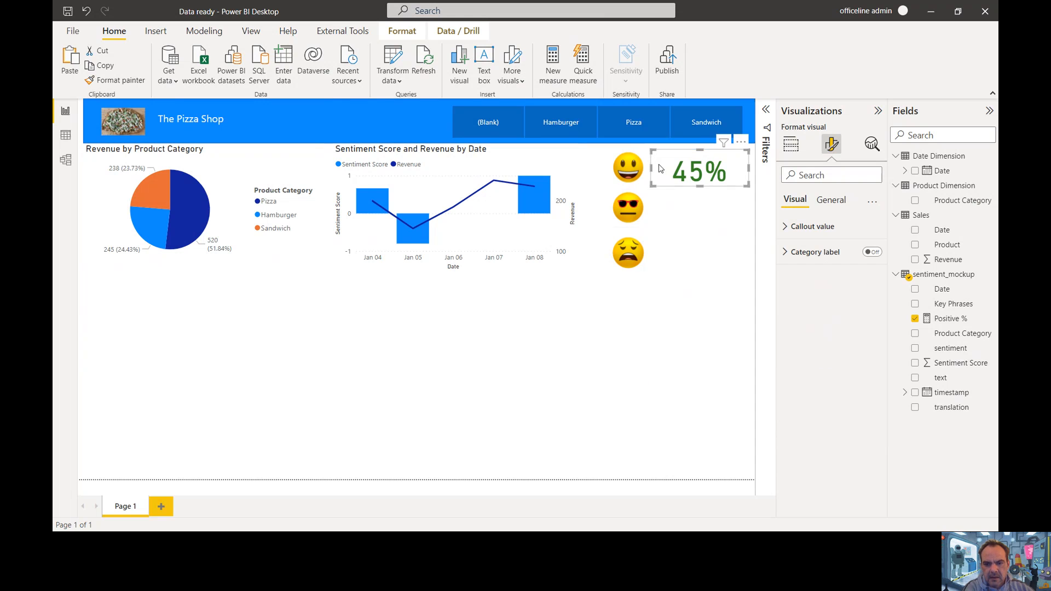
drag(659, 163, 657, 207)
click(680, 327)
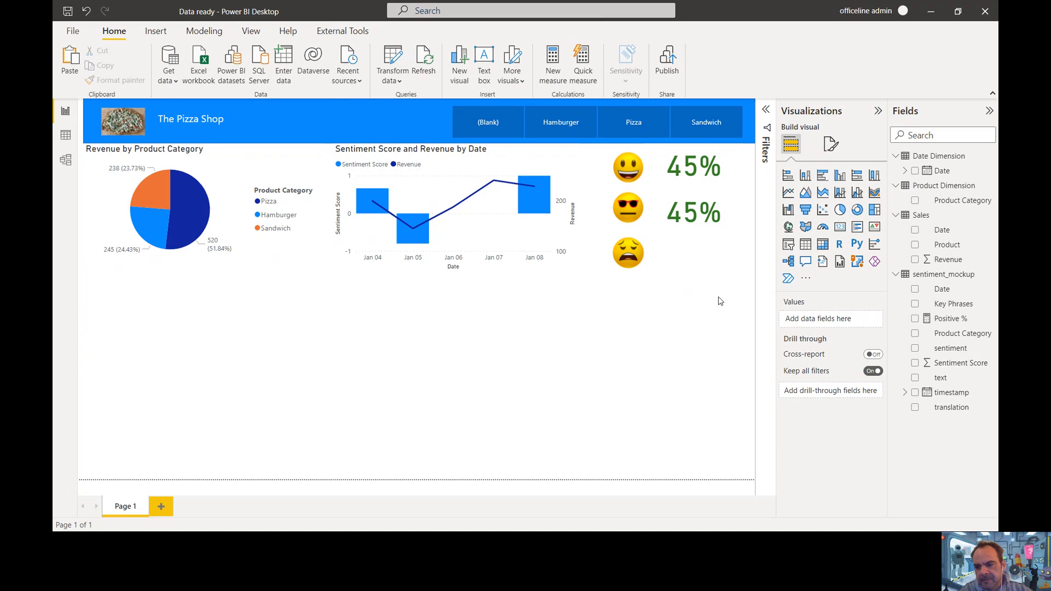
Create a new measure named Neutral % in the sentiment_mockup table.
click(989, 275)
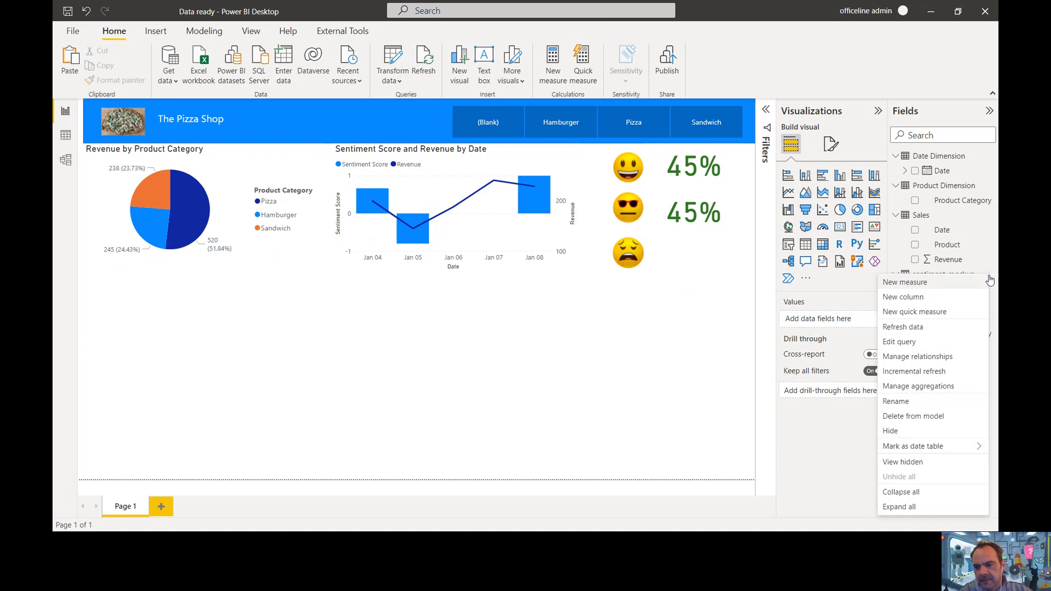
click(945, 284)
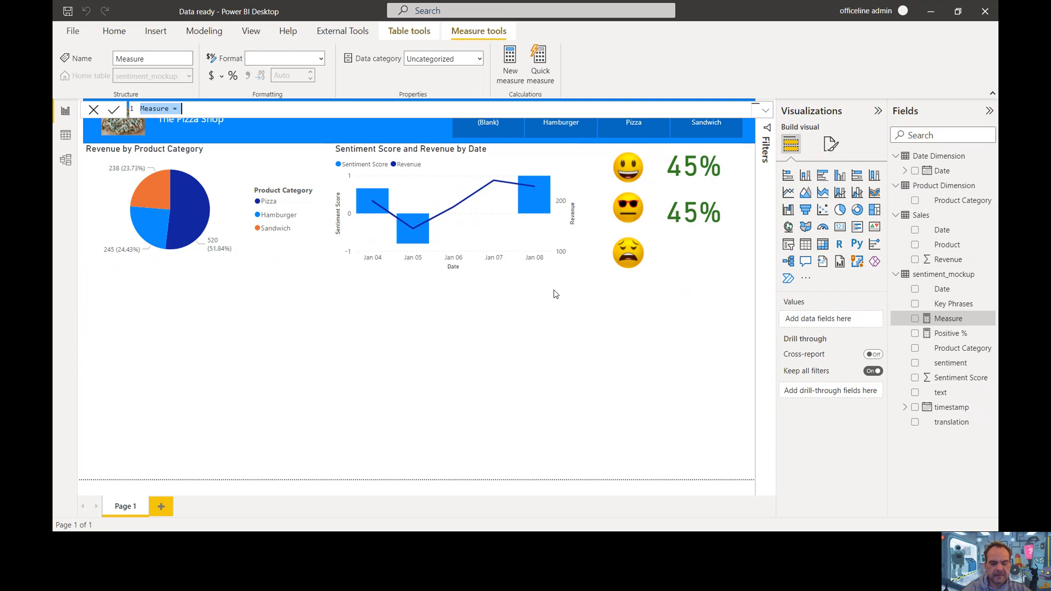
text(Neutral %)
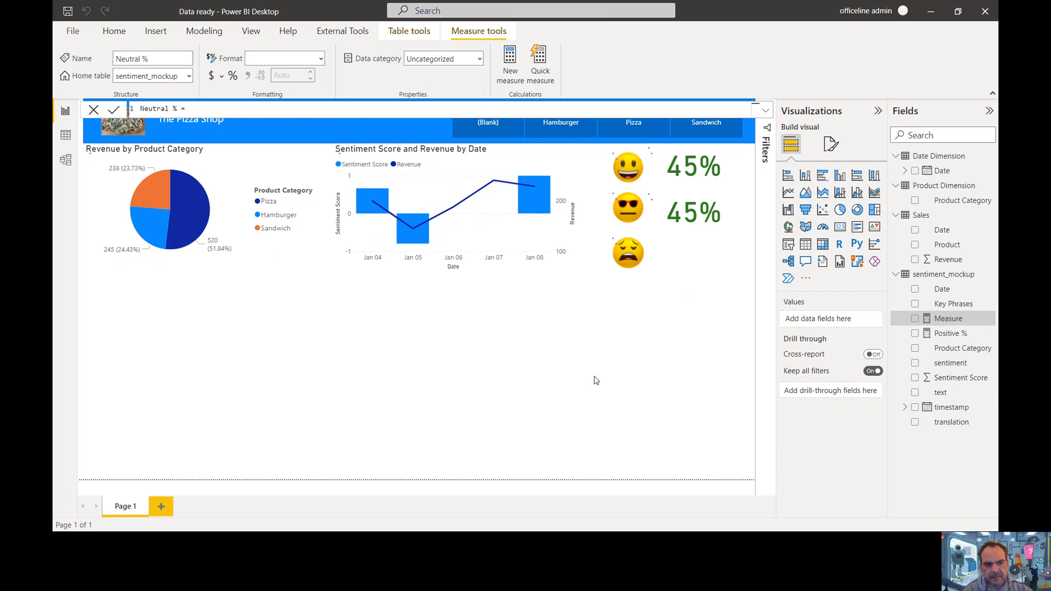
Copy the complete Positive % measure formula and paste it over the formula of the Neutral % measure.
click(937, 334)
drag(268, 131, 131, 108)
mouse_move(187, 244)
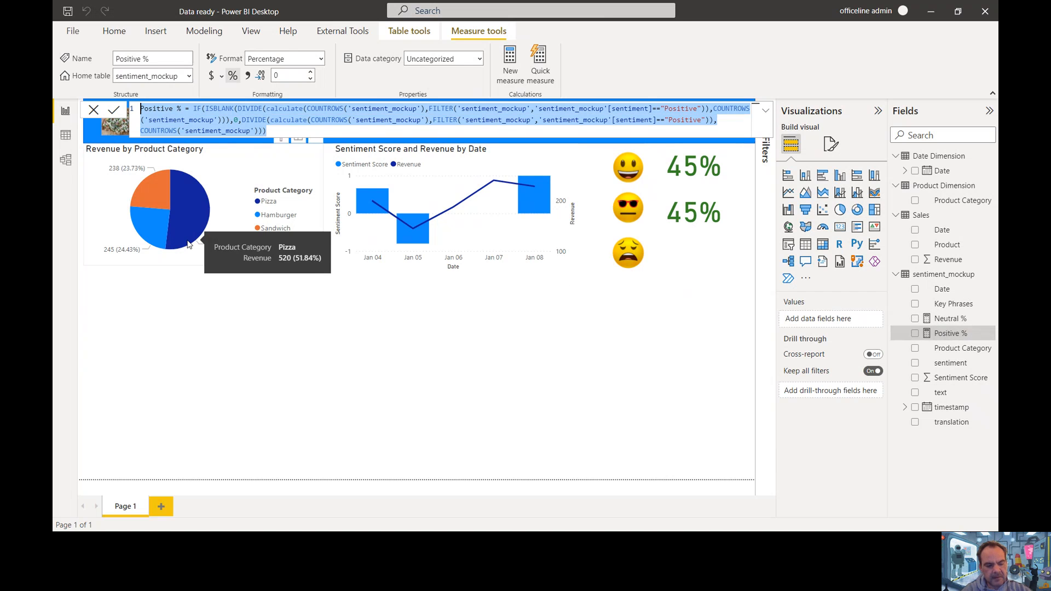
click(940, 319)
click(219, 107)
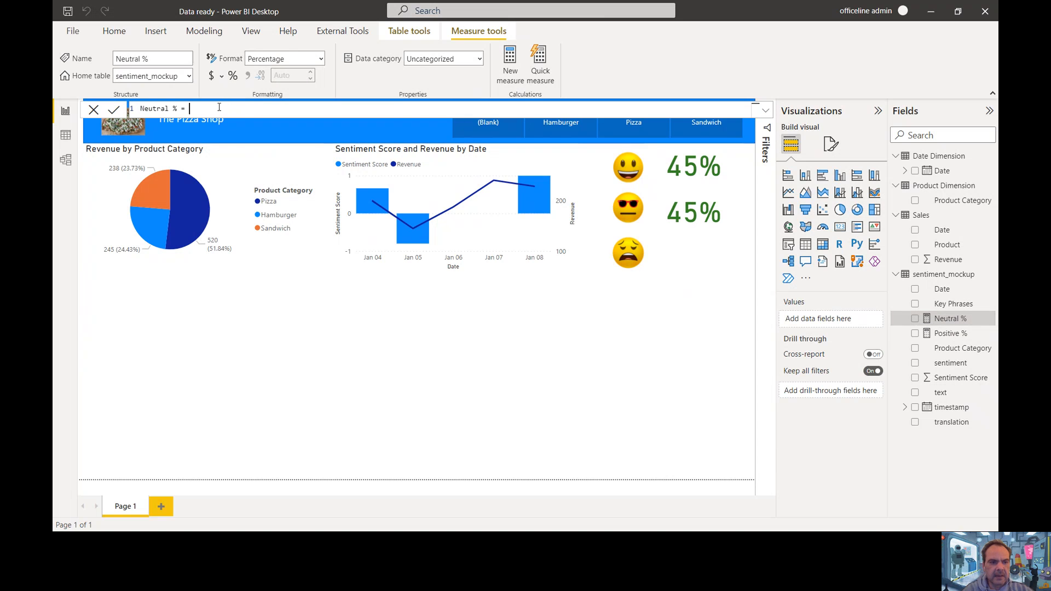
key(ctrl+a)
key(ctrl+v)
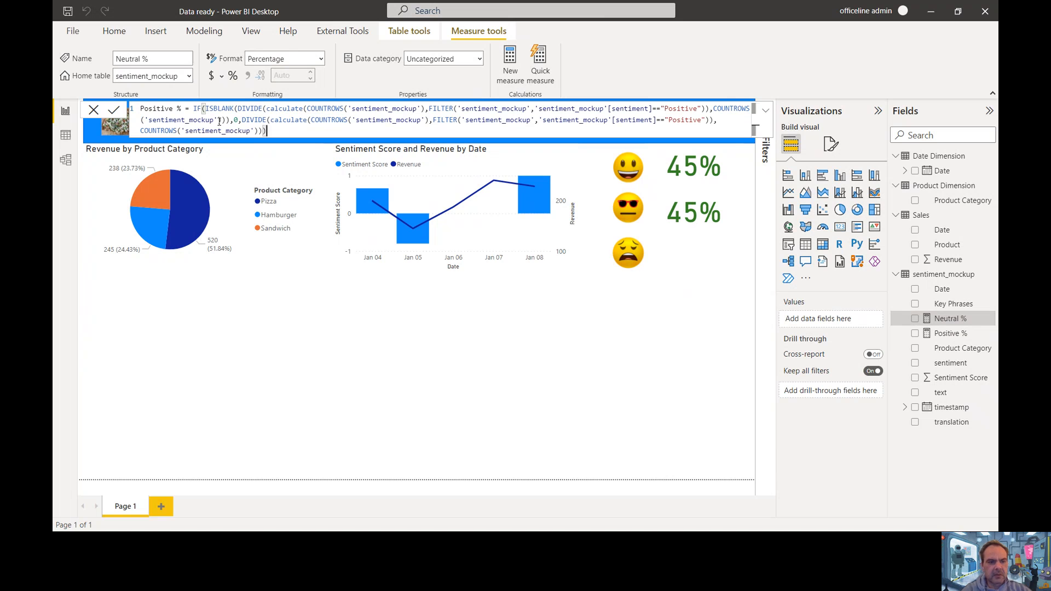
Replace Positive with Neutral in the pasted formula's measure name and both sentiment filter conditions, and commit the Neutral % measure.
double_click(149, 109)
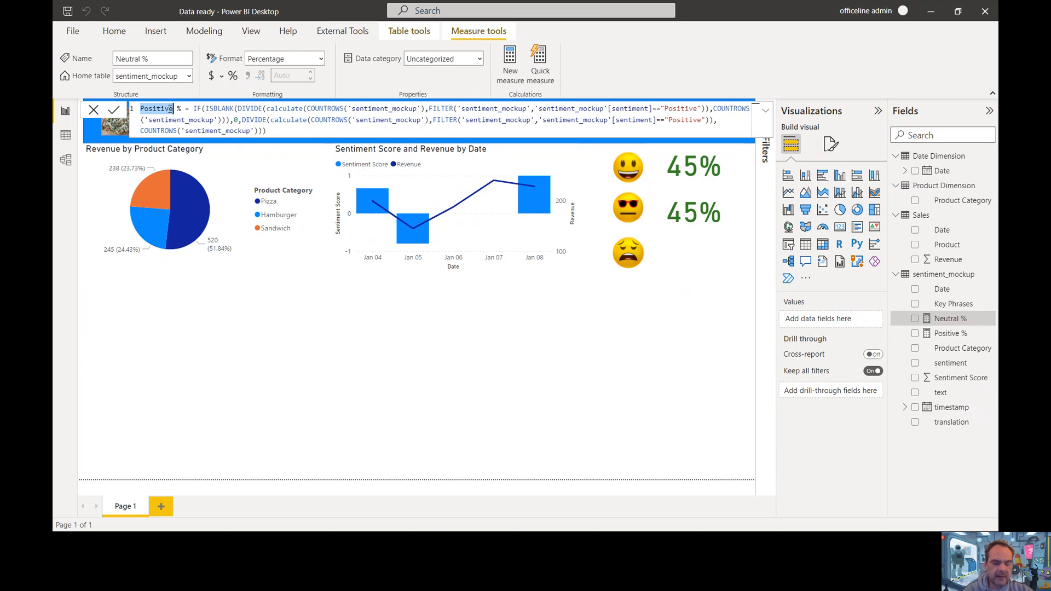
text(Neutral)
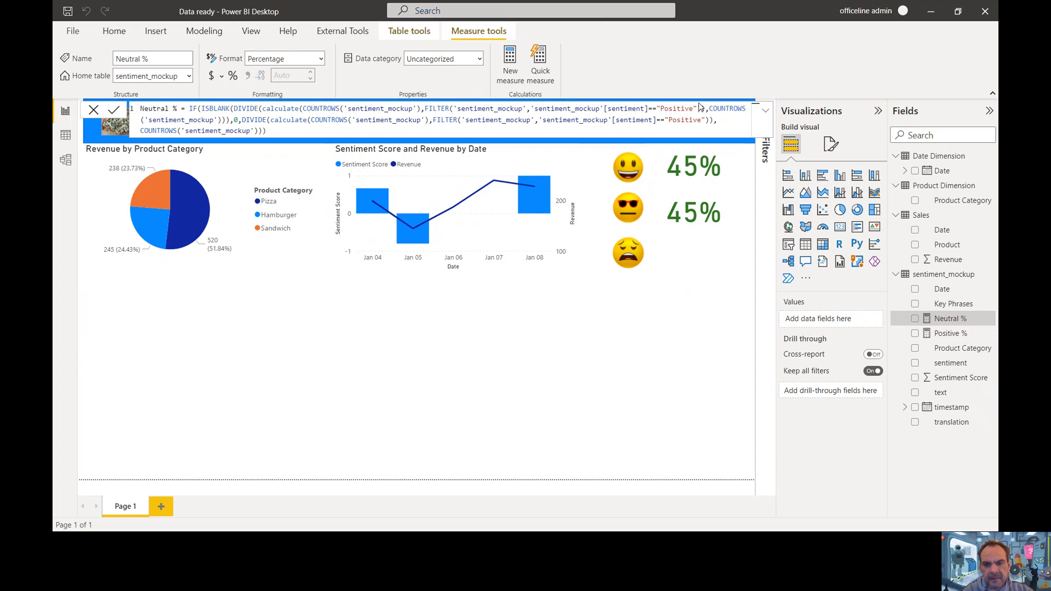
double_click(682, 108)
text(Neutral)
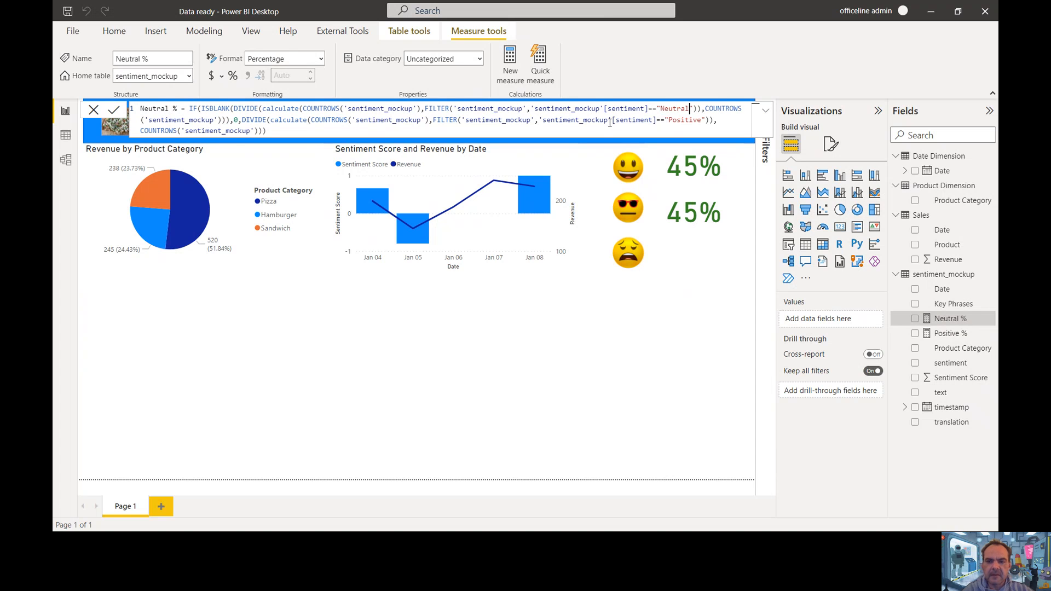
double_click(681, 120)
text(Neutral)
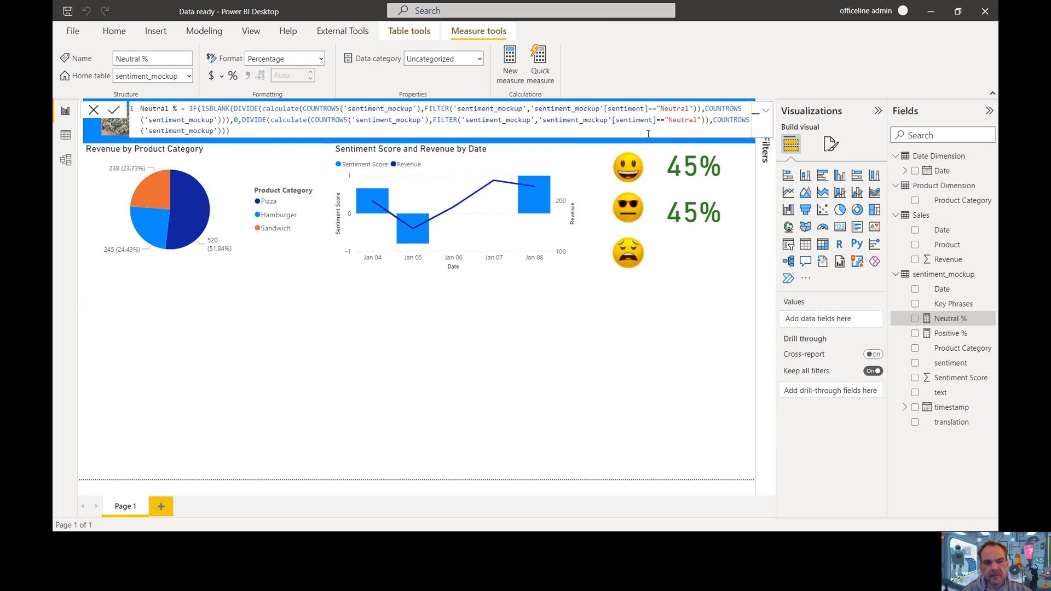
click(629, 130)
key(Return)
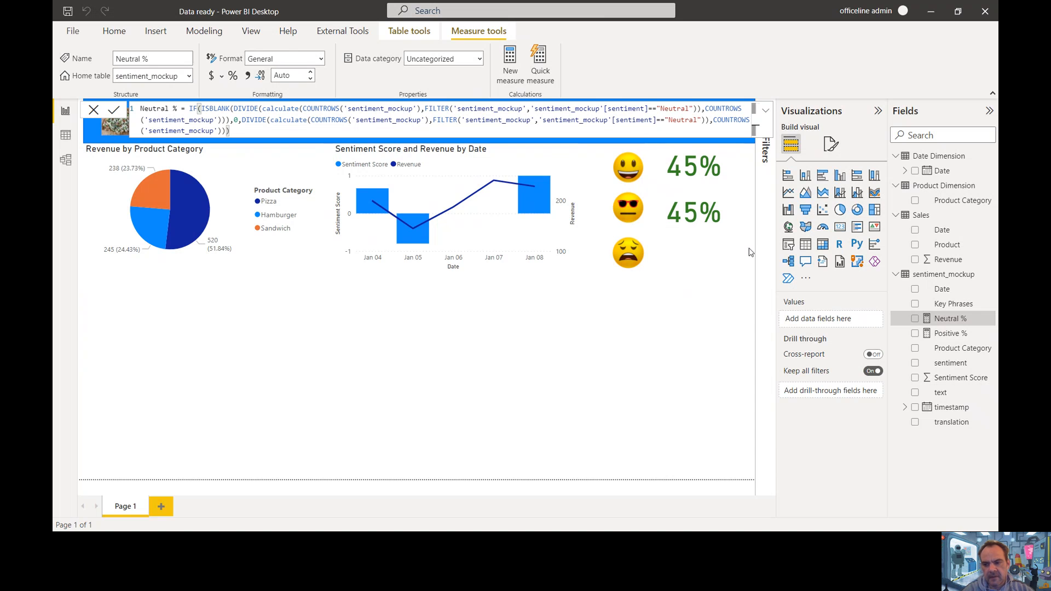
Create another measure in the sentiment_mockup table from the copied Positive % formula and rename it Negative %.
click(990, 275)
click(906, 282)
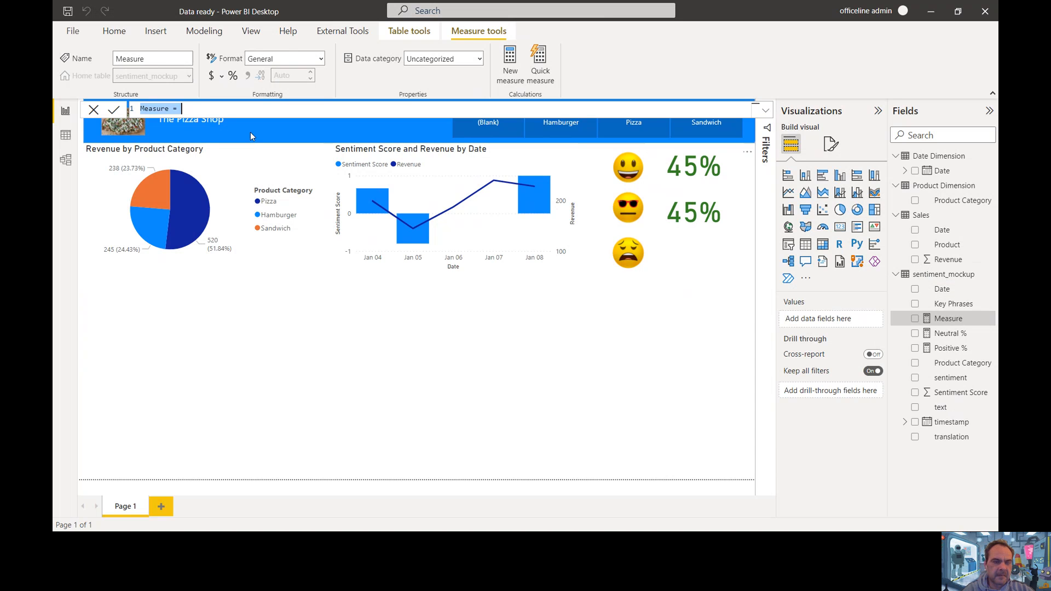
key(ctrl+v)
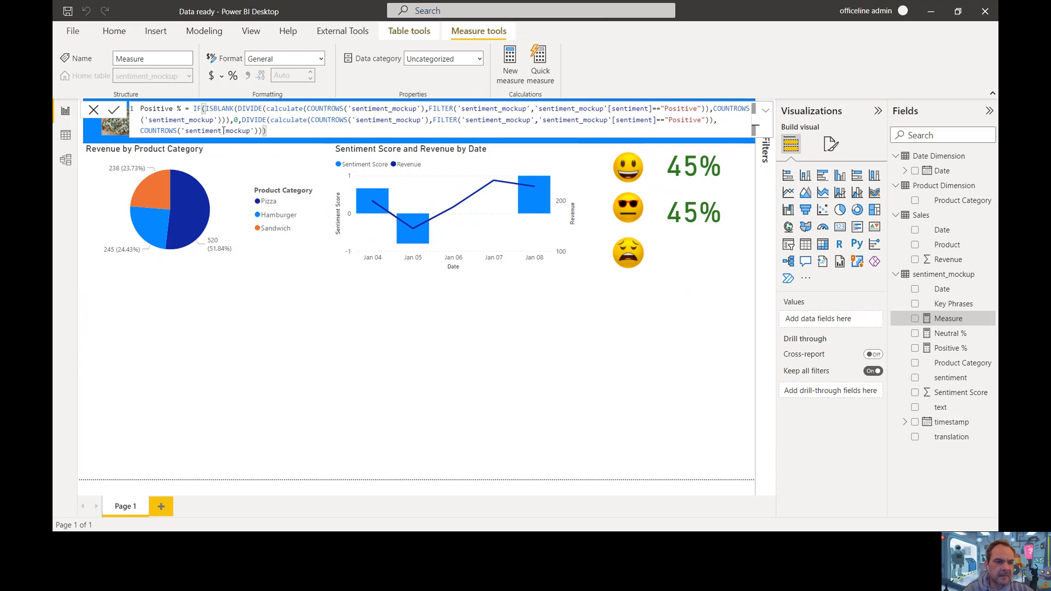
double_click(161, 110)
text(Negative)
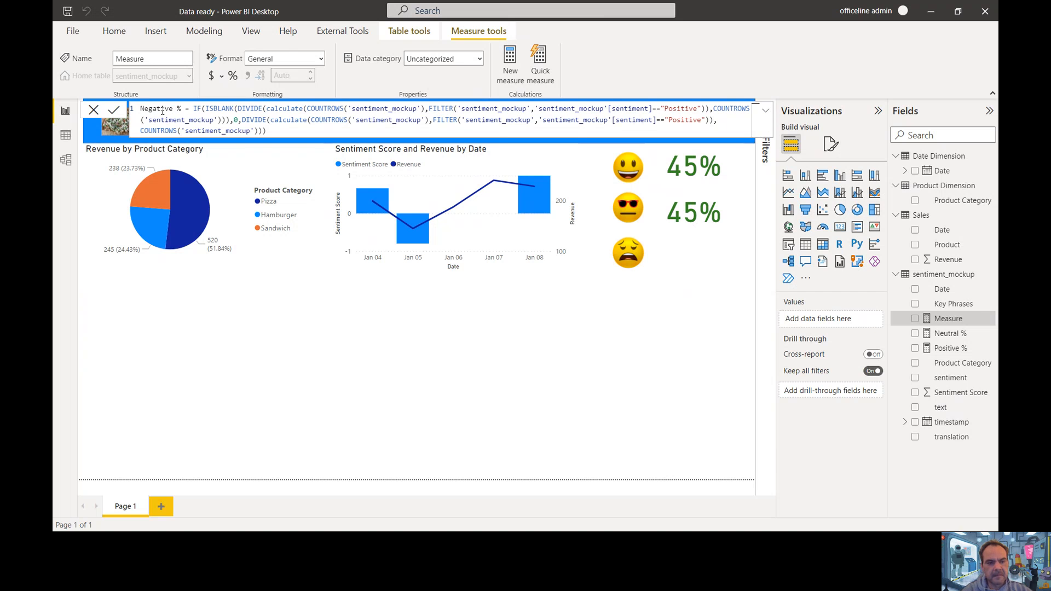
Change both sentiment filter conditions in the Negative % formula to "Negative" and commit the measure.
click(680, 108)
double_click(682, 109)
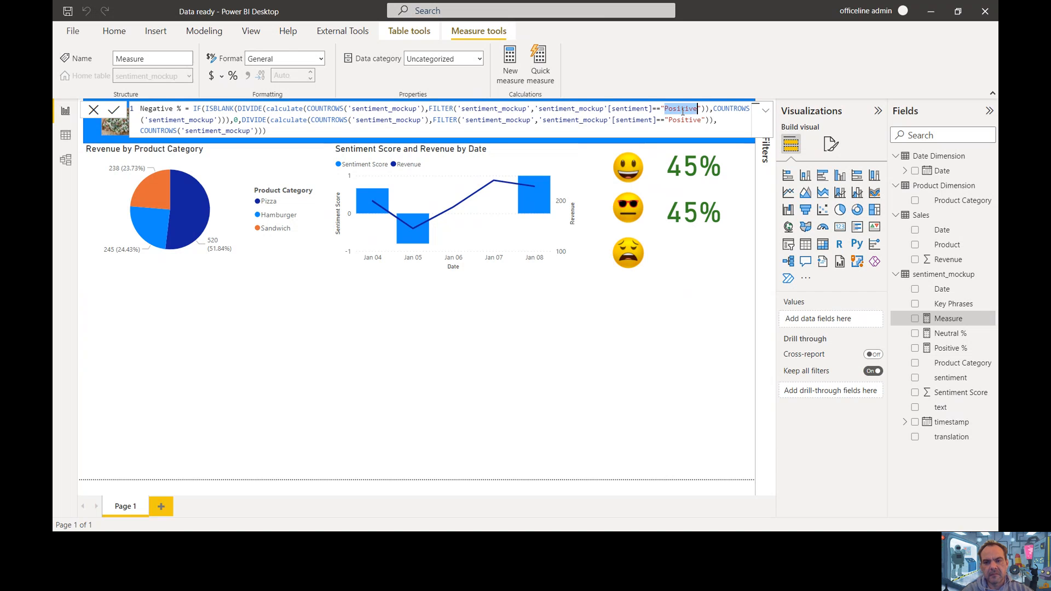
text(Negative)
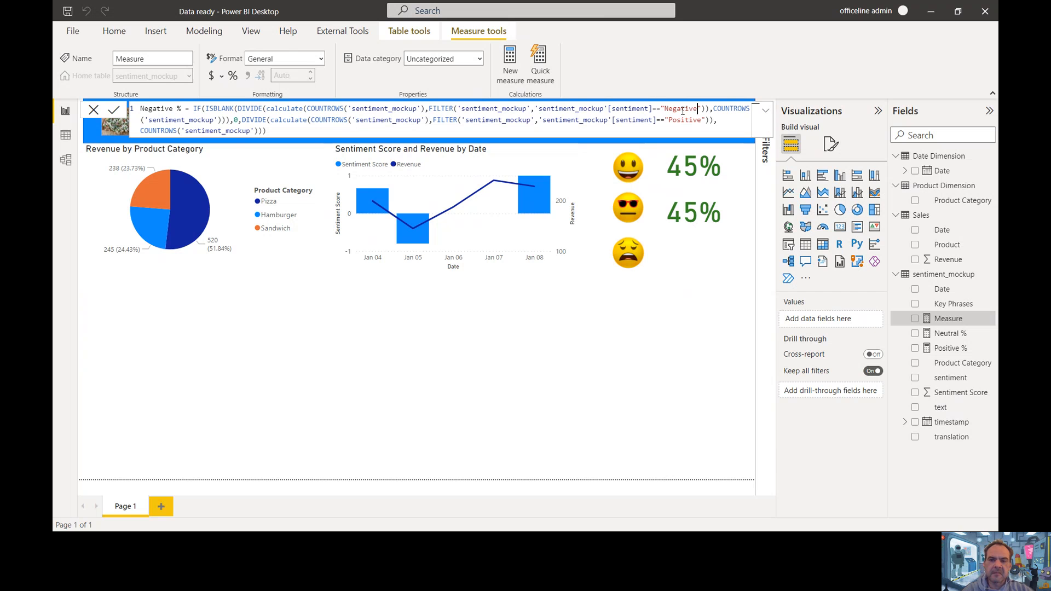
double_click(679, 118)
text(Negative)
key(Return)
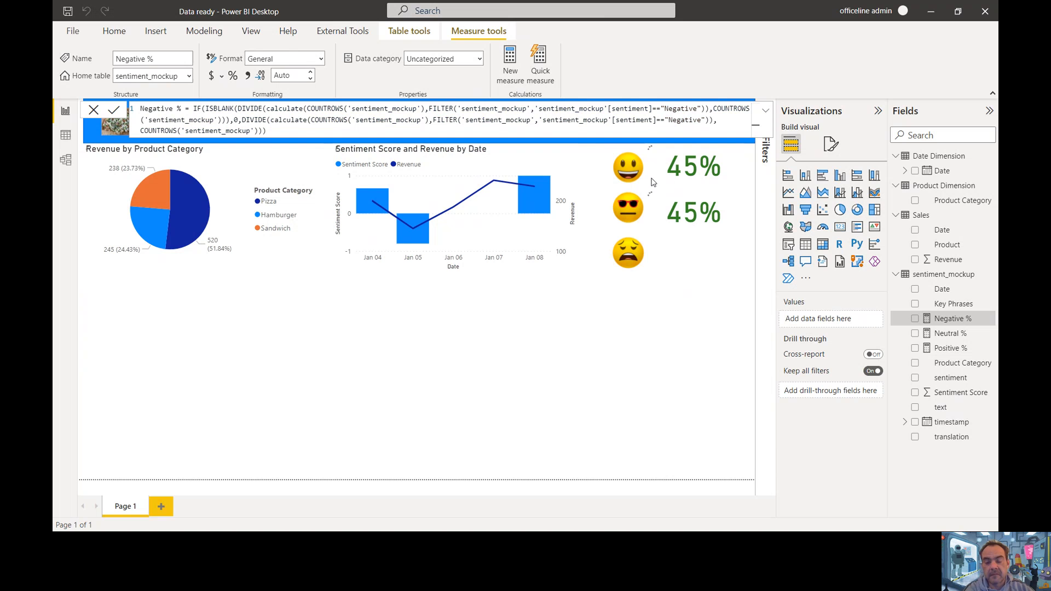
Make the card beside the sunglasses face show Neutral % and set its callout value to the base dark yellow theme color.
click(712, 205)
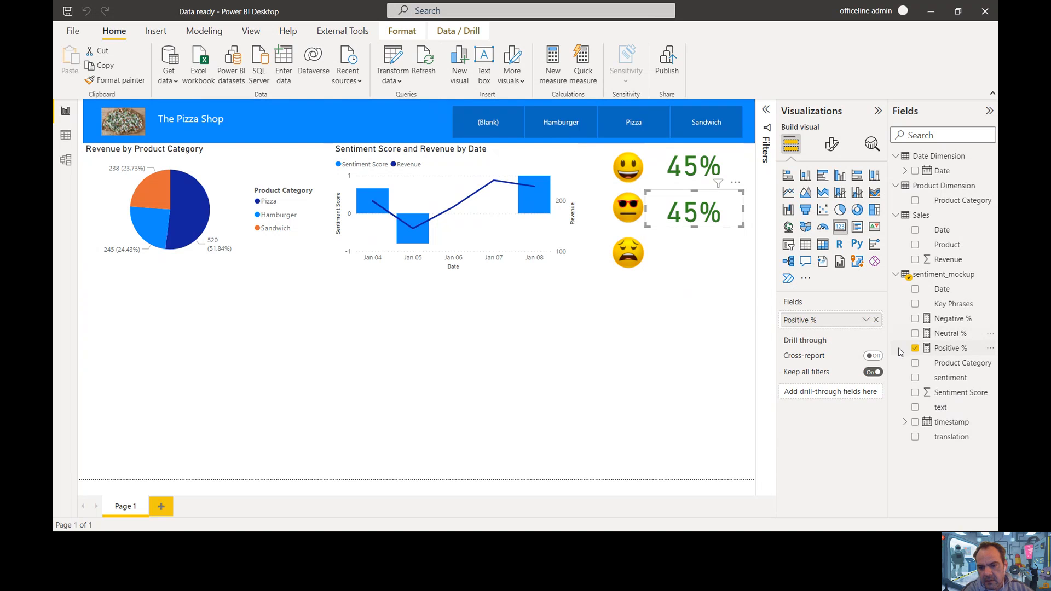
drag(940, 334, 824, 321)
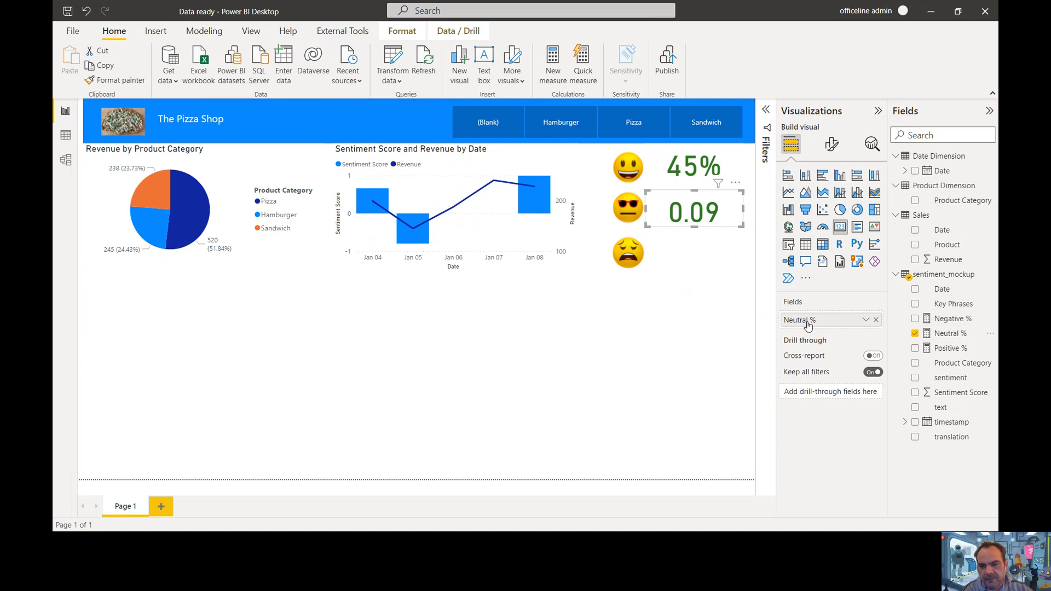
click(831, 149)
click(795, 227)
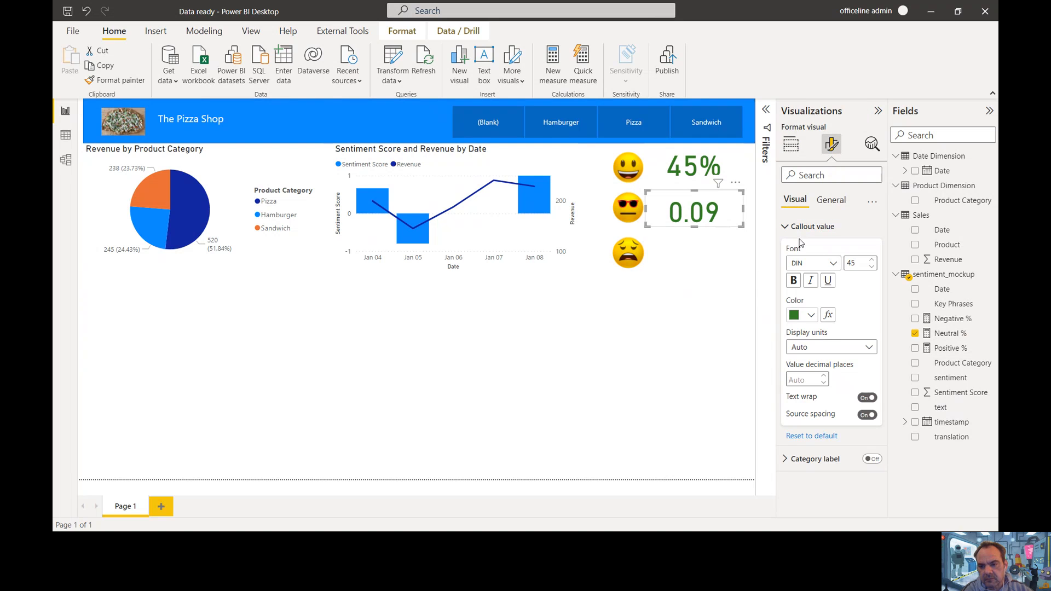
click(815, 316)
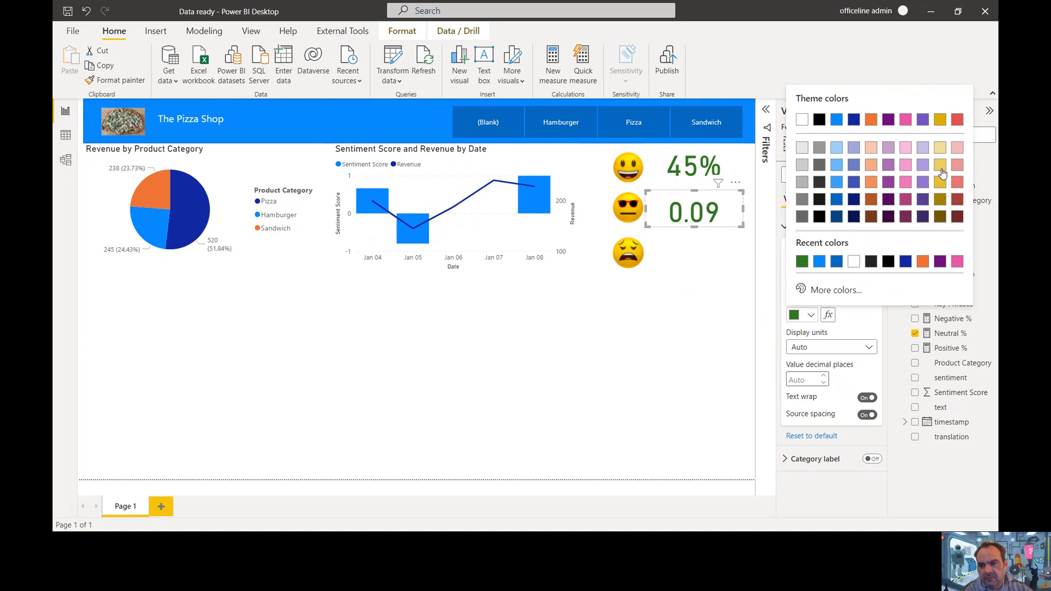
click(939, 119)
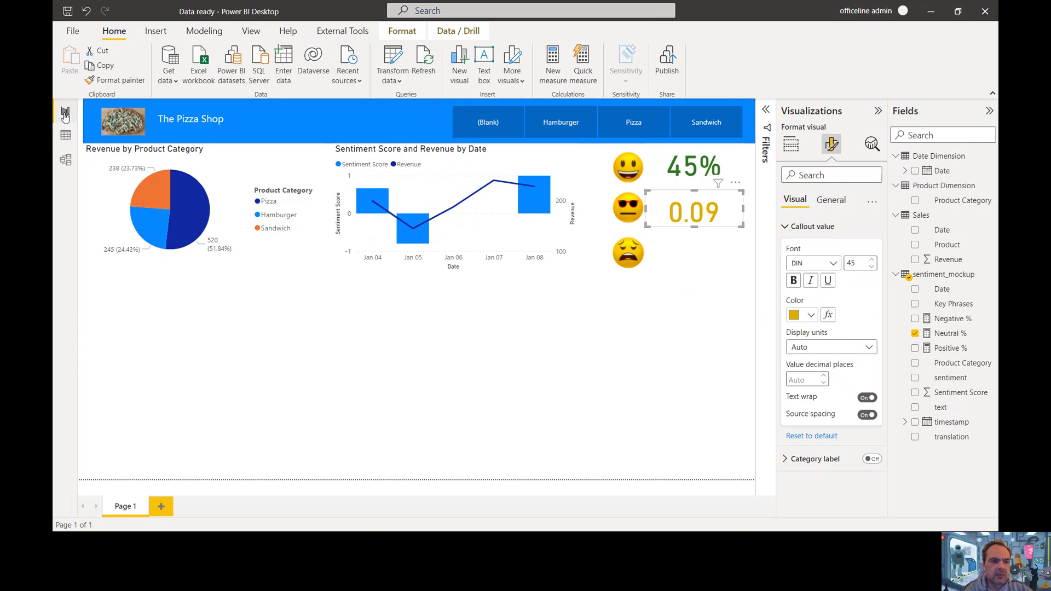
In the model view, format the Negative % measure as Percentage with 0 decimal places.
click(66, 159)
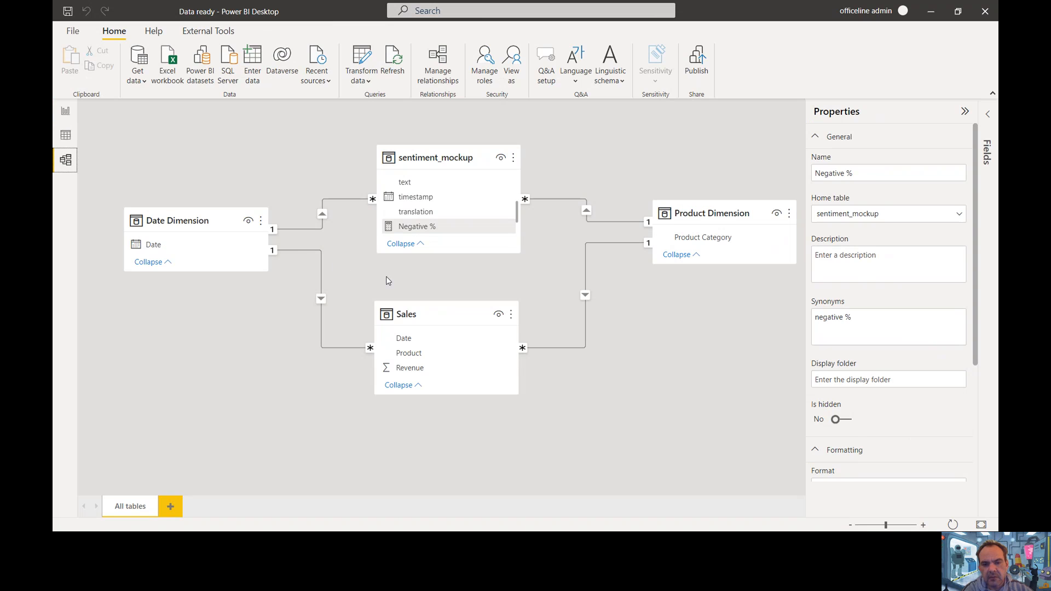
scroll(881, 356, down, 2)
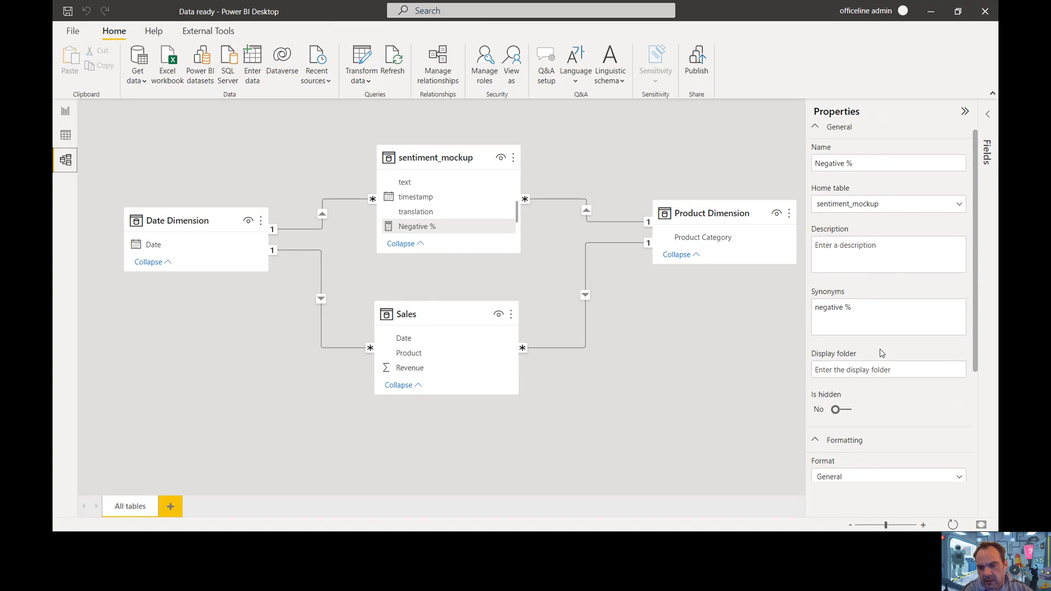
click(869, 382)
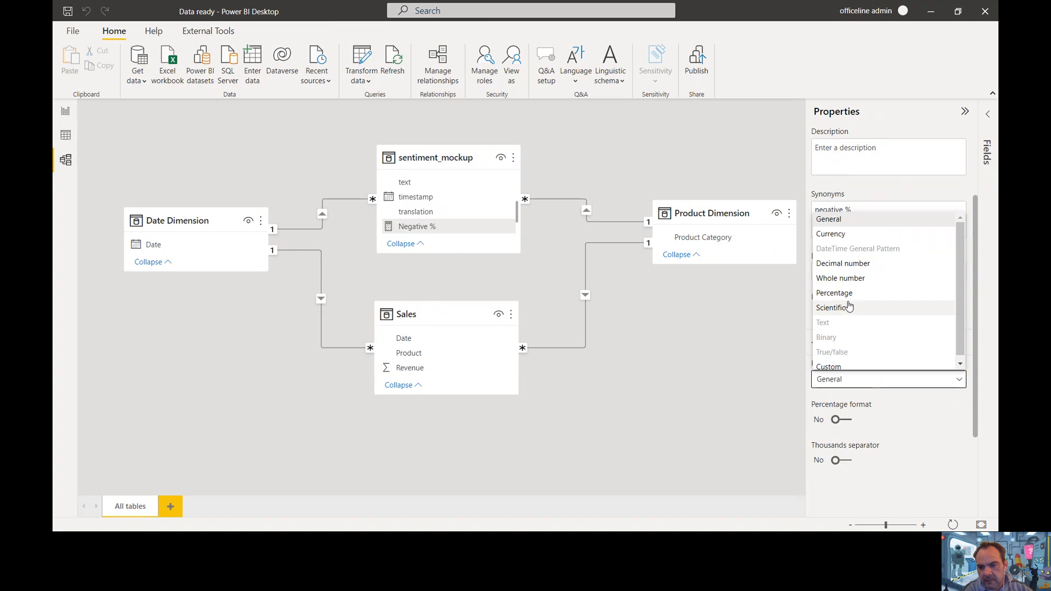
click(837, 294)
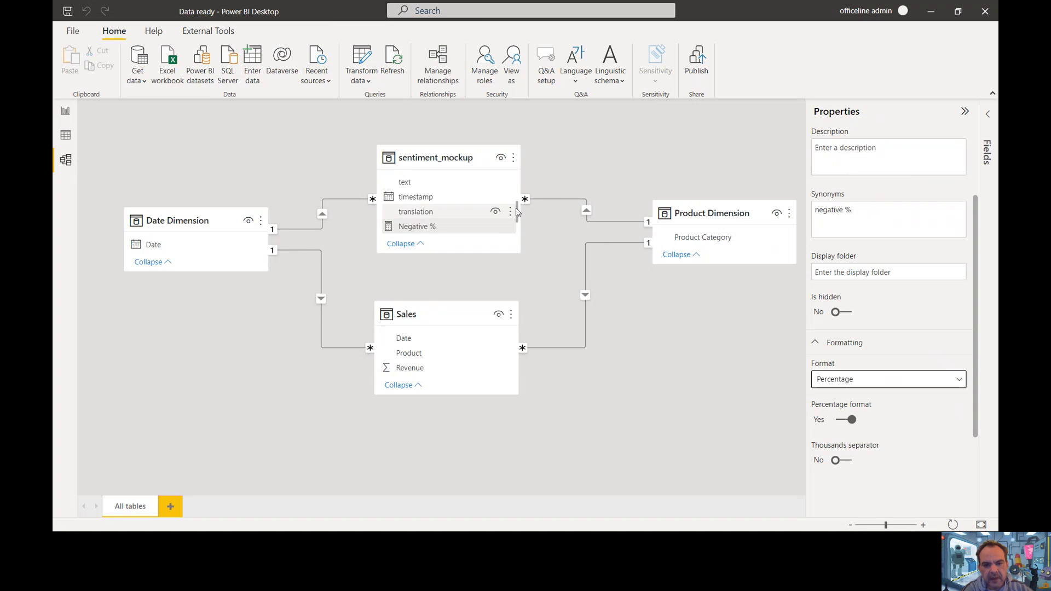
drag(517, 213, 517, 225)
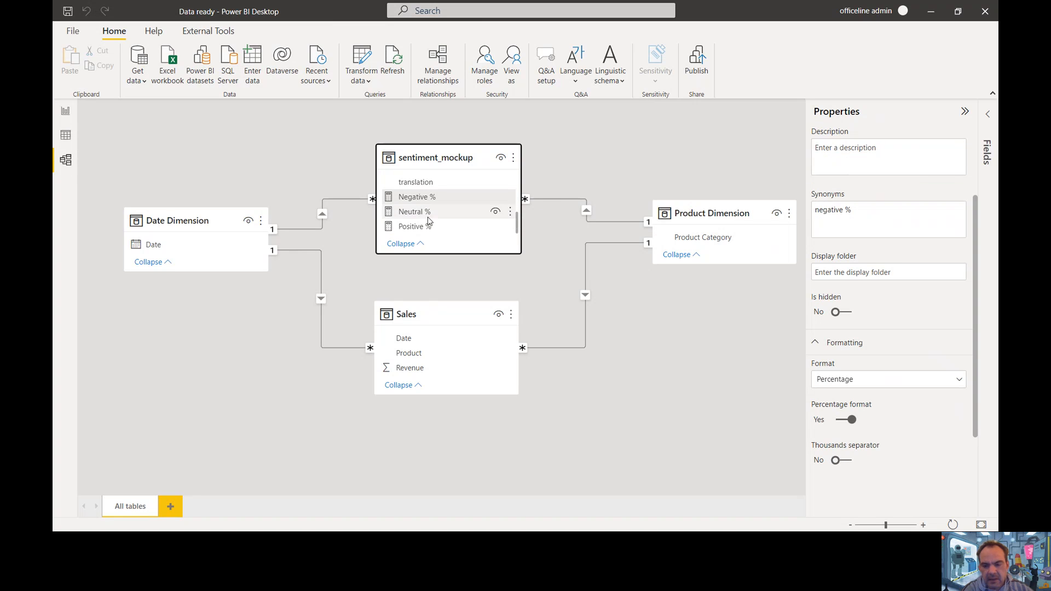
scroll(847, 403, down, 2)
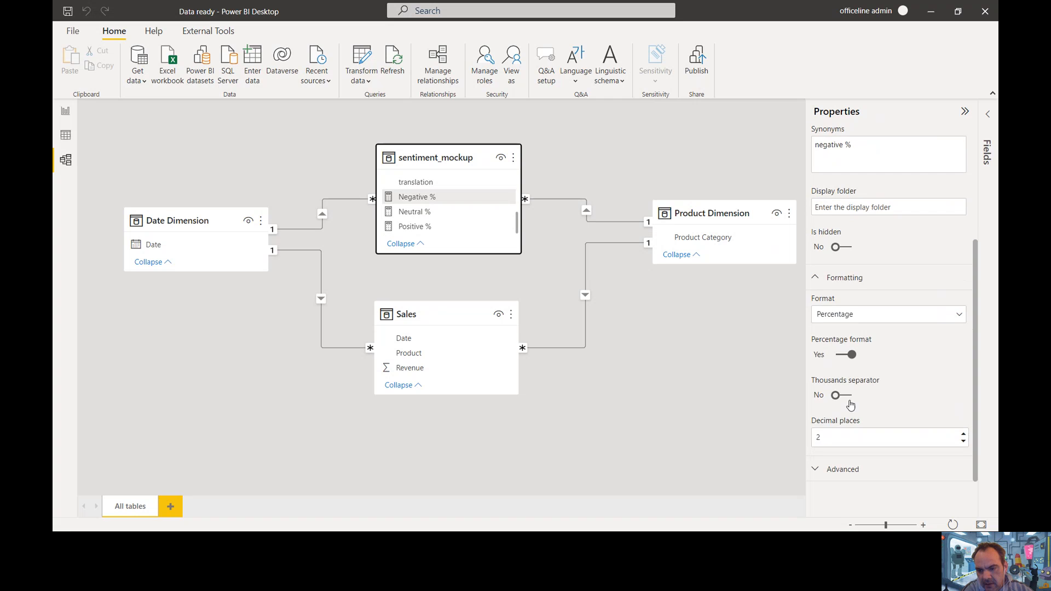
click(826, 439)
drag(823, 440, 806, 439)
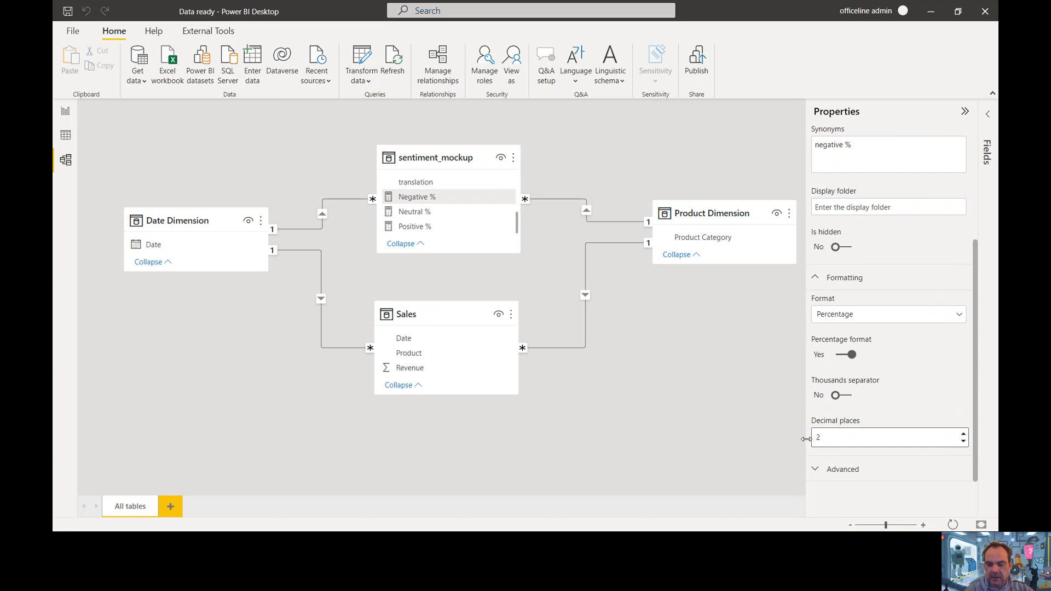
text(0)
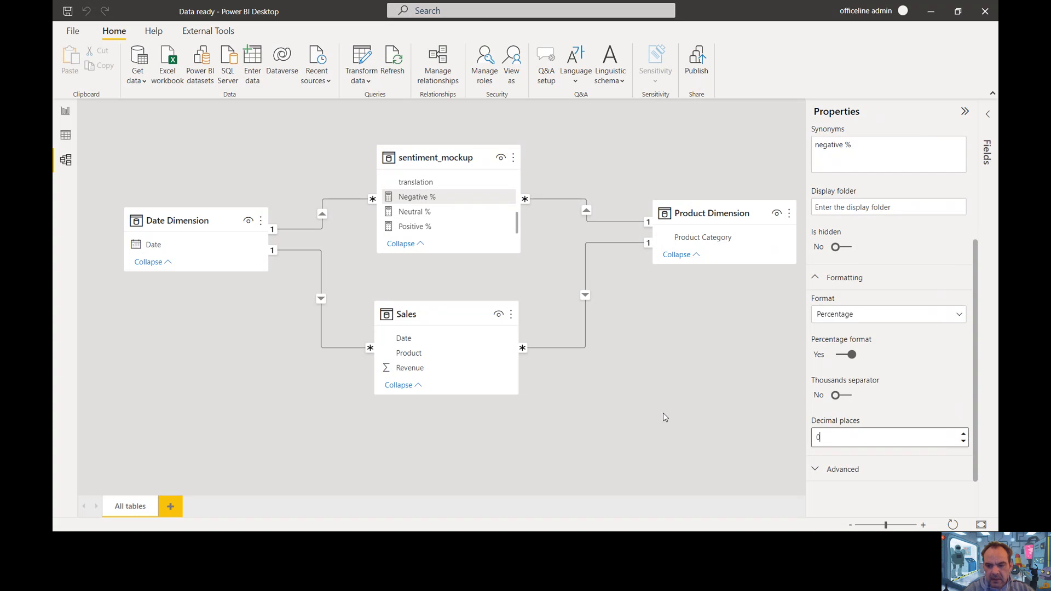
Format the Neutral % measure of the sentiment_mockup table as Percentage with 0 decimal places.
click(414, 217)
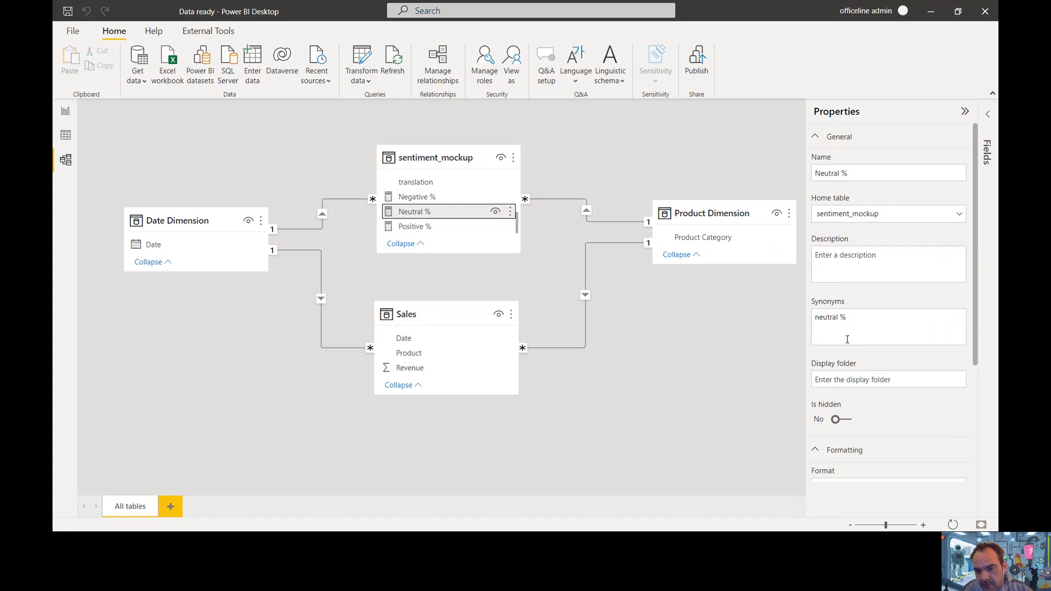
scroll(849, 376, down, 3)
click(846, 326)
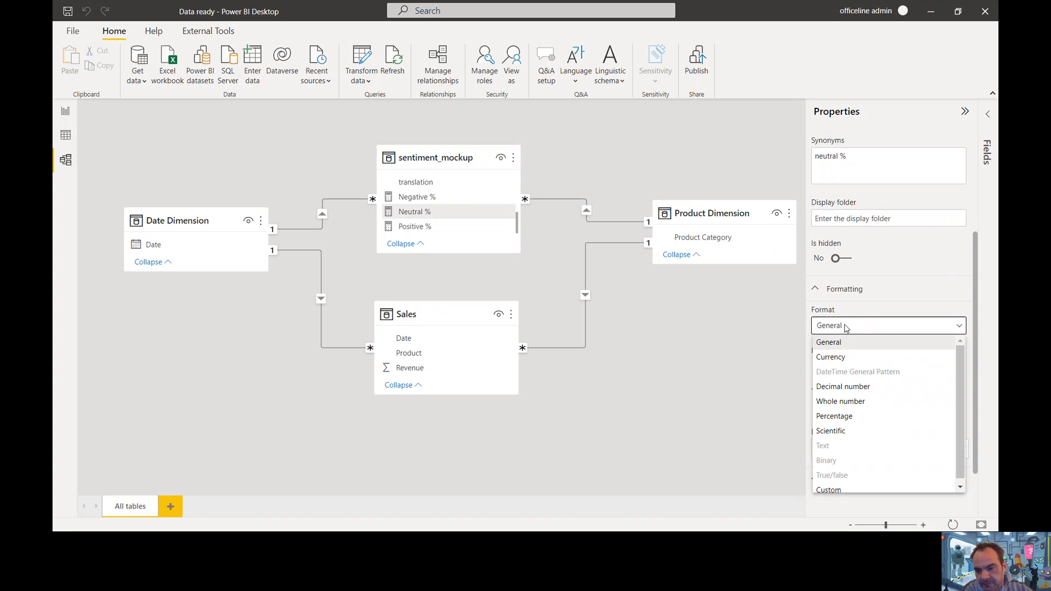
click(835, 416)
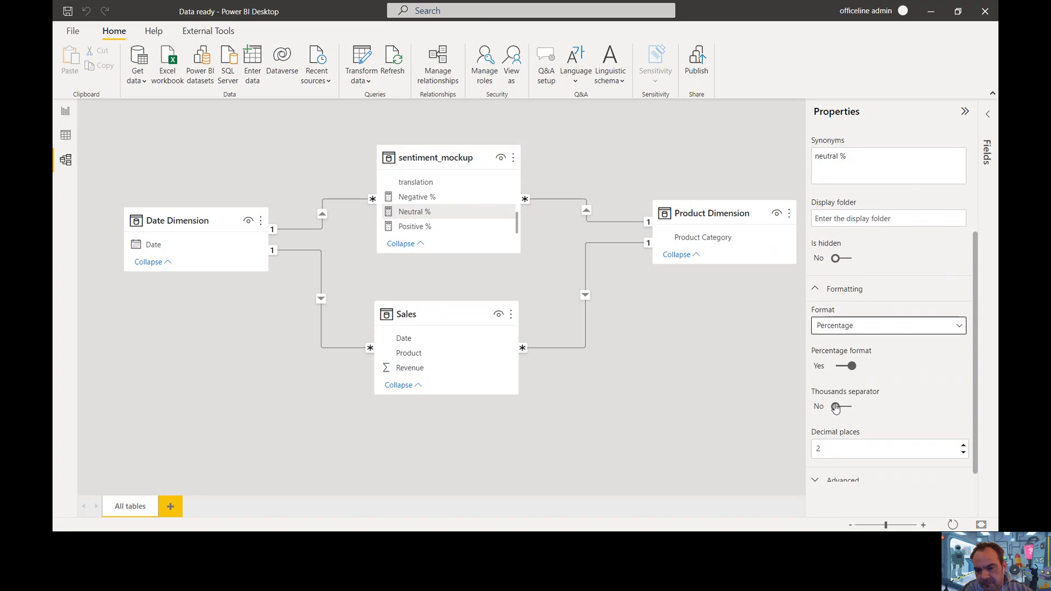
drag(832, 446, 814, 447)
key(BackSpace)
text(0)
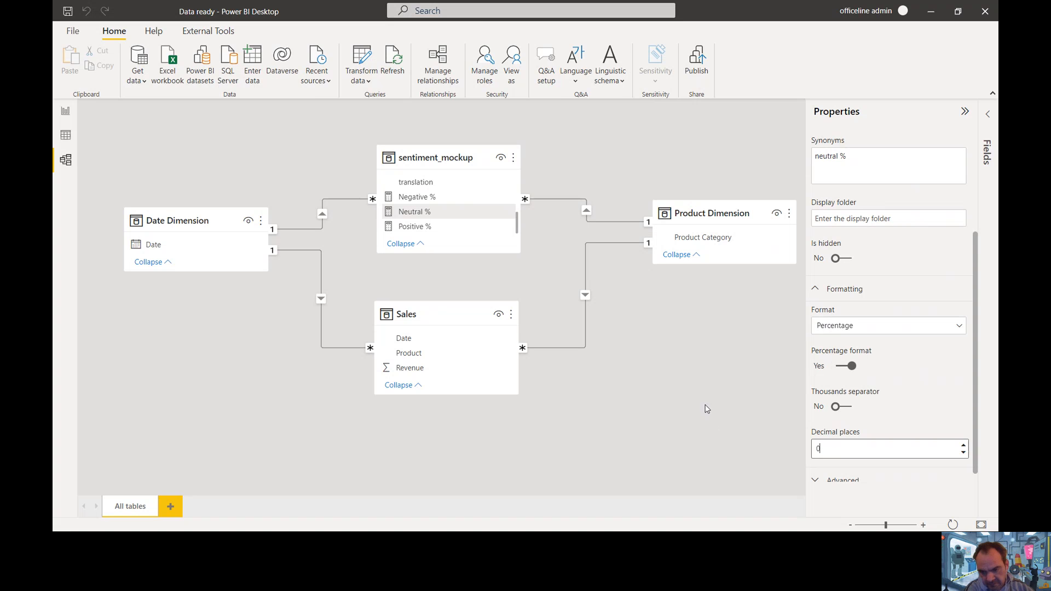
Back in the report, place a copy of the Neutral % card beside the crying face and open the copy's field assignment.
click(65, 112)
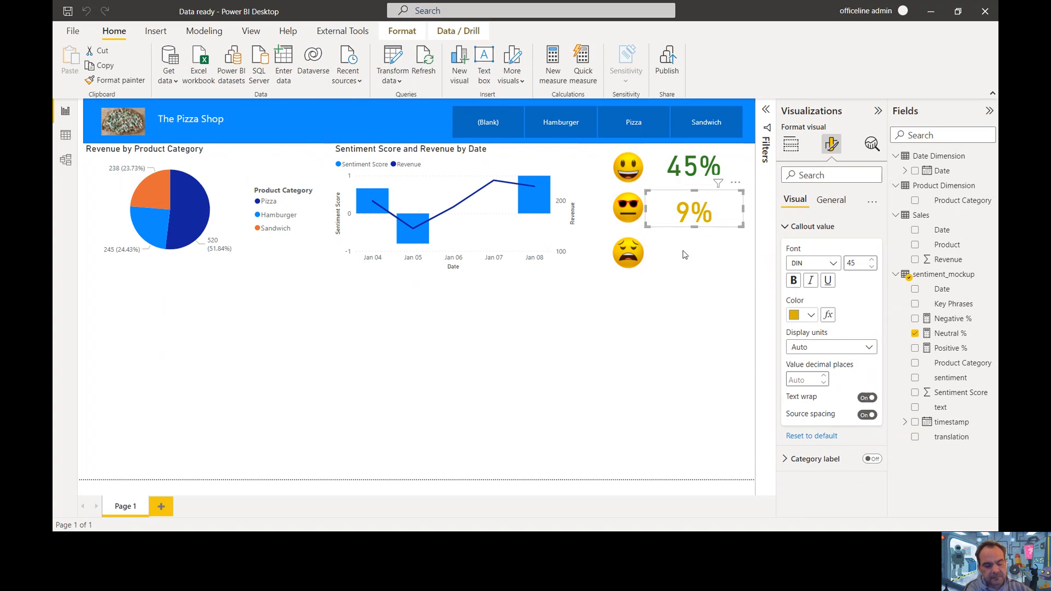
key(ctrl+x)
key(ctrl+v)
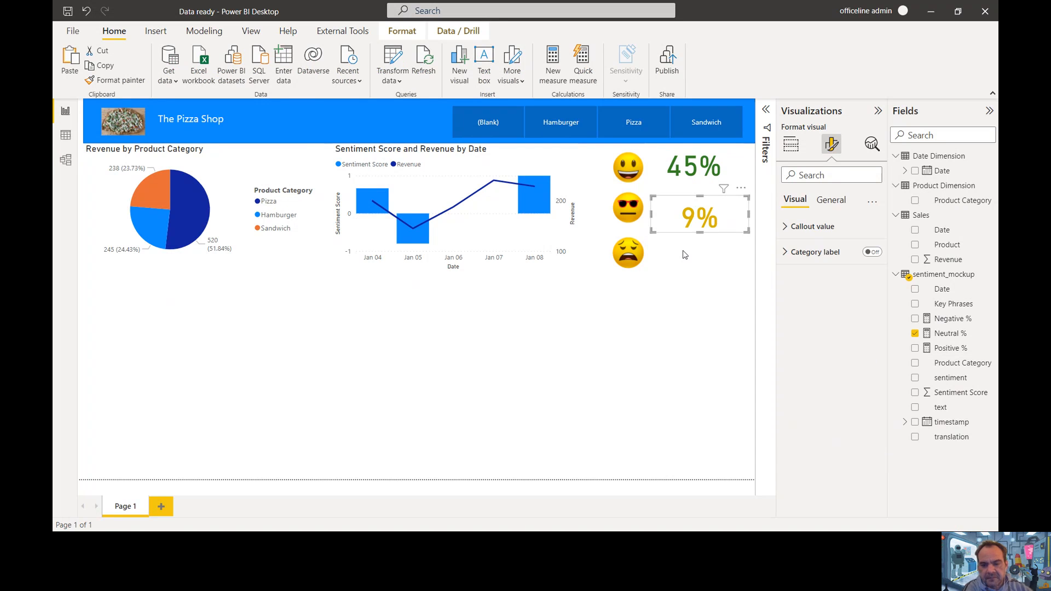
key(ctrl+v)
drag(680, 236, 667, 252)
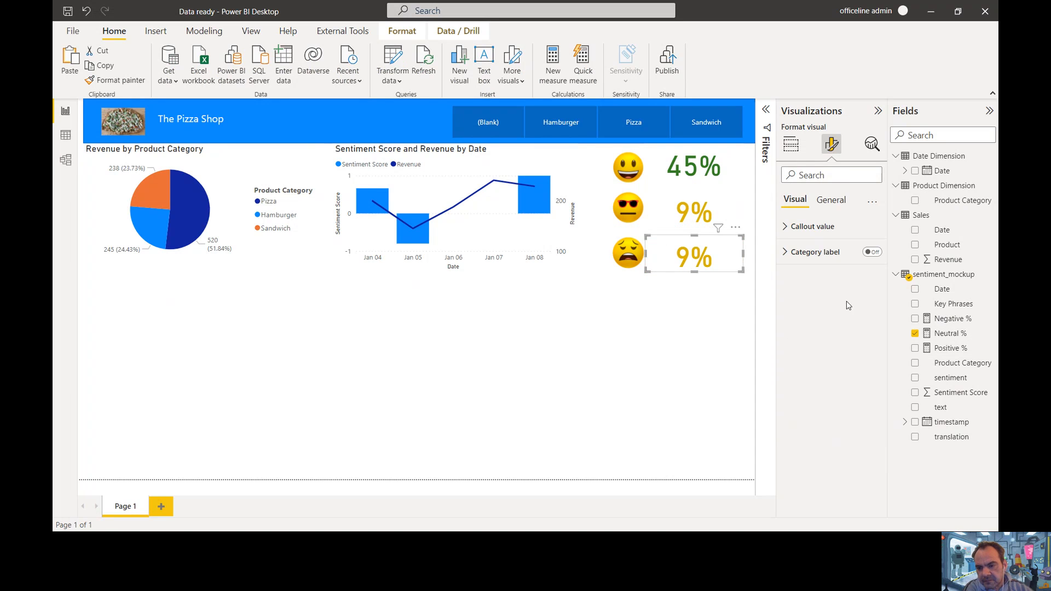
click(790, 143)
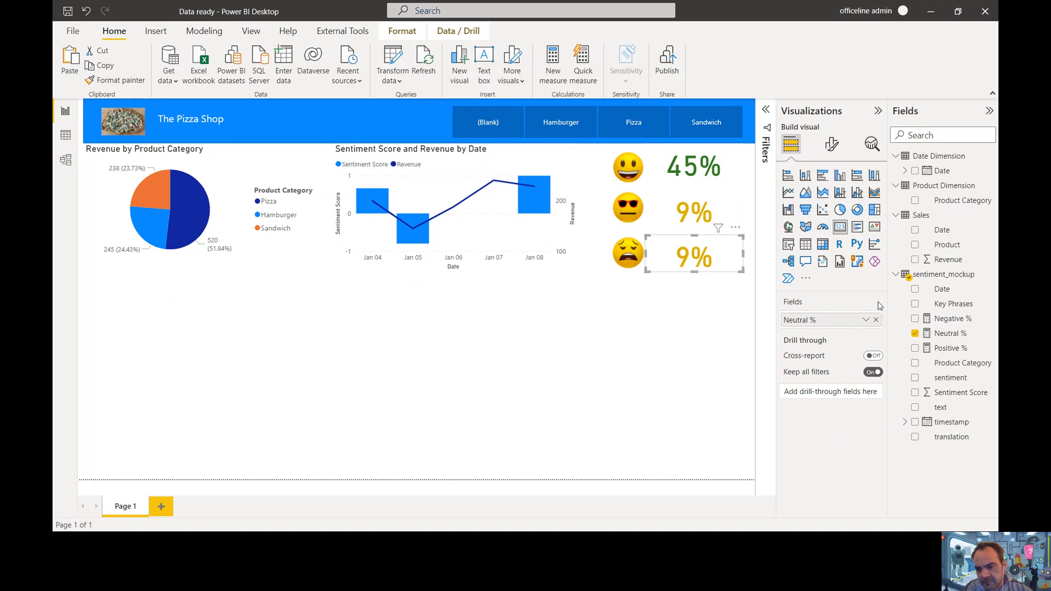
Make the card beside the crying face show Negative % and set its callout value color to red.
drag(945, 319, 819, 326)
click(831, 143)
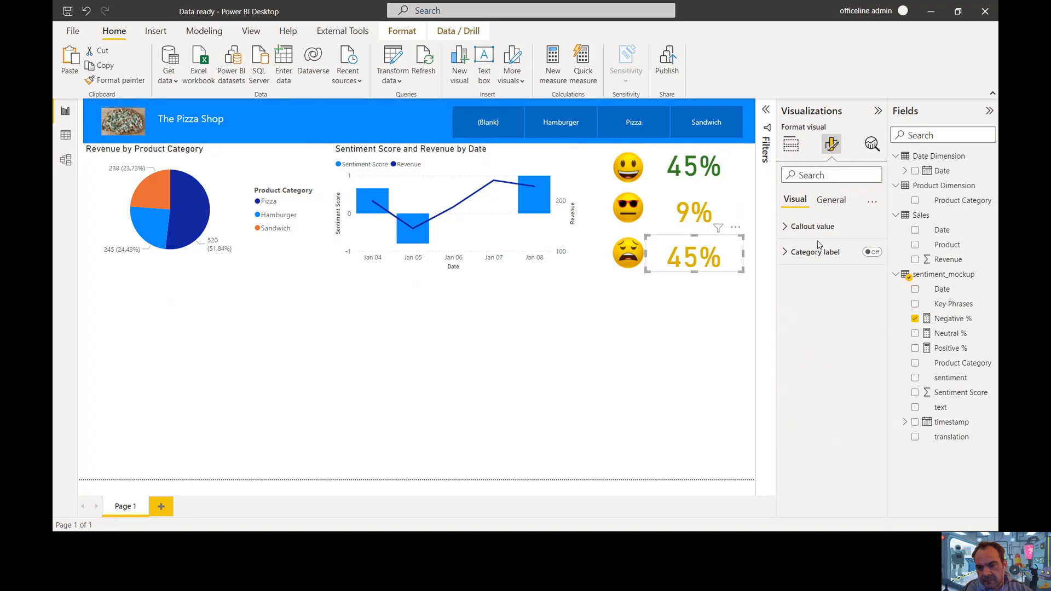
click(816, 229)
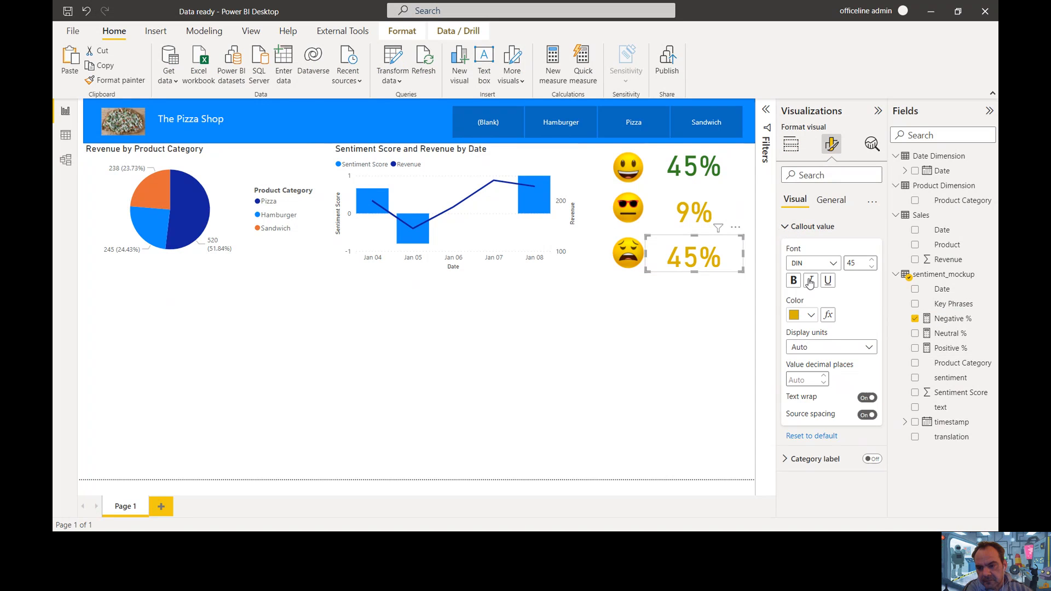
click(811, 316)
click(957, 123)
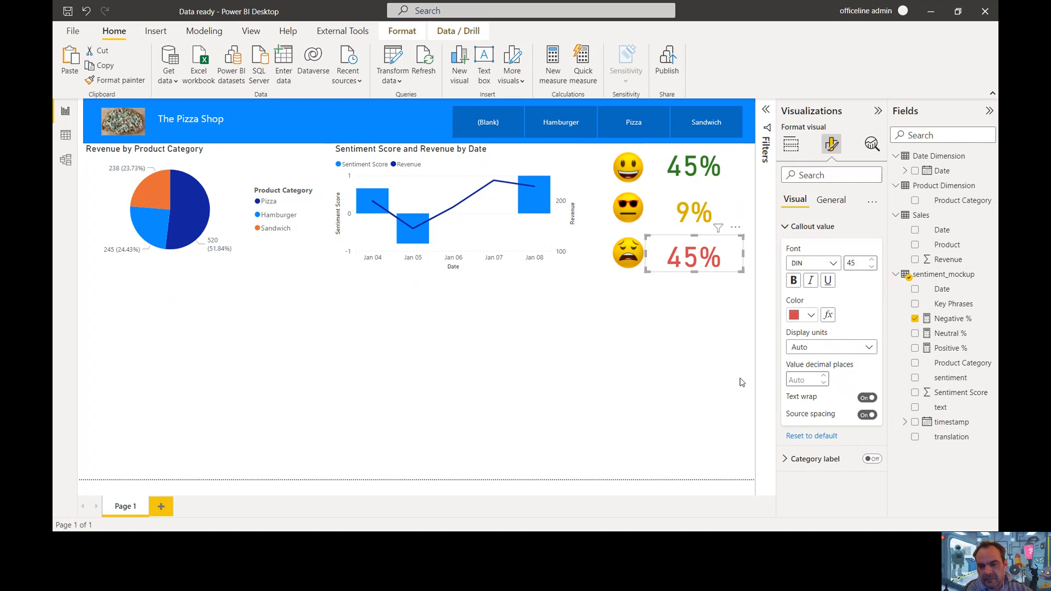
click(696, 383)
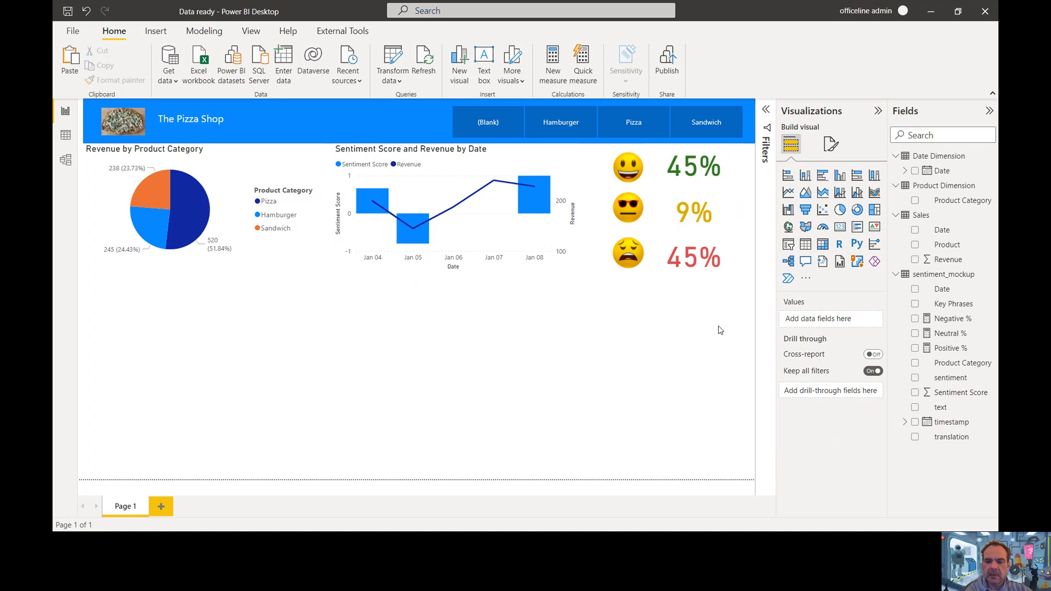
Find the Word Cloud visual by Microsoft Corporation among the additional Power BI visuals and import it into the report.
click(805, 279)
click(825, 284)
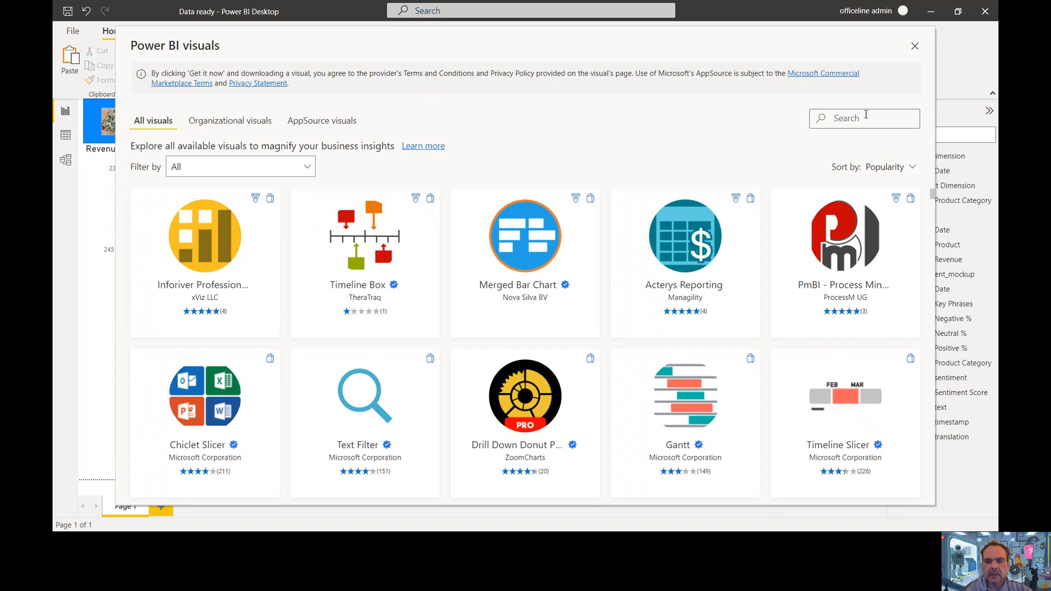
click(853, 117)
text(word)
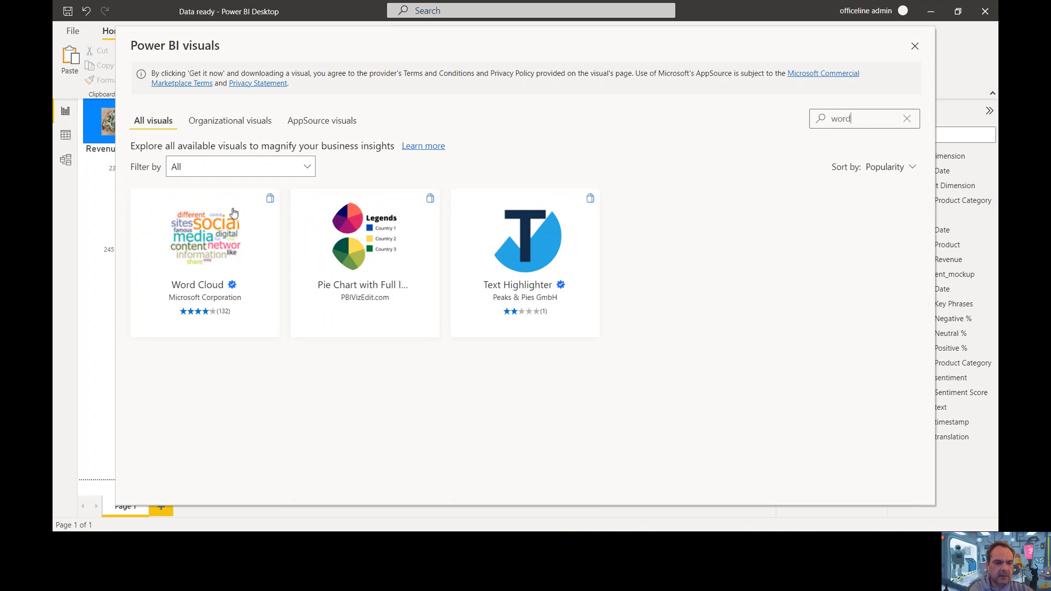
click(207, 230)
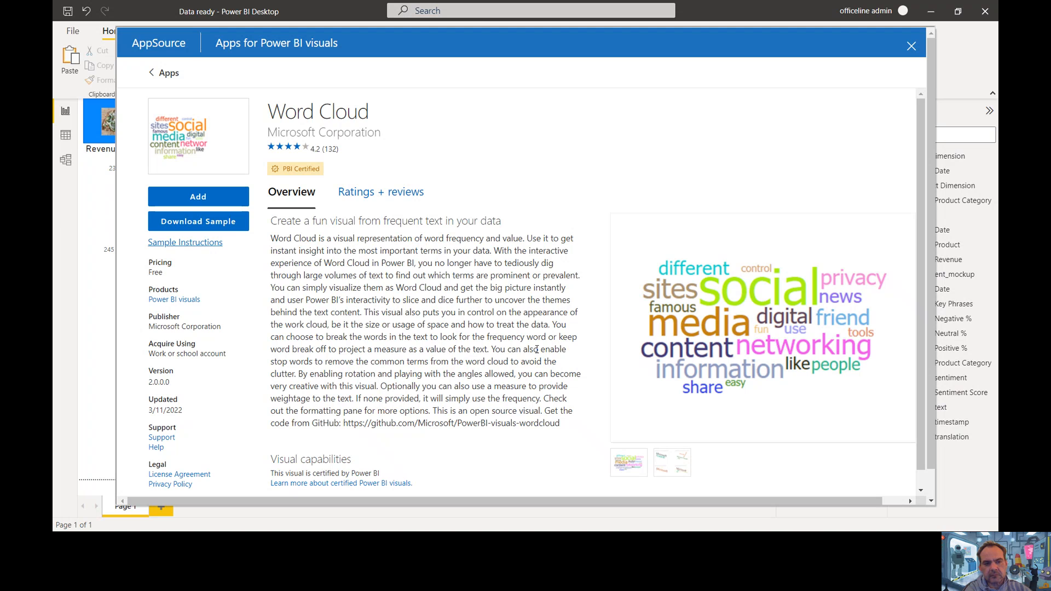
click(172, 196)
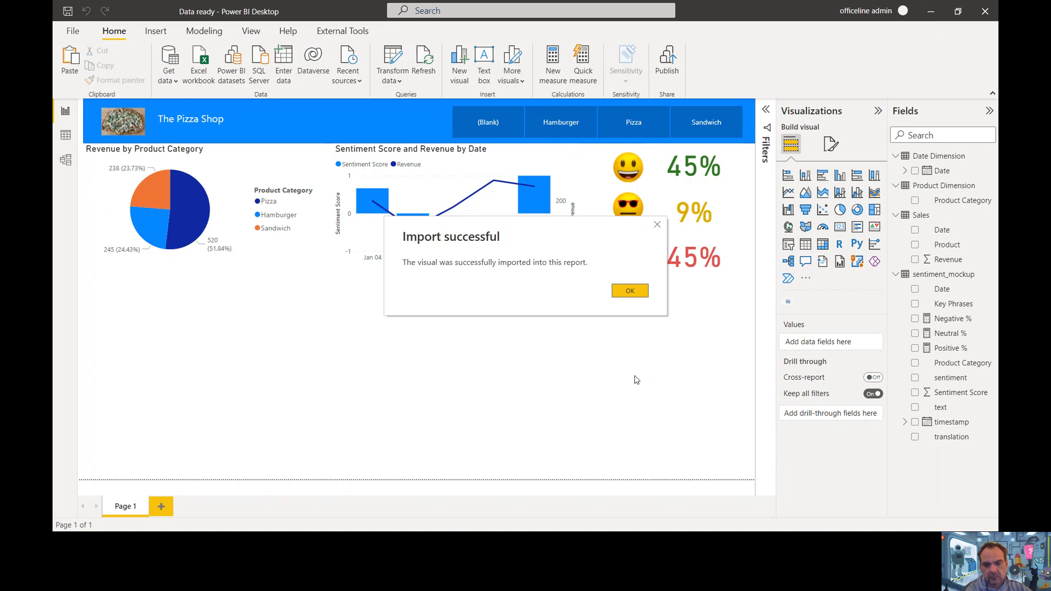
click(630, 291)
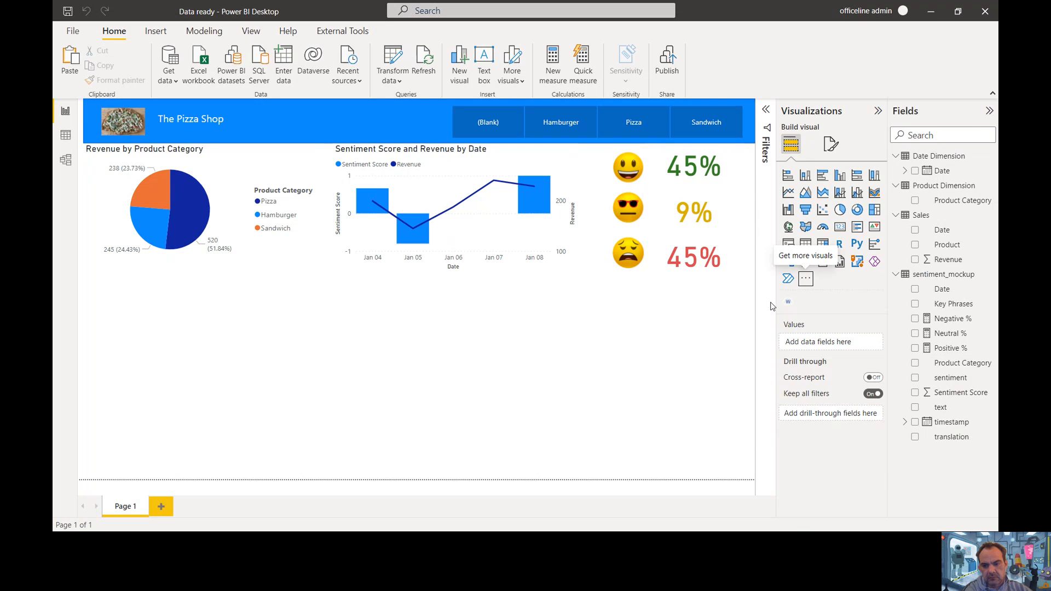
Add a word cloud of Key Phrases below the pie chart and enlarge it to reach the page's lower edge.
click(788, 301)
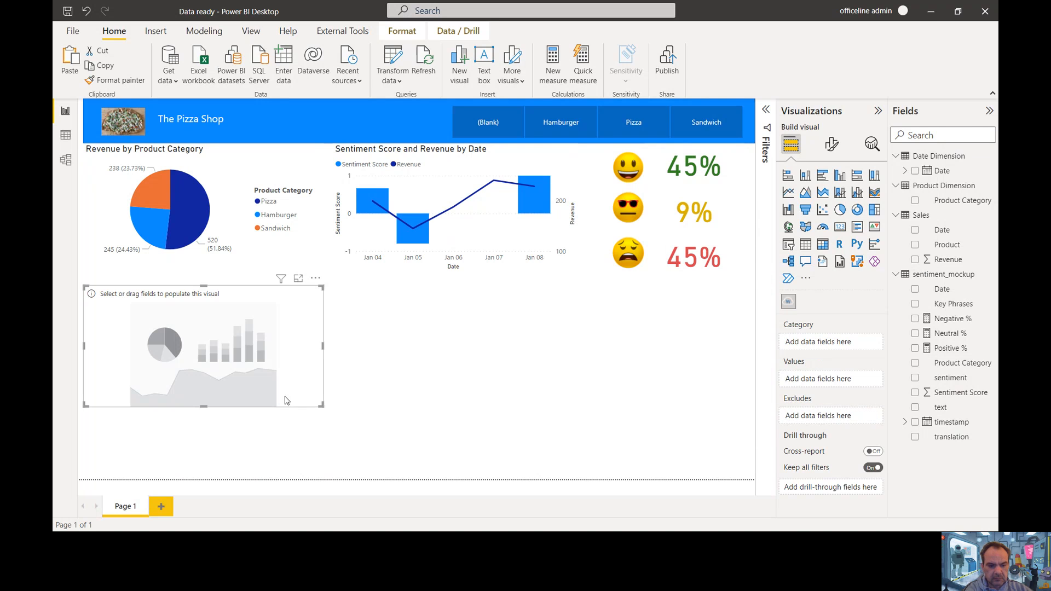
drag(320, 404, 451, 474)
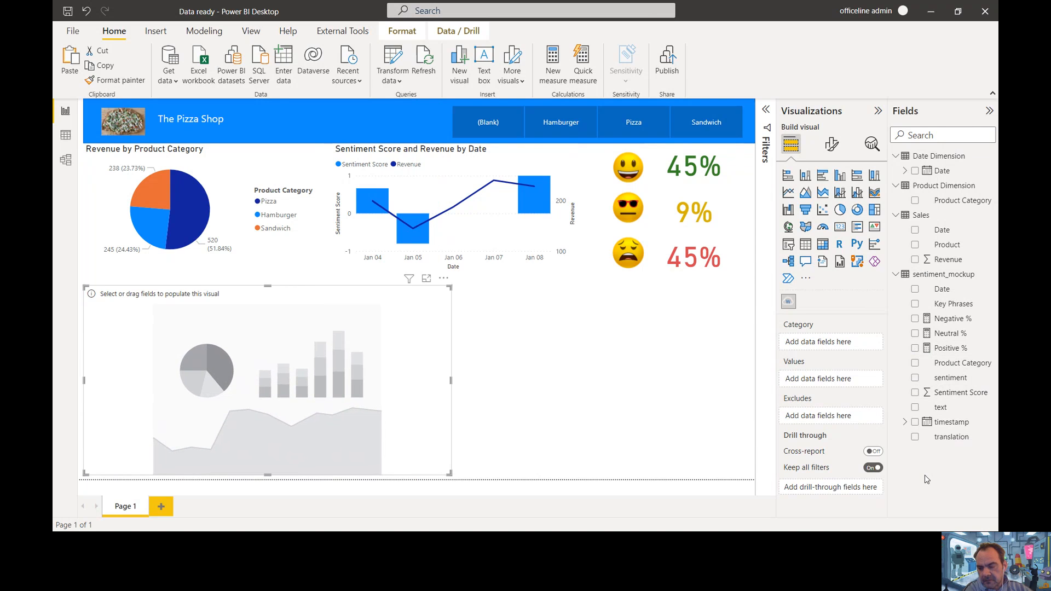
click(916, 310)
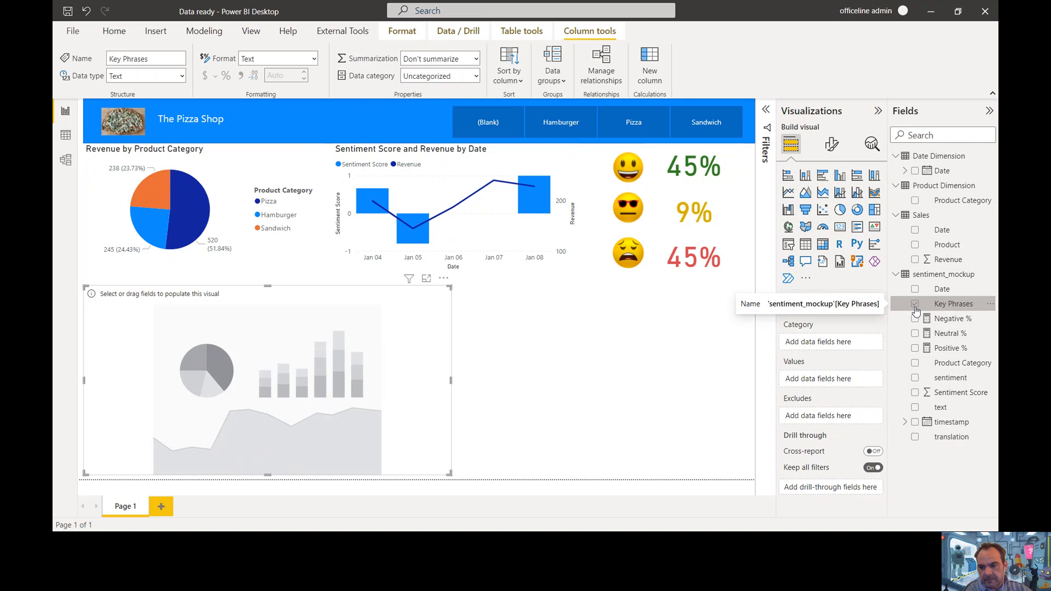
click(915, 305)
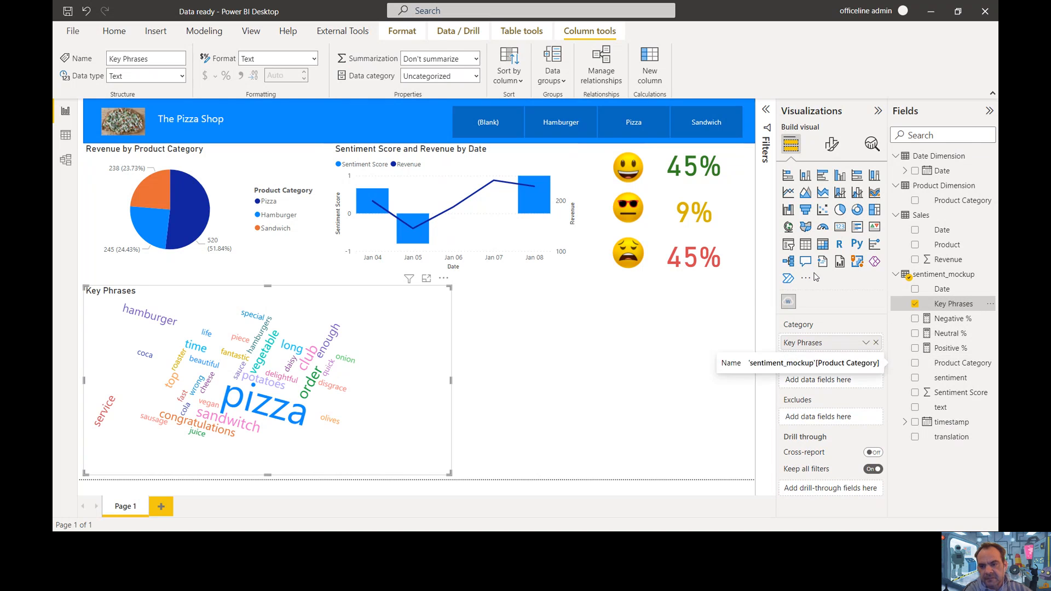
Turn off text rotation for the Key Phrases word cloud.
click(831, 144)
click(872, 303)
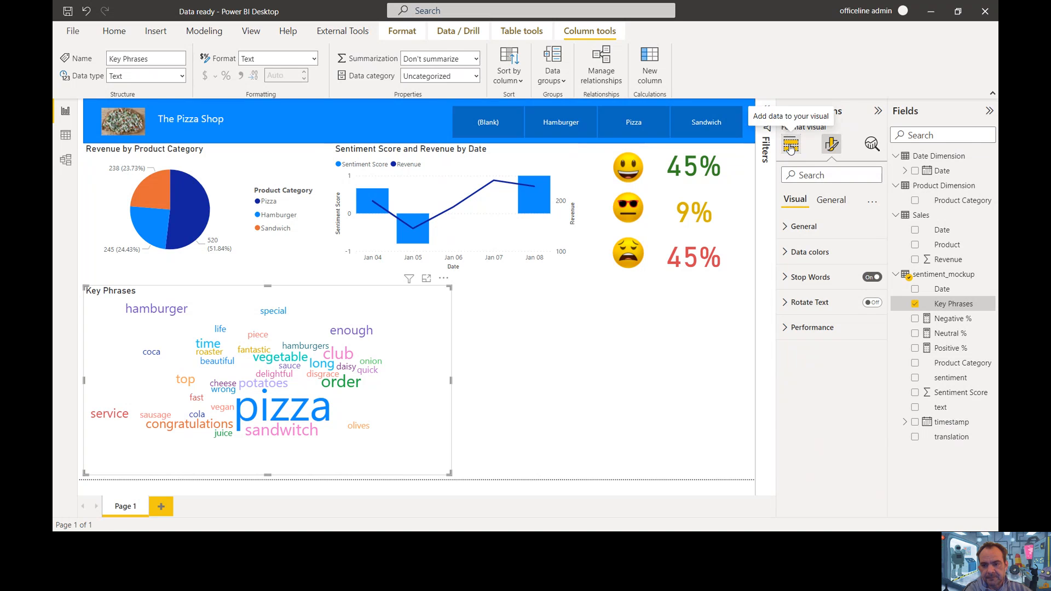
click(726, 323)
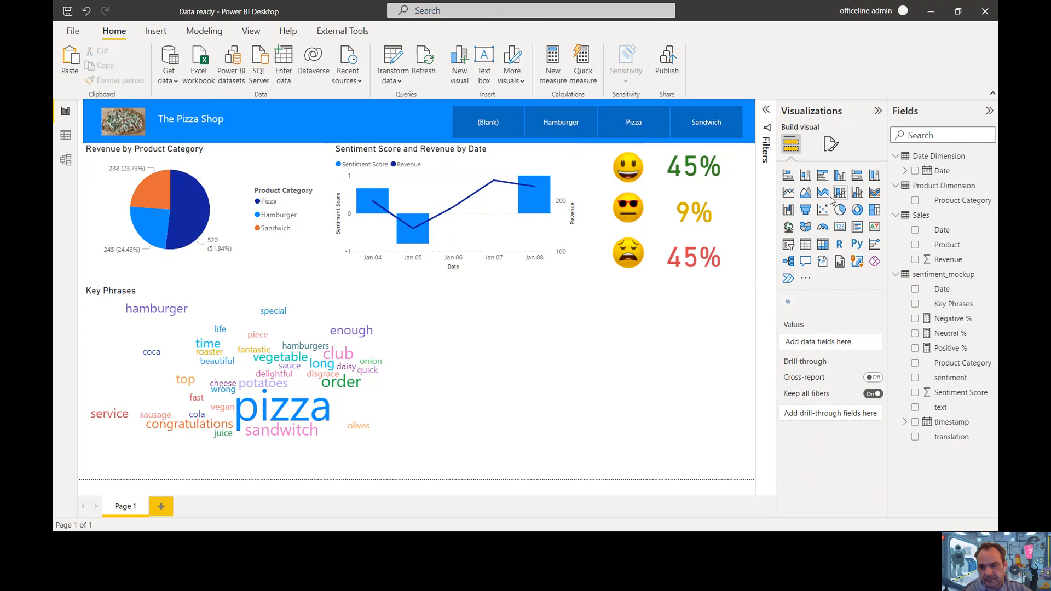
Add a table beside the word cloud, widen it on both sides, and show only the translation field of sentiment_mockup in it.
click(805, 245)
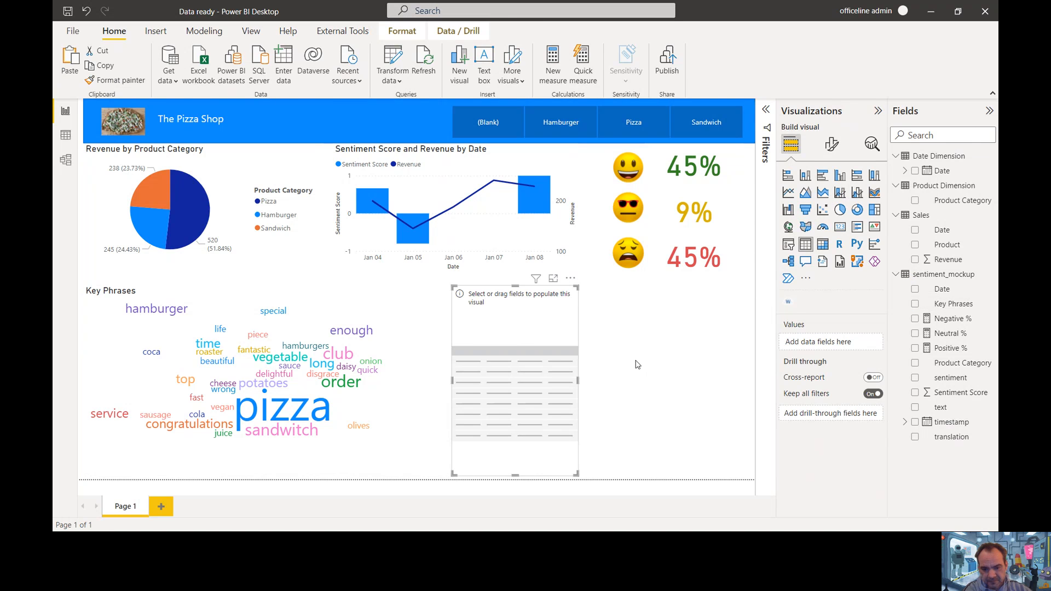
drag(590, 384, 750, 383)
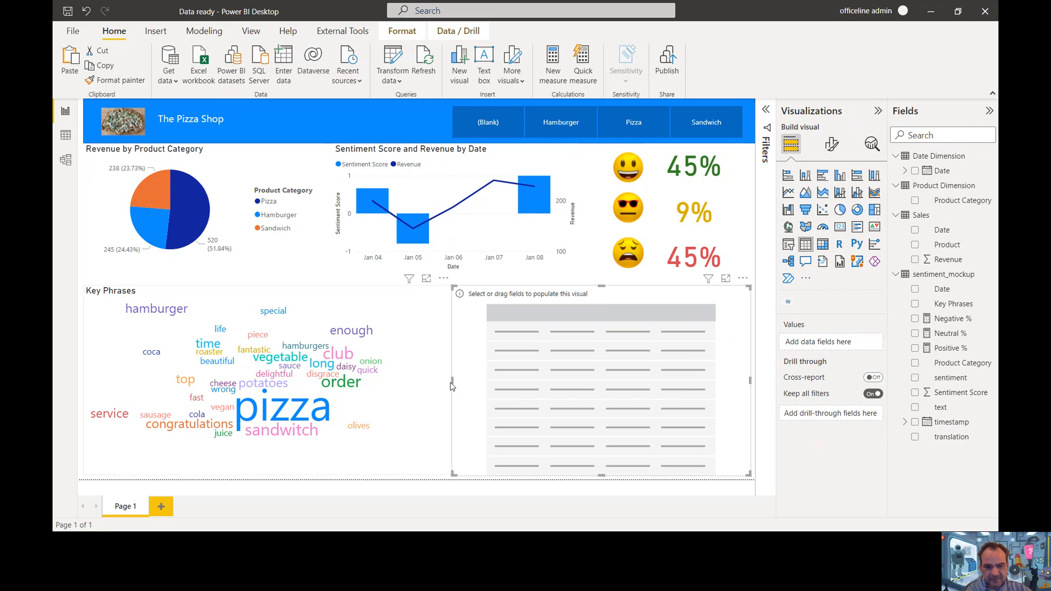
drag(453, 340, 409, 341)
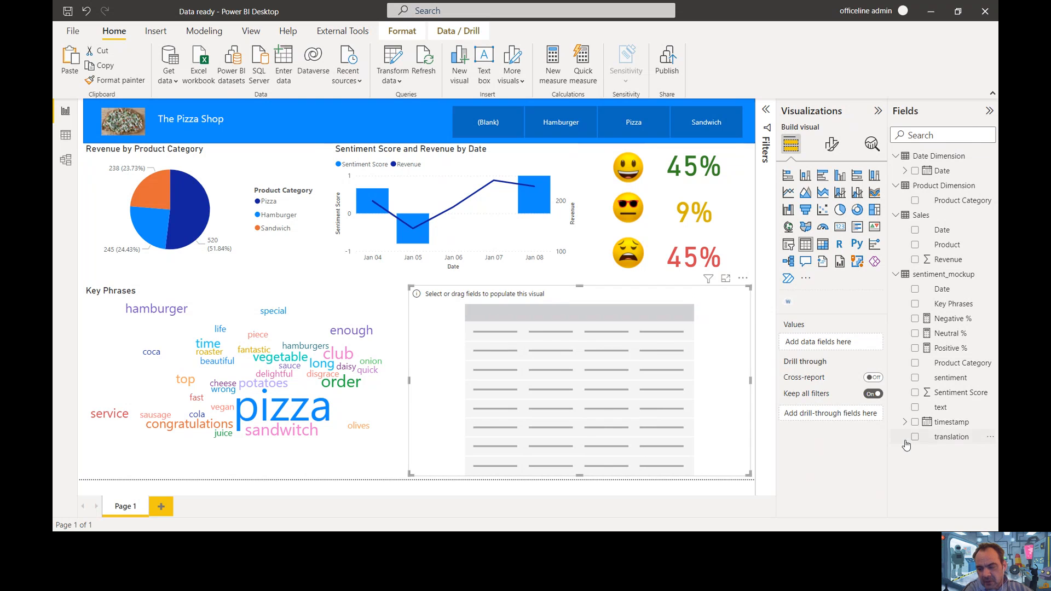
click(914, 407)
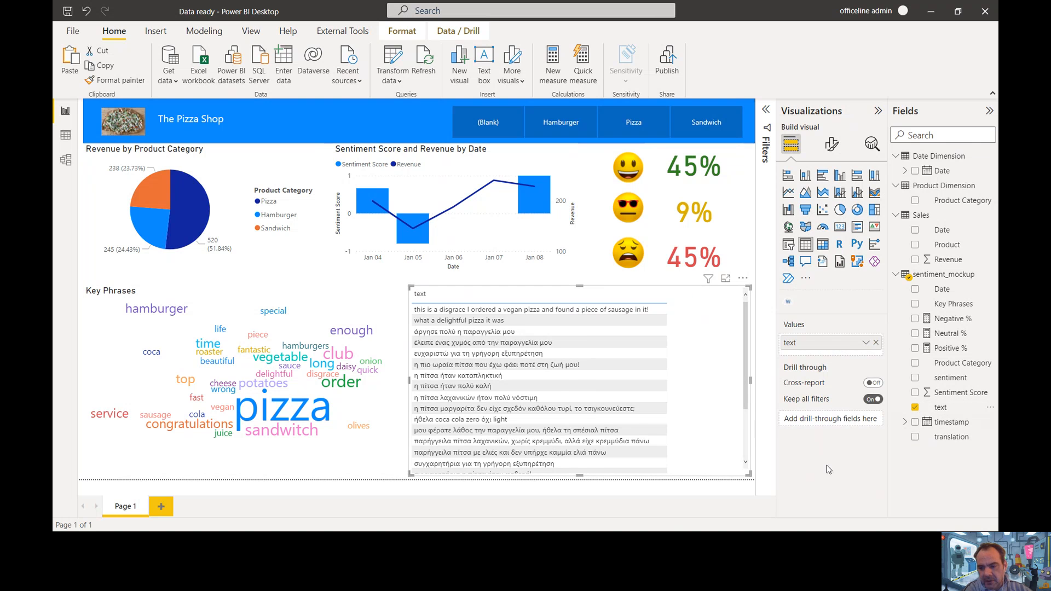
click(915, 437)
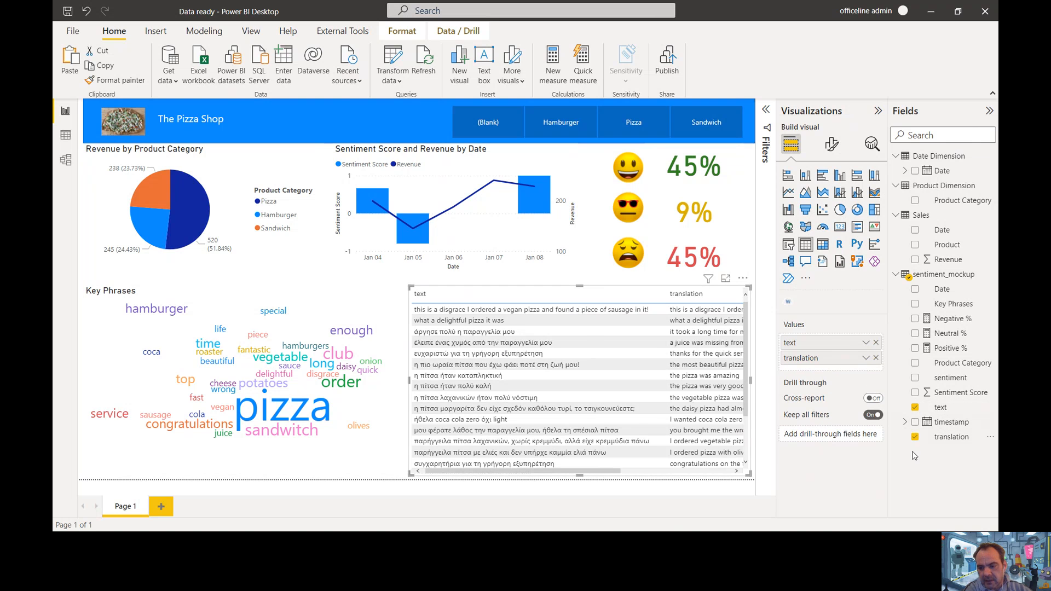
click(914, 407)
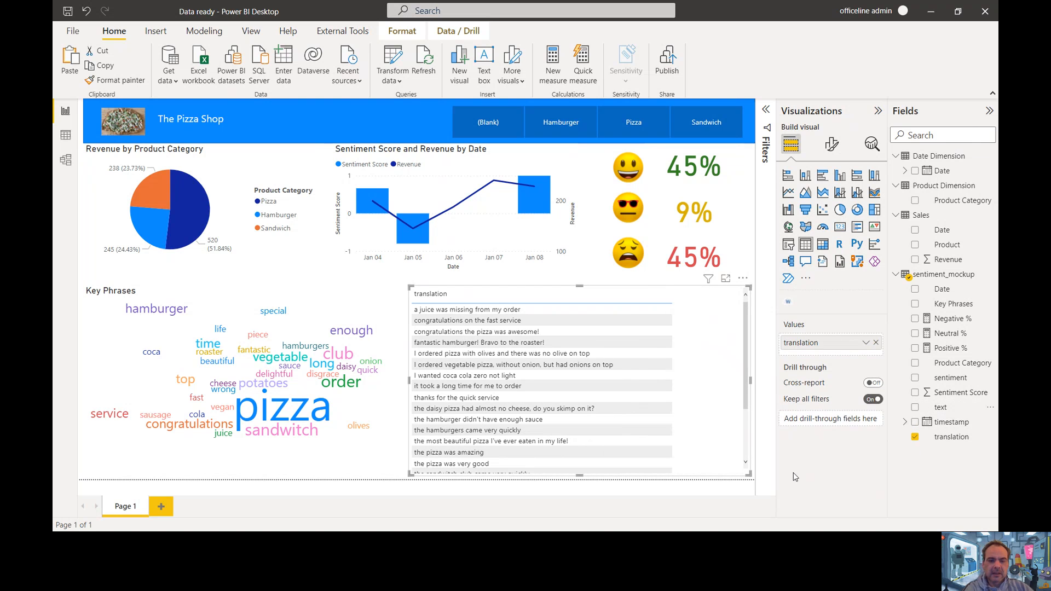
Rename the table's translation column to "Customer Comments" for this visual only.
click(831, 143)
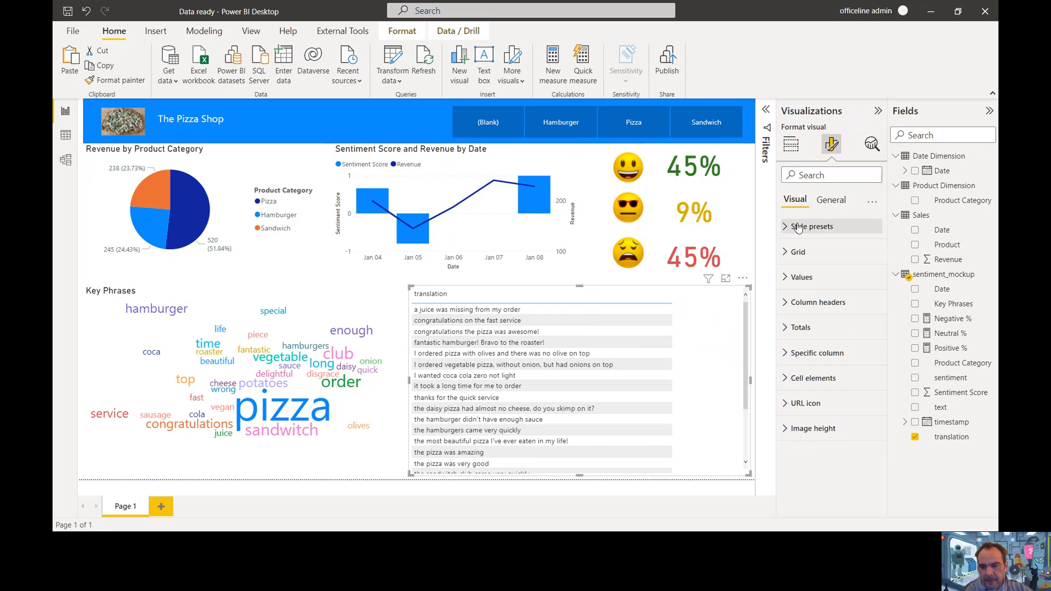
click(791, 144)
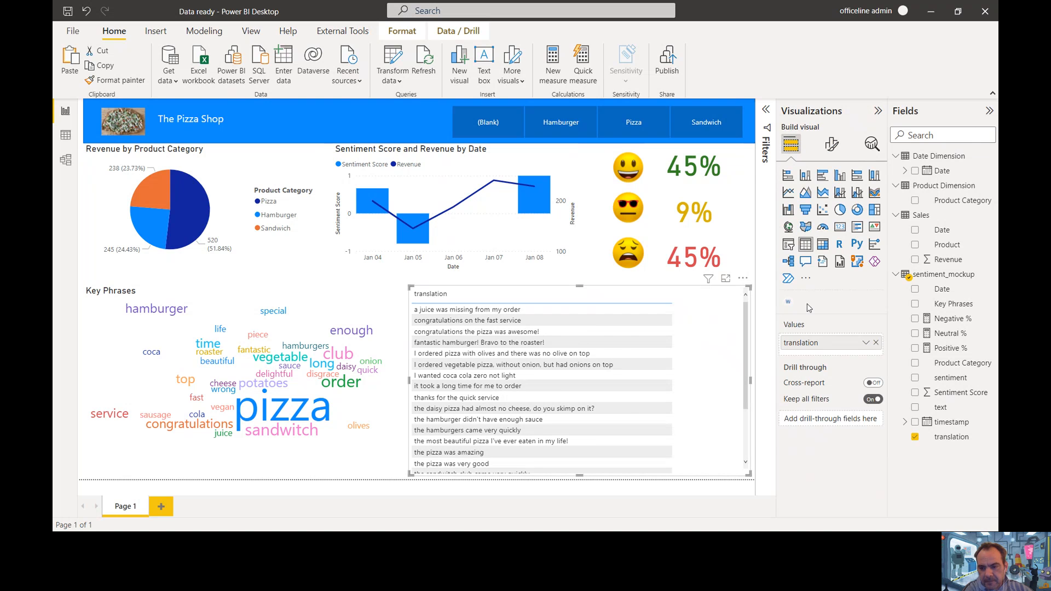
click(865, 344)
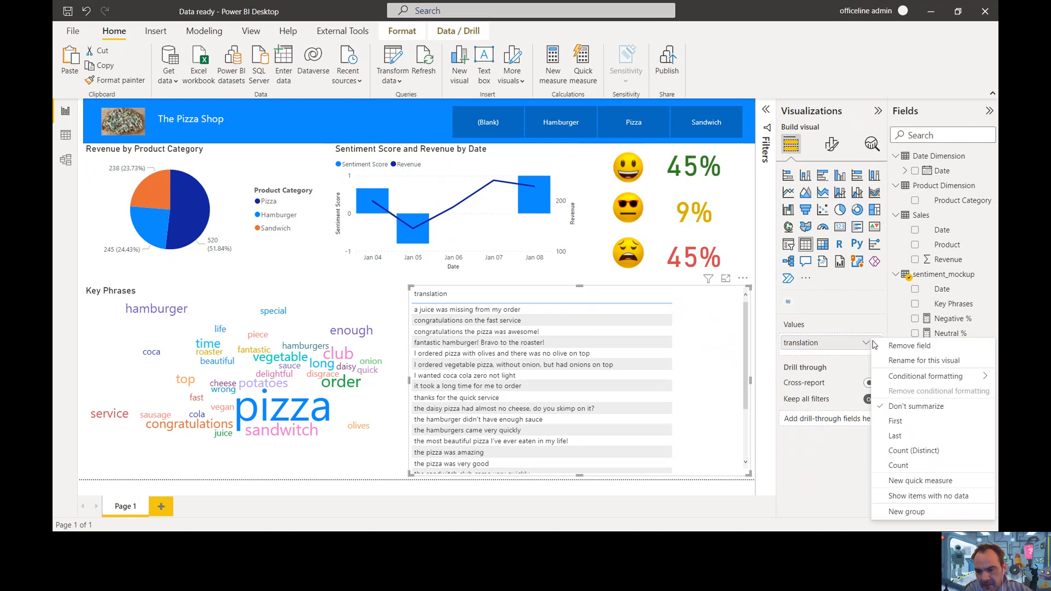
click(924, 360)
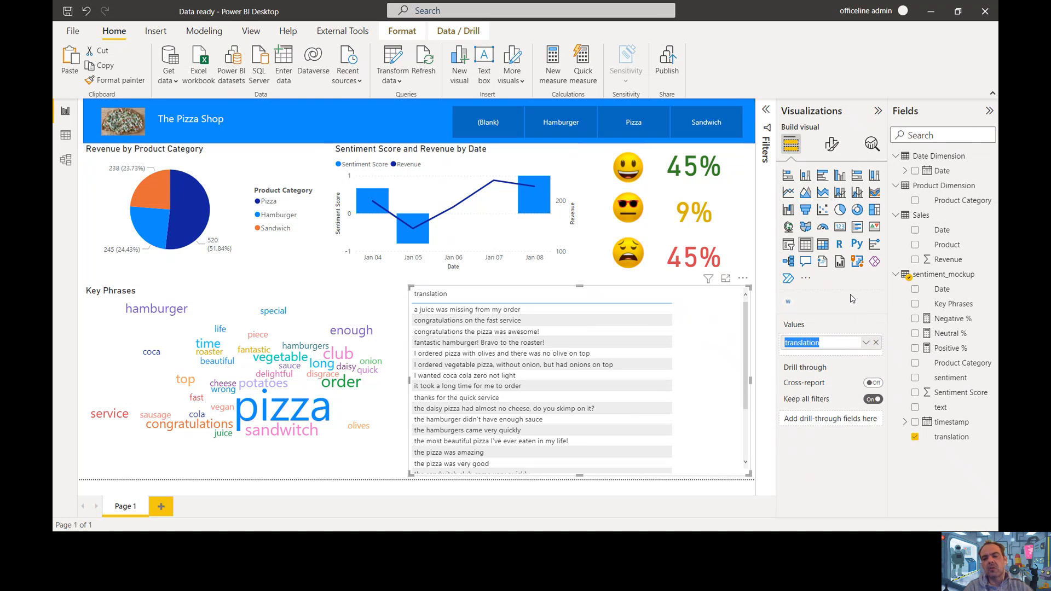
text(Customer Comments)
key(Return)
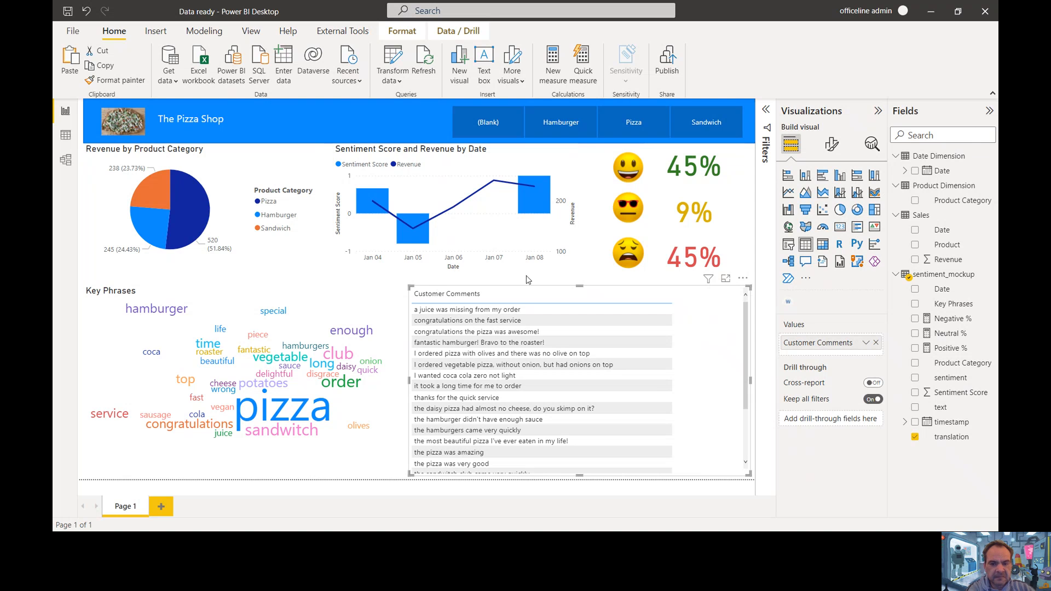
Check the cross-filtering by selecting the Jan 04 and Jan 08 columns and the Pizza slice of the pie chart.
click(367, 208)
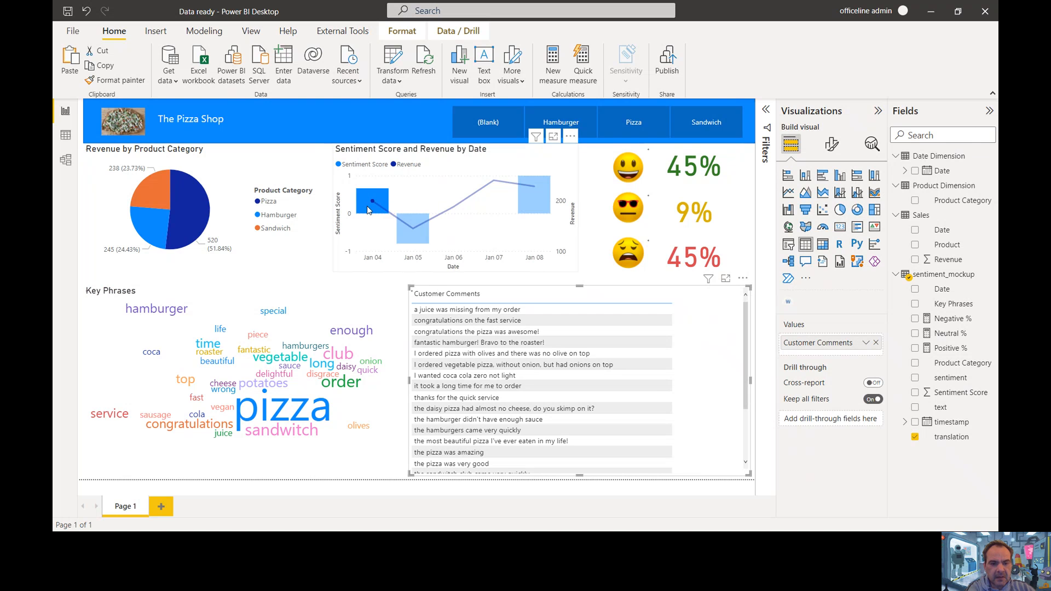
click(369, 203)
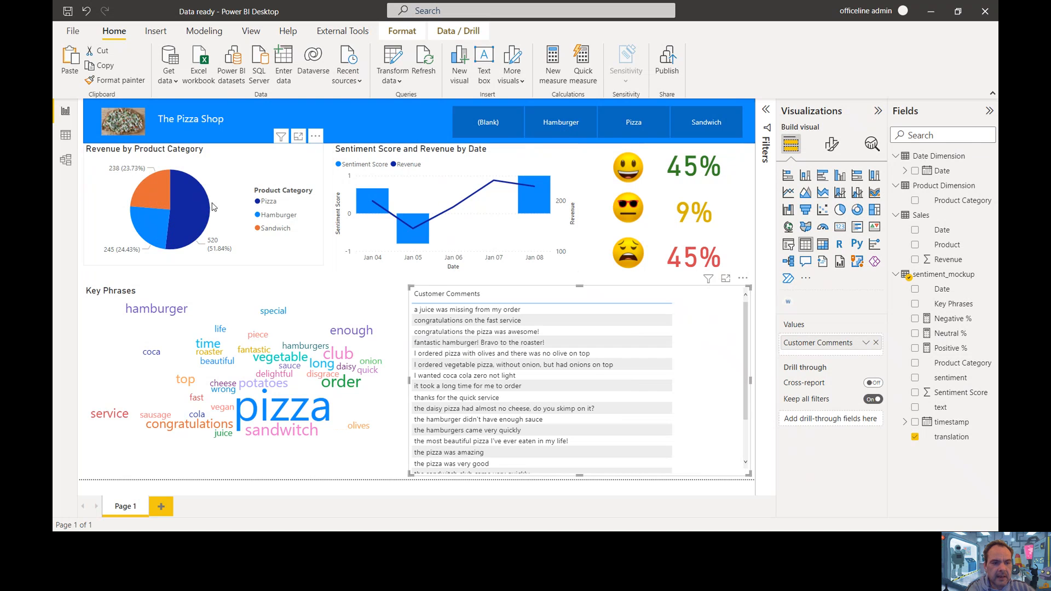
click(195, 207)
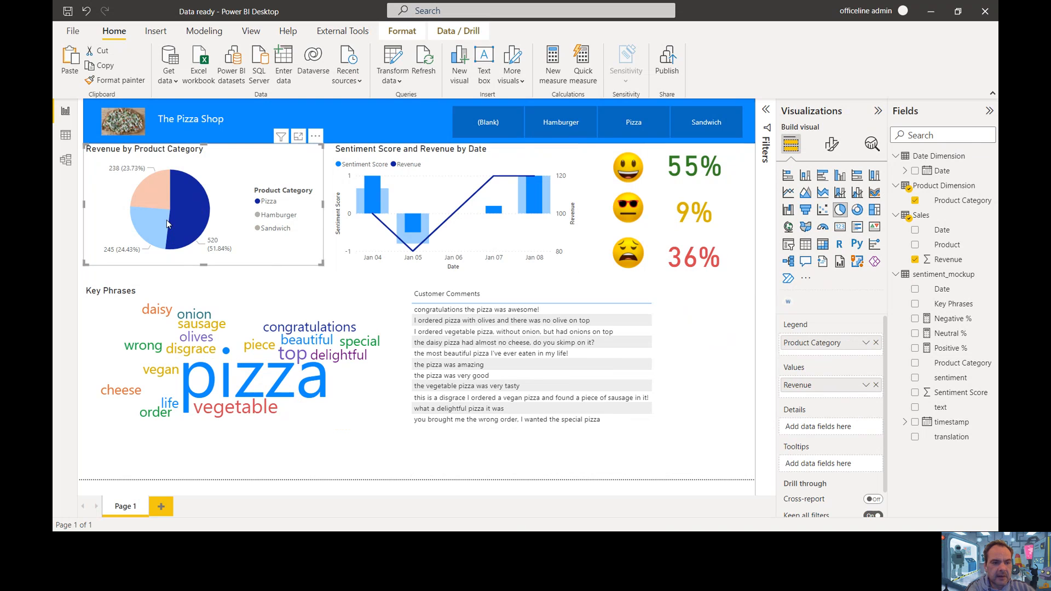
click(527, 193)
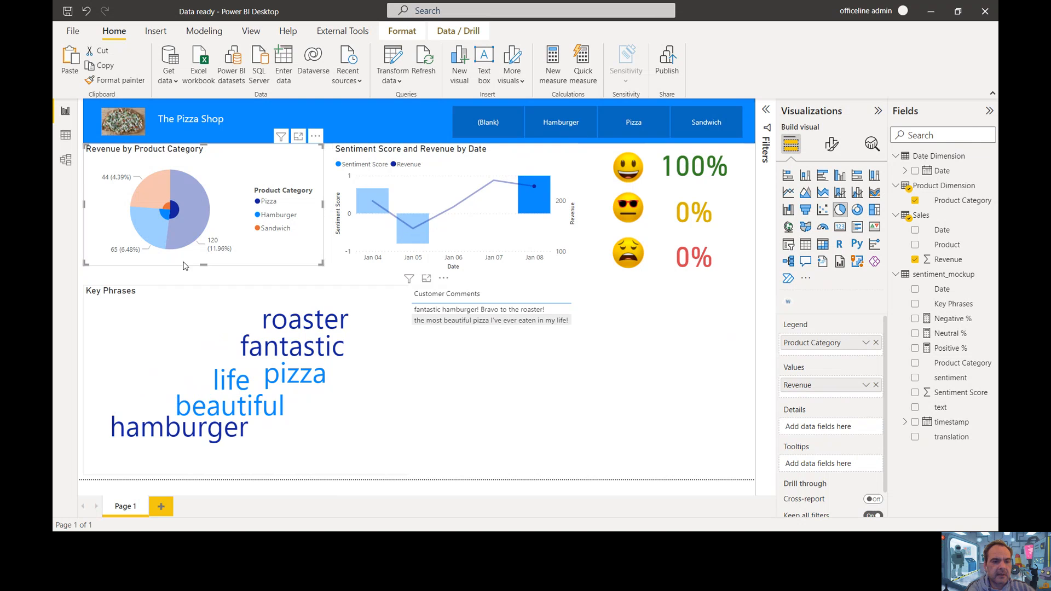
click(193, 224)
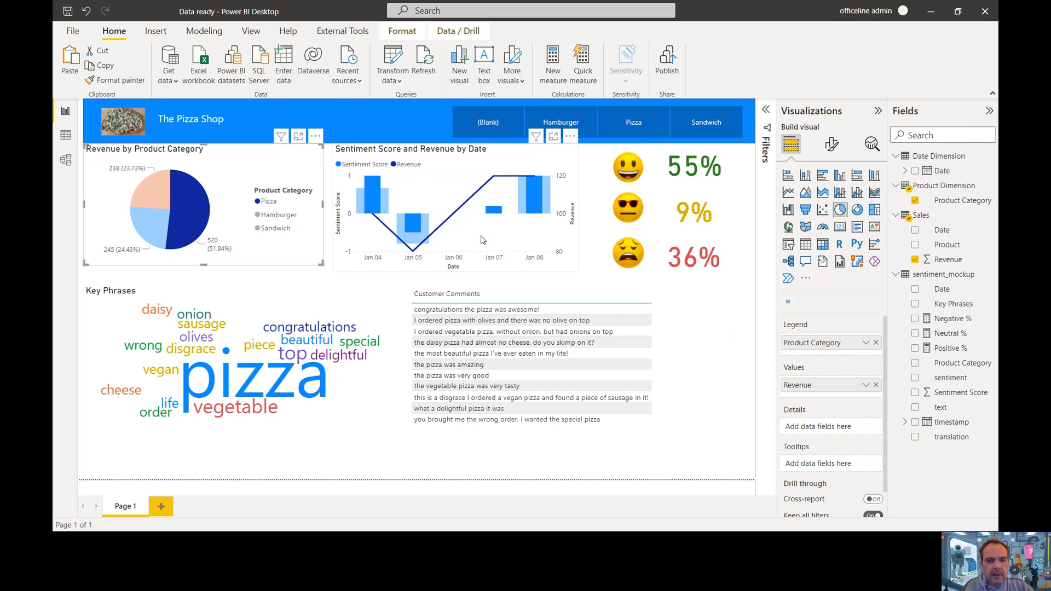
Edit the visual interactions so the pie chart filters the Sentiment Score and Revenue chart instead of highlighting it.
click(408, 34)
click(77, 65)
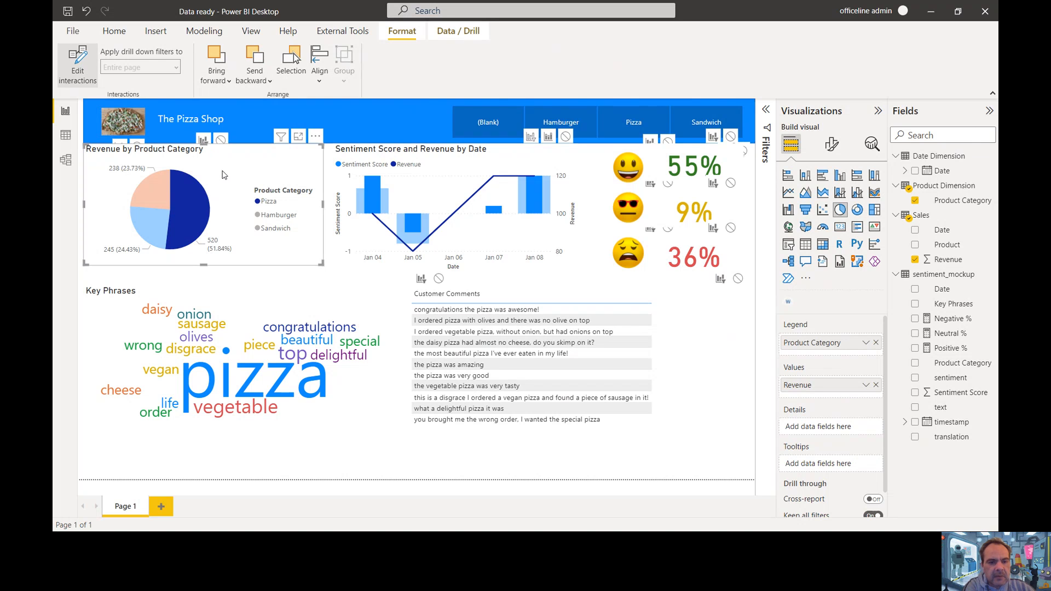
click(531, 137)
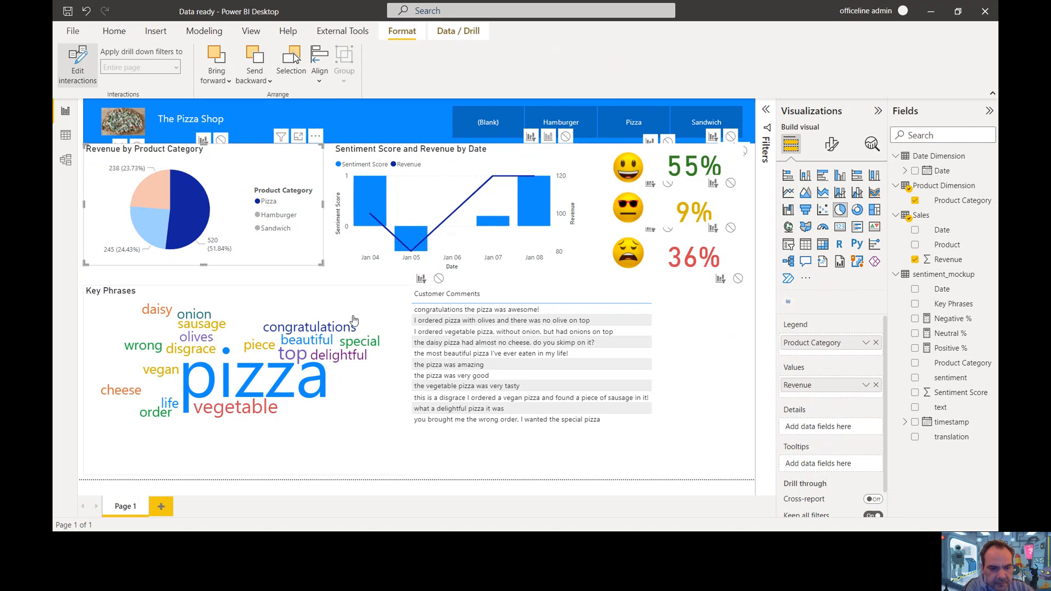
Examine the interaction settings of the Sentiment Score and Revenue chart, the word cloud and the positive percentage card.
click(480, 163)
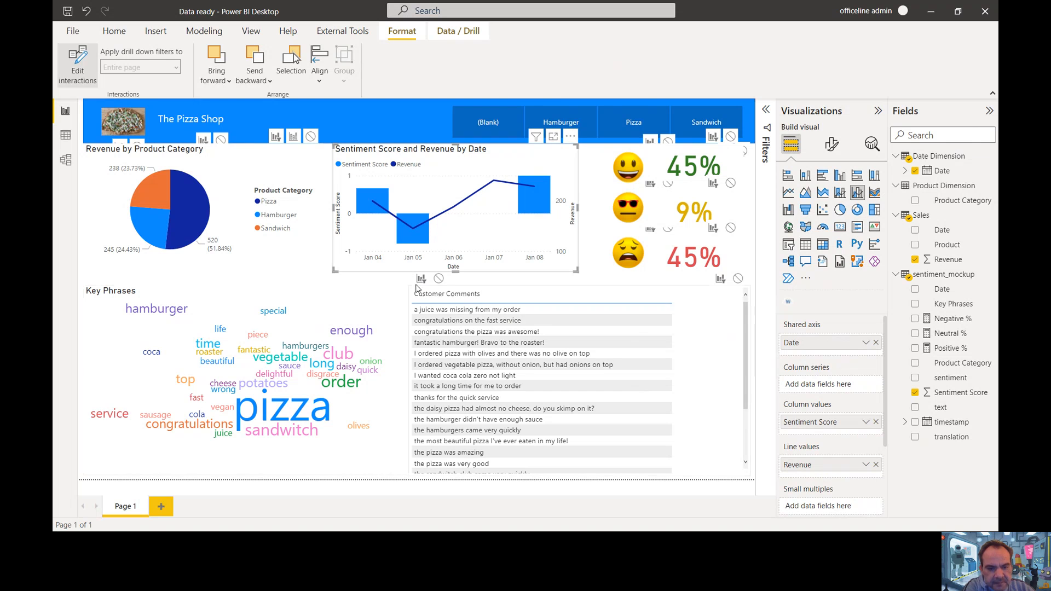
click(326, 310)
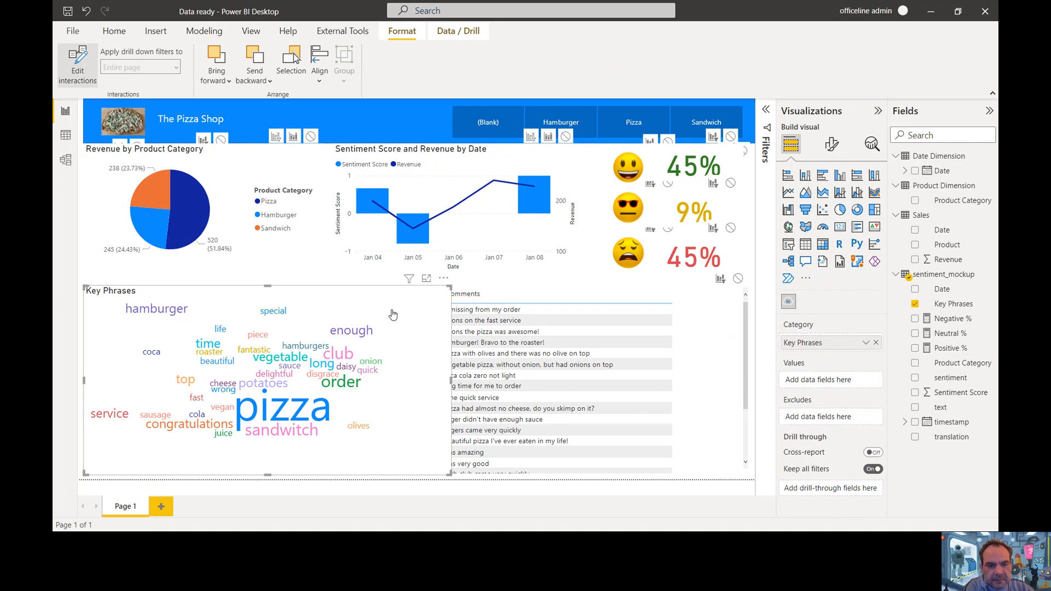
click(647, 160)
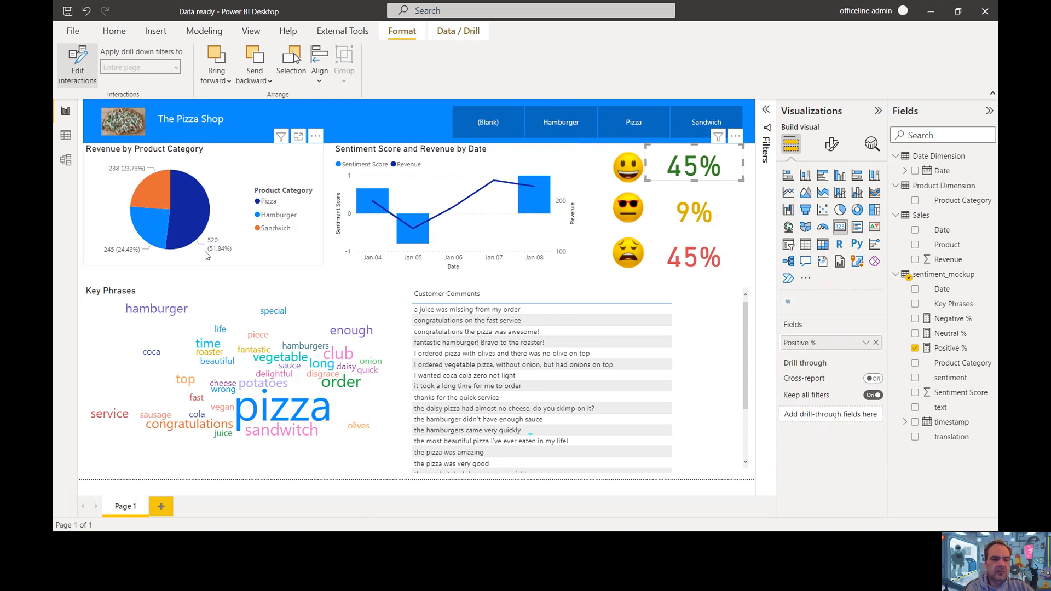
Test the pie chart's filtering with the Pizza and Sandwich slices, and clear the selection.
click(196, 212)
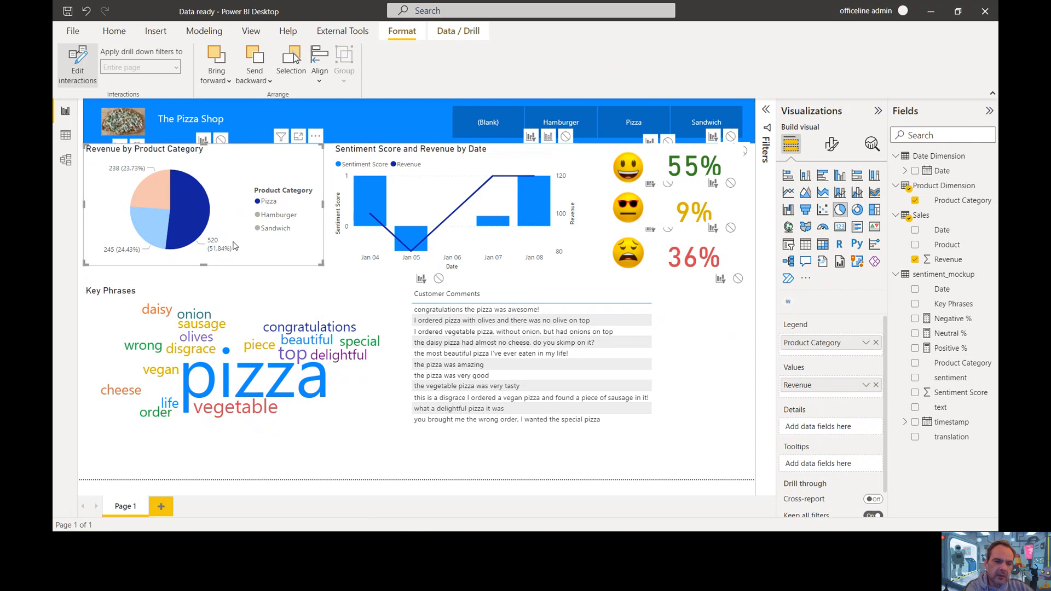
click(163, 197)
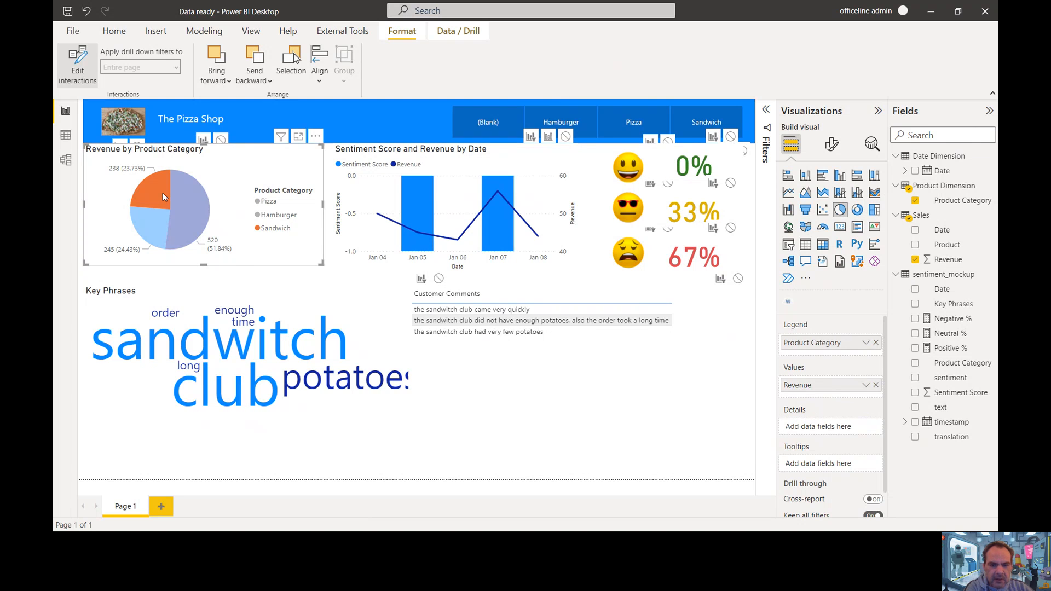
click(162, 193)
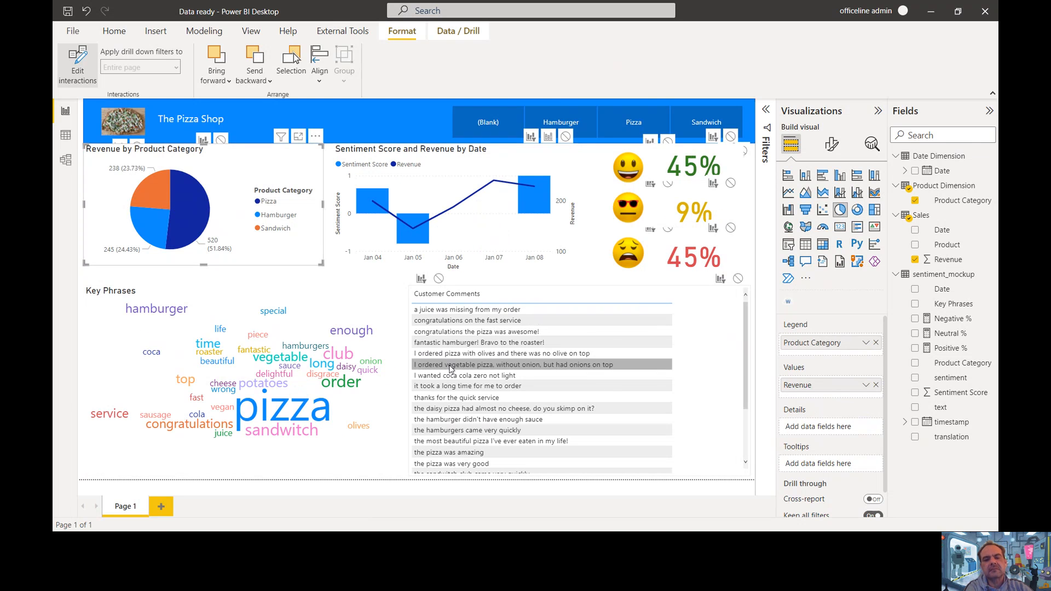
Test the word cloud's cross-filtering by selecting "pizza" and another key phrase, clearing each selection.
click(294, 414)
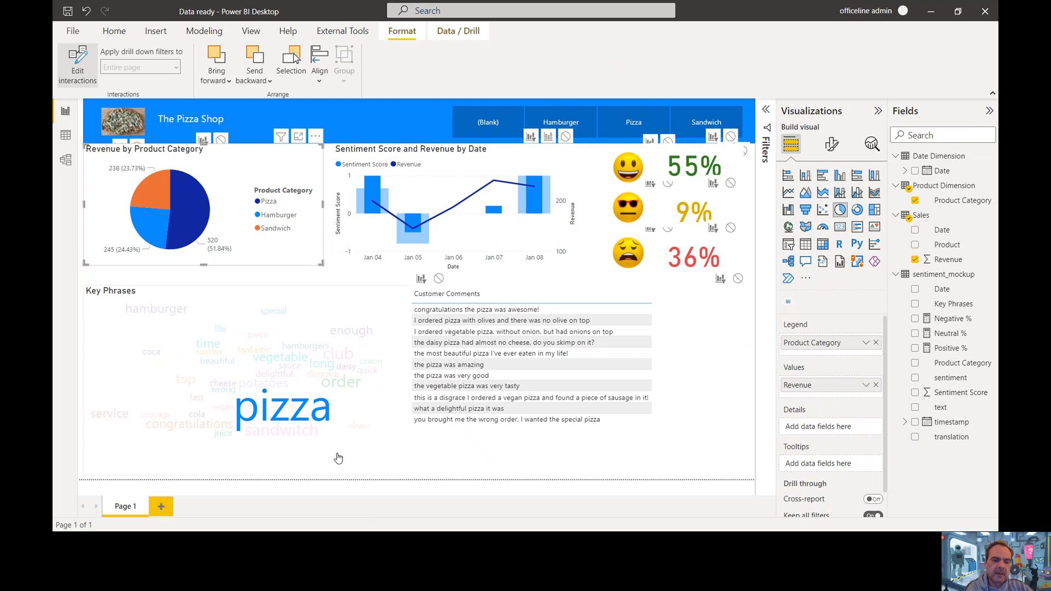
mouse_move(314, 419)
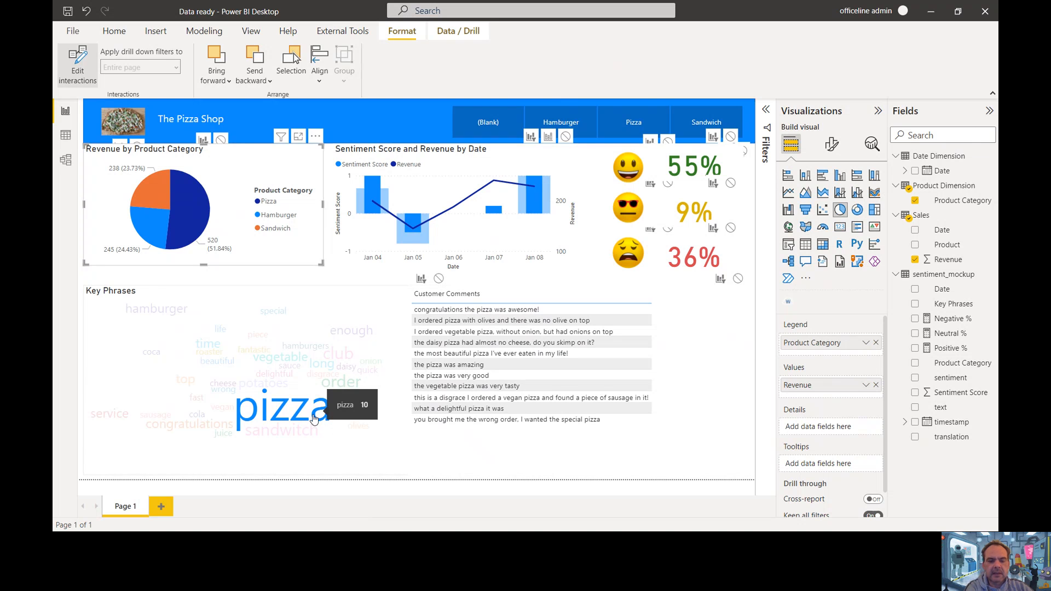
click(314, 419)
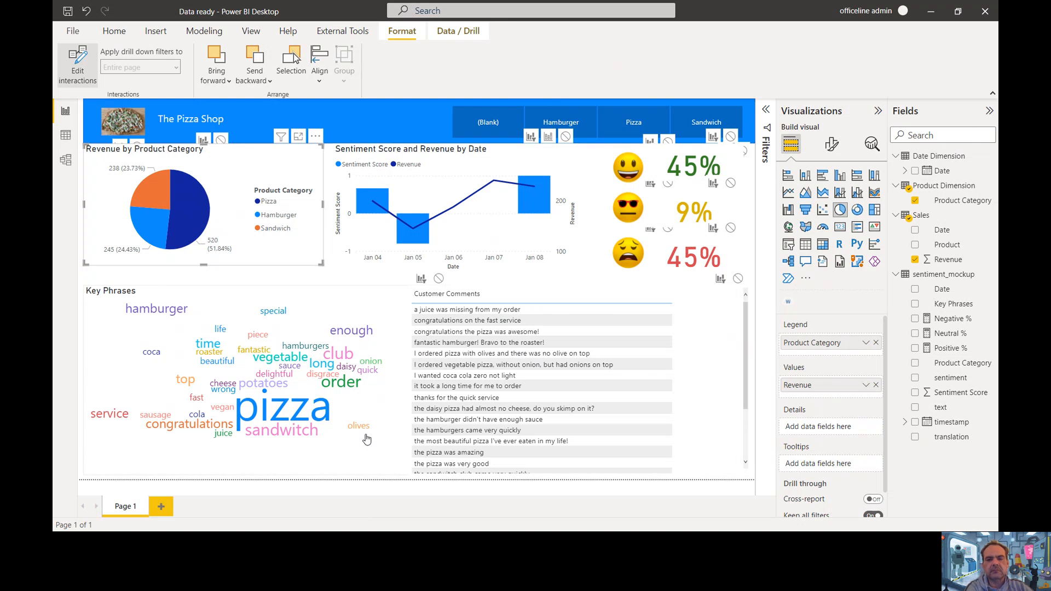
click(340, 362)
click(340, 362)
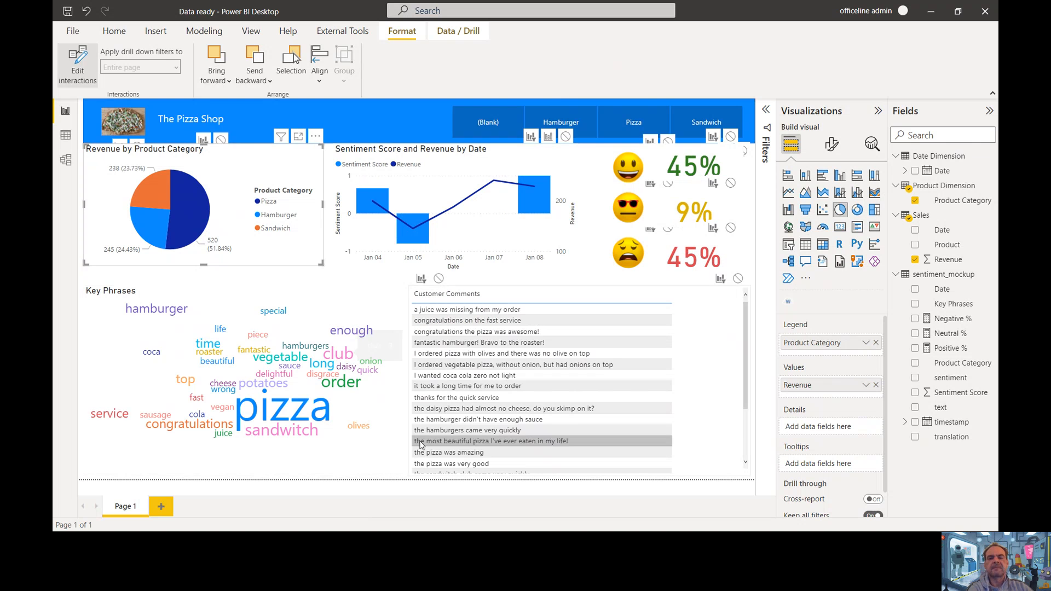
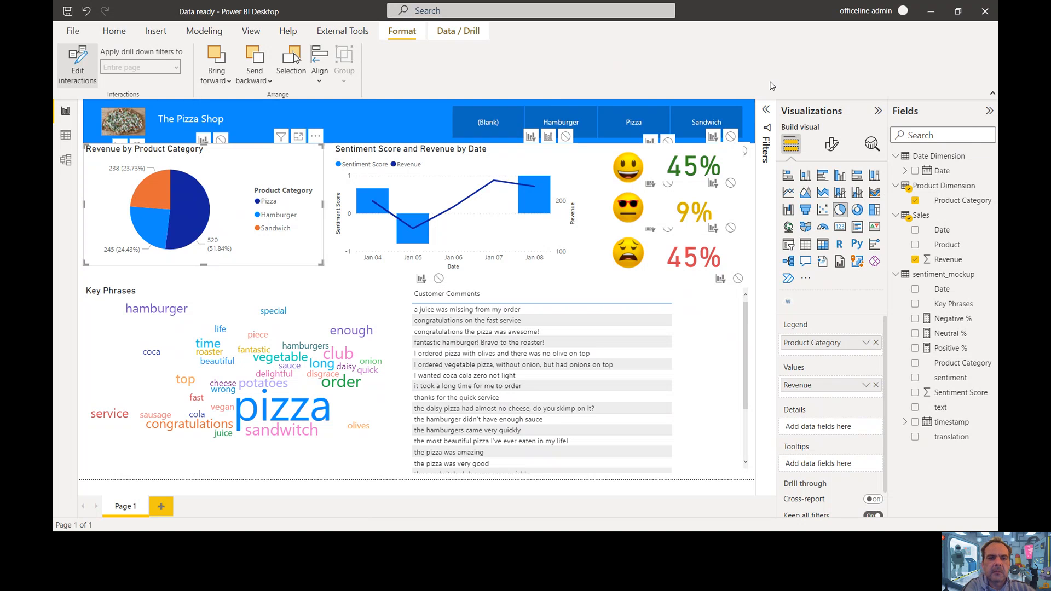
Select the Customer Comments table and turn off the editing of visual interactions.
click(712, 474)
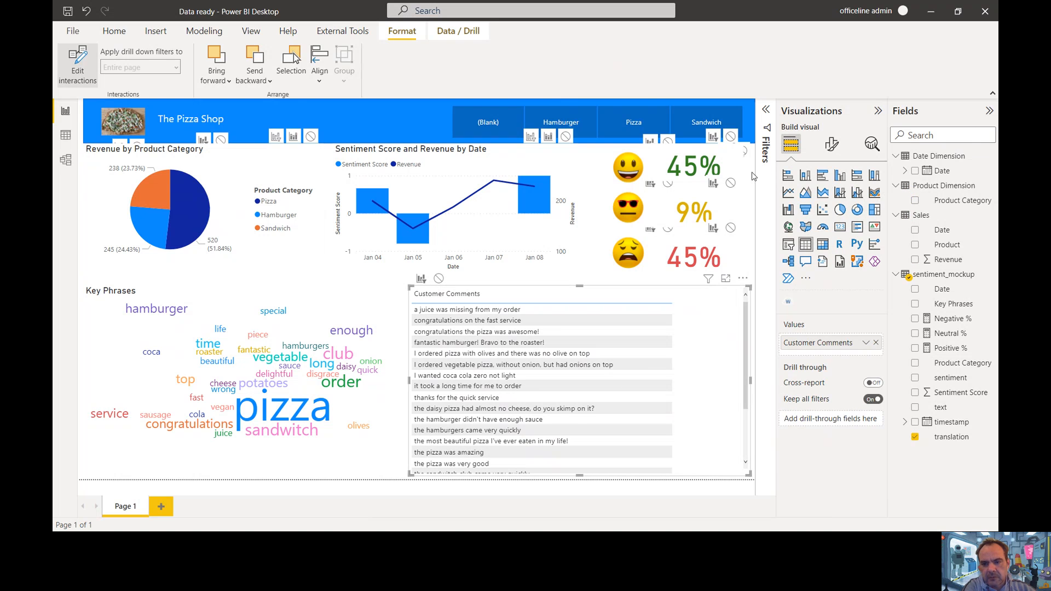
click(77, 65)
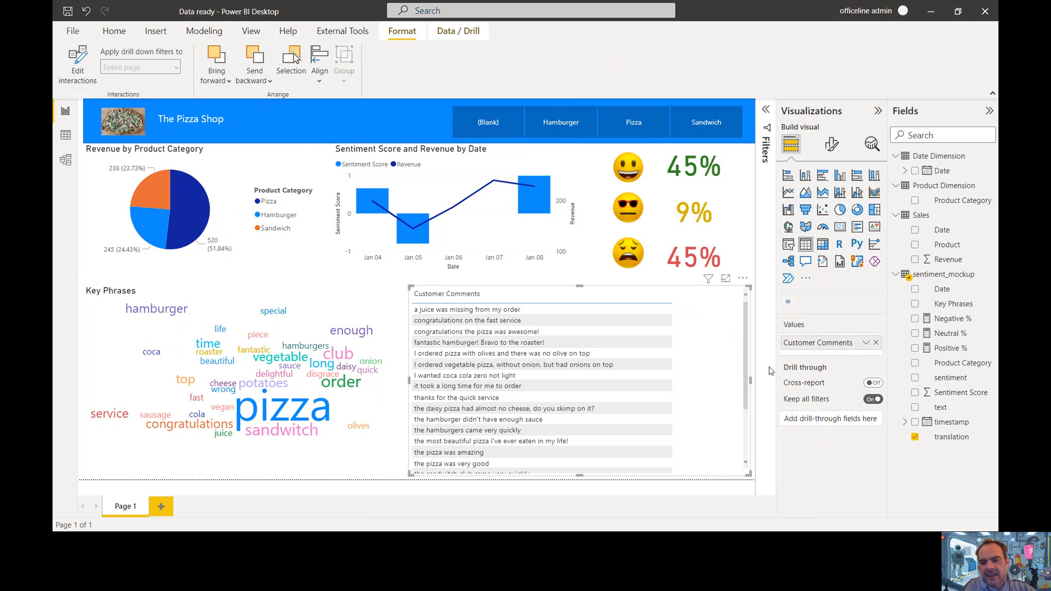
click(788, 246)
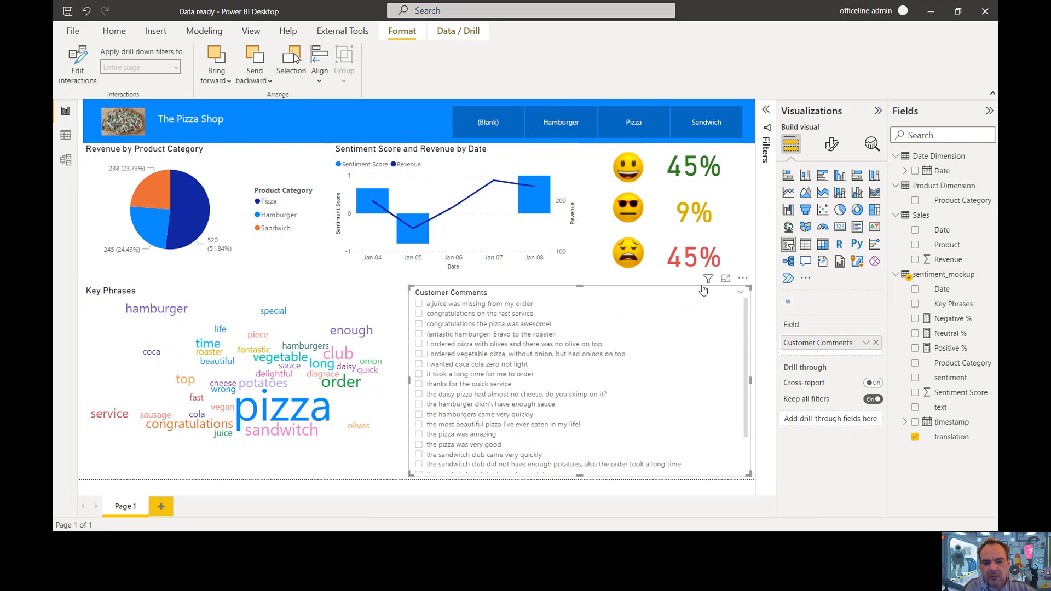
click(805, 245)
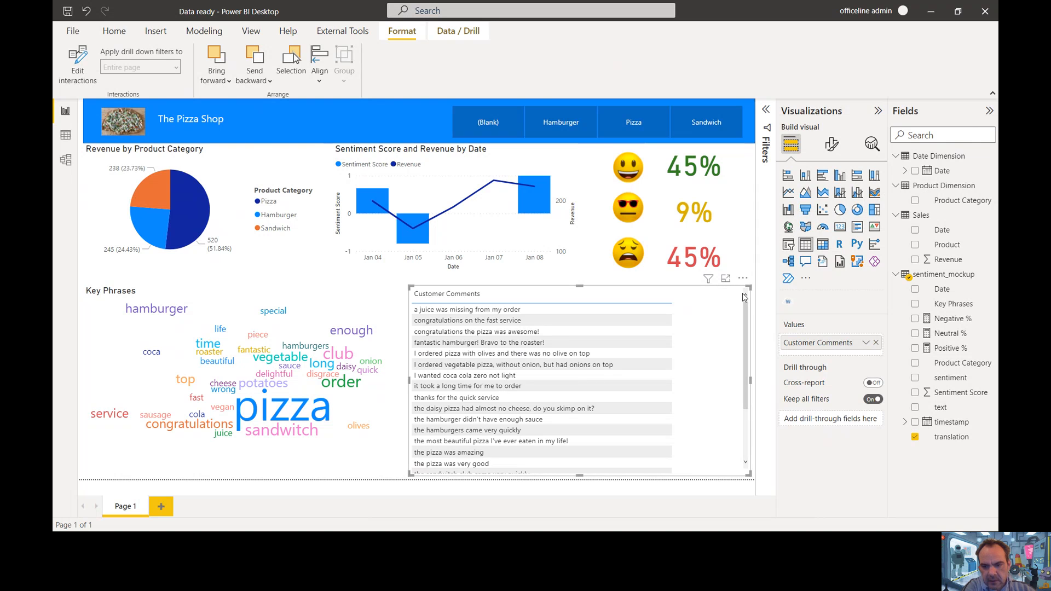
click(745, 257)
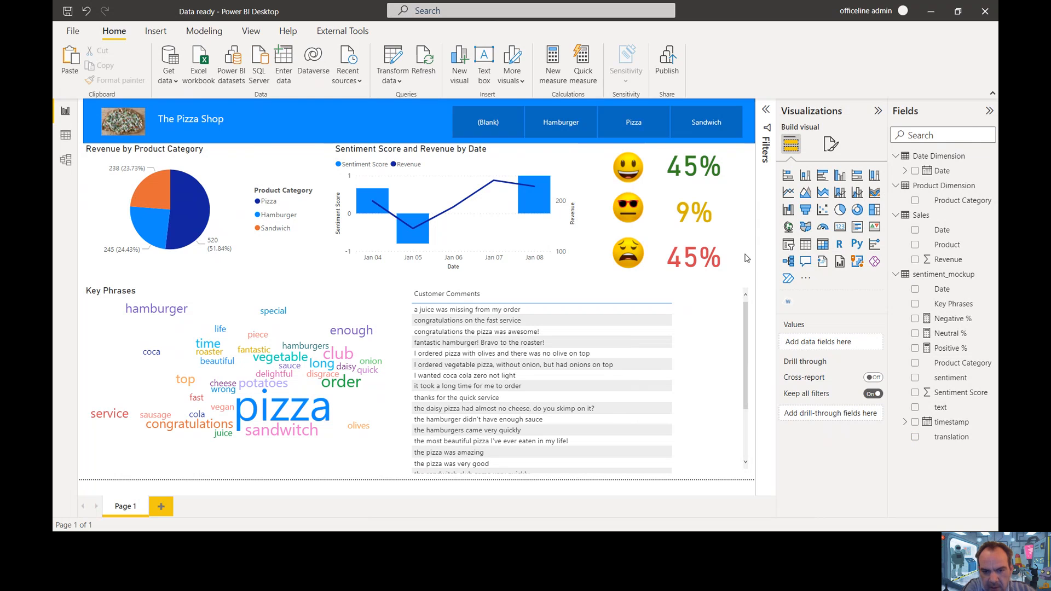
Add a slicer on the sentiment field of sentiment_mockup and shrink it to fit its three options.
click(788, 244)
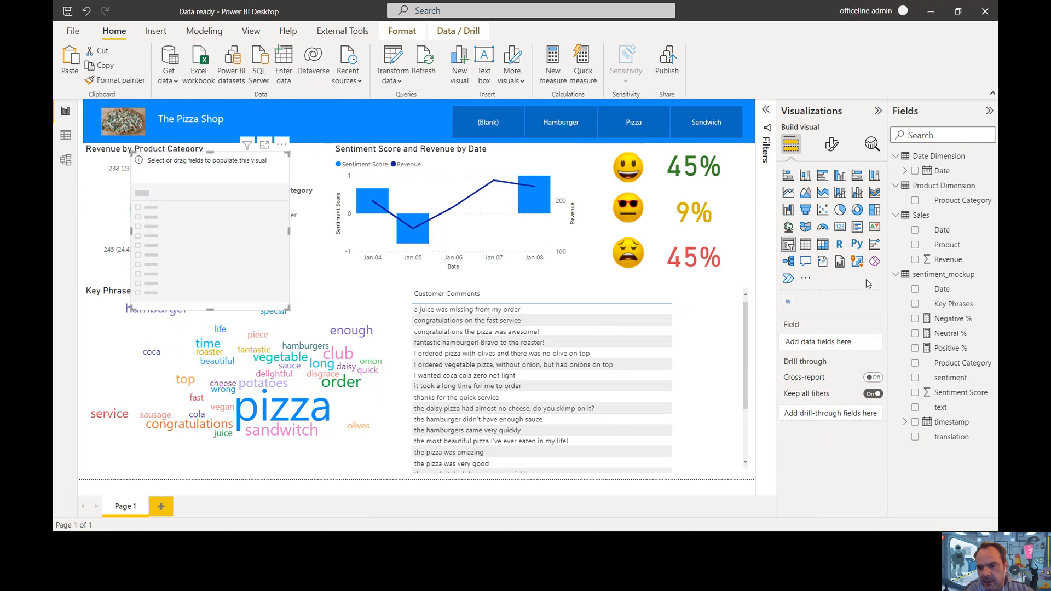
click(915, 377)
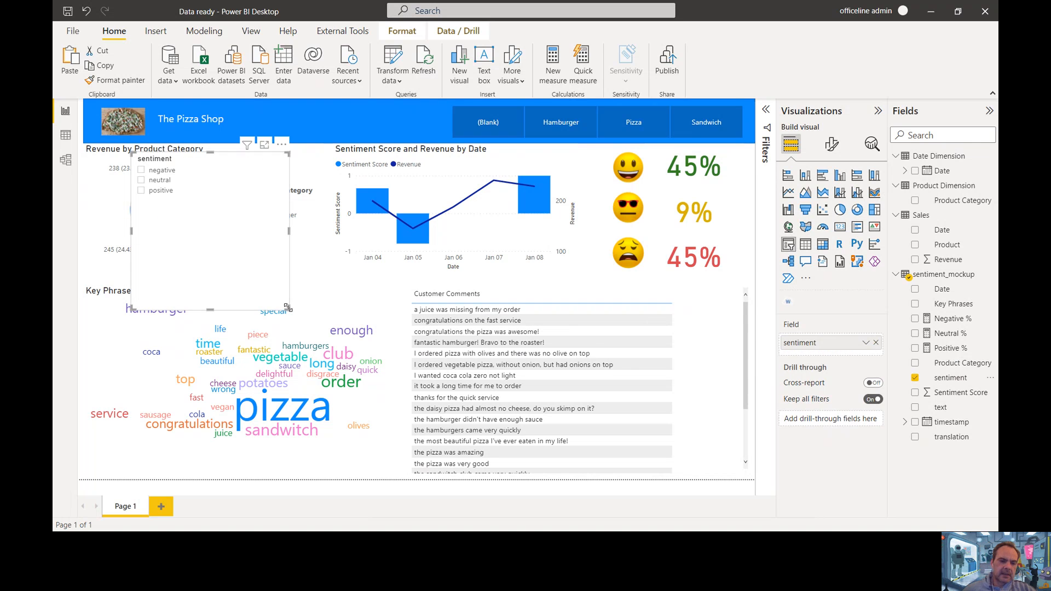
drag(288, 308, 228, 206)
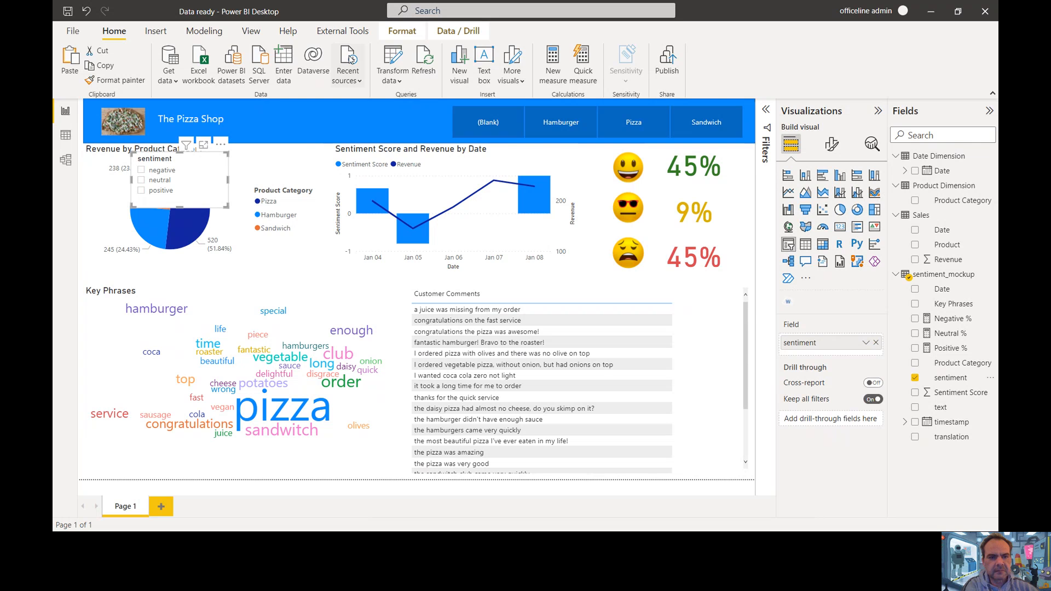
Show the report's bookmarks and add a bookmark named "Positive".
click(155, 31)
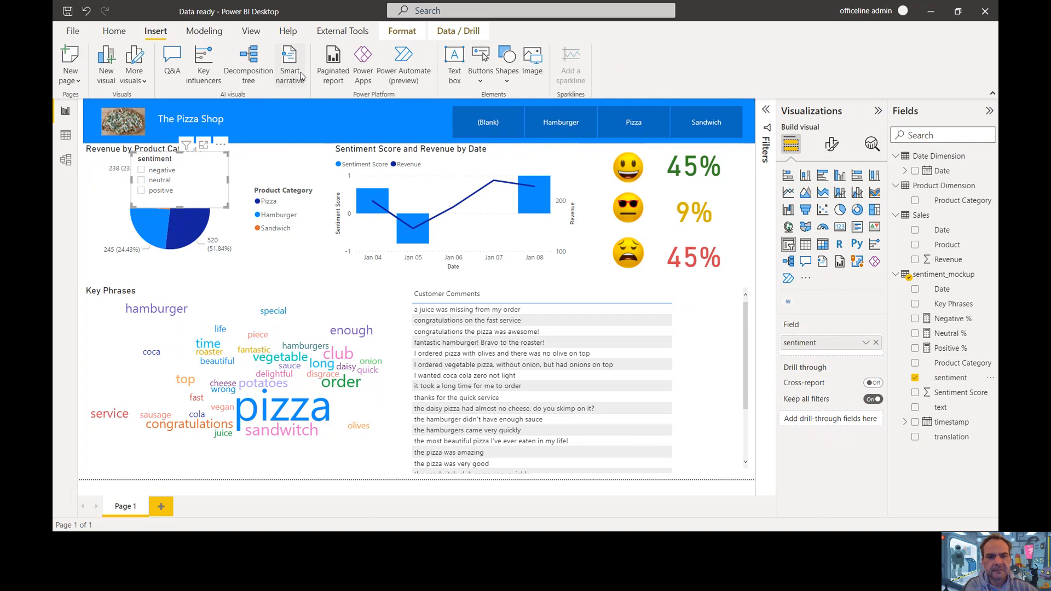
click(400, 33)
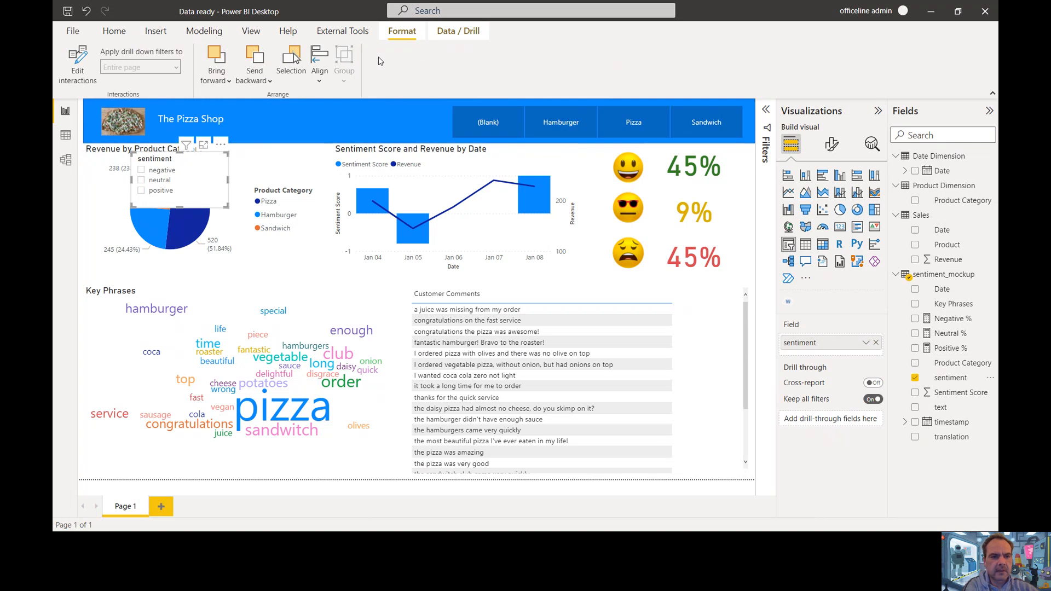
click(254, 33)
click(553, 63)
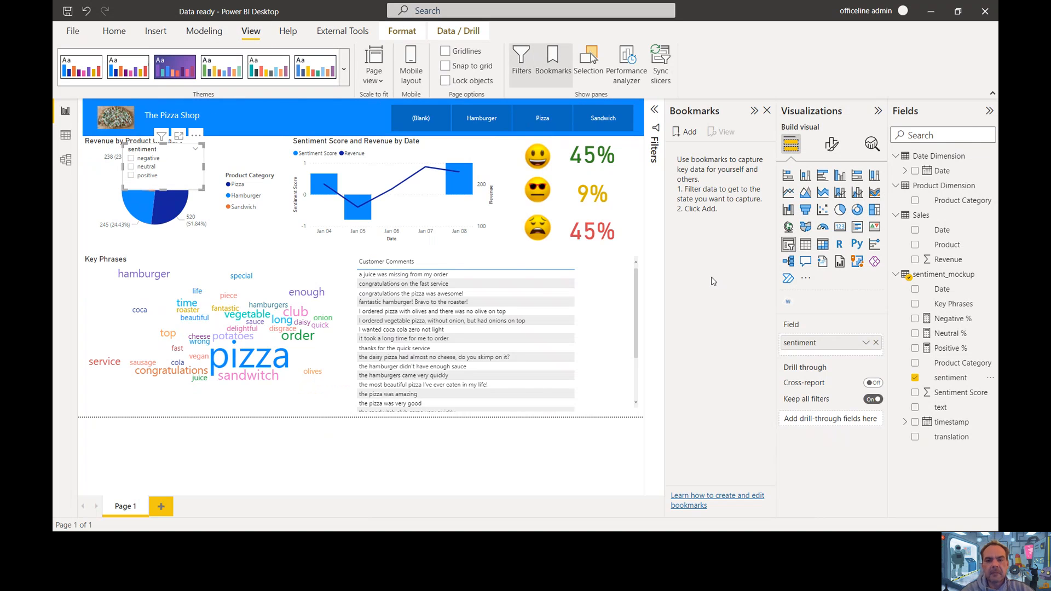
click(688, 134)
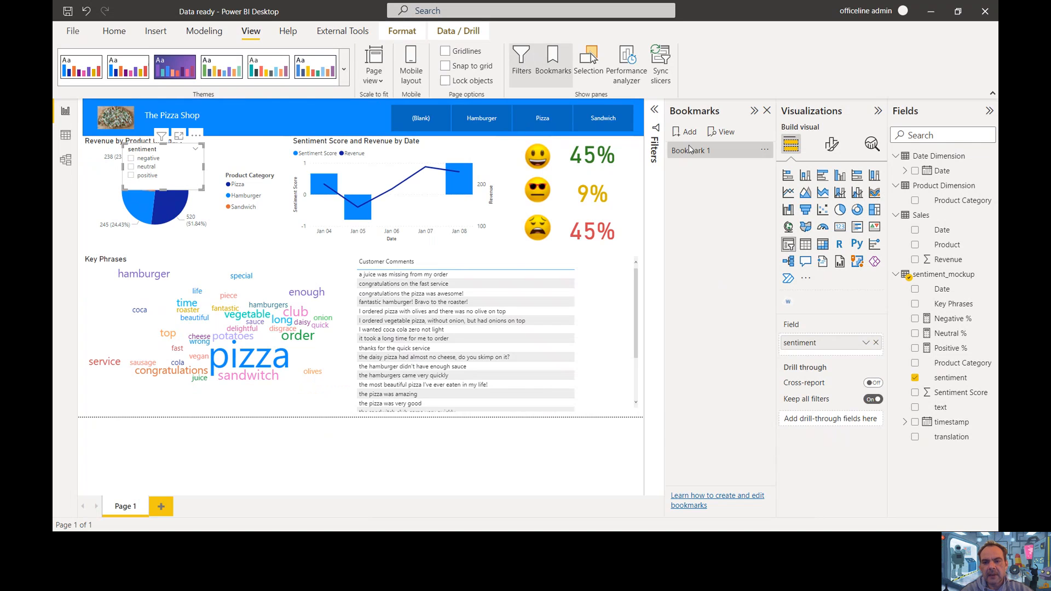
click(764, 150)
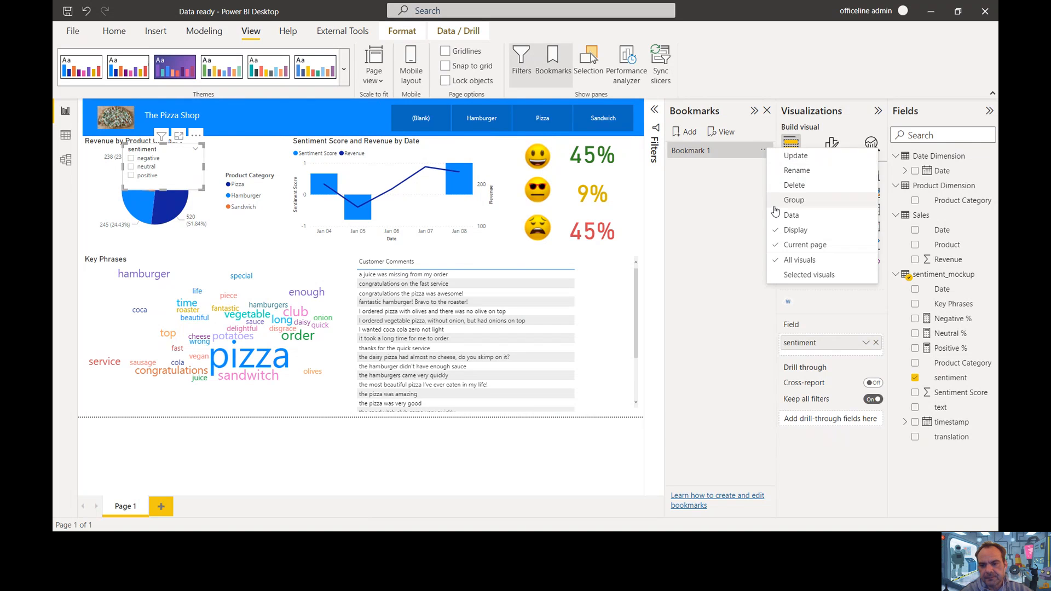
click(796, 171)
text(Fositive)
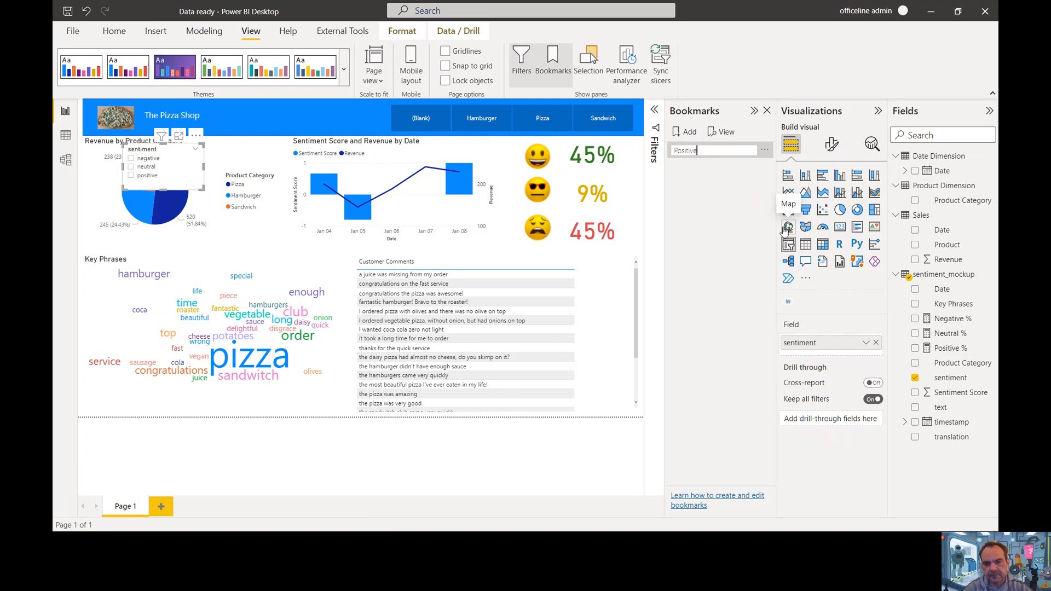
click(736, 184)
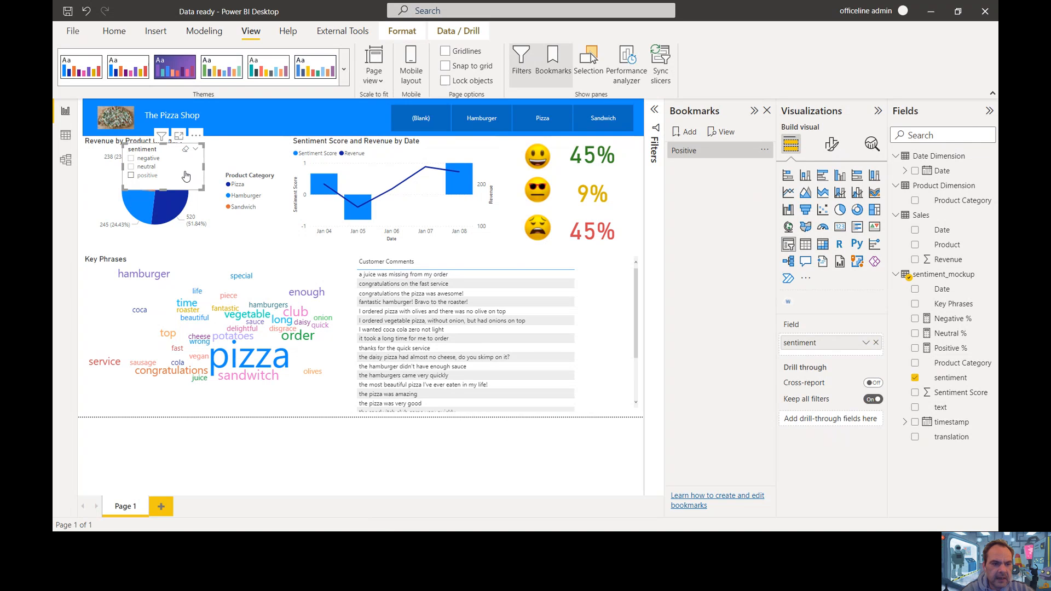
Filter the sentiment slicer to positive and update the Positive bookmark to store only Data for selected visuals, without Display or Current page.
click(131, 176)
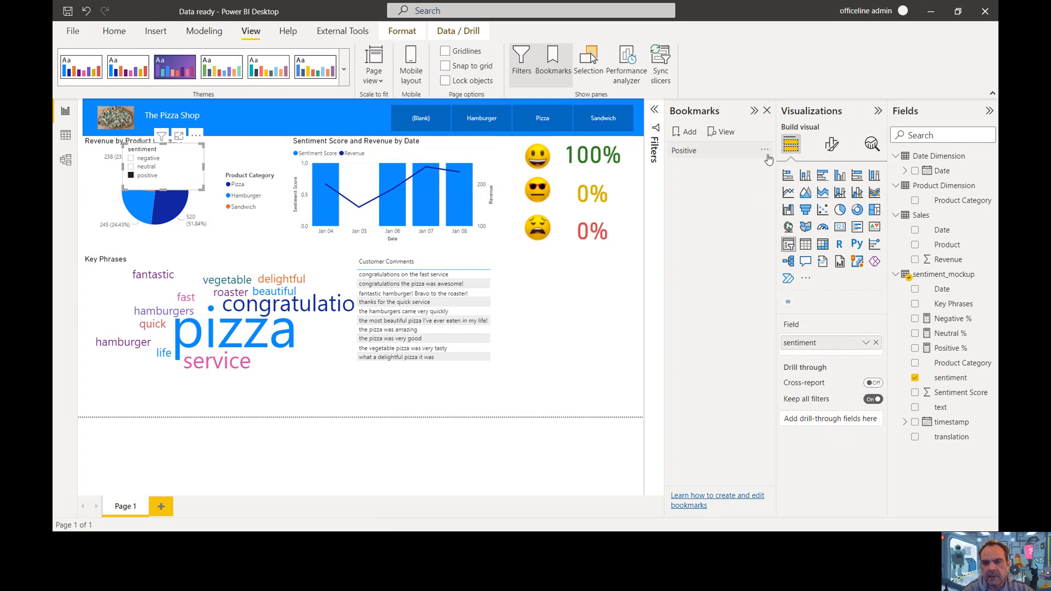
click(765, 152)
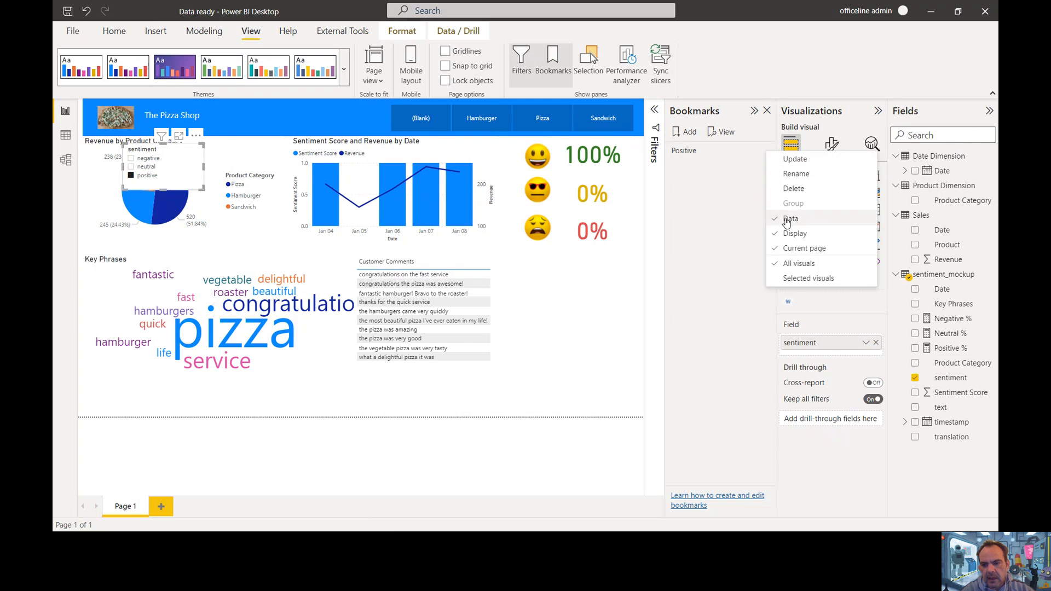
click(793, 249)
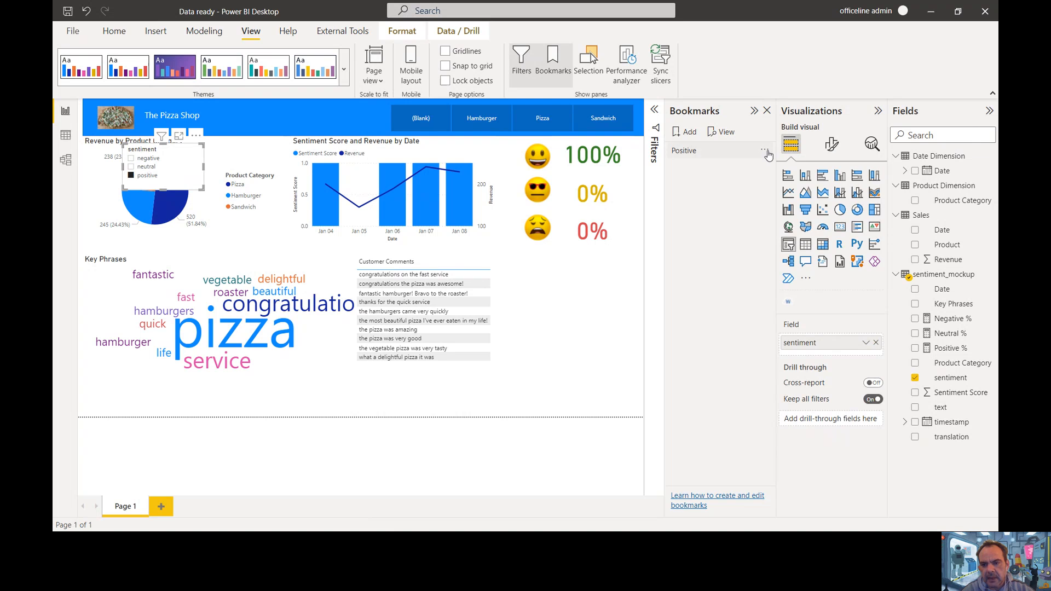
click(766, 152)
click(789, 236)
click(764, 153)
click(790, 279)
click(760, 154)
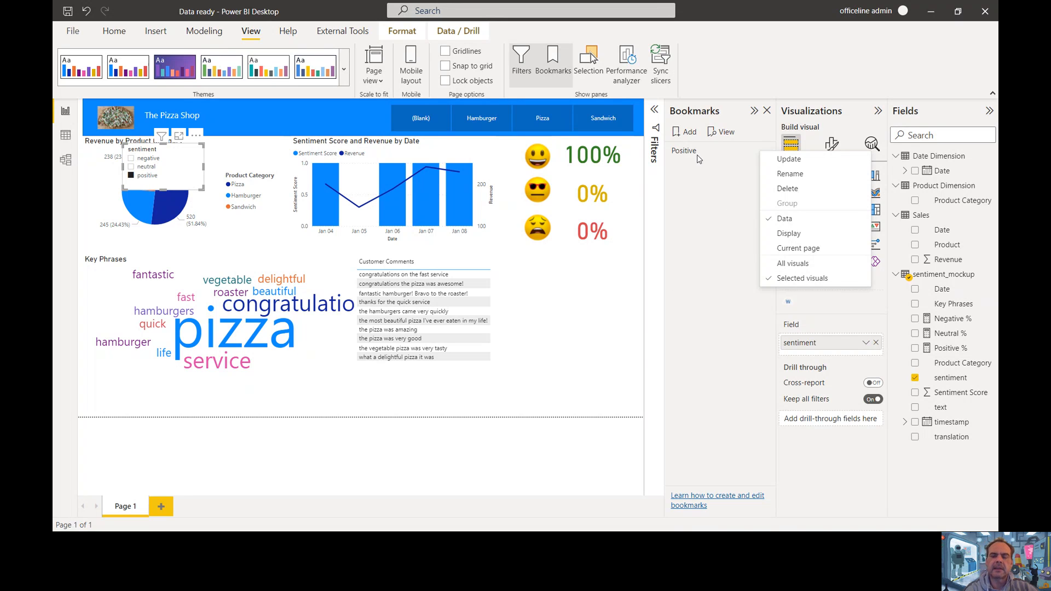
click(786, 161)
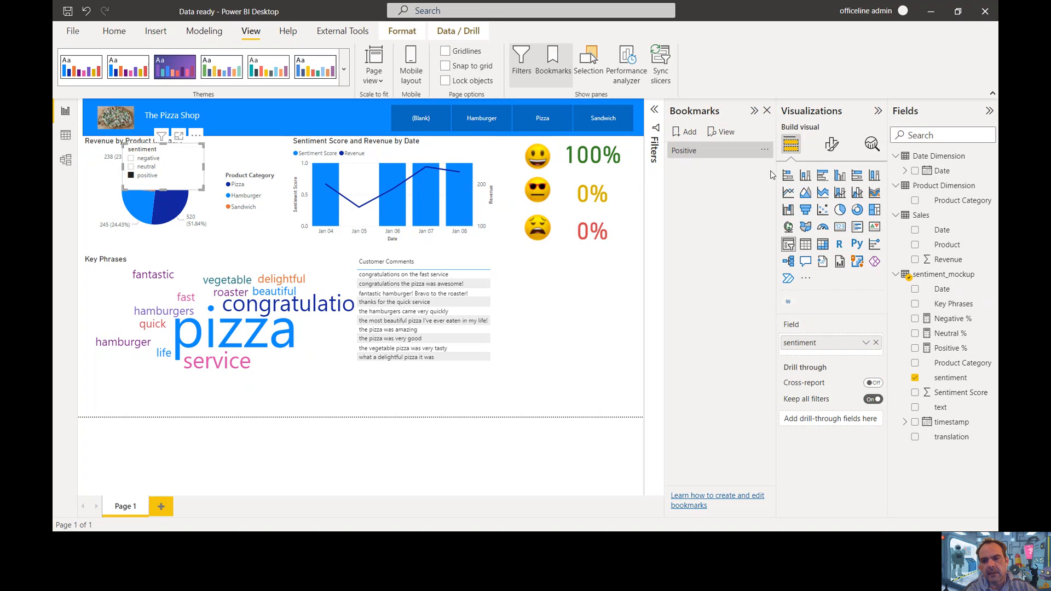
Add a second bookmark and rename it "Neutral".
click(689, 133)
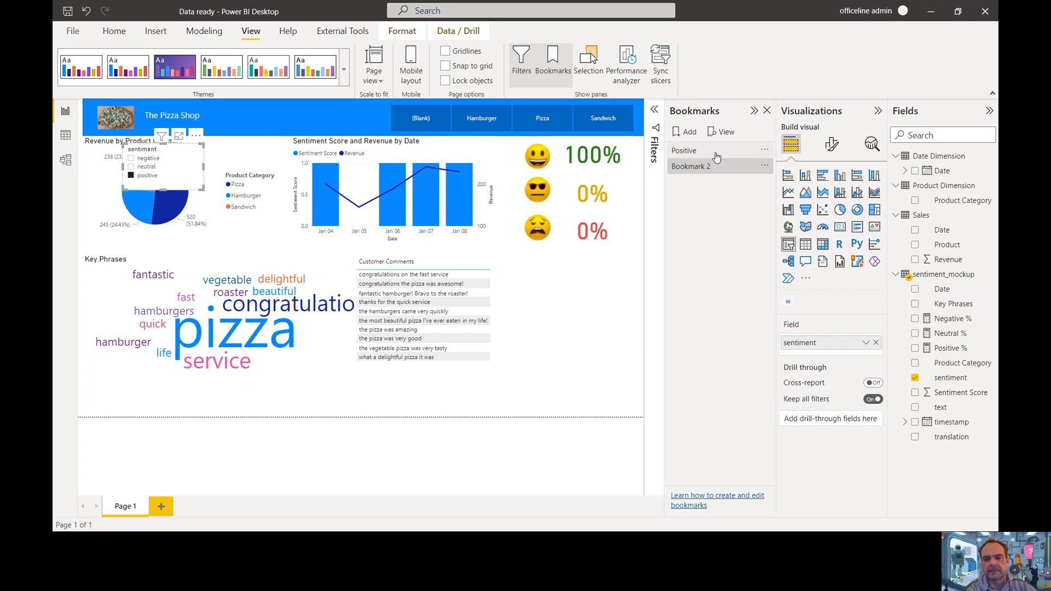
click(764, 166)
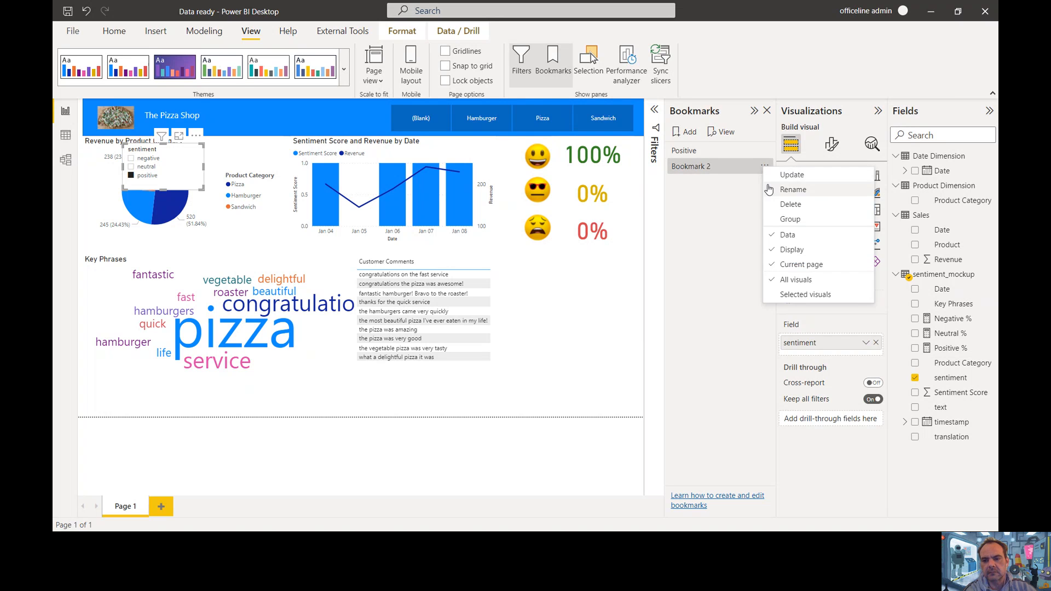
click(792, 190)
text(N)
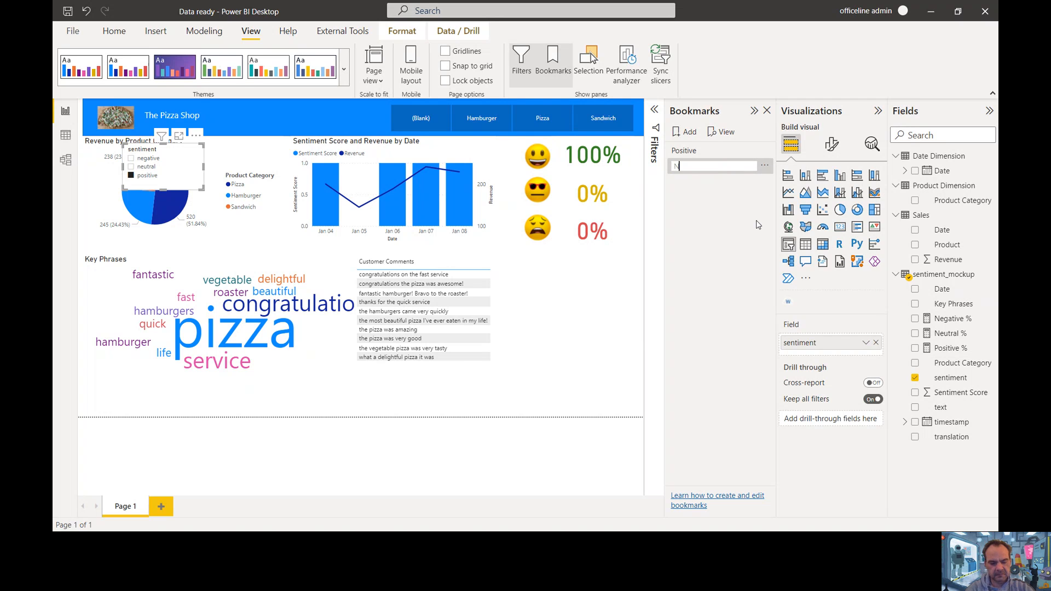
text(eutral)
key(Return)
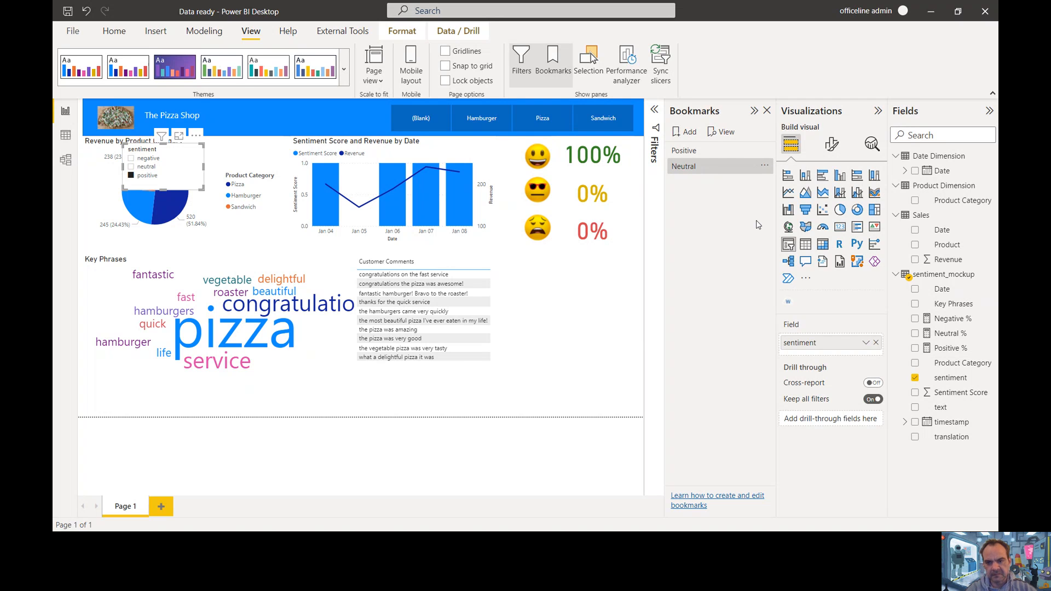
Filter the sentiment slicer to neutral and limit the Neutral bookmark to Data for selected visuals, without Display or Current page.
click(131, 167)
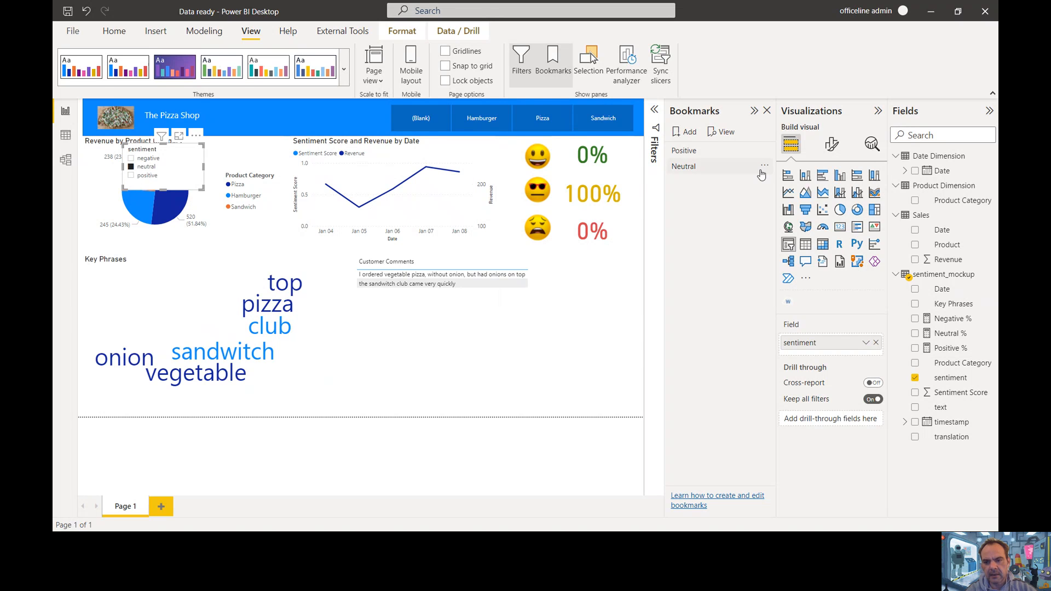
click(764, 166)
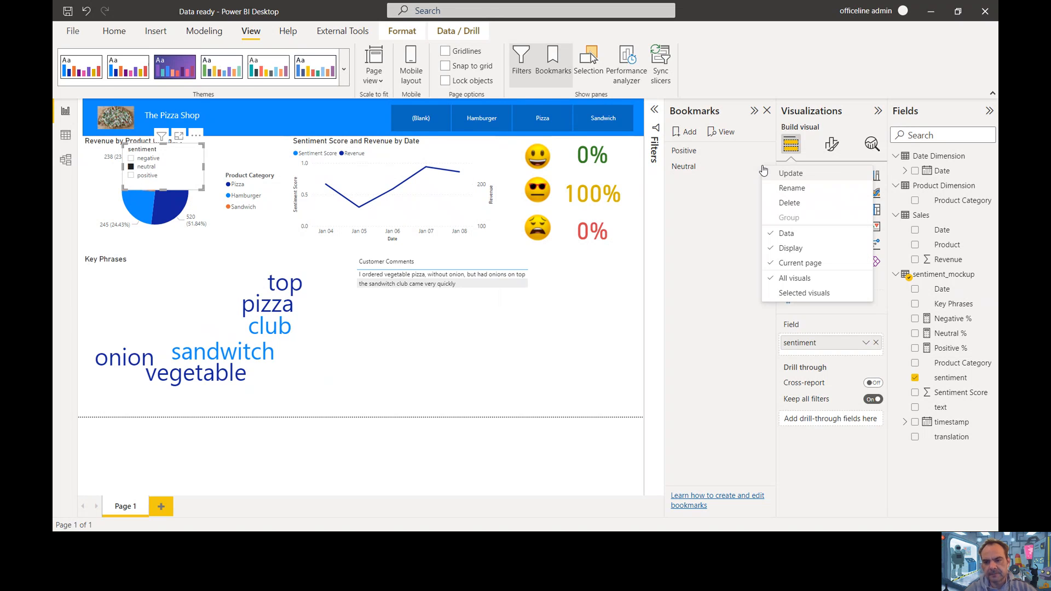
click(789, 249)
click(764, 166)
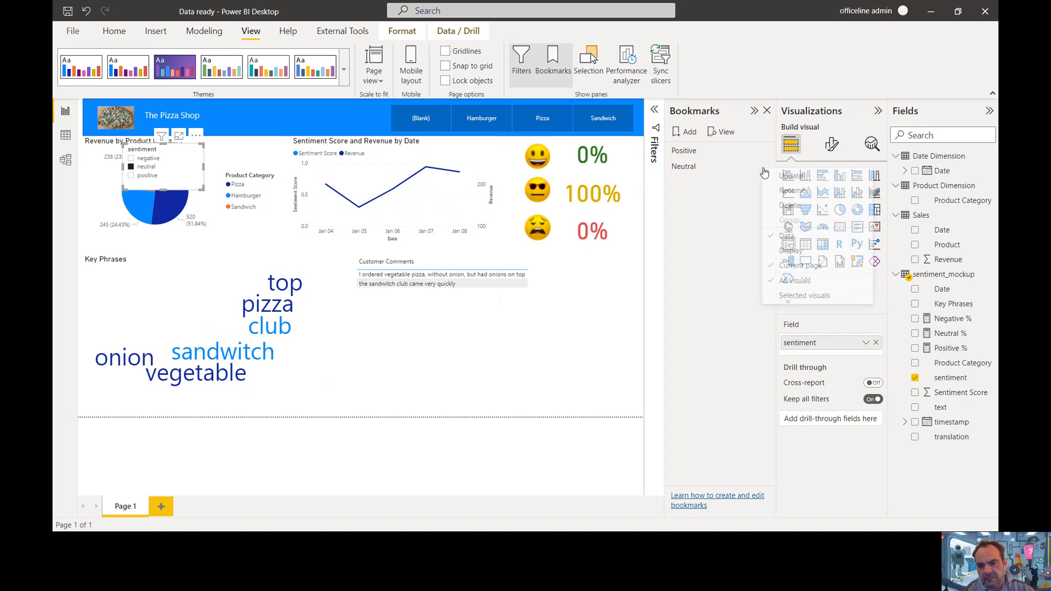
click(790, 266)
click(765, 167)
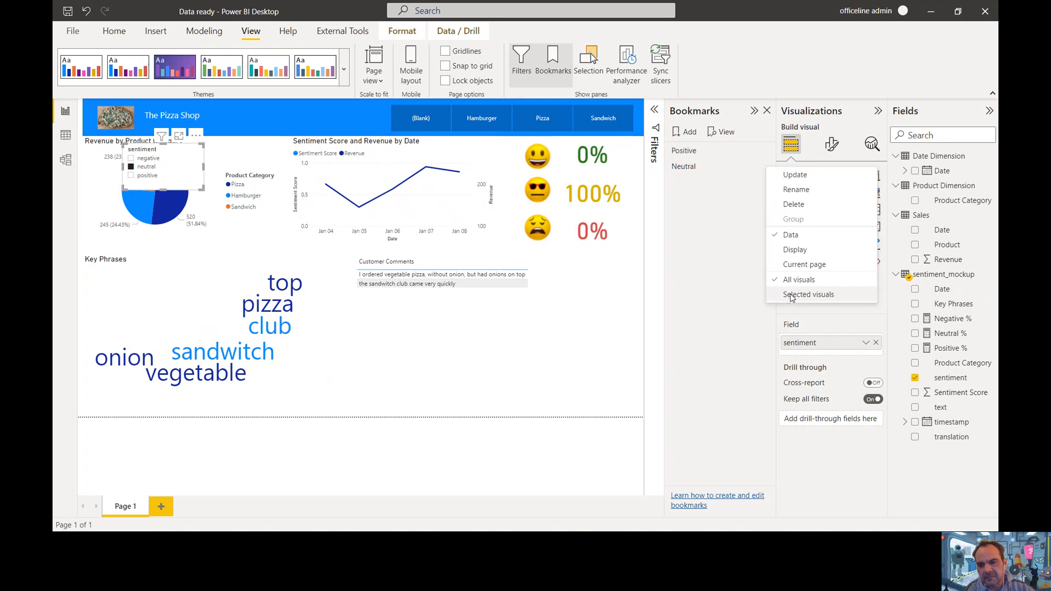
click(790, 295)
Reselect neutral in the sentiment slicer and update the Neutral bookmark with that selection.
click(765, 166)
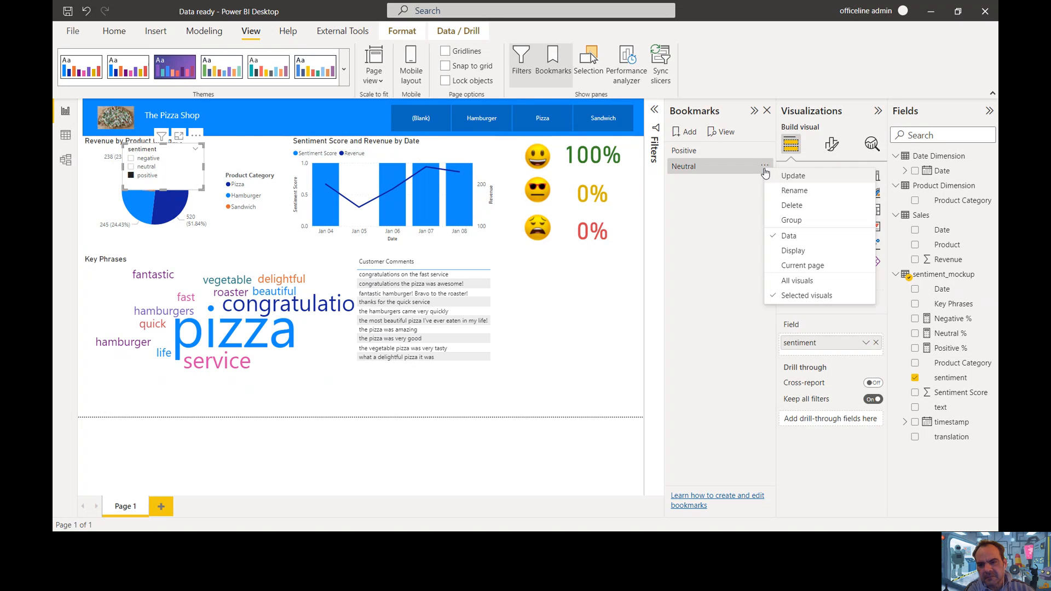
click(733, 192)
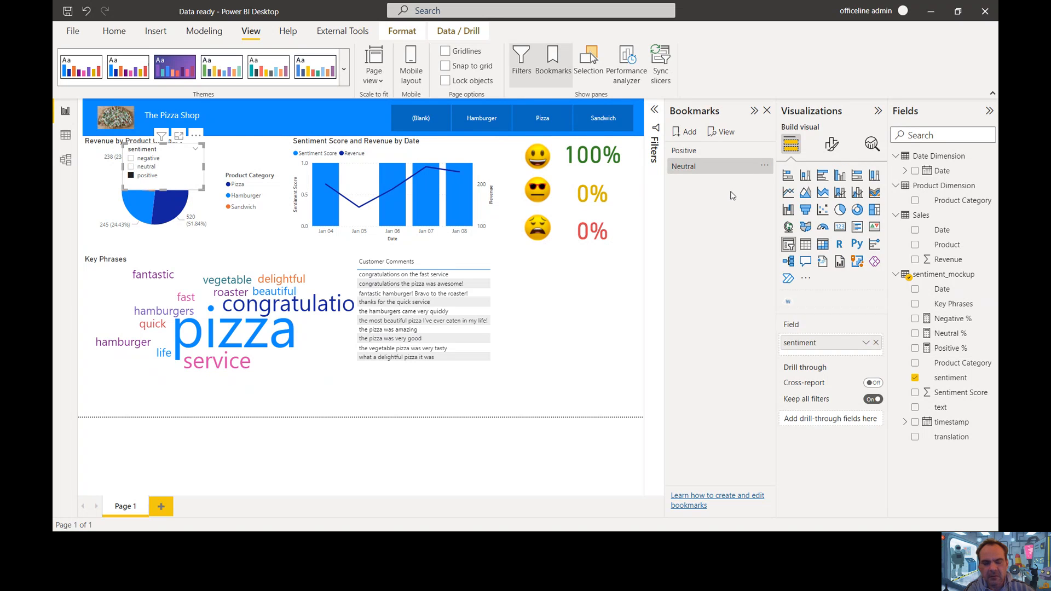
click(133, 167)
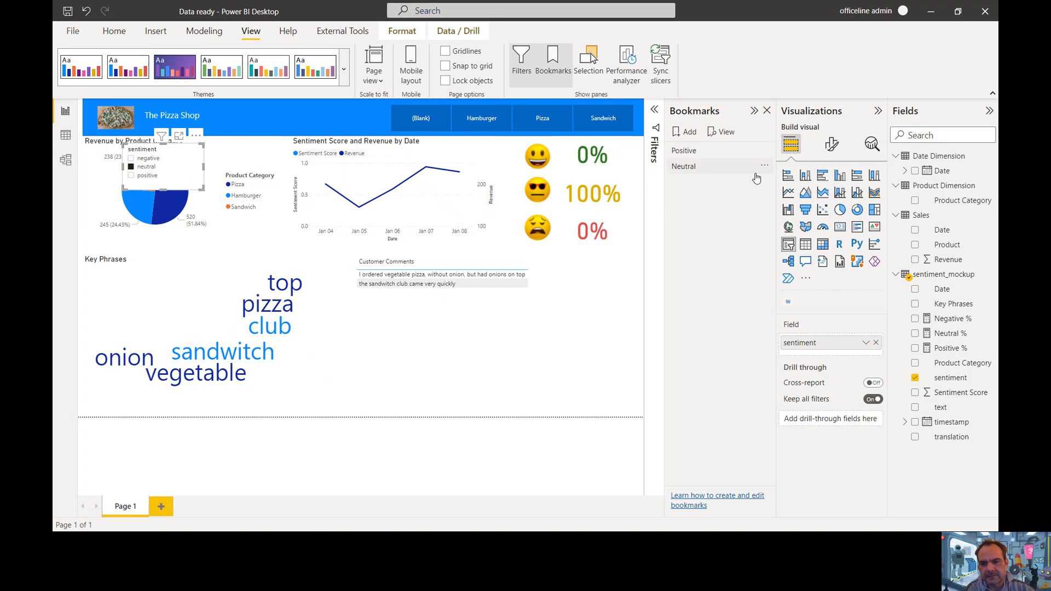
click(766, 168)
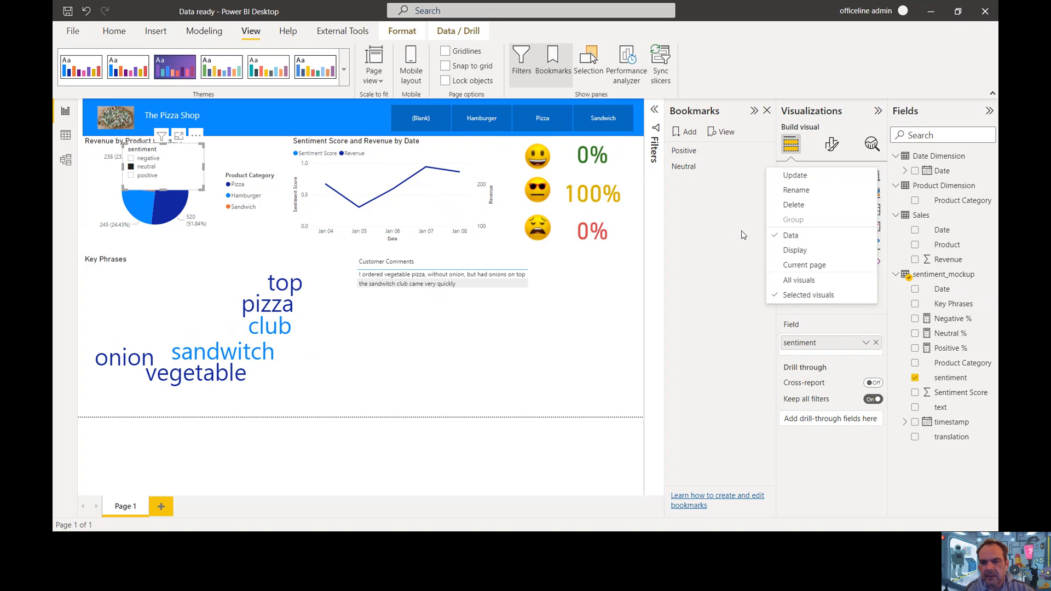
click(790, 175)
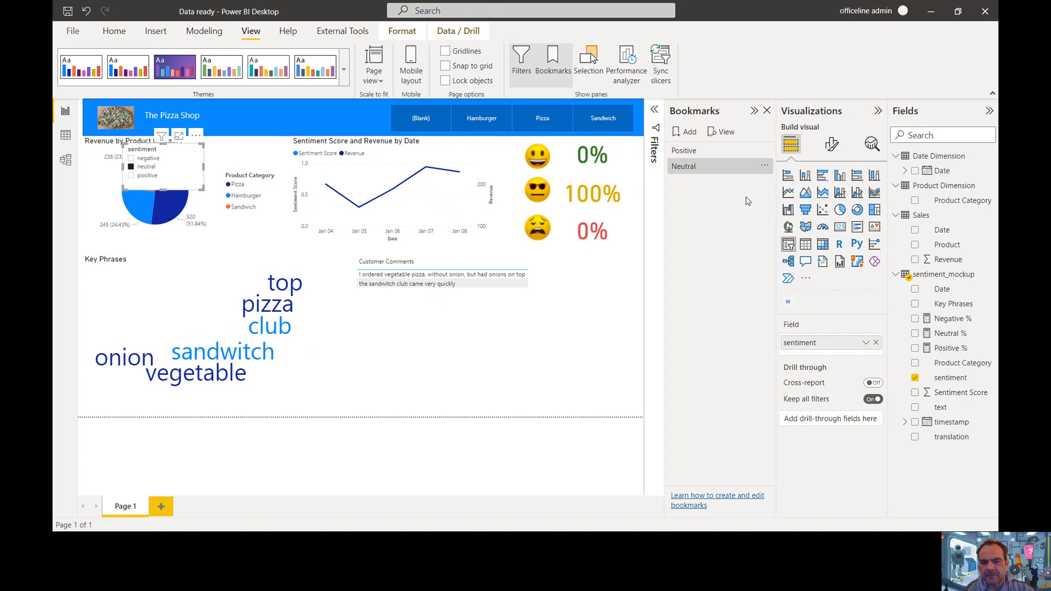
Add a third bookmark and rename it "Negative".
click(690, 133)
click(765, 182)
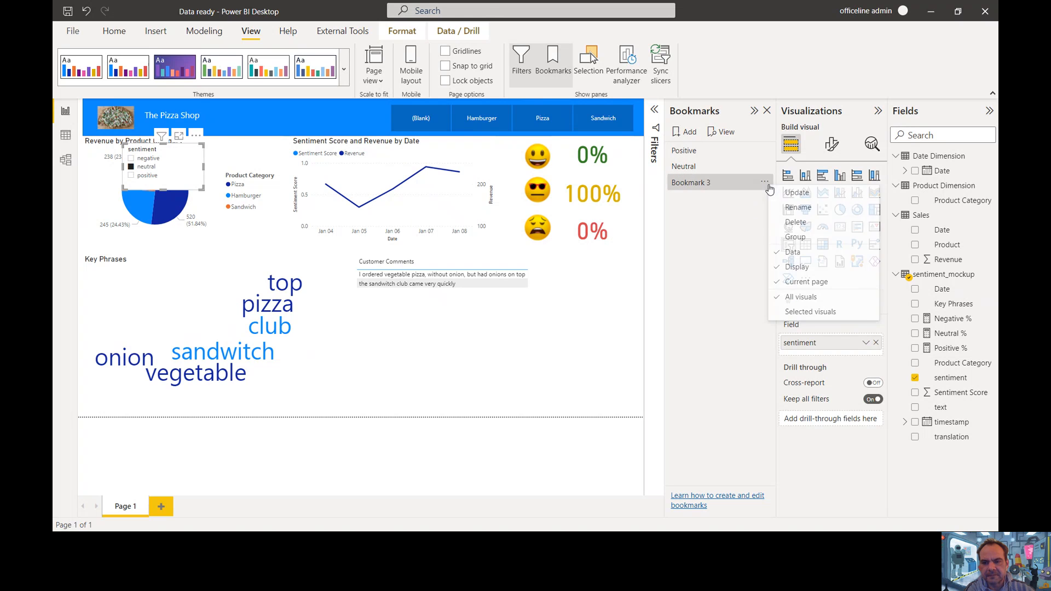
click(797, 207)
text(Negative)
key(Return)
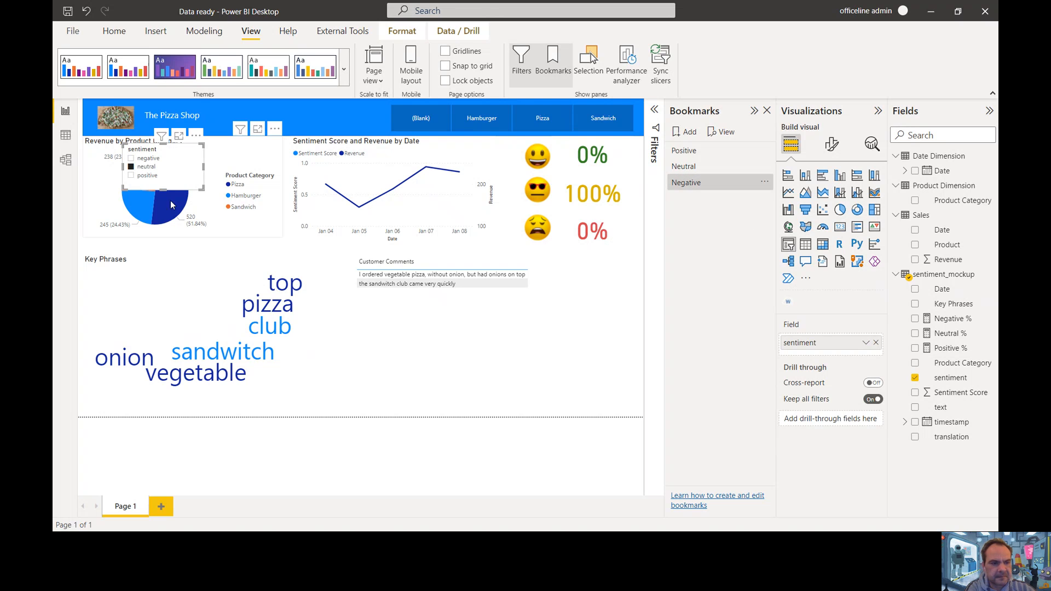
Filter the sentiment slicer to negative and update the Negative bookmark to store only Data for selected visuals, without Display or Current page.
click(131, 158)
click(766, 183)
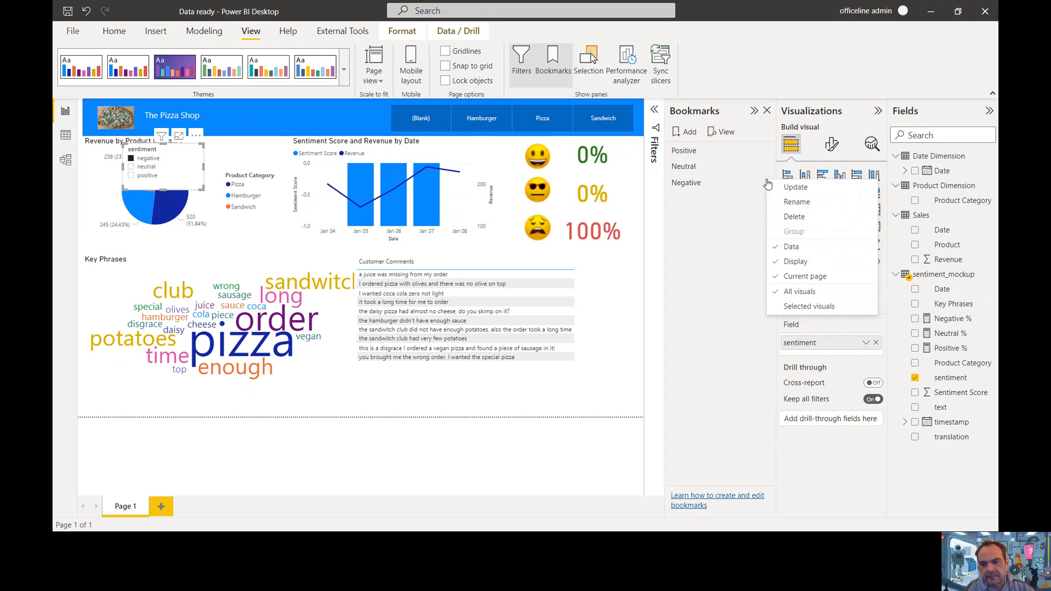
click(786, 263)
click(766, 183)
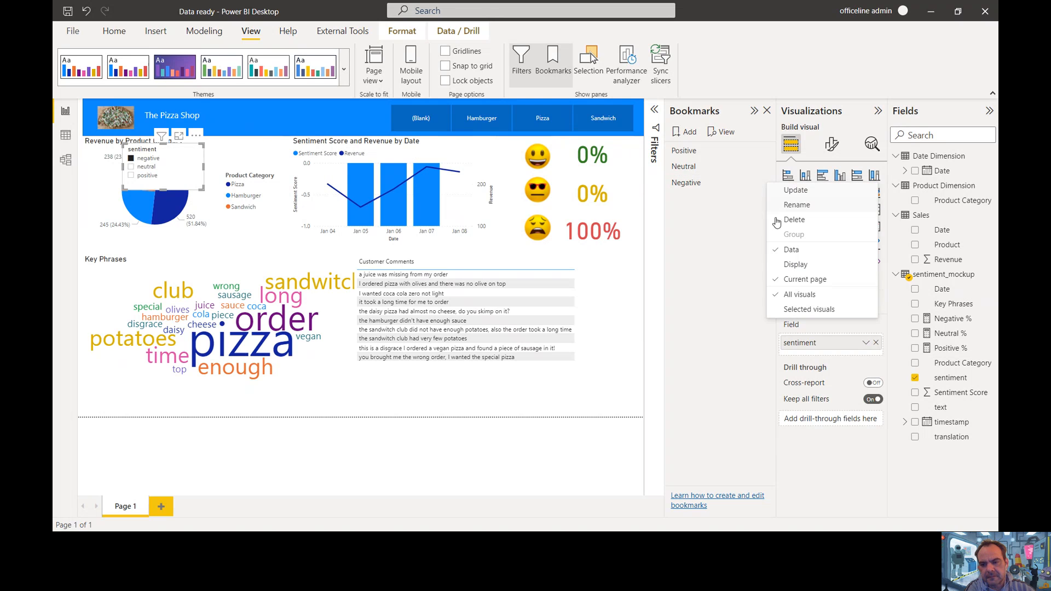
click(795, 281)
click(763, 183)
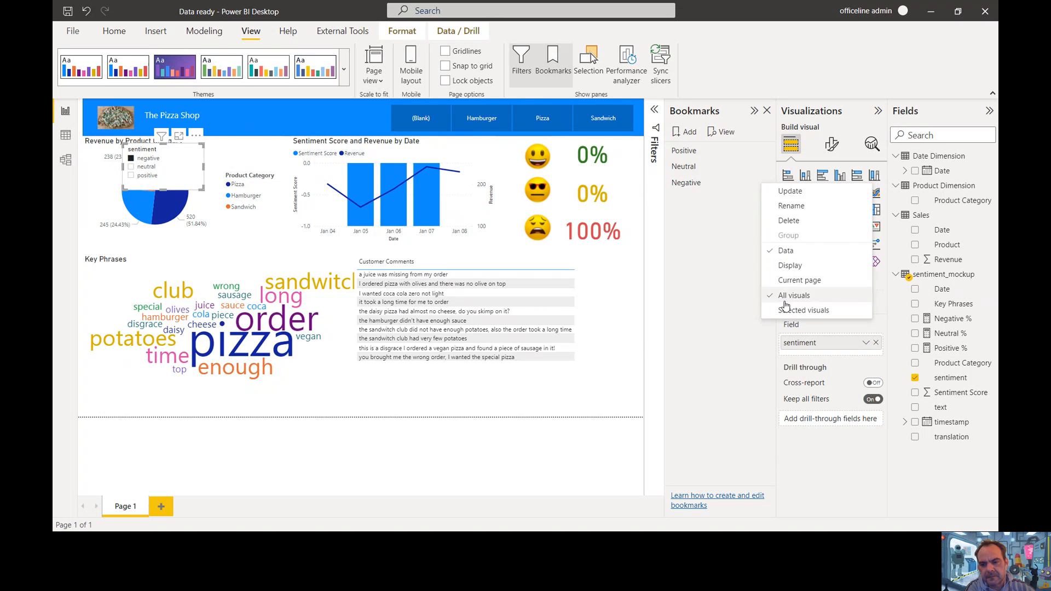
click(787, 310)
click(766, 186)
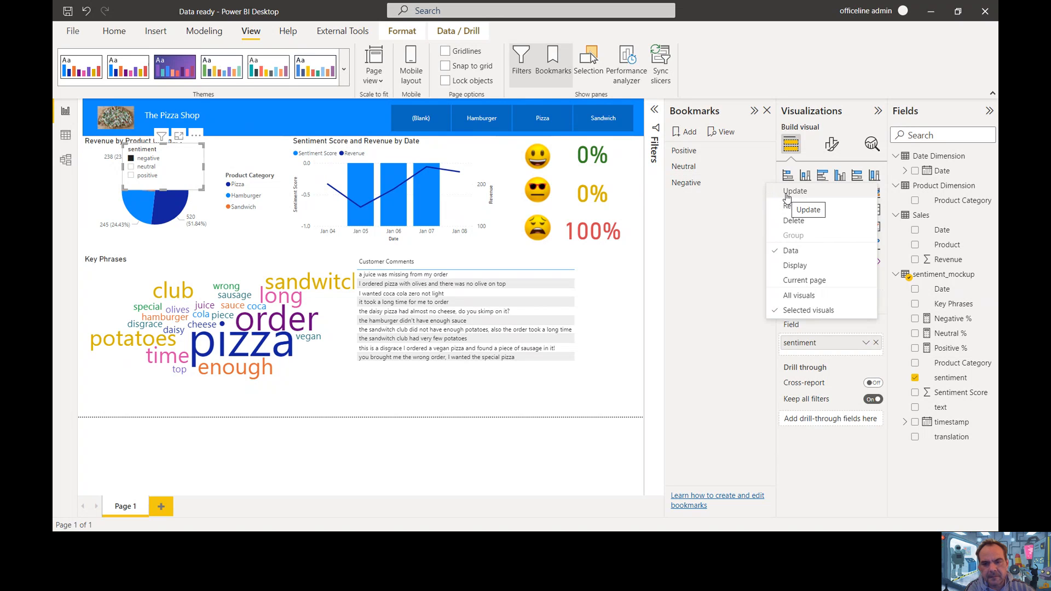
click(793, 191)
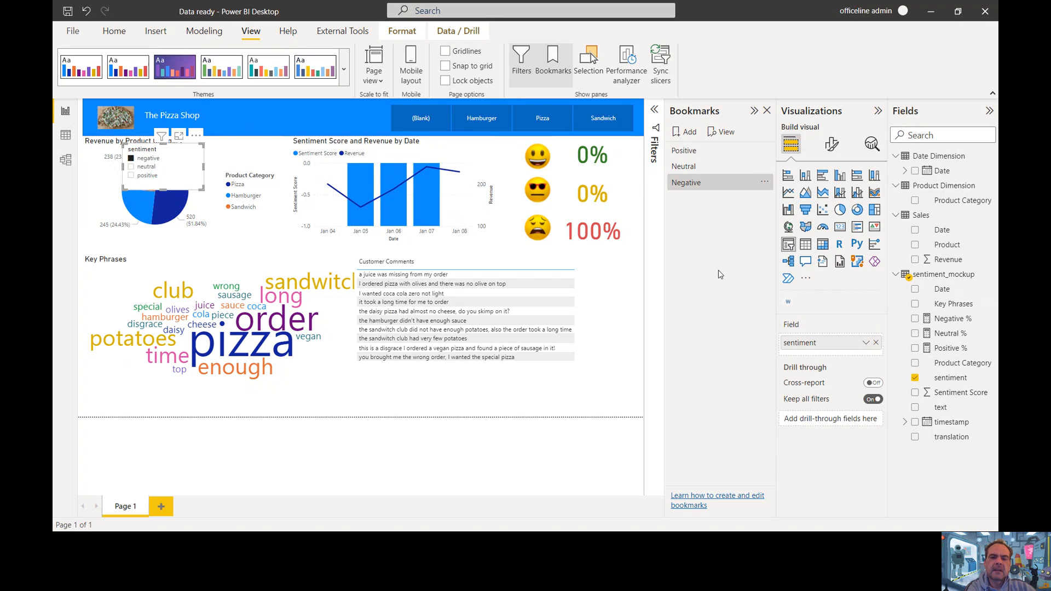
Add a fourth bookmark and rename it "Everything".
mouse_move(626, 281)
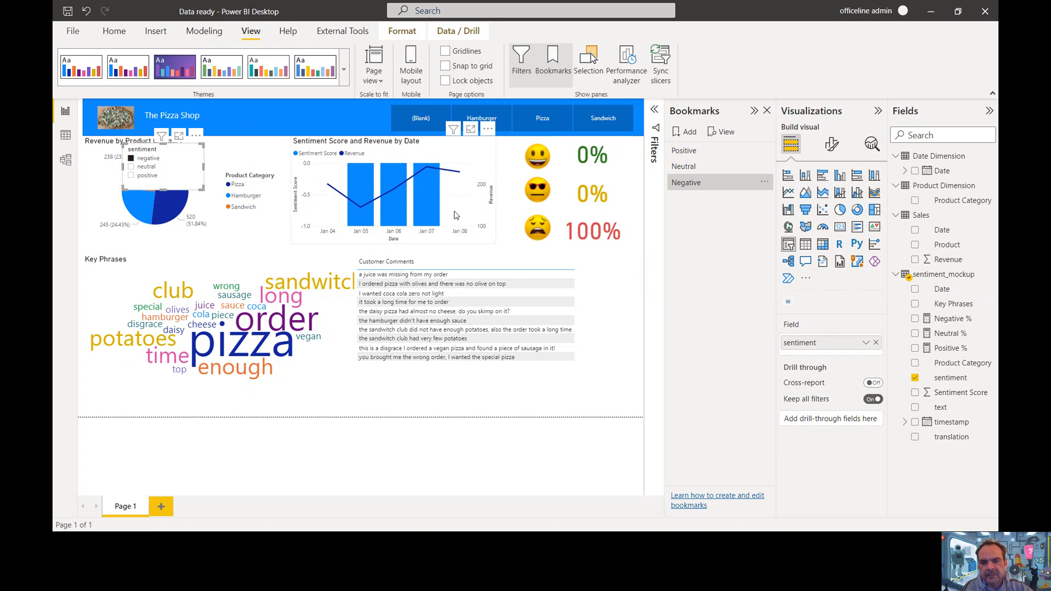
click(685, 132)
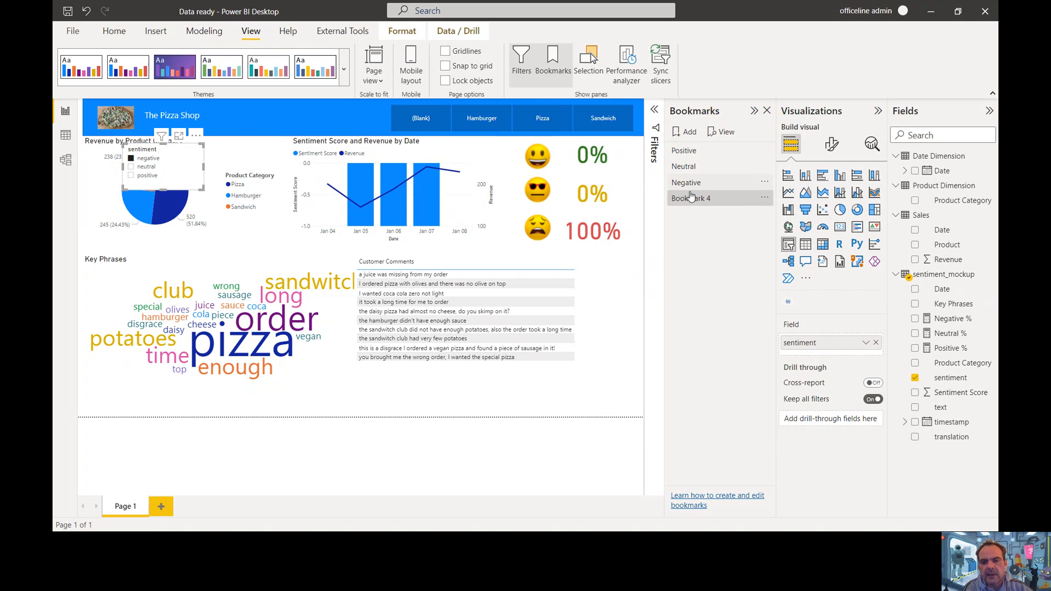
click(764, 197)
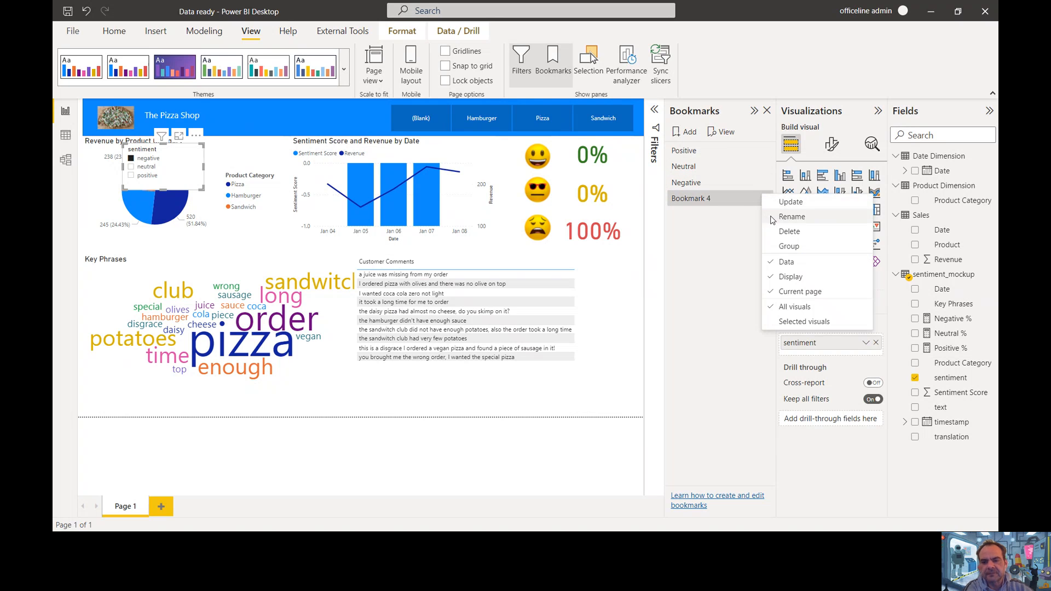
click(772, 218)
text(Ever)
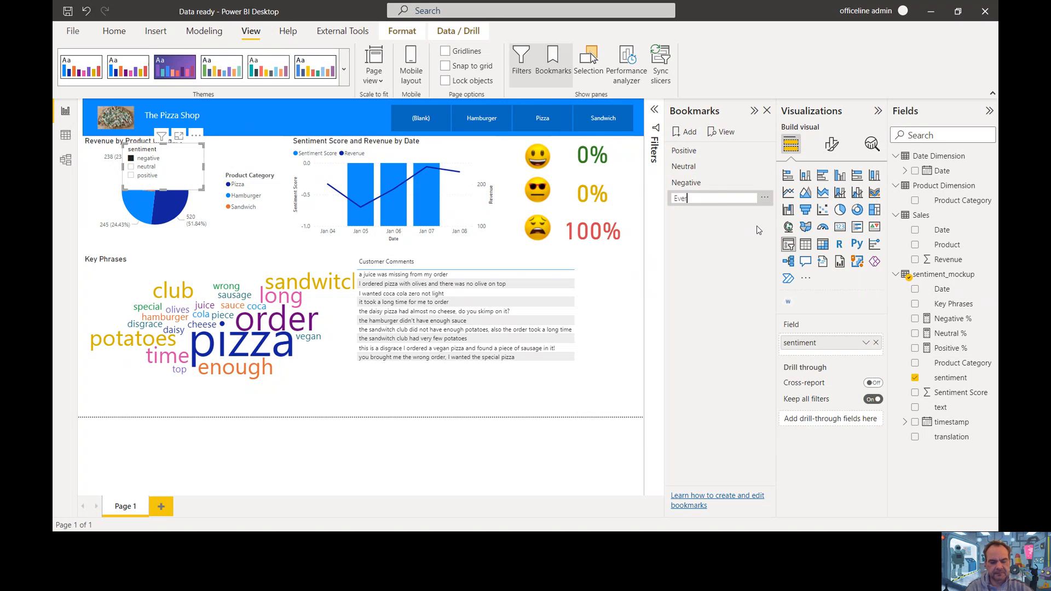
text(ything)
key(Return)
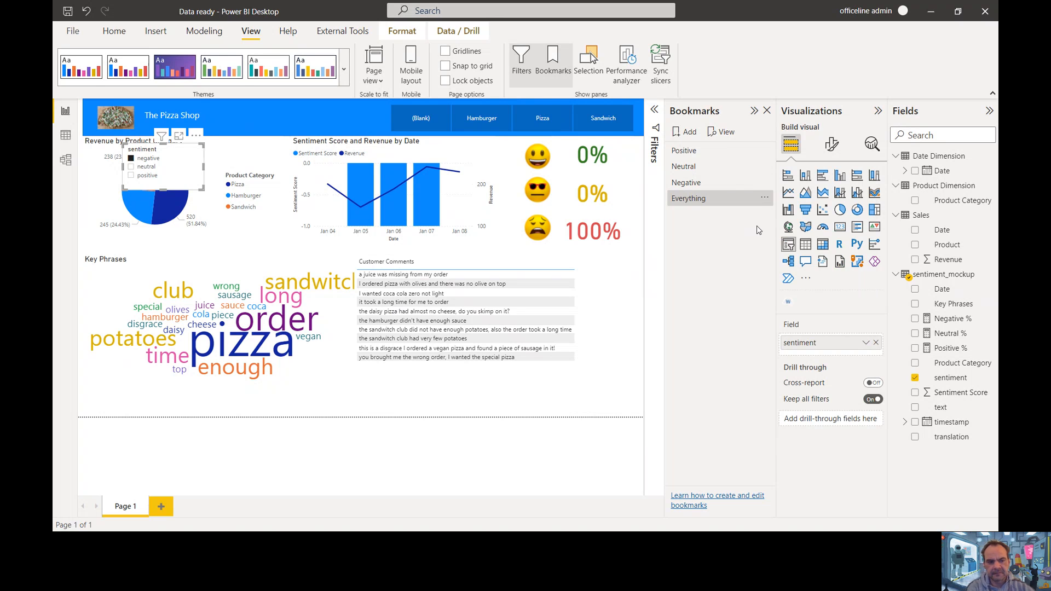
Clear the negative selection in the sentiment slicer and turn off Display and Current page for the Everything bookmark.
click(132, 160)
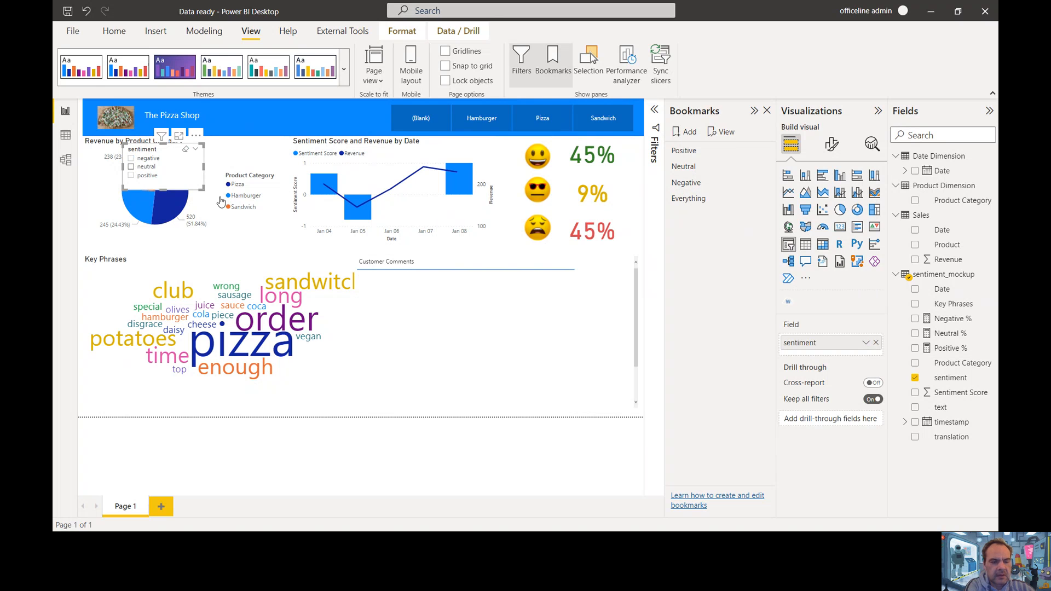
click(768, 201)
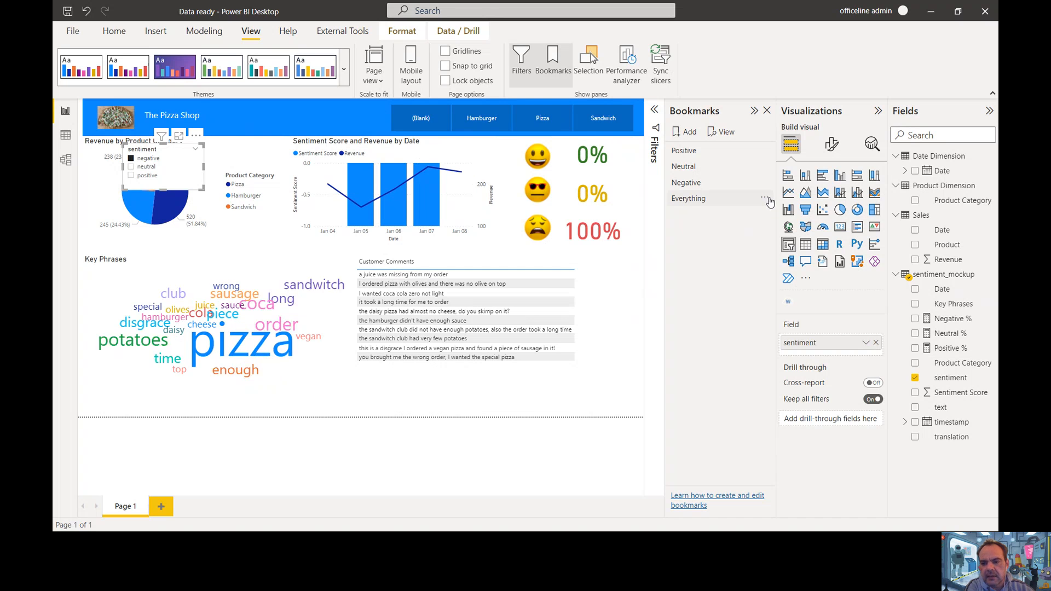
click(131, 160)
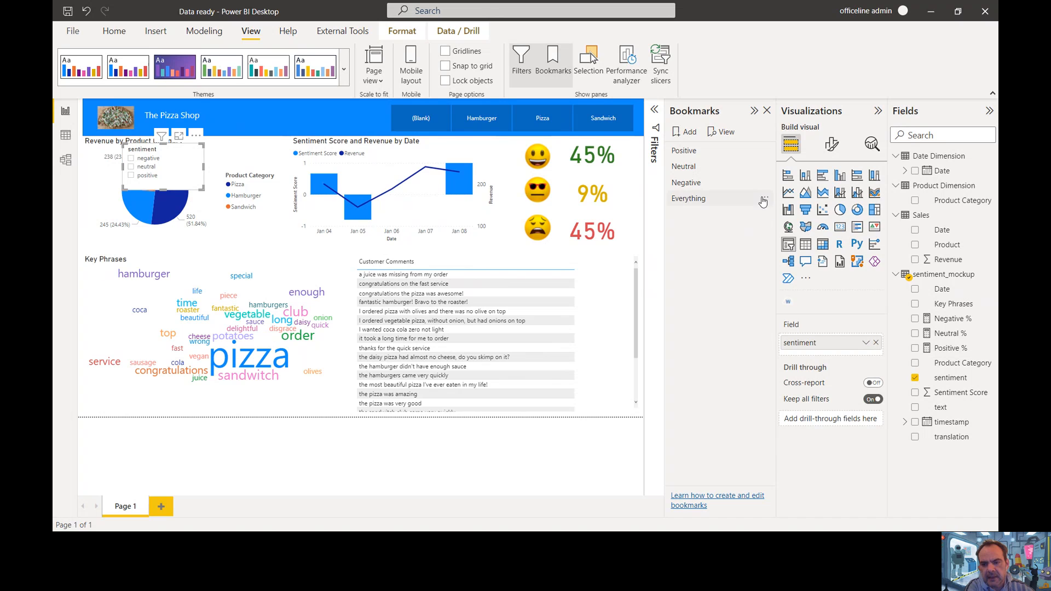
click(762, 201)
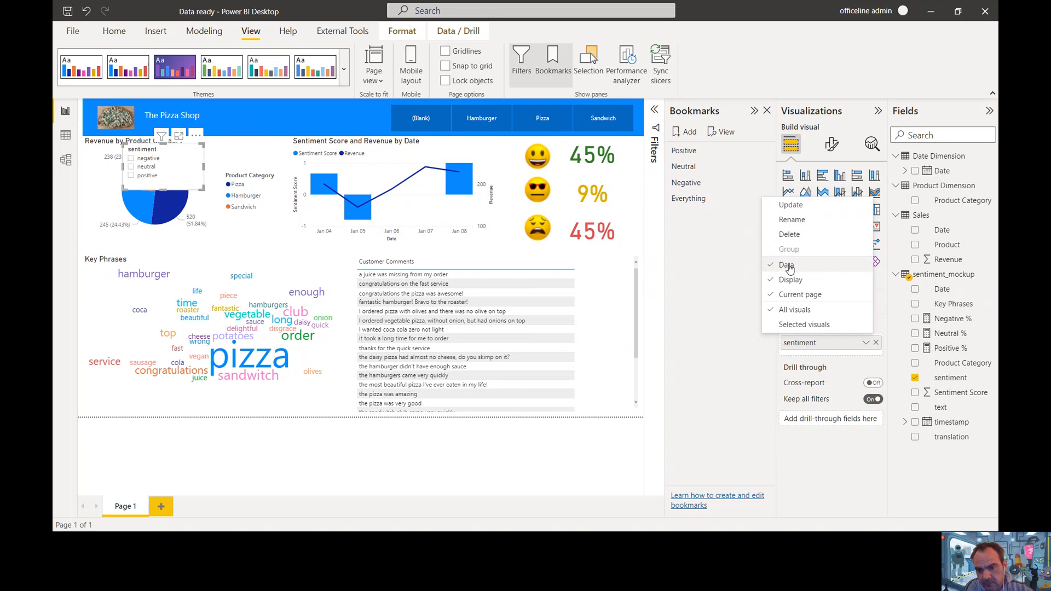
click(767, 203)
click(765, 201)
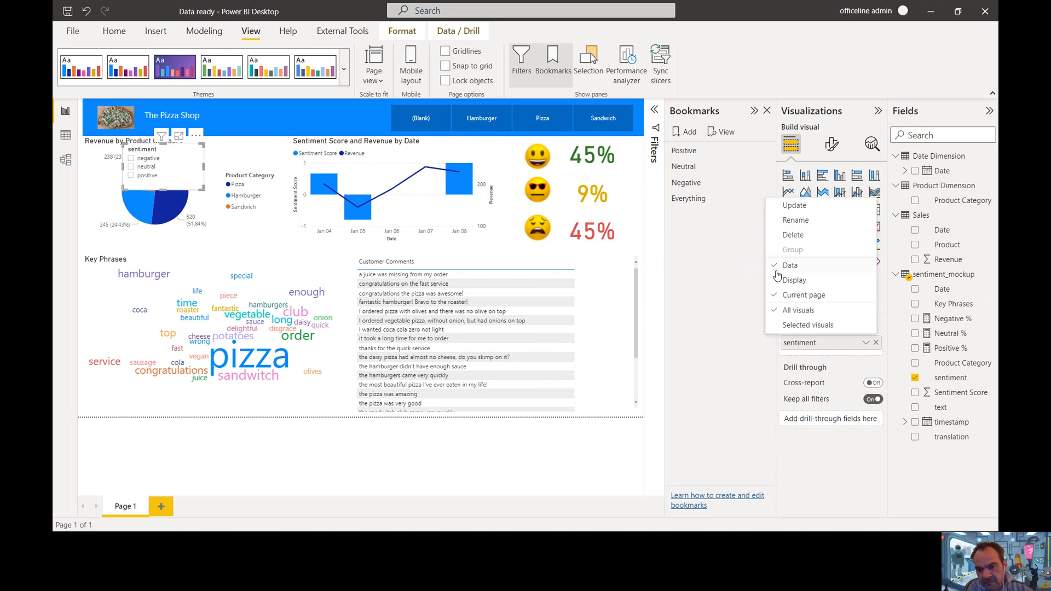
click(789, 299)
click(766, 201)
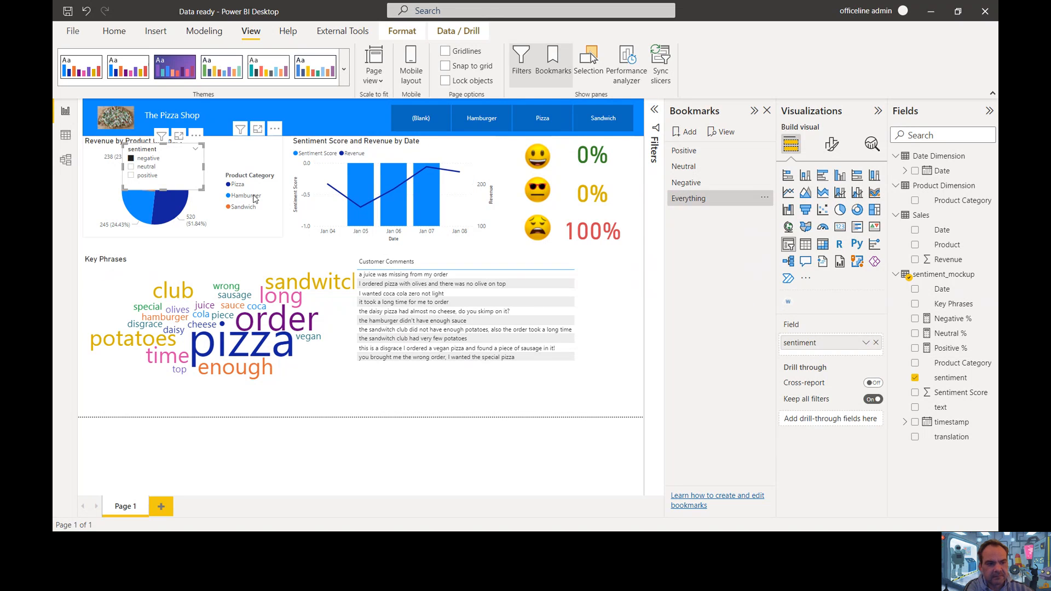
Clear the sentiment slicer again and update the Everything bookmark with its scope set to selected visuals.
click(145, 159)
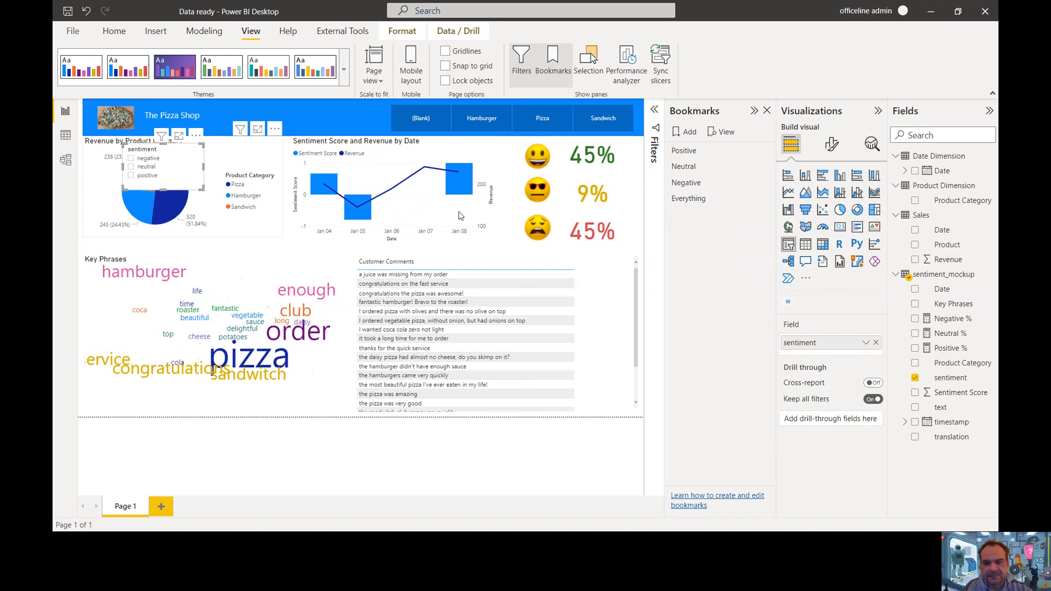
click(769, 201)
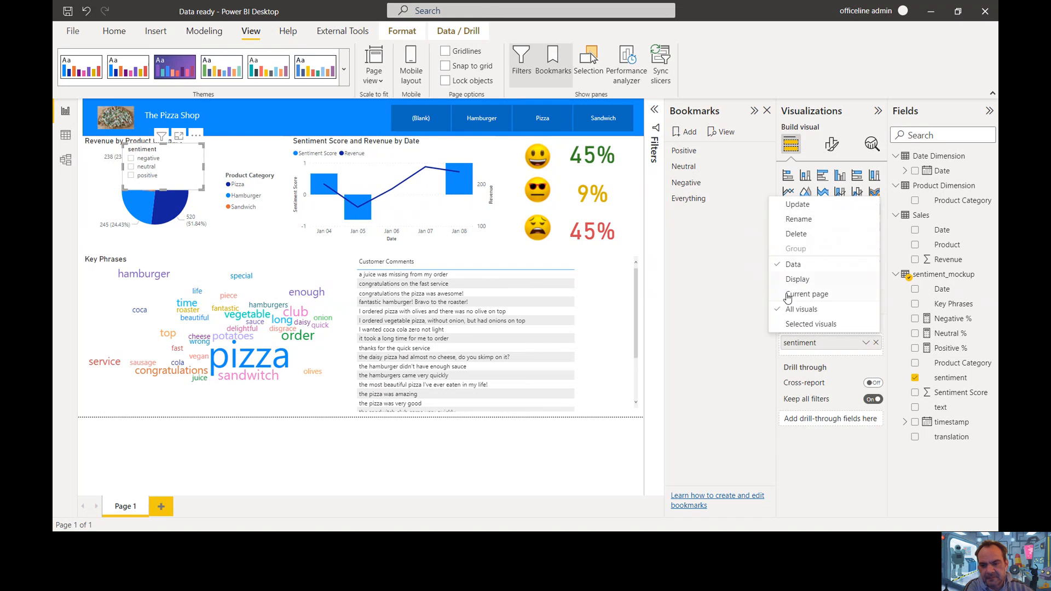
click(795, 325)
click(765, 200)
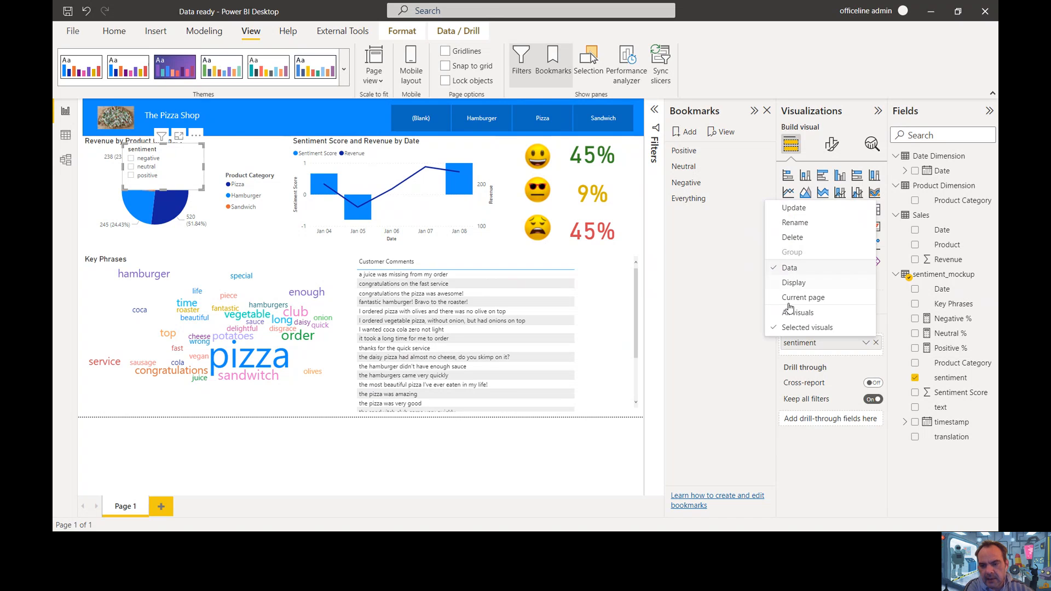
click(793, 208)
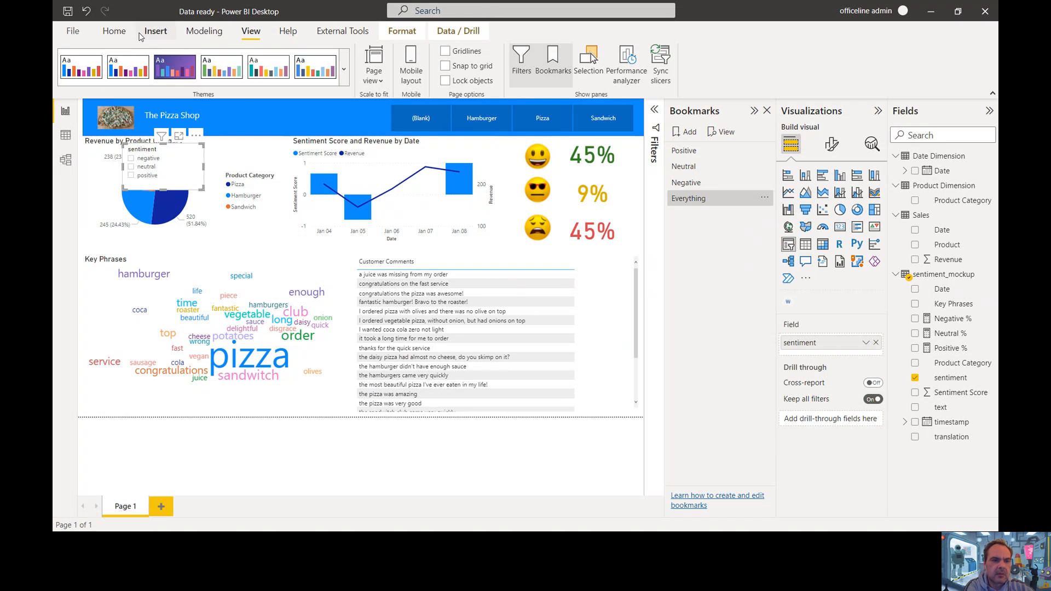
Insert a Reset button and place it just below the red negative percentage card.
click(156, 31)
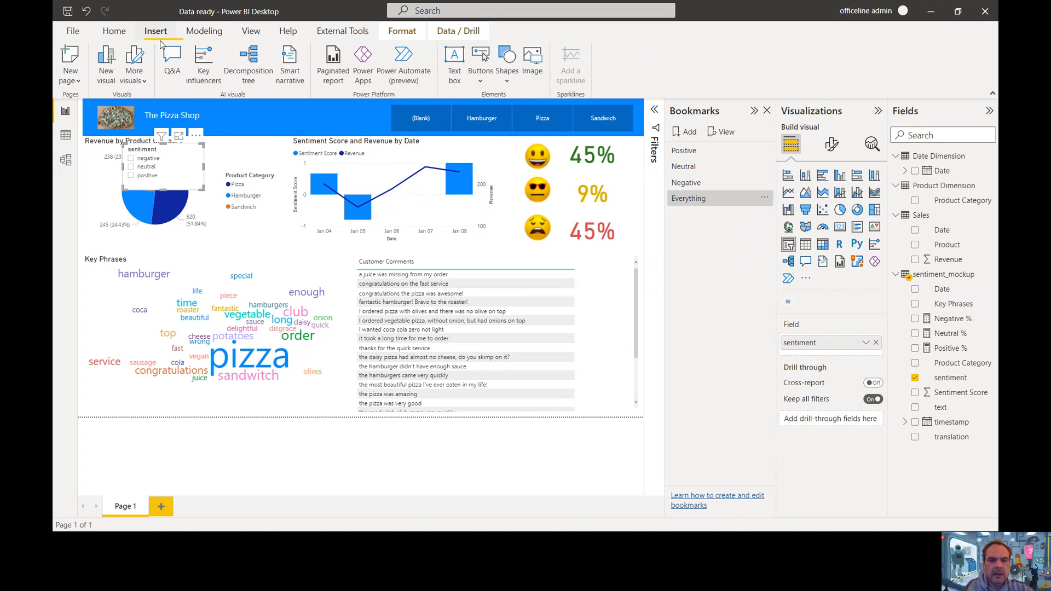
click(479, 83)
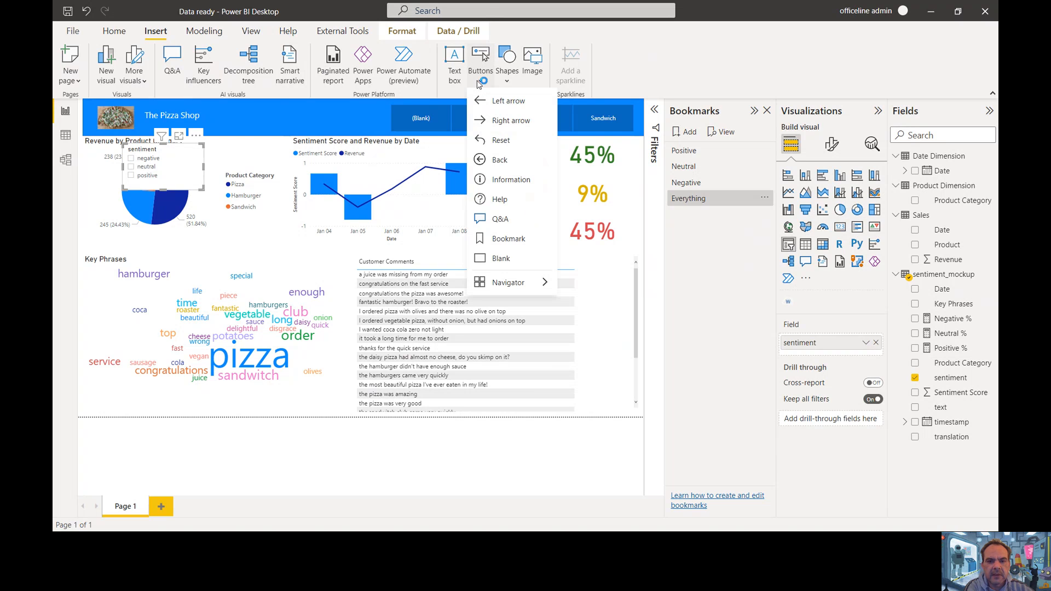
click(499, 140)
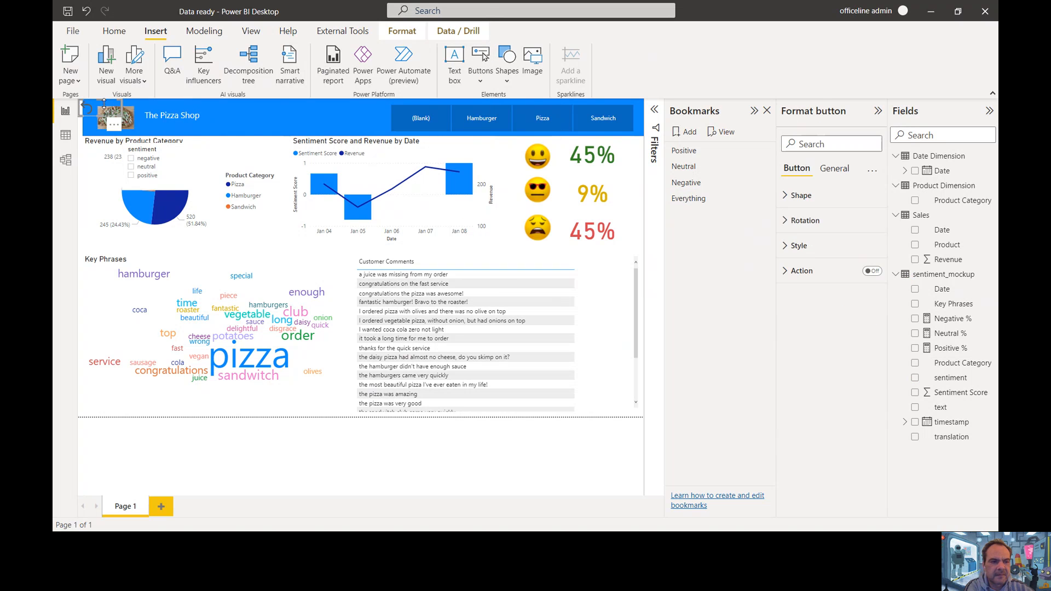
drag(106, 110, 618, 252)
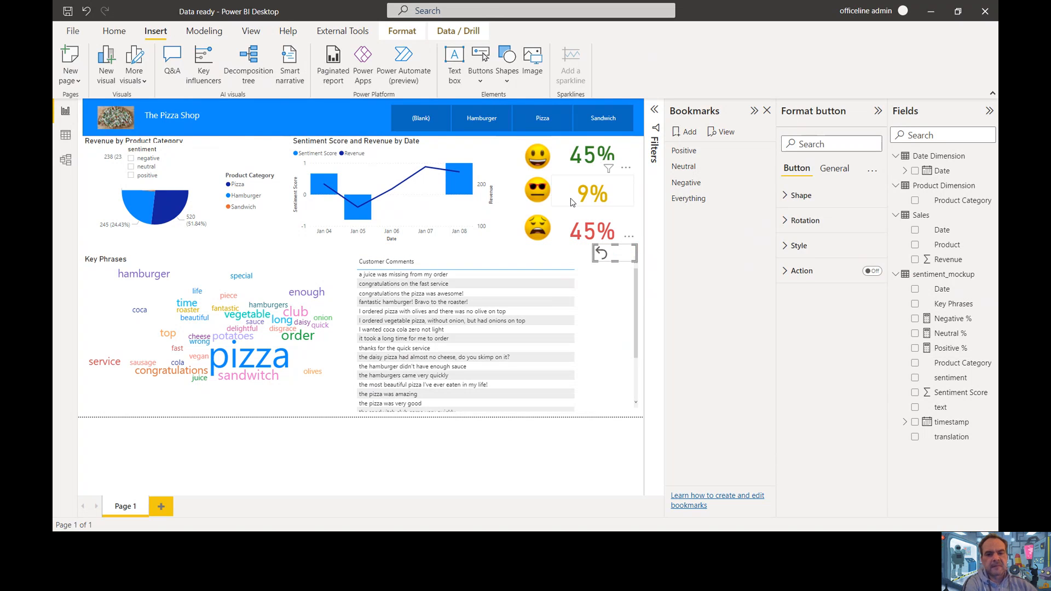
Turn on the smiling-face button's action with type Bookmark and assign it the Positive bookmark.
click(543, 161)
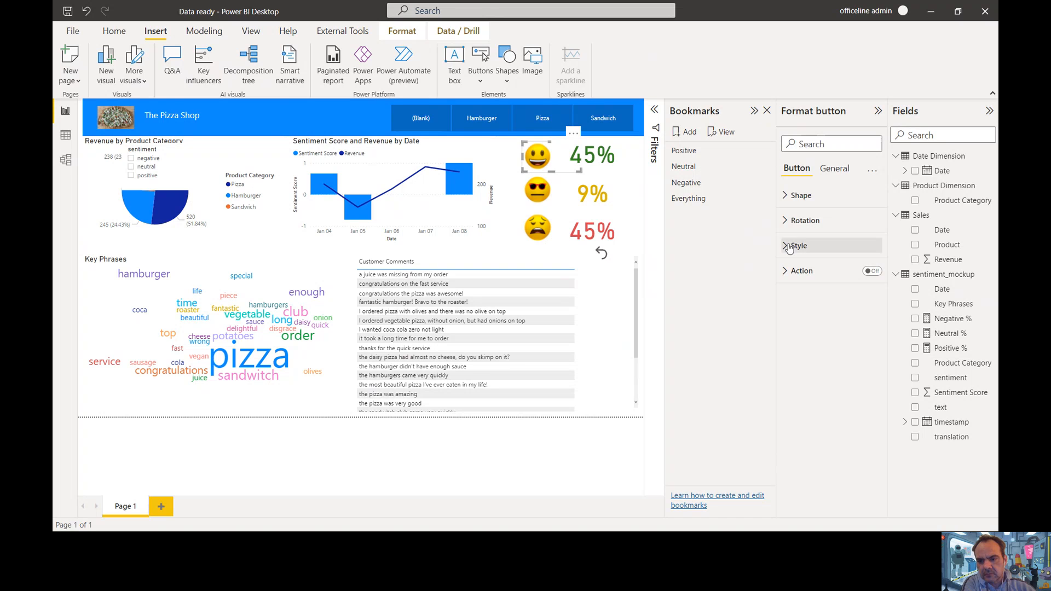
click(870, 271)
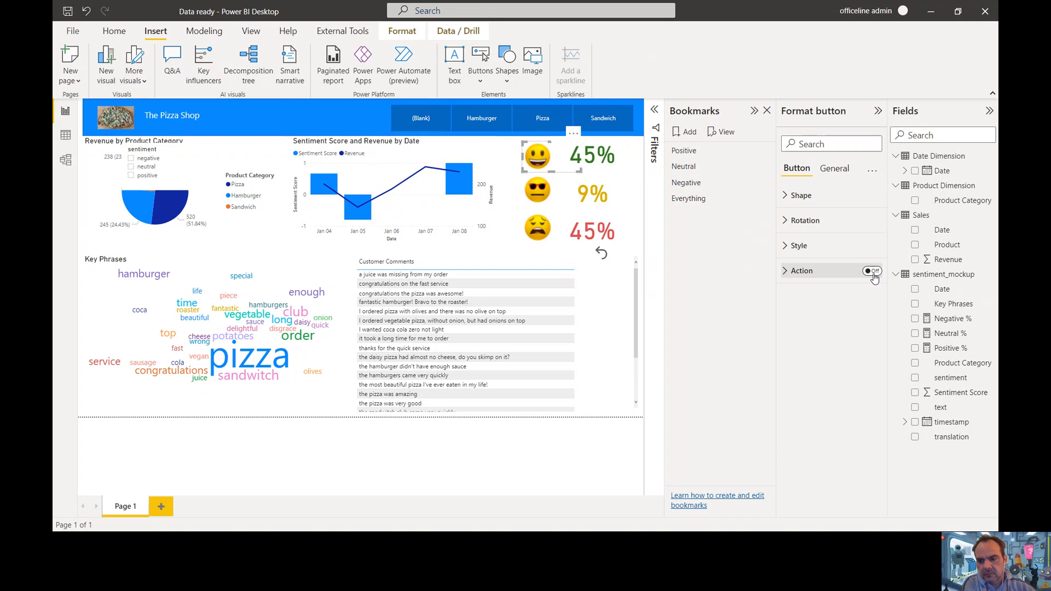
click(786, 272)
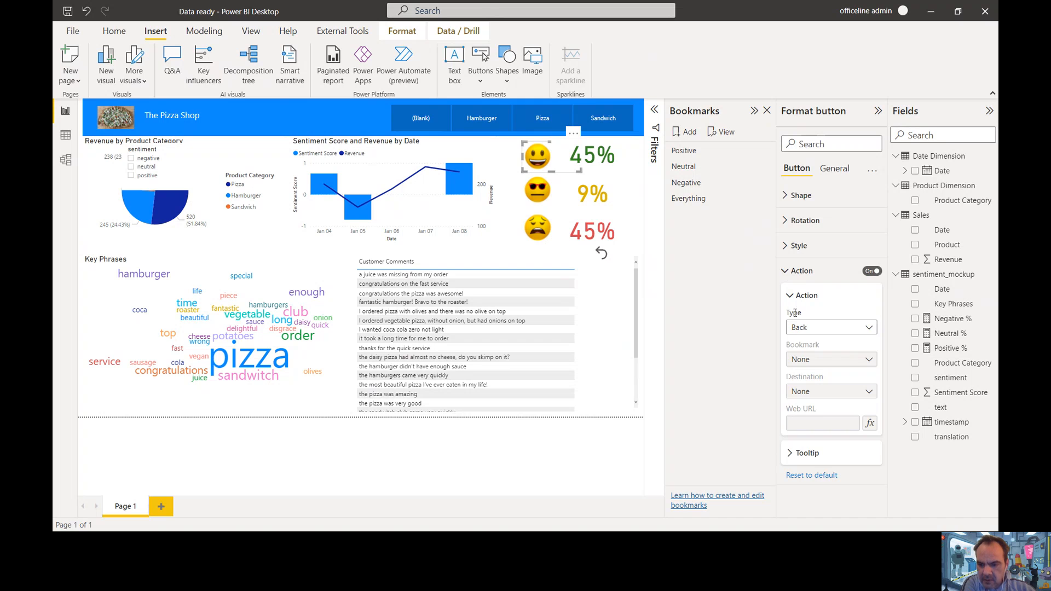
click(812, 331)
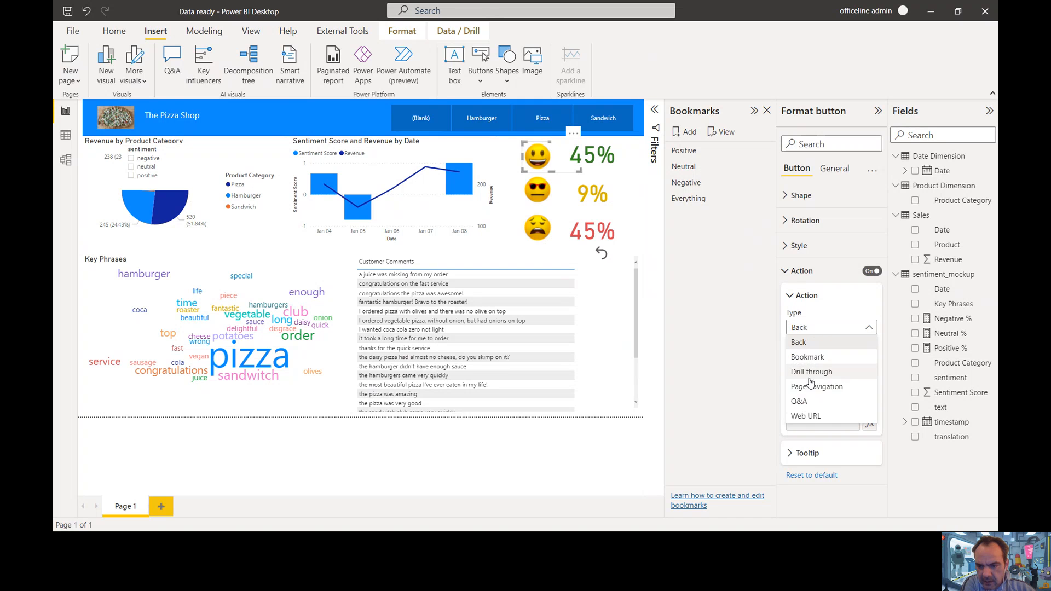
click(808, 358)
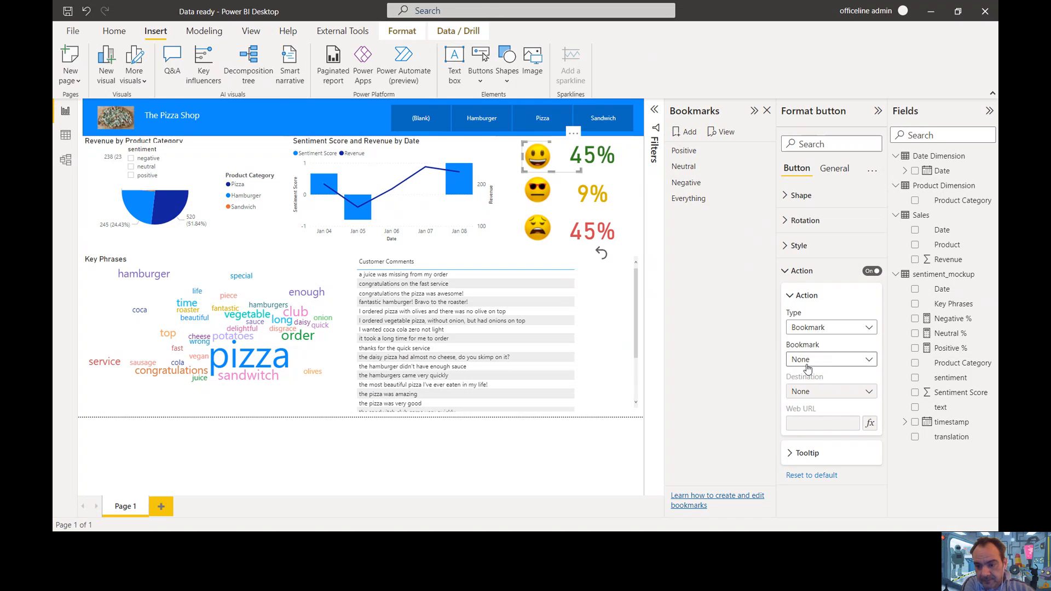
click(806, 359)
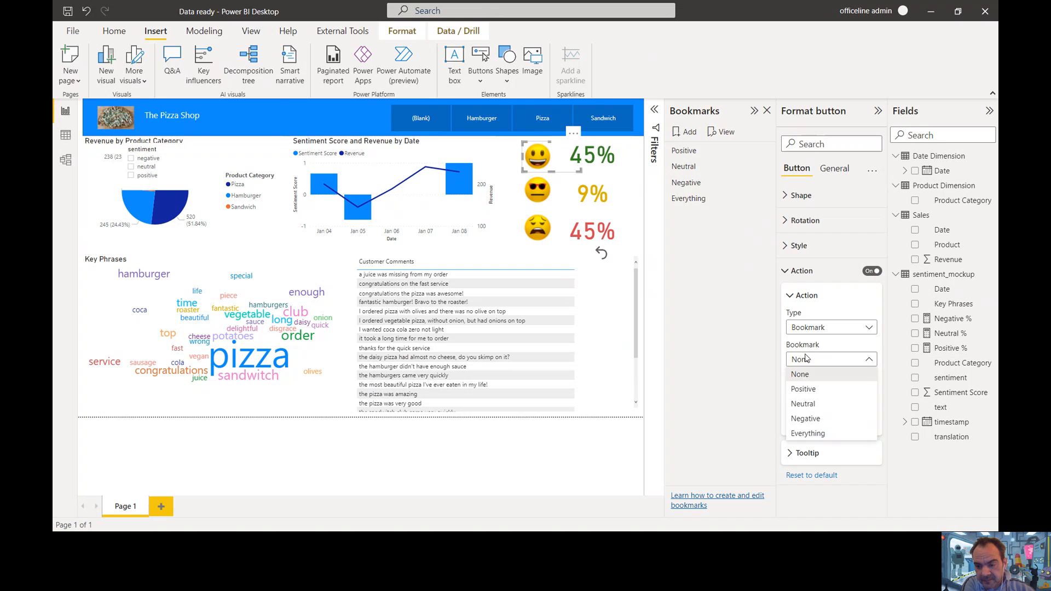
click(803, 389)
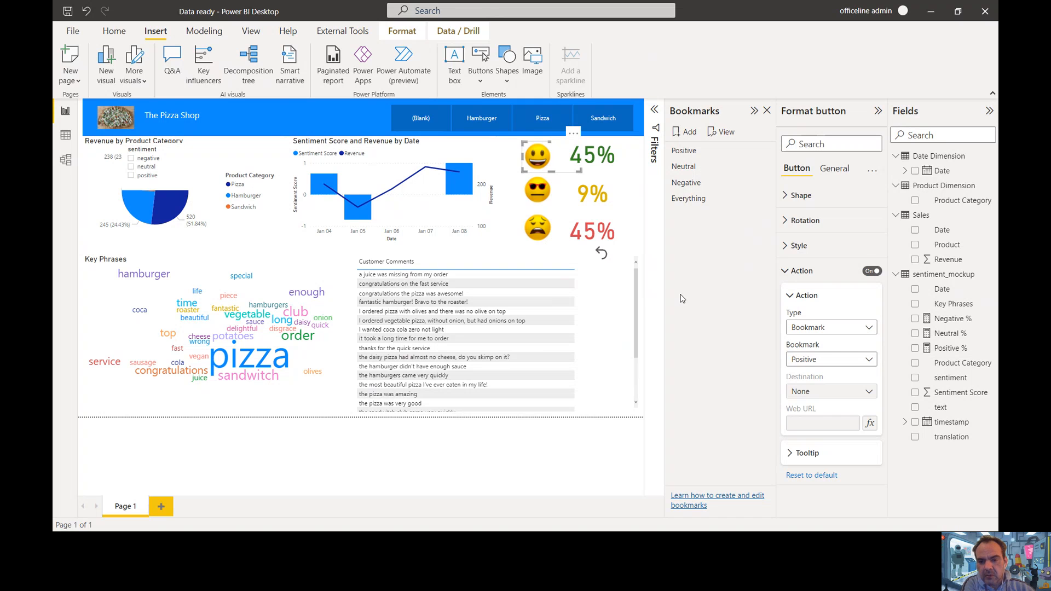
Turn on the sunglasses-face button's action with type Bookmark and assign it the Neutral bookmark.
click(550, 202)
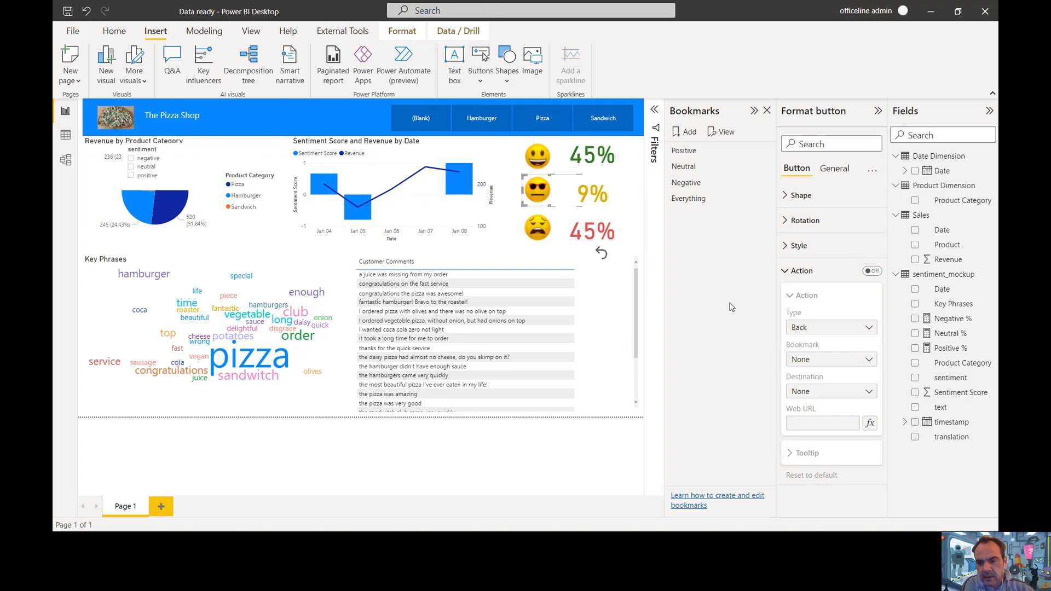
click(871, 271)
click(826, 328)
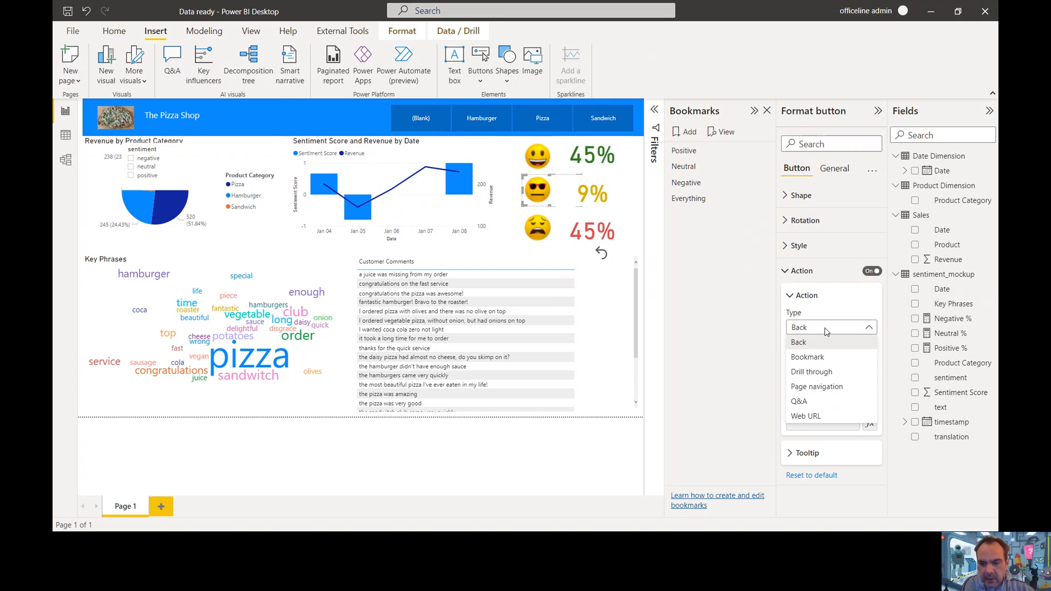
click(809, 356)
click(810, 359)
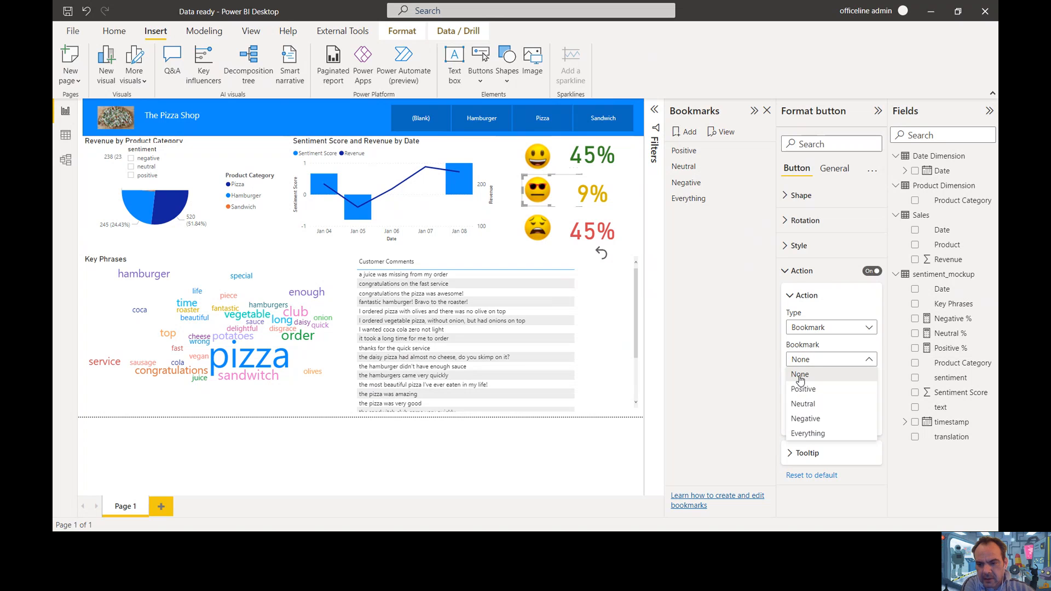
click(802, 404)
Turn on the sad-face button's action with type Bookmark and assign it the Negative bookmark.
click(541, 240)
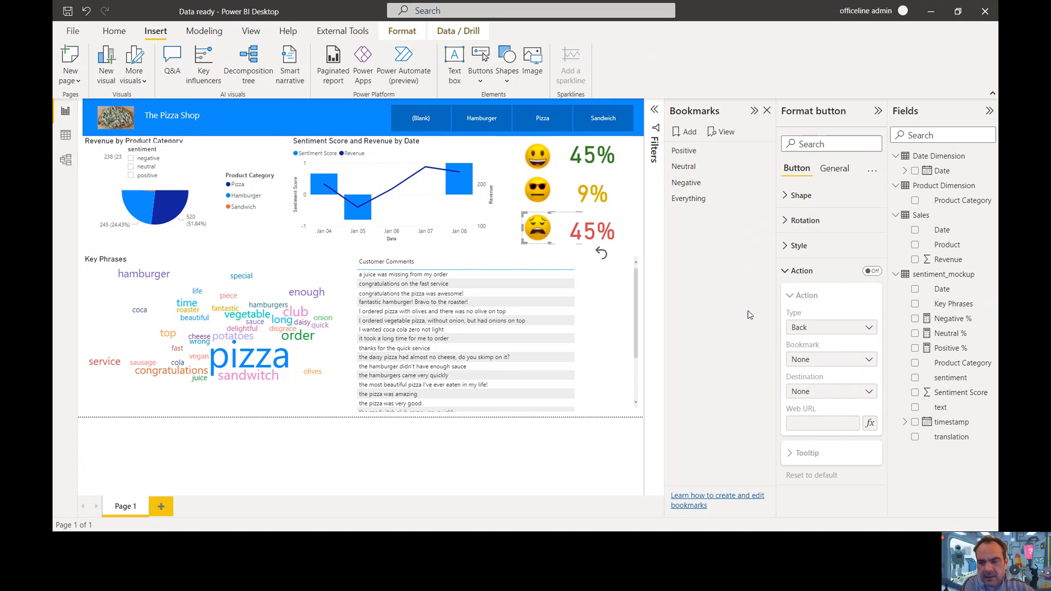
click(875, 280)
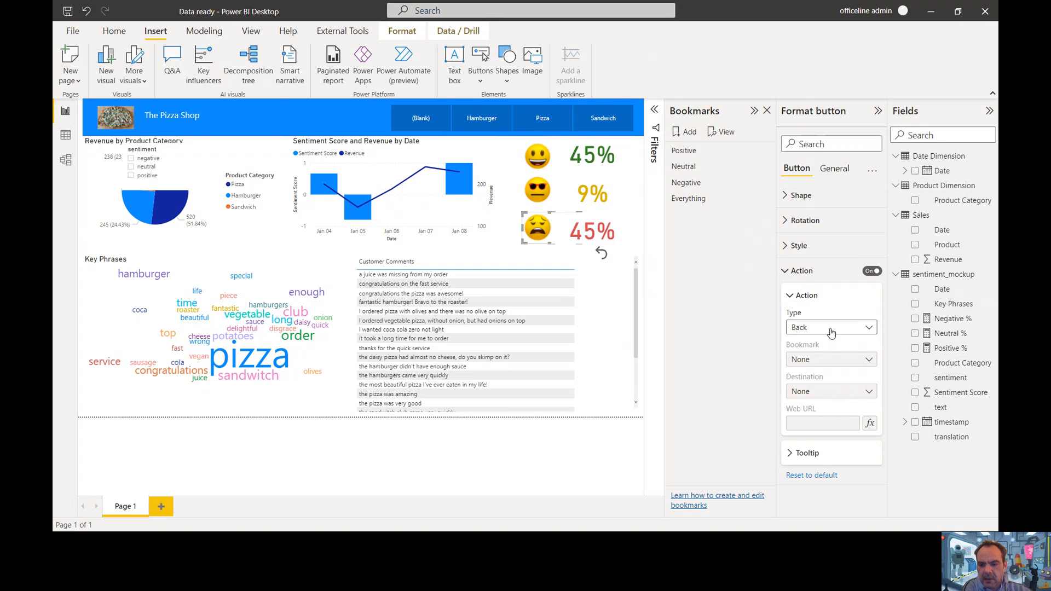
click(829, 329)
click(807, 357)
click(812, 359)
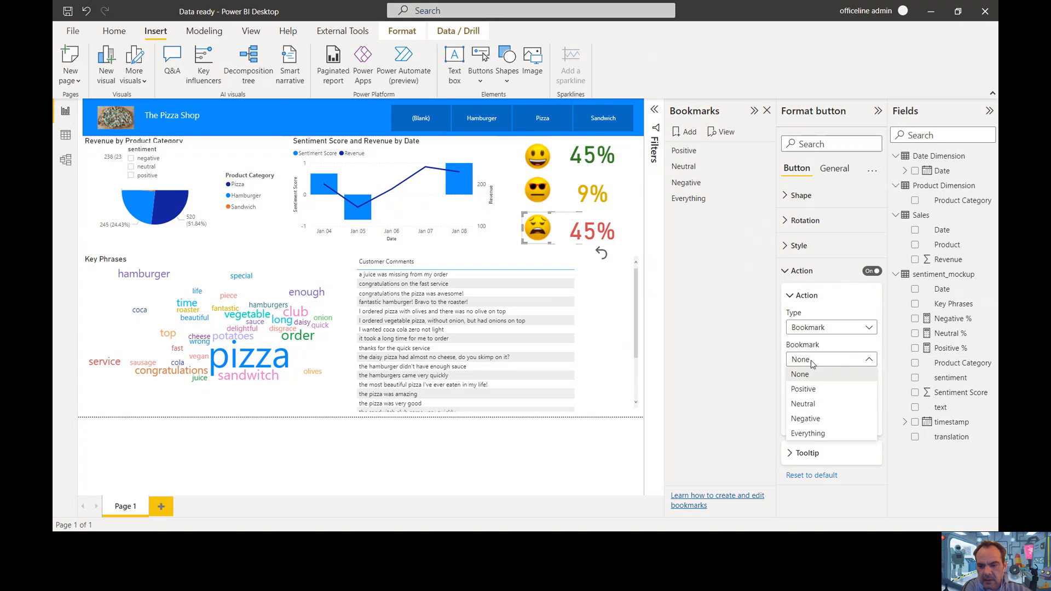
click(812, 421)
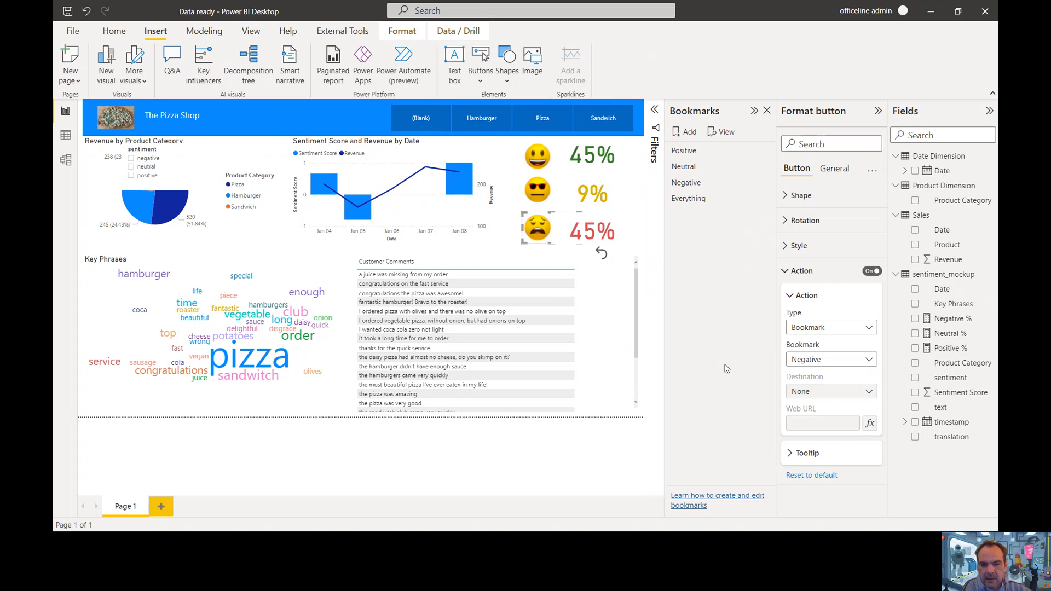
Turn on the Reset button's action with type Bookmark and assign it the Everything bookmark.
click(601, 259)
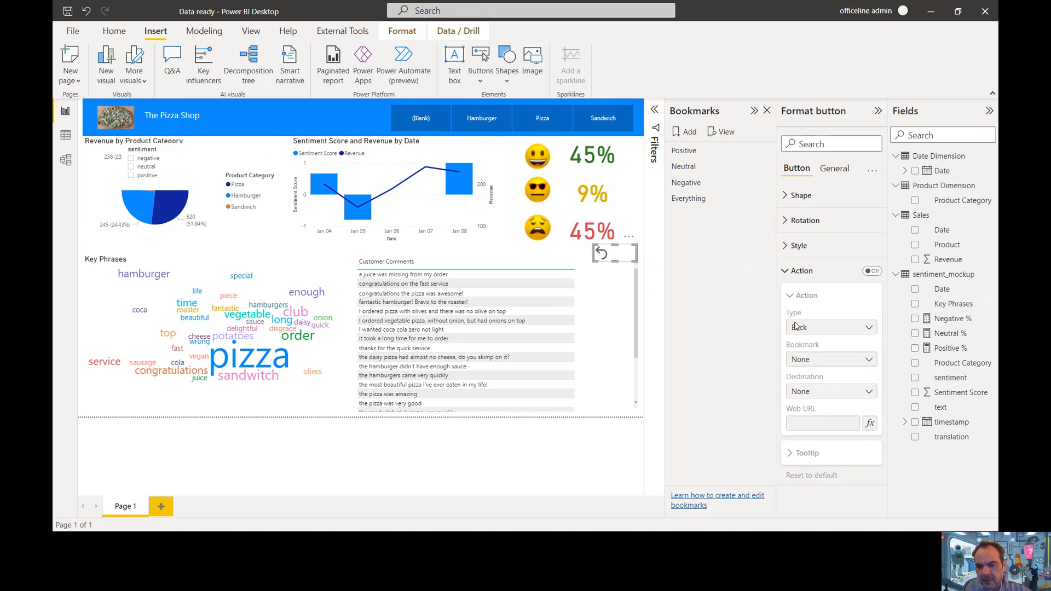
click(870, 272)
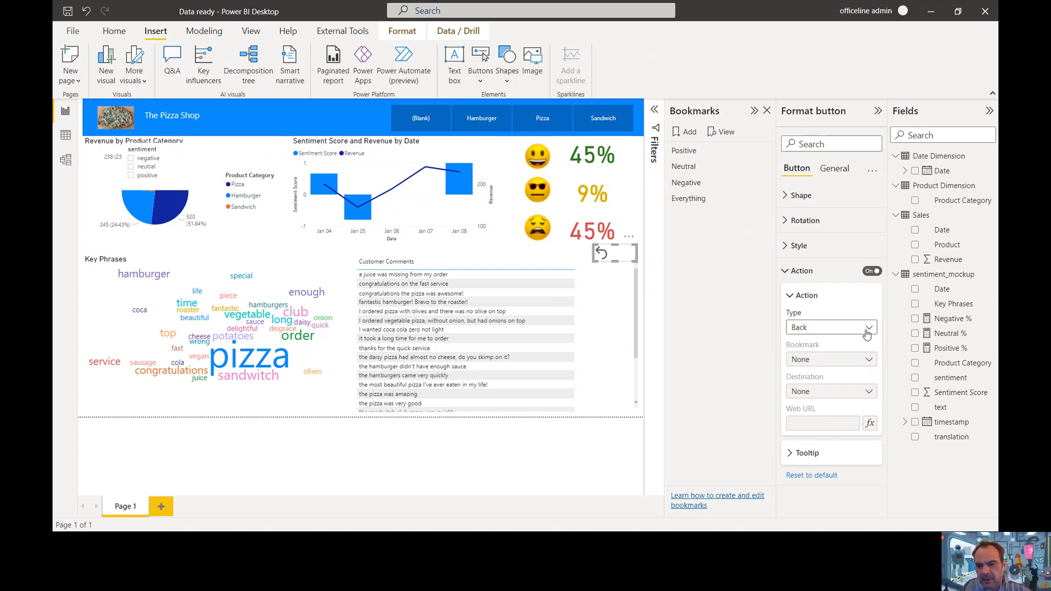
click(867, 330)
click(822, 357)
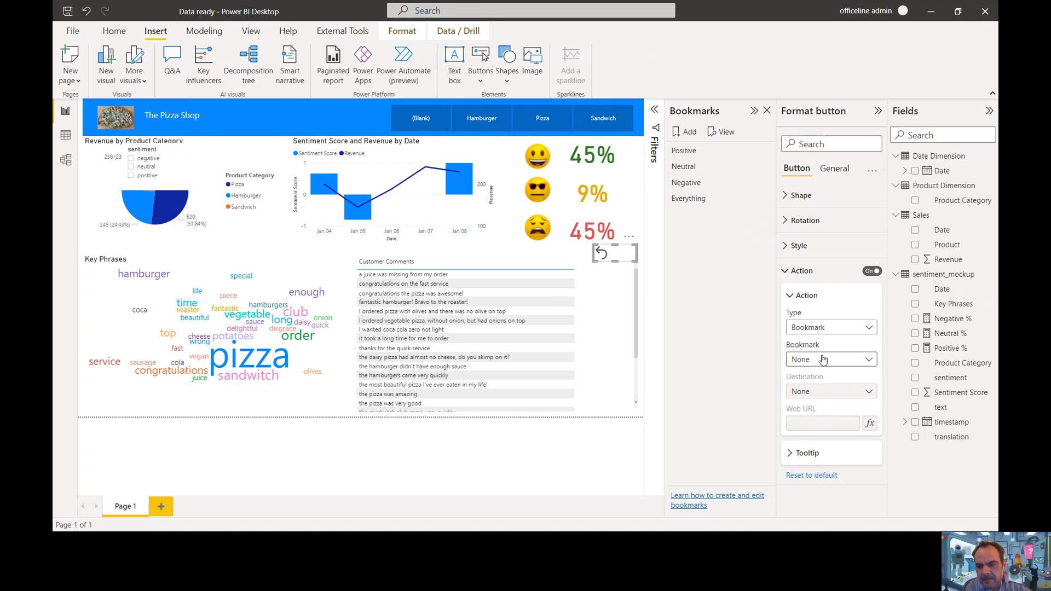
click(822, 360)
click(824, 434)
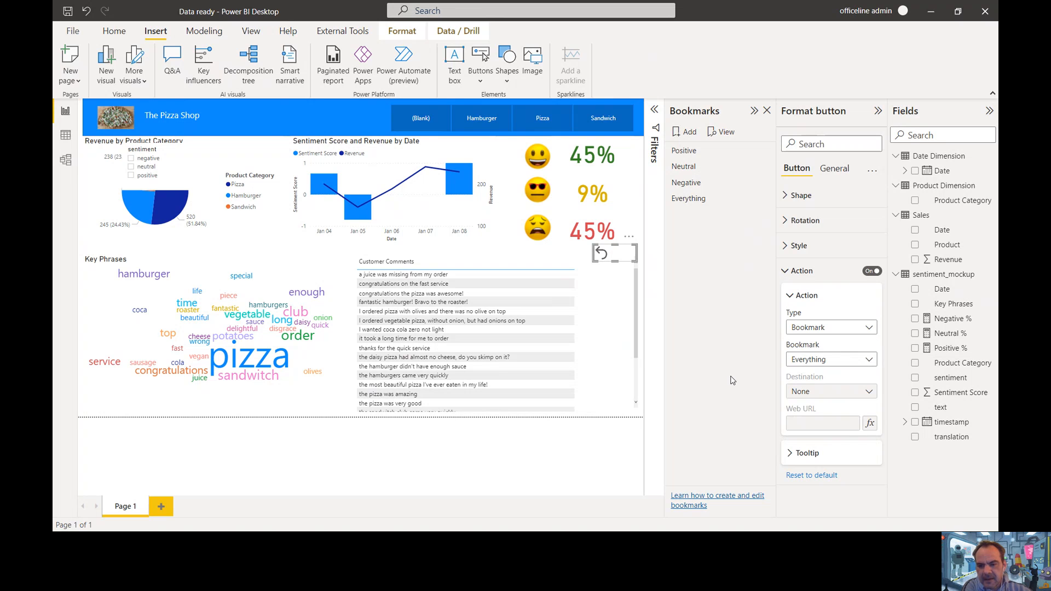
Close the Bookmarks pane, collapse the Format button and Fields panes, and save the report.
click(767, 110)
click(877, 111)
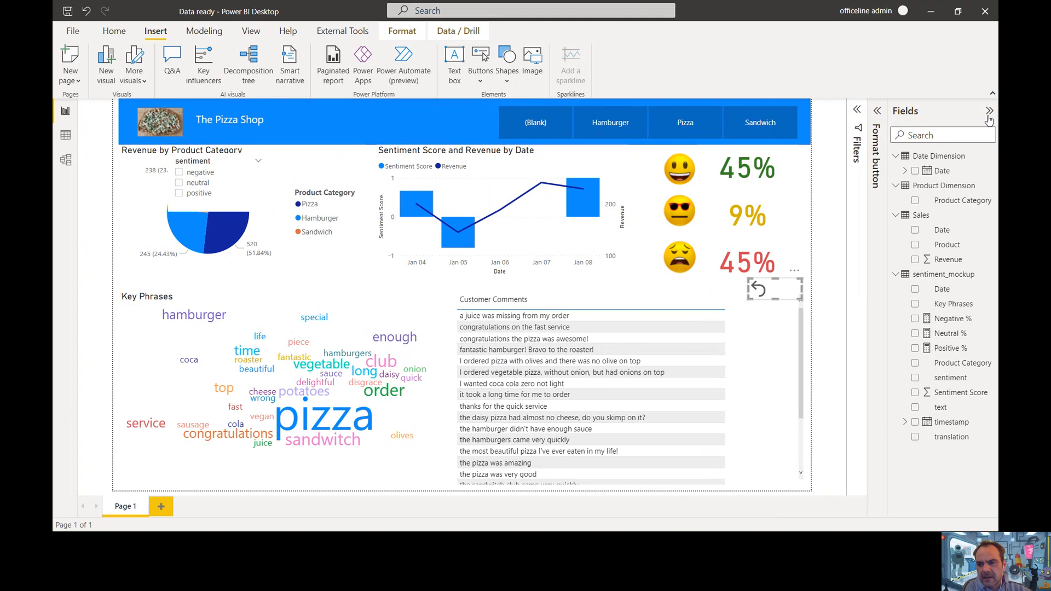
click(989, 111)
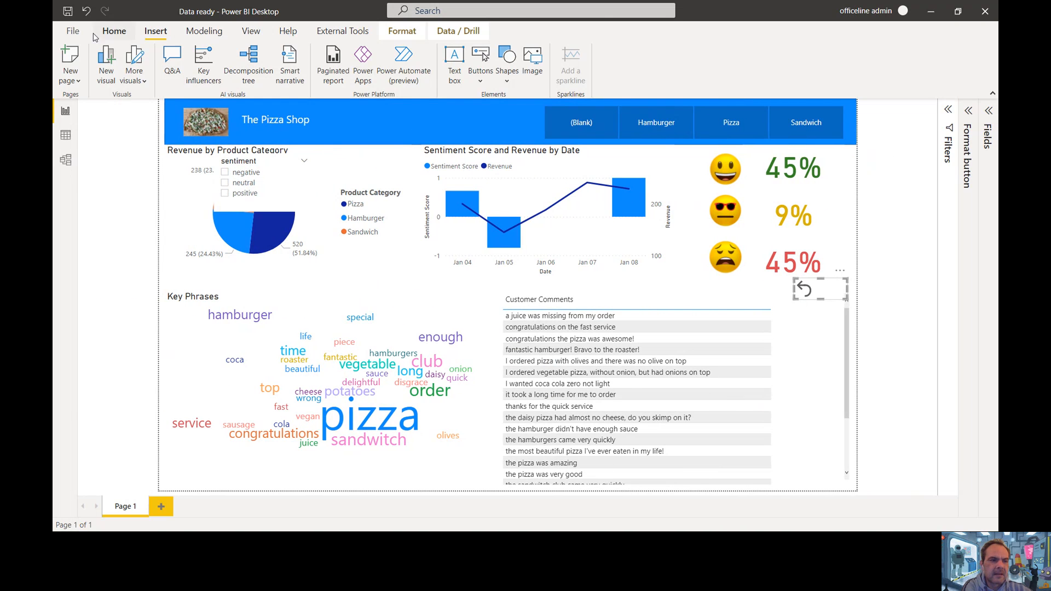
click(67, 11)
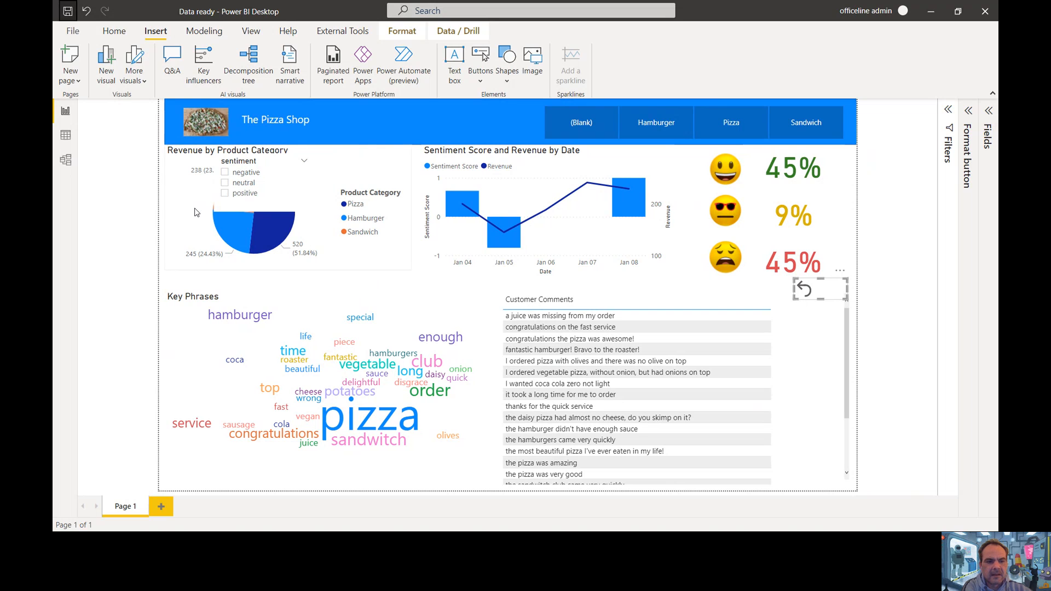
Shrink and move the sentiment slicer onto the blue header and send it to the back so the header hides it.
click(274, 196)
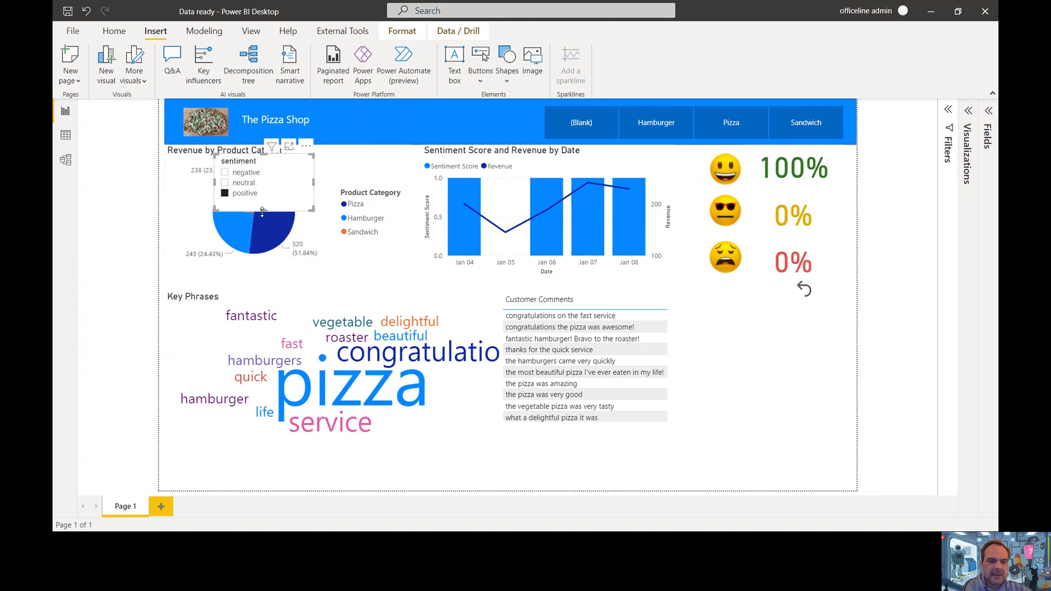
drag(262, 213, 420, 128)
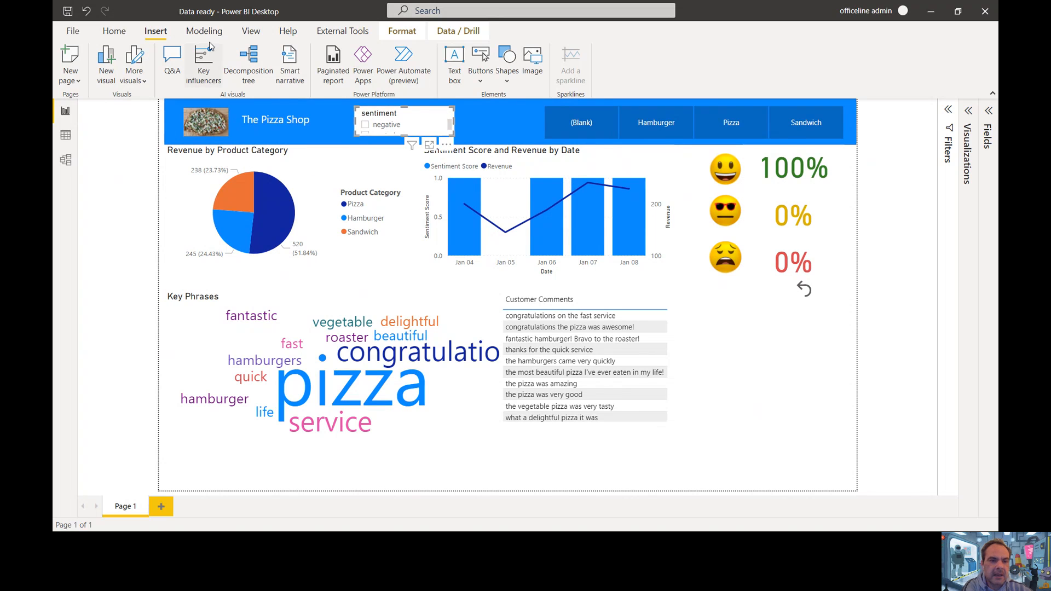
click(386, 32)
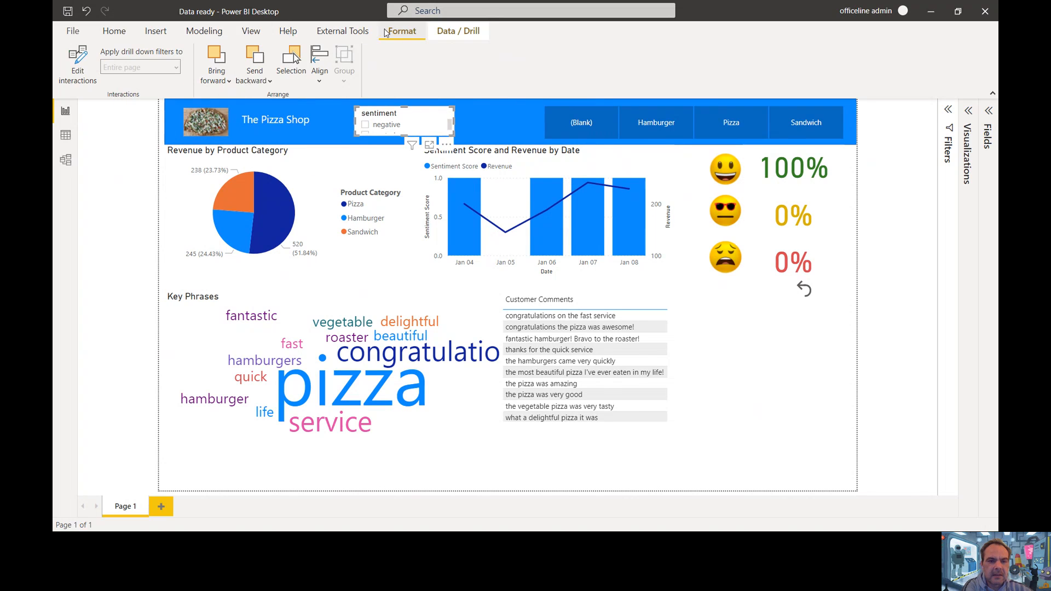
click(250, 81)
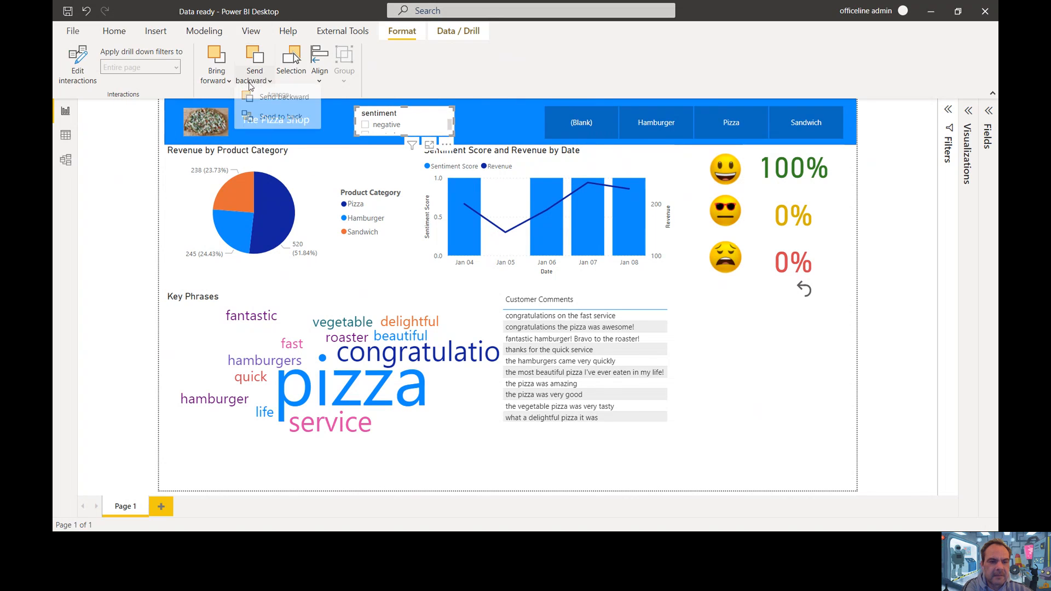
click(255, 119)
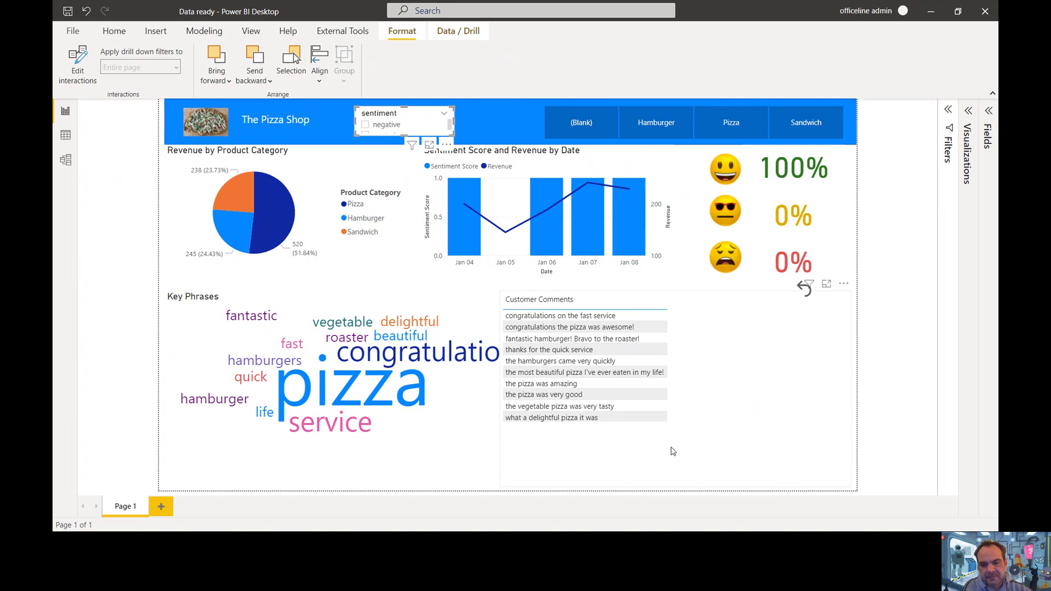
click(730, 456)
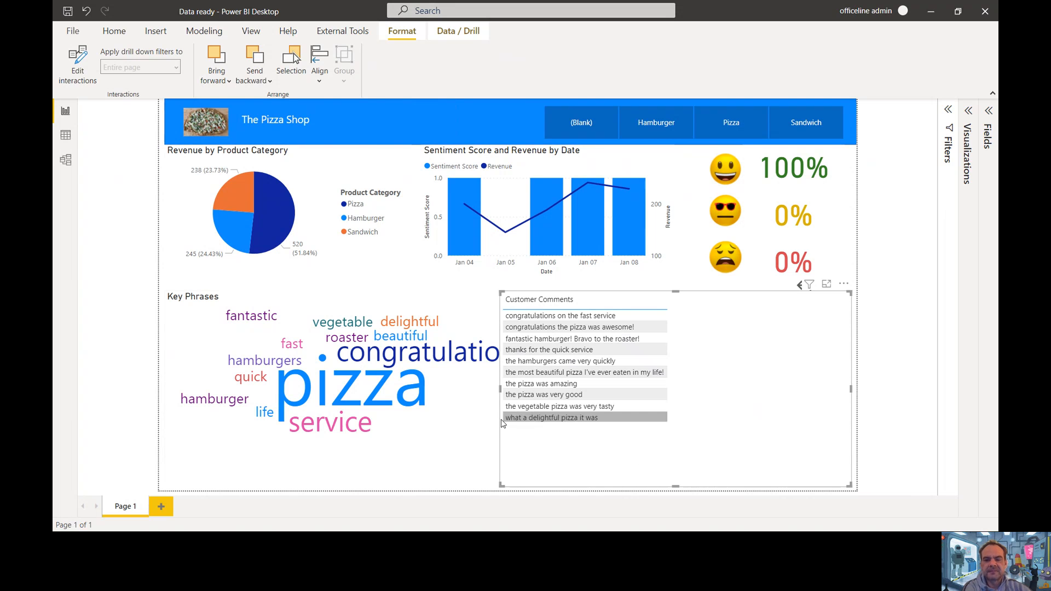
Test filtering by the pie chart's Pizza slice and the Hamburger category, and clear the filters with the Reset button.
click(282, 479)
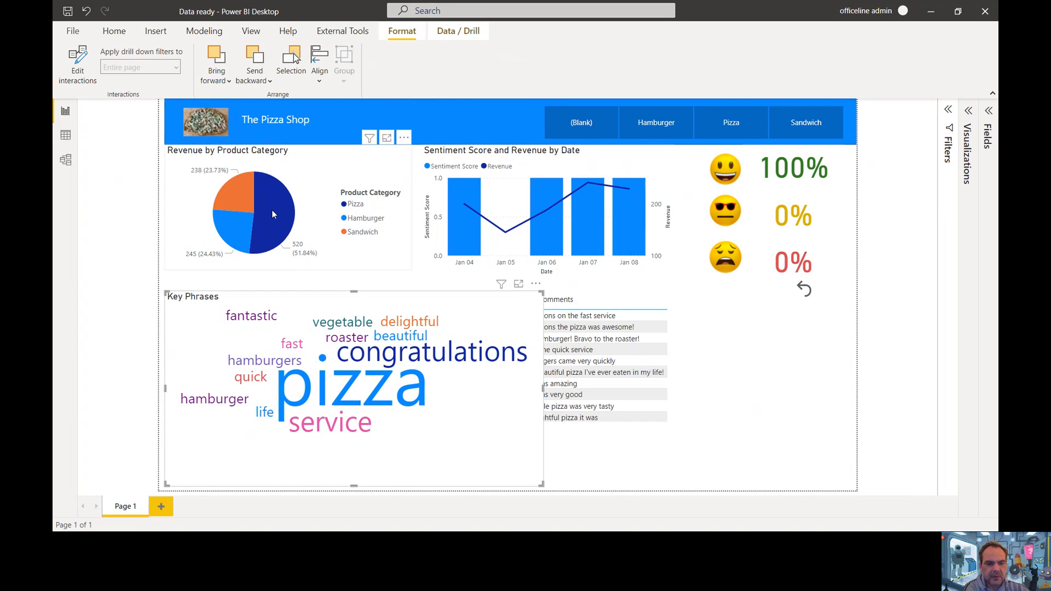
click(284, 235)
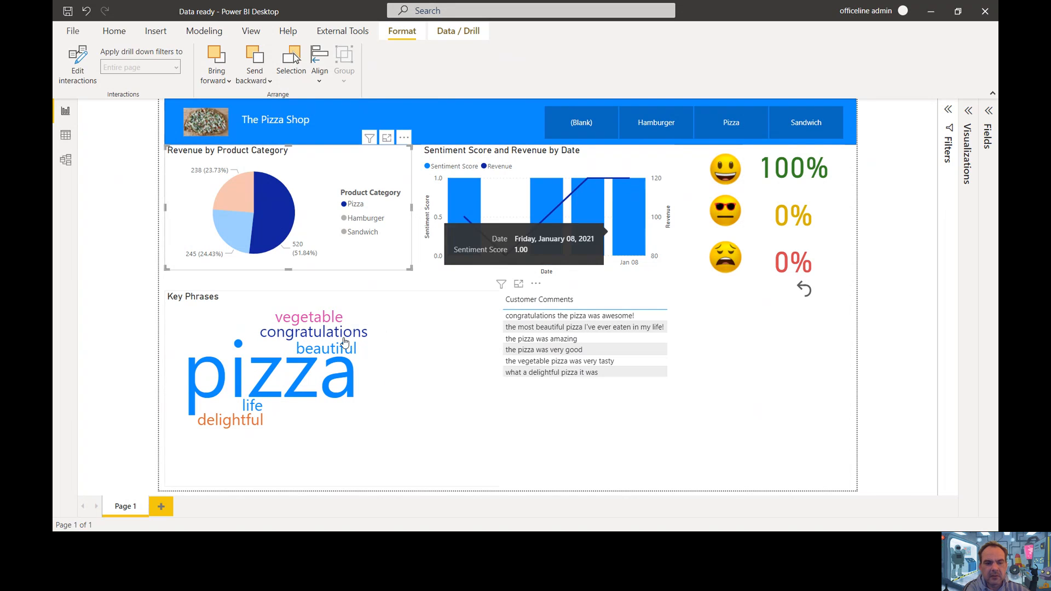
click(279, 230)
click(651, 124)
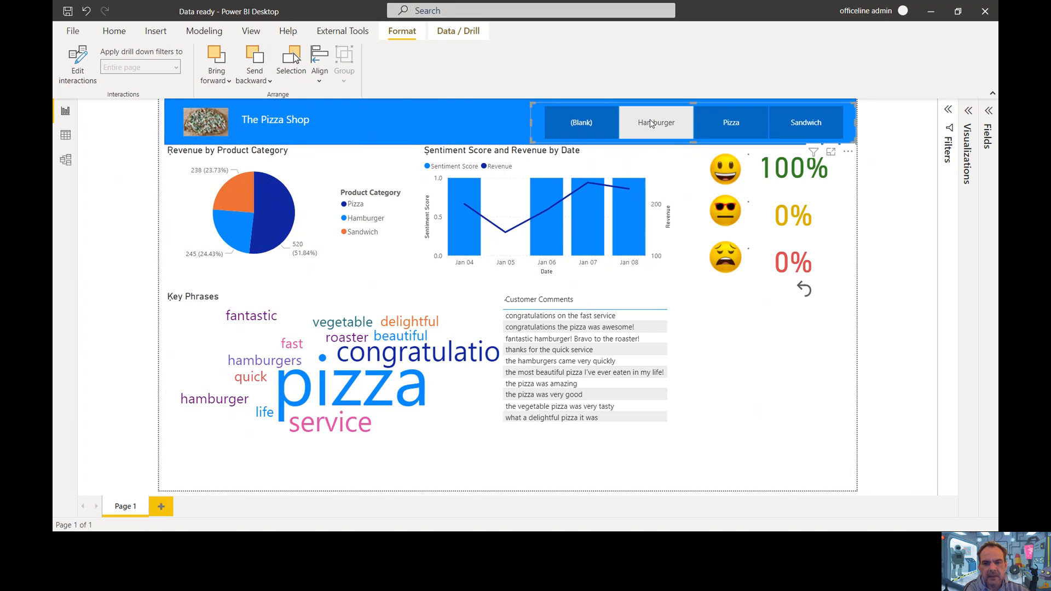
click(652, 124)
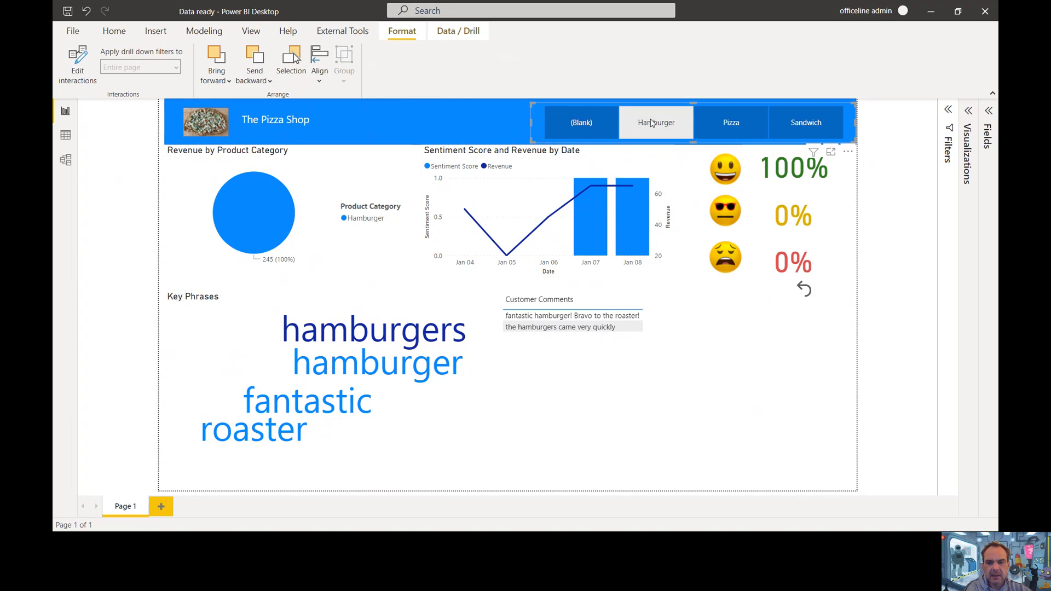
ctrl+click(803, 291)
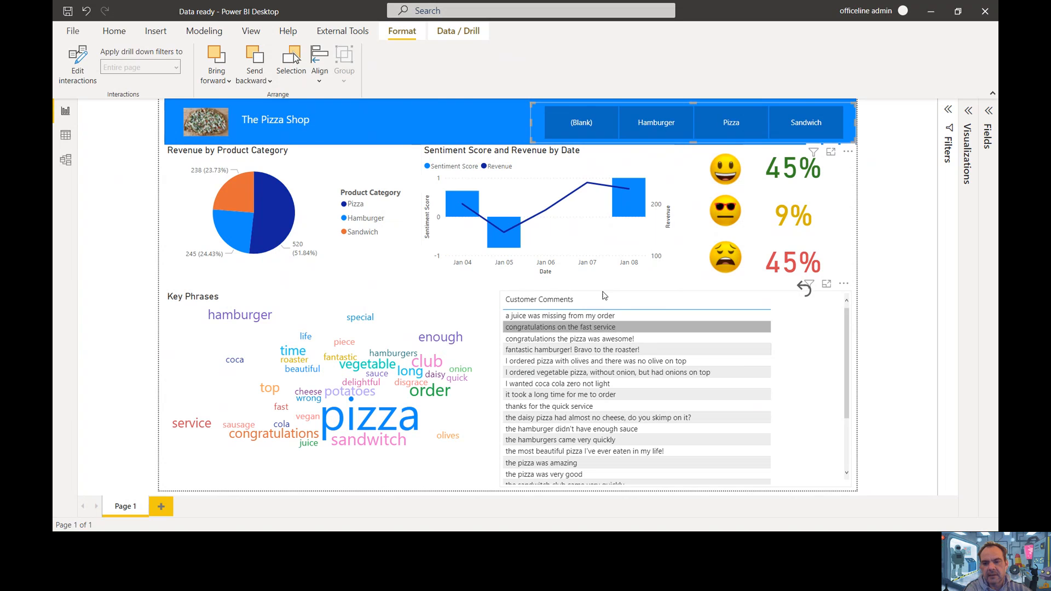
Filter the report with the sad-face button and explore the negative comments by "potatoes", January 6 and "order".
ctrl+click(725, 261)
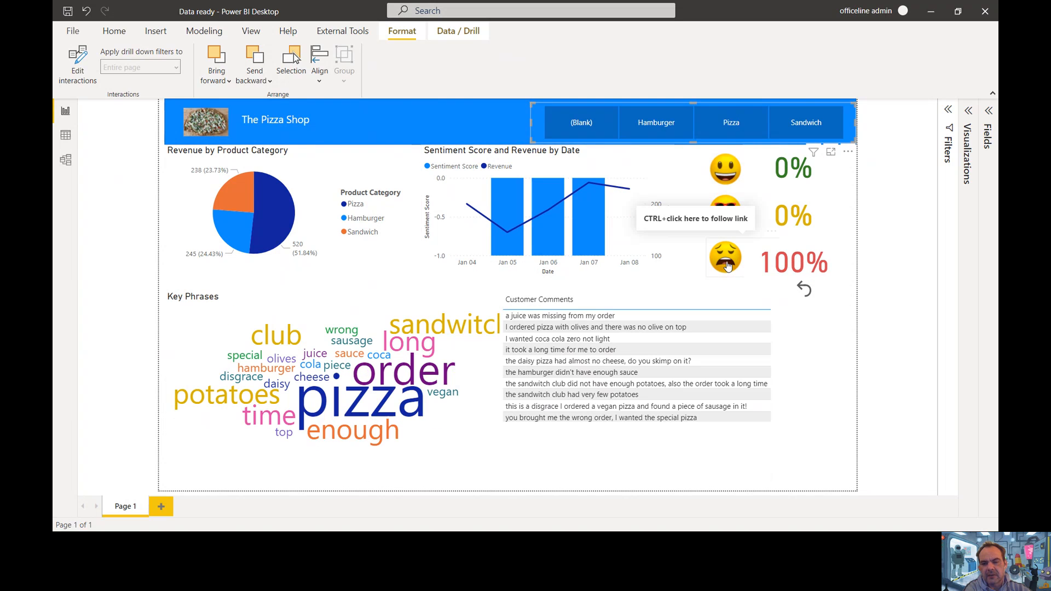
click(223, 404)
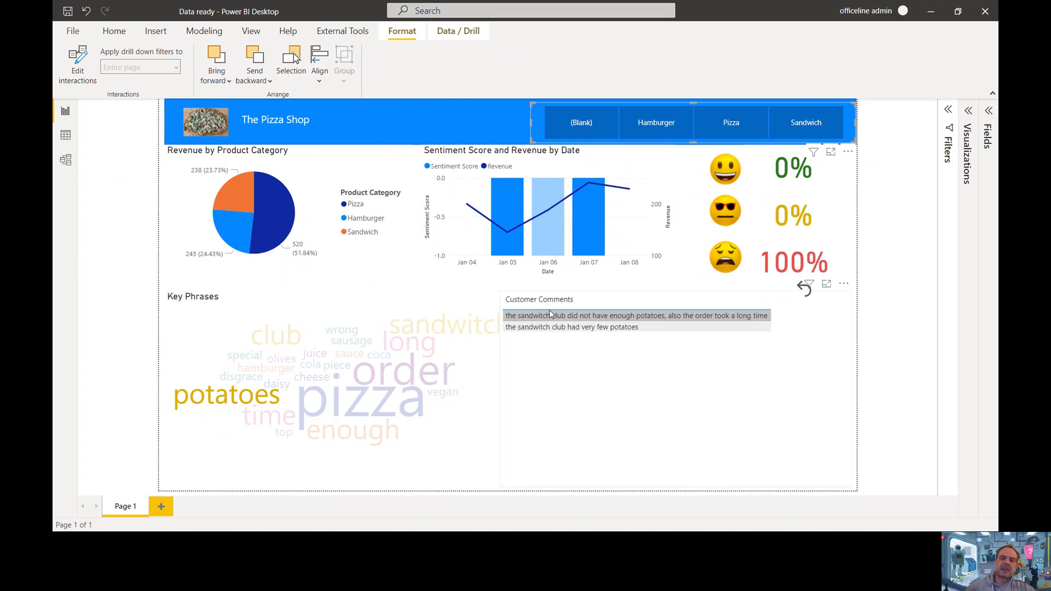
click(553, 240)
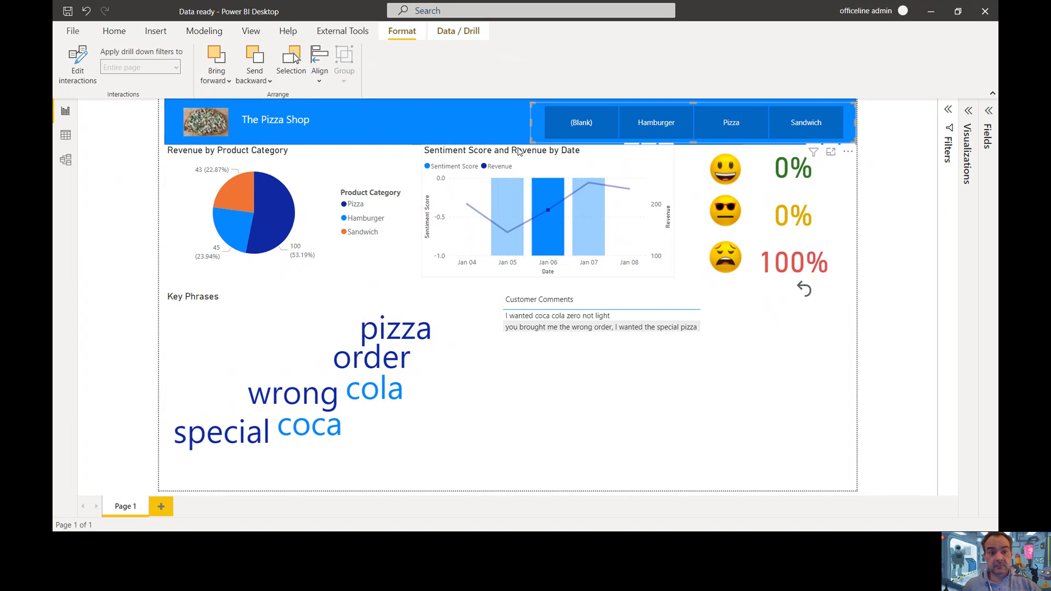
click(402, 362)
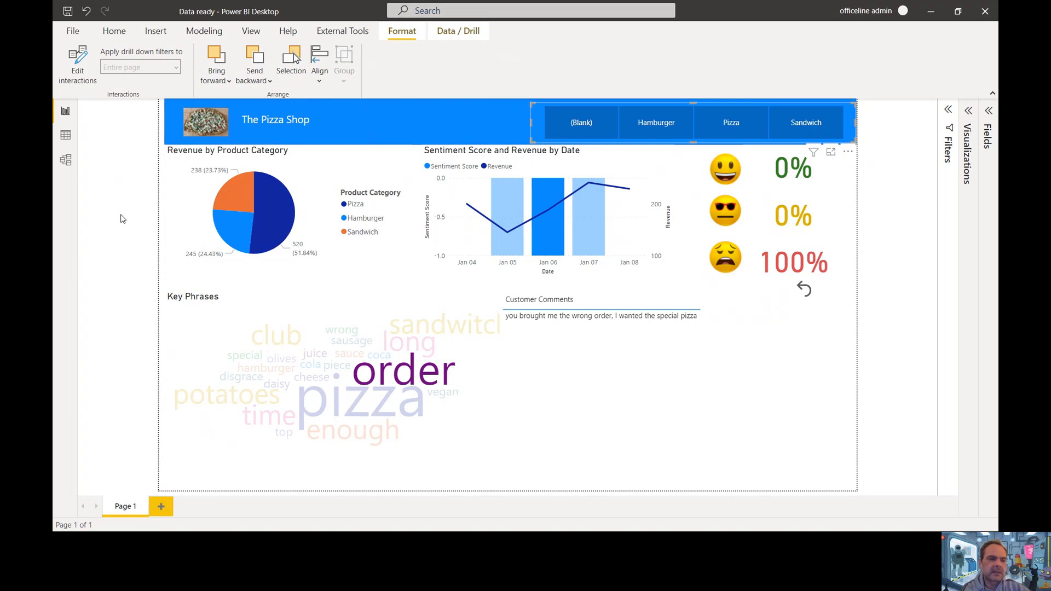
Show the sentiment_mockup table's data rows.
click(65, 135)
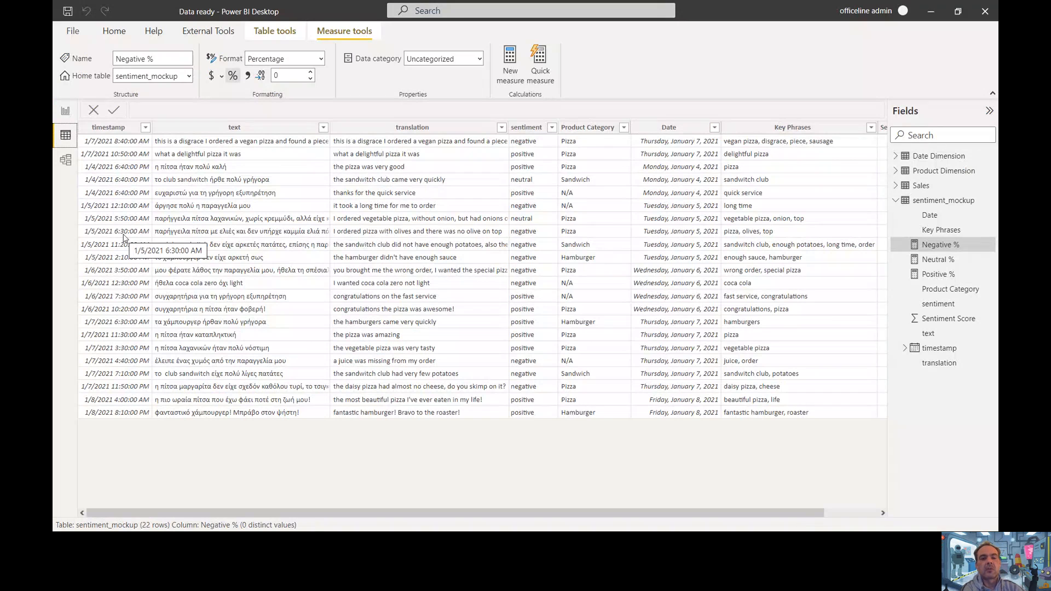